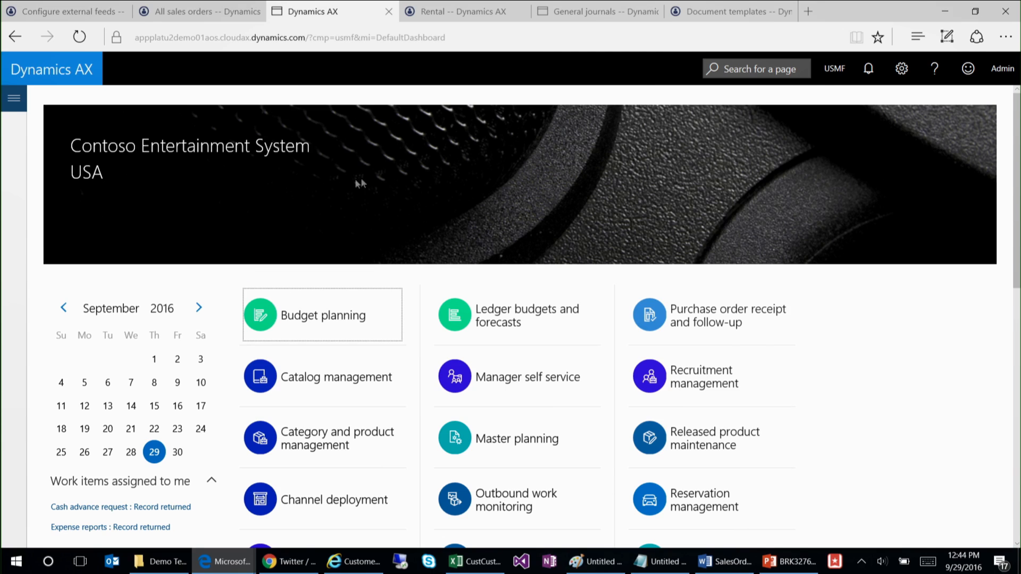
Step: Look over the dashboard workspaces and the navigation entries for the Accounts payable and Accounts receivable modules
scroll(581, 319, "down", 5)
scroll(581, 322, "up", 5)
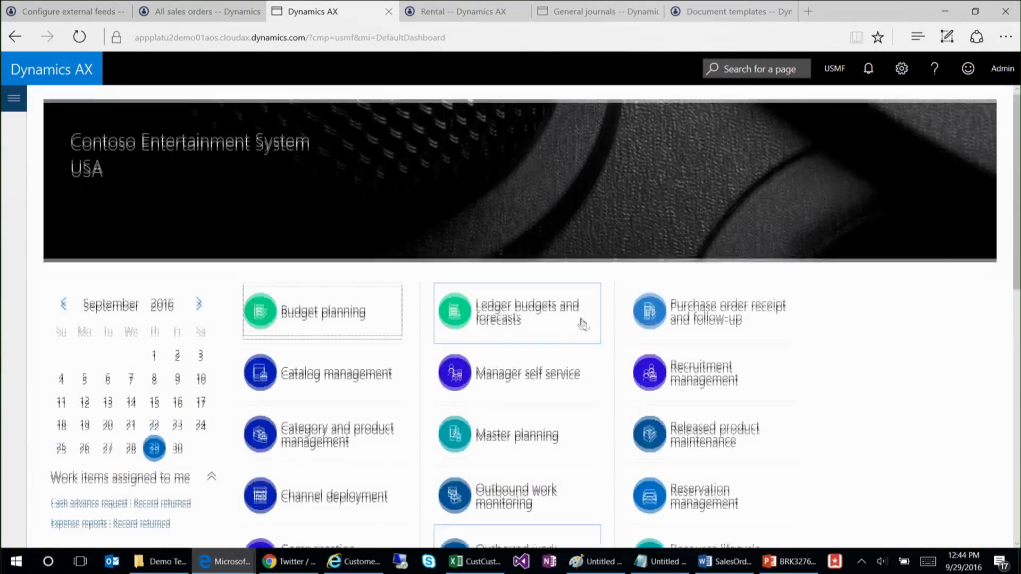
left_click(14, 98)
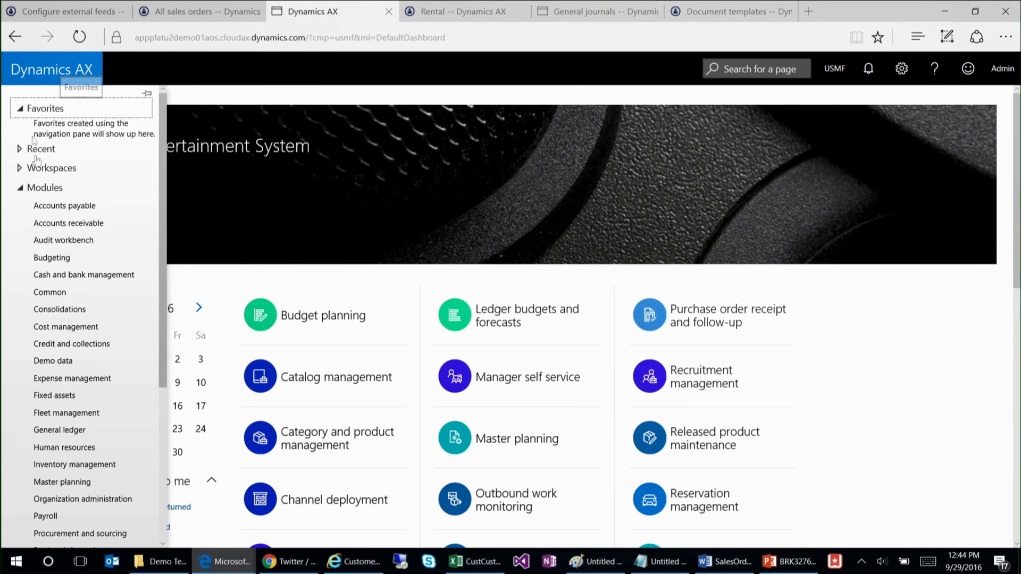
scroll(78, 323, "down", 3)
scroll(78, 322, "up", 3)
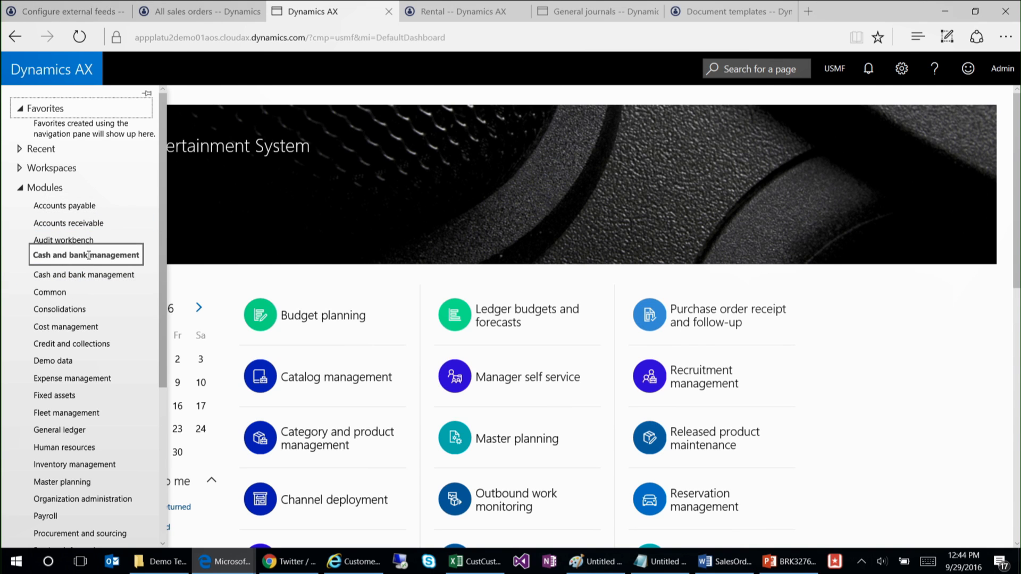
left_click(69, 206)
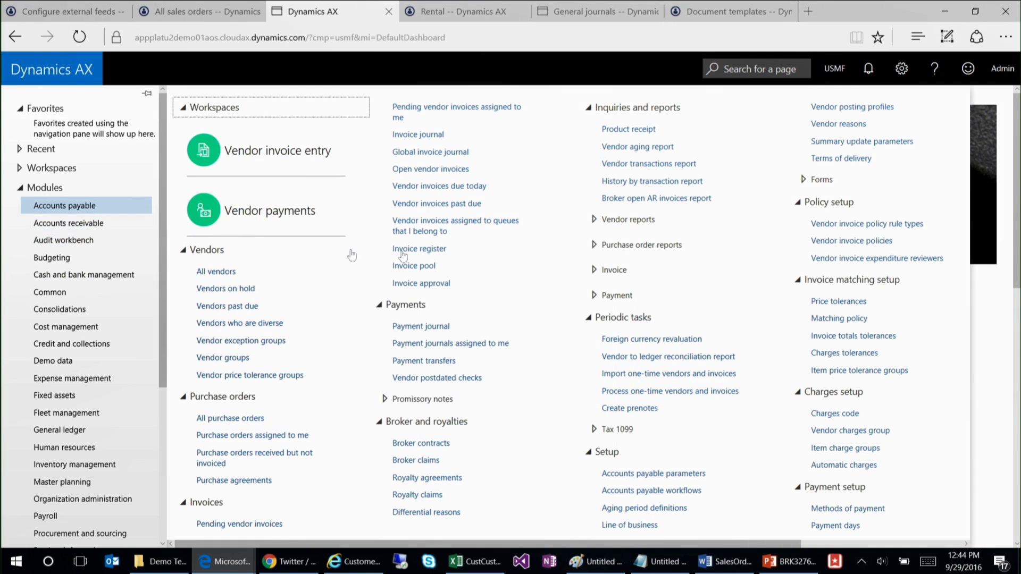
left_click(69, 223)
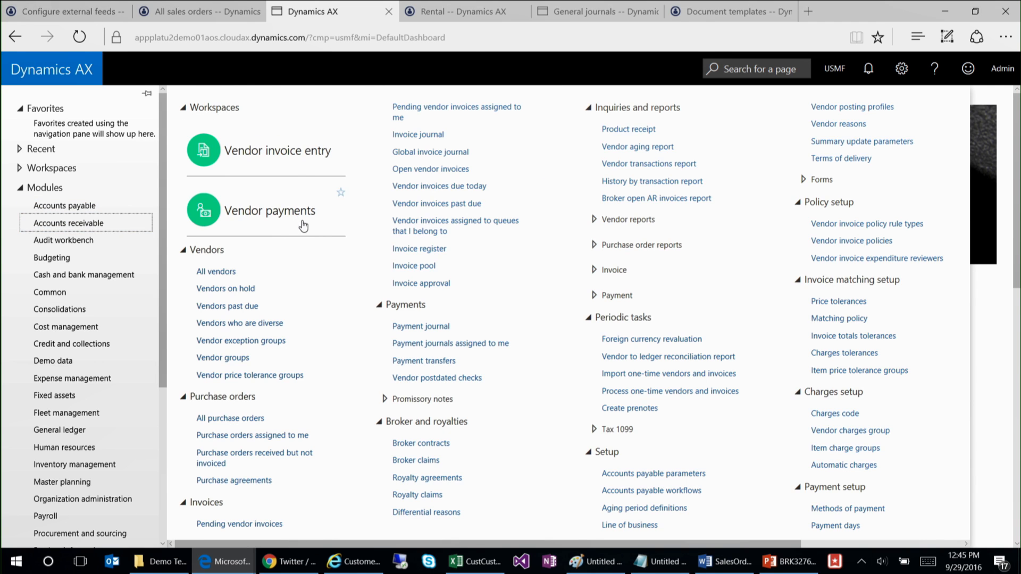
Step: Search for "all customers", open the All customers page under Accounts receivable > Customers, and collapse its action pane
left_click(742, 69)
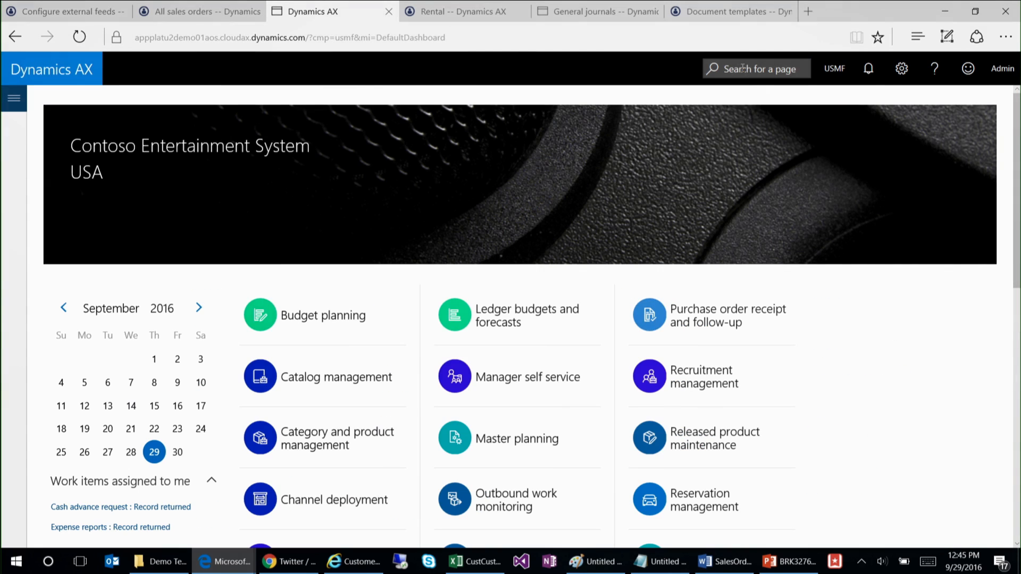
left_click(756, 75)
type("all customers")
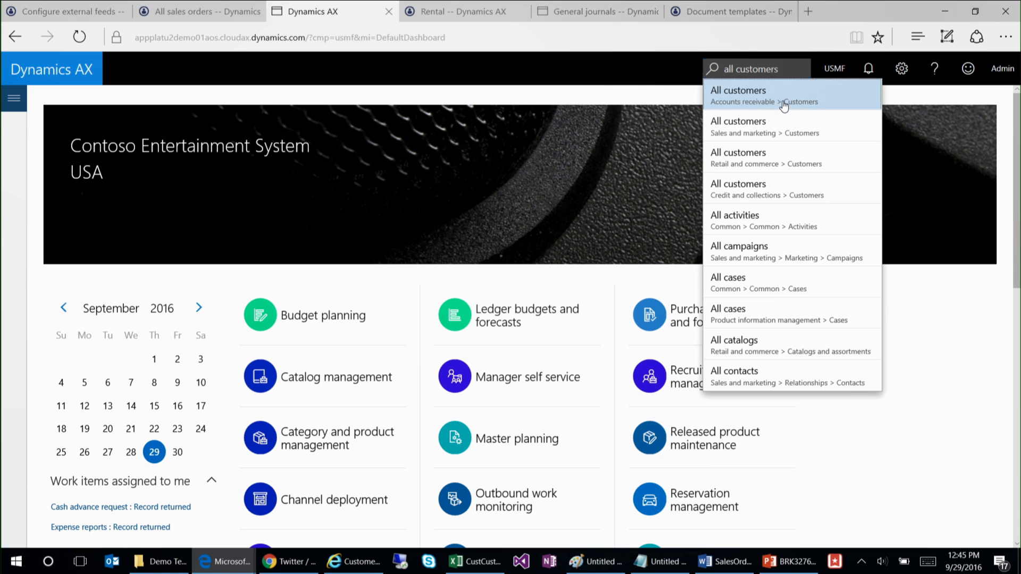
left_click(782, 102)
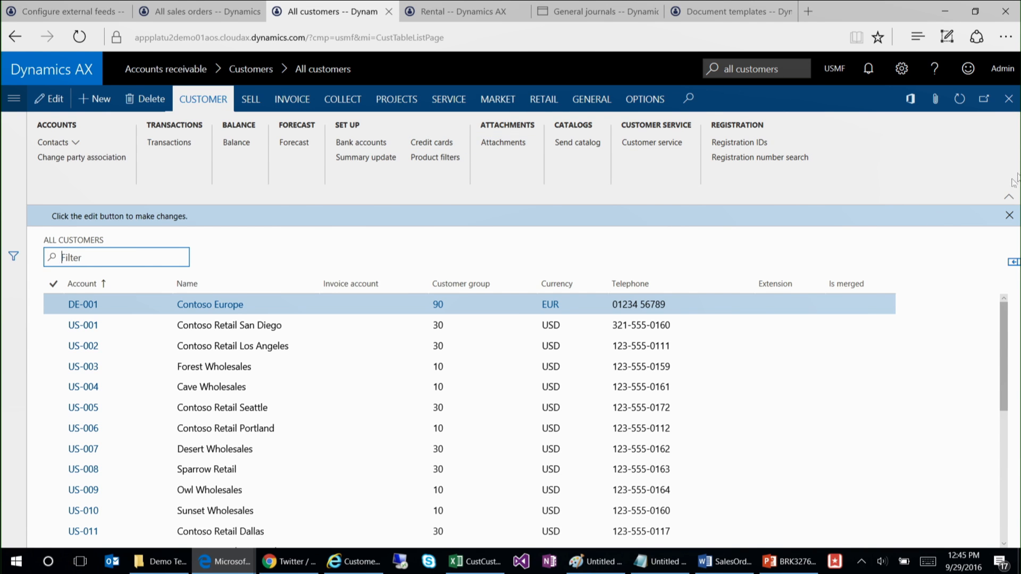
left_click(1008, 197)
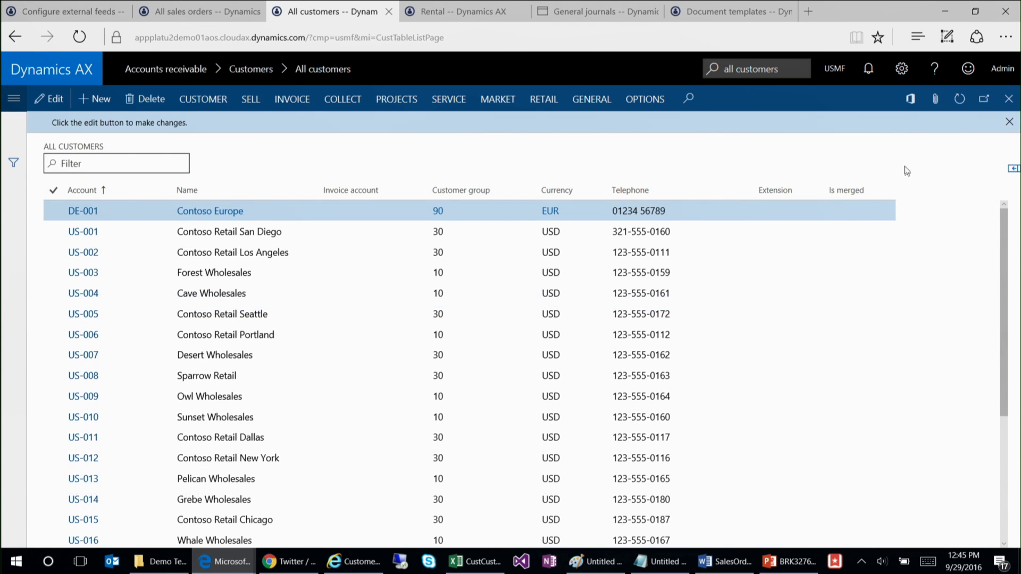
Step: Export the Customers grid to Excel as a download, save Customers.xlsx, and open the file
left_click(910, 101)
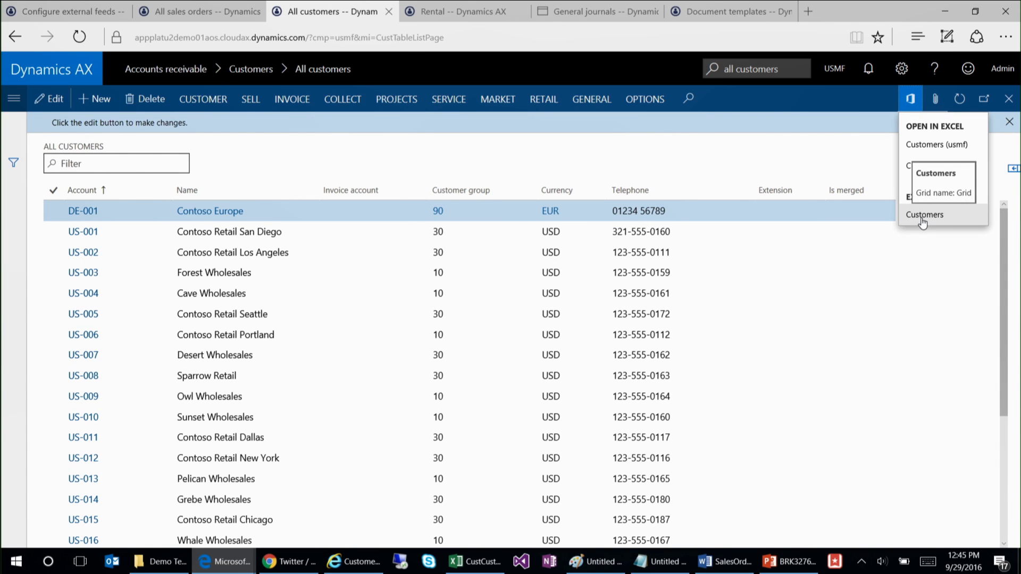
left_click(923, 216)
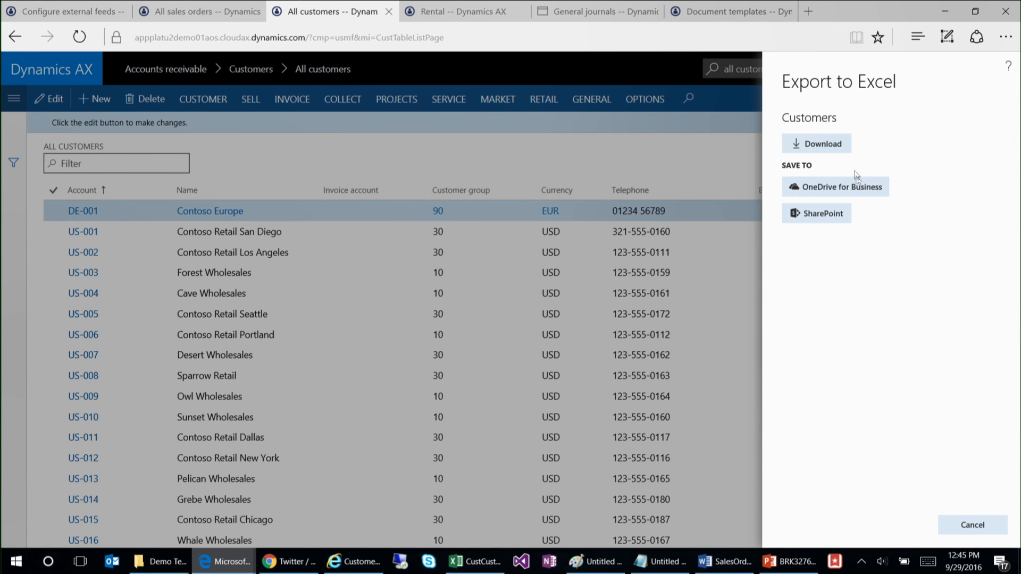
left_click(831, 146)
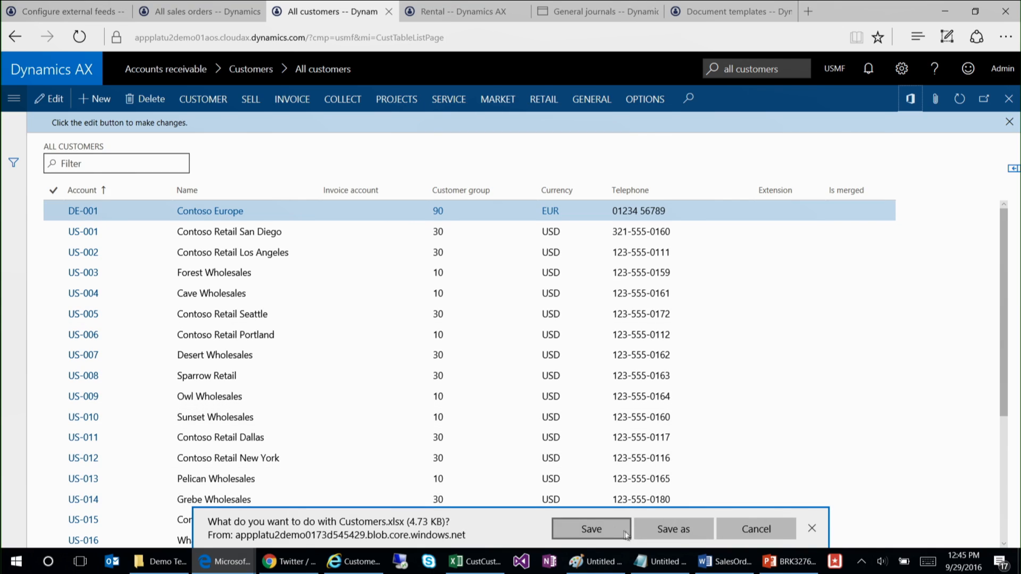
left_click(591, 529)
left_click(609, 531)
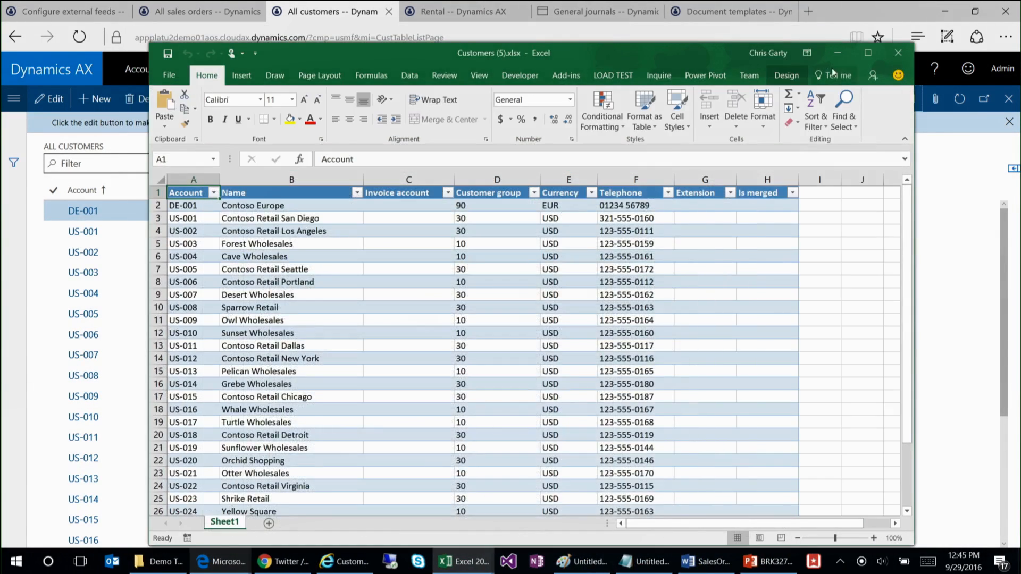
Step: Look through the exported customer rows in the Excel workbook and close the workbook
scroll(913, 296, "down", 2)
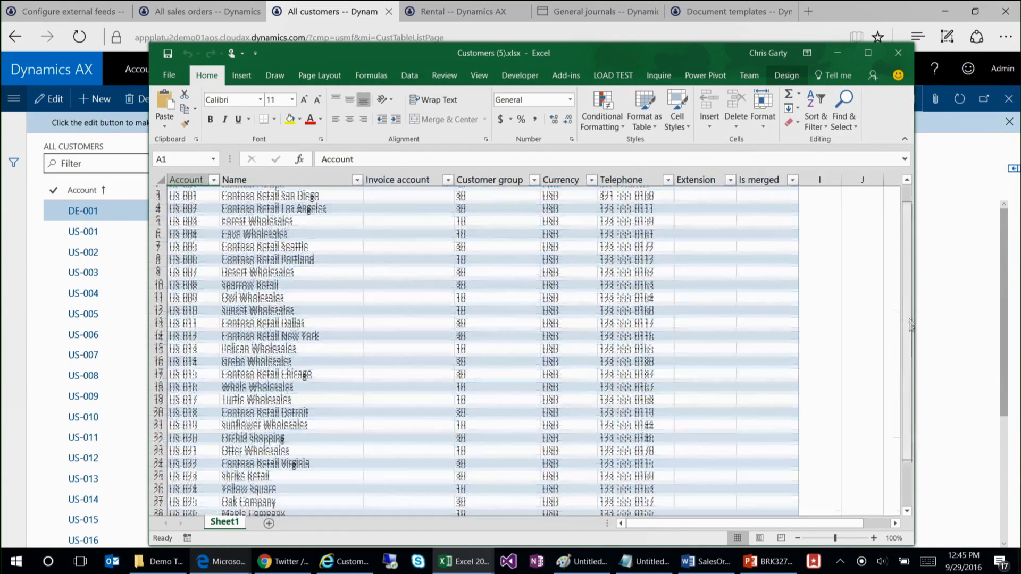
scroll(913, 306, "up", 2)
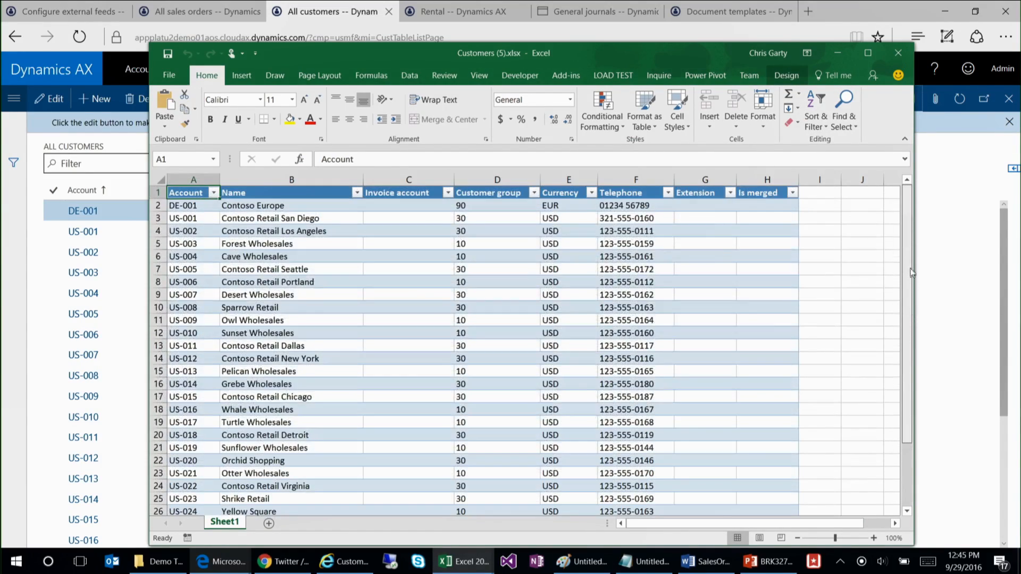
left_click(627, 330)
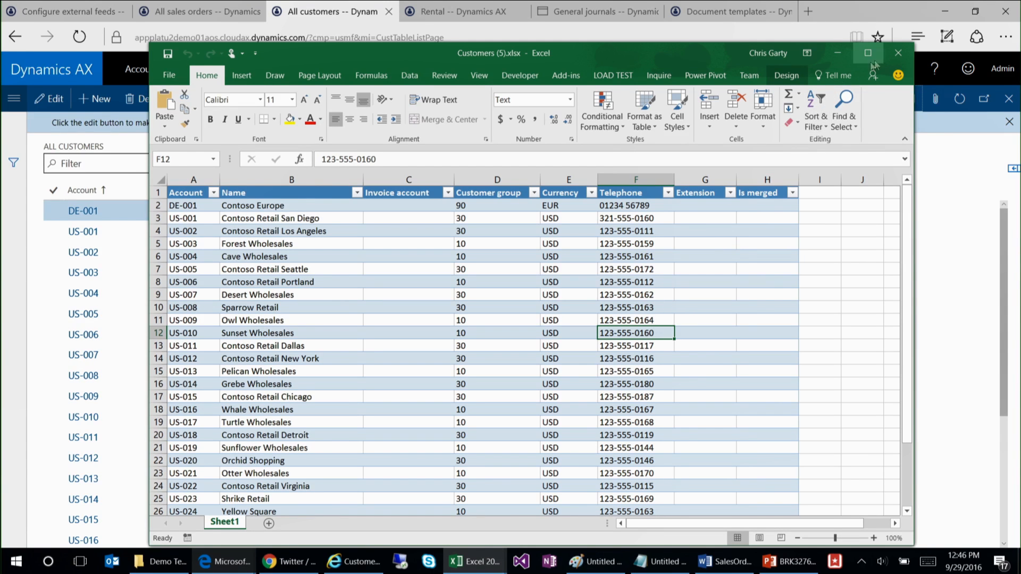
left_click(898, 52)
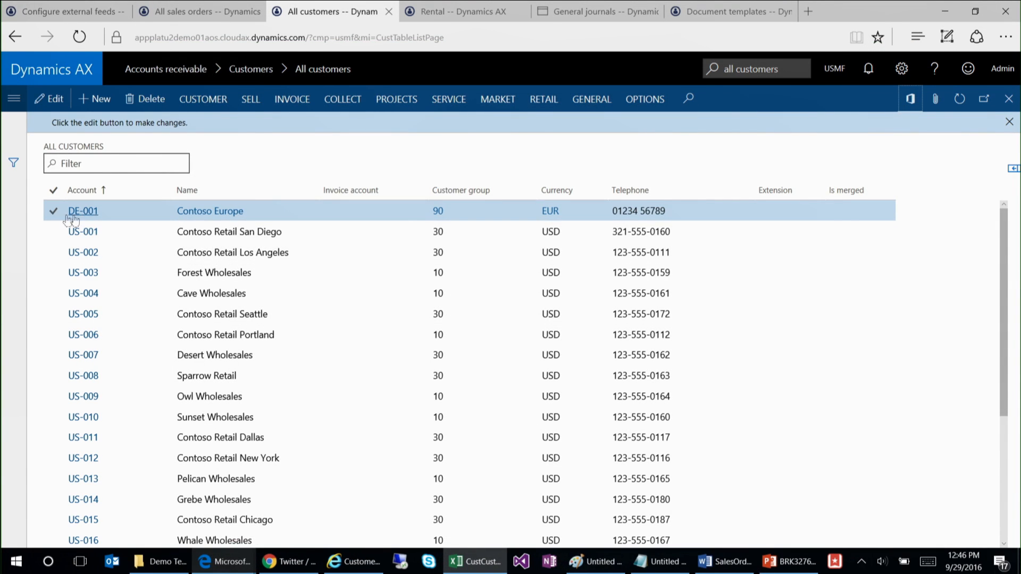
left_click(53, 212)
left_click(53, 233)
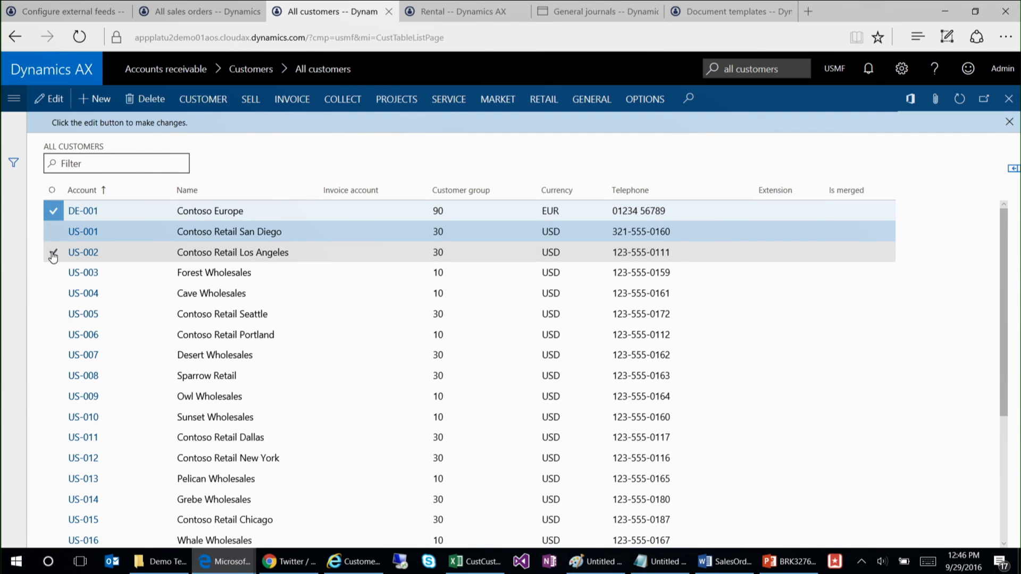
left_click(53, 274)
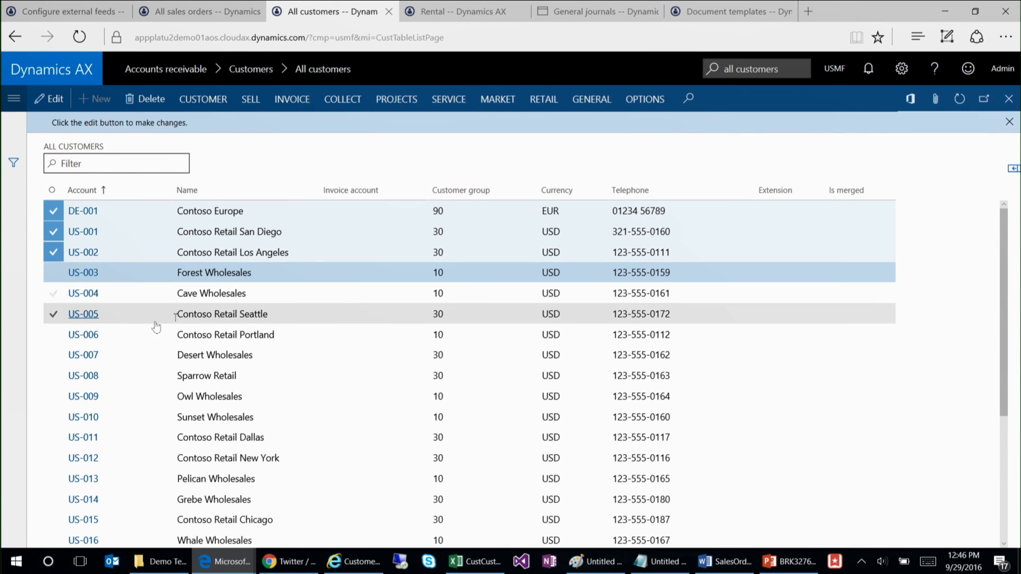
Step: Mark only the rows for Contoso Retail Los Angeles, Contoso Retail San Diego, Contoso Europe and Forest Wholesales in the customer list
left_click(392, 255)
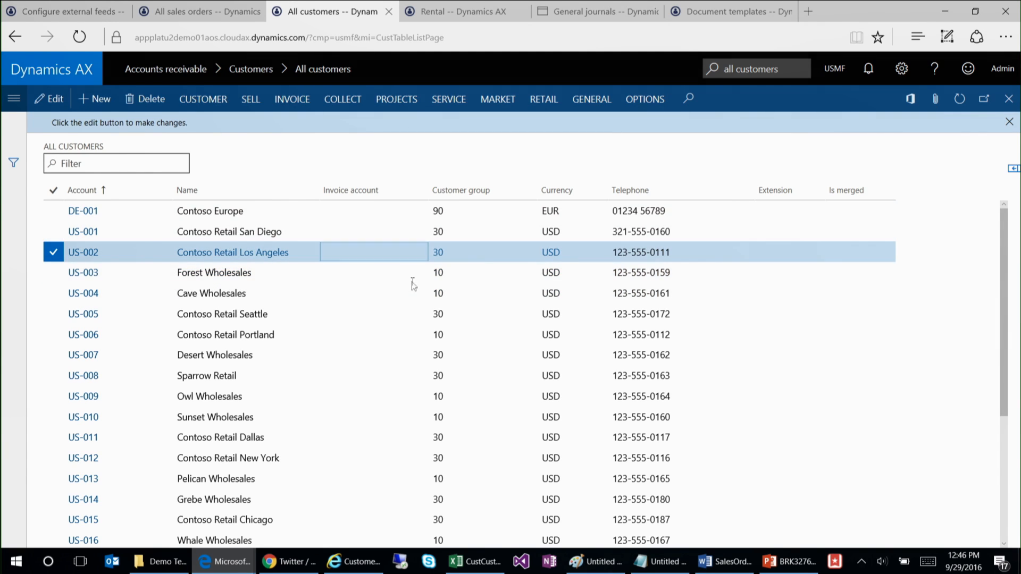
left_click(52, 234)
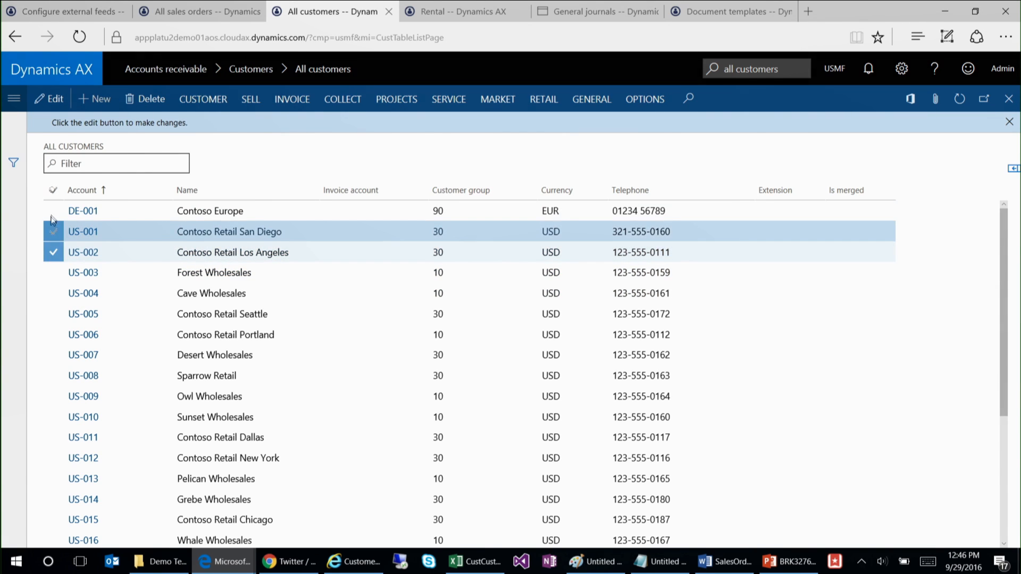
left_click(53, 214)
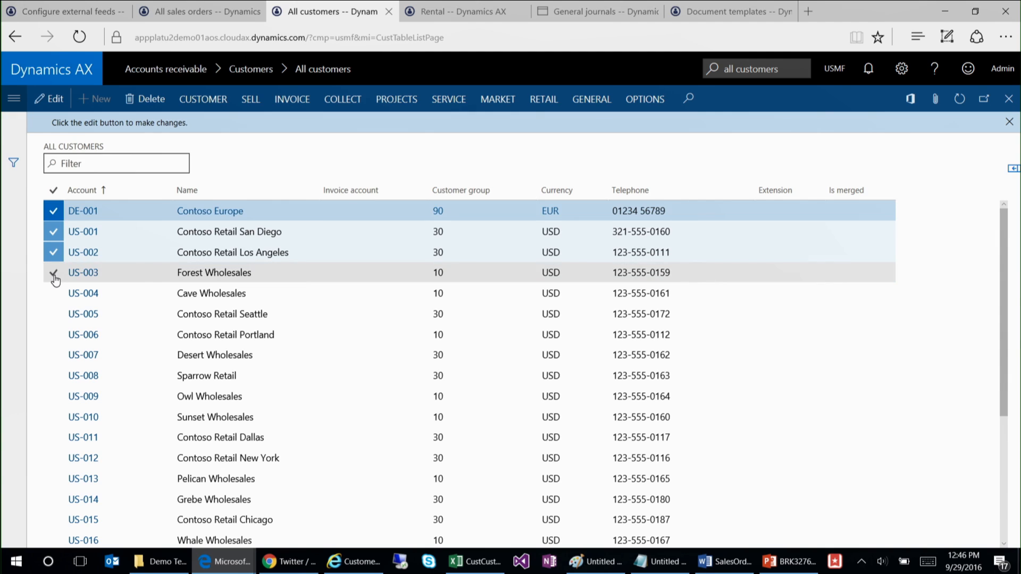
left_click(53, 275)
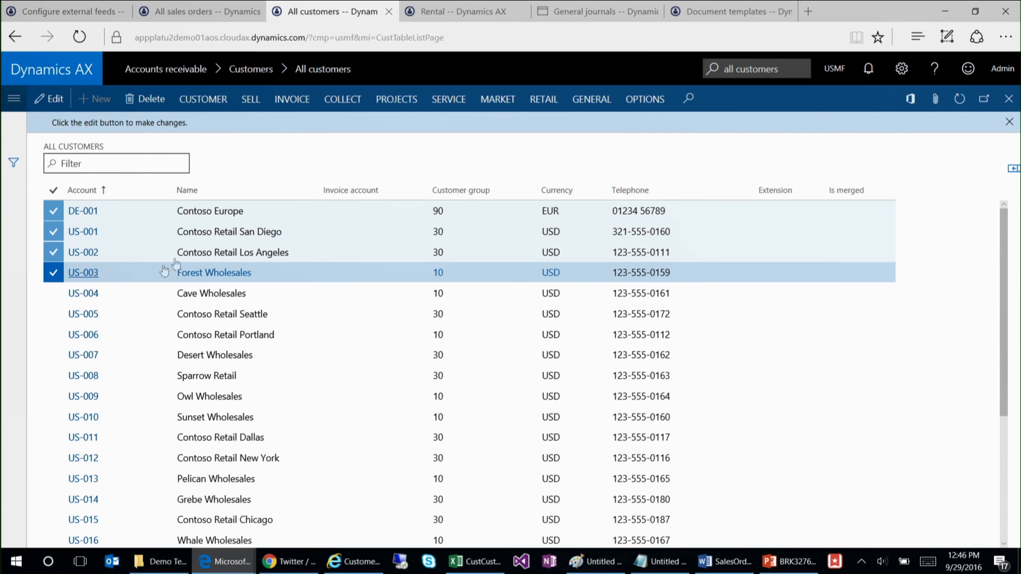
Step: Export the marked customer rows to Excel as a download, save and open DynamicsExport.xlsx, and return to the customer list
right_click(200, 197)
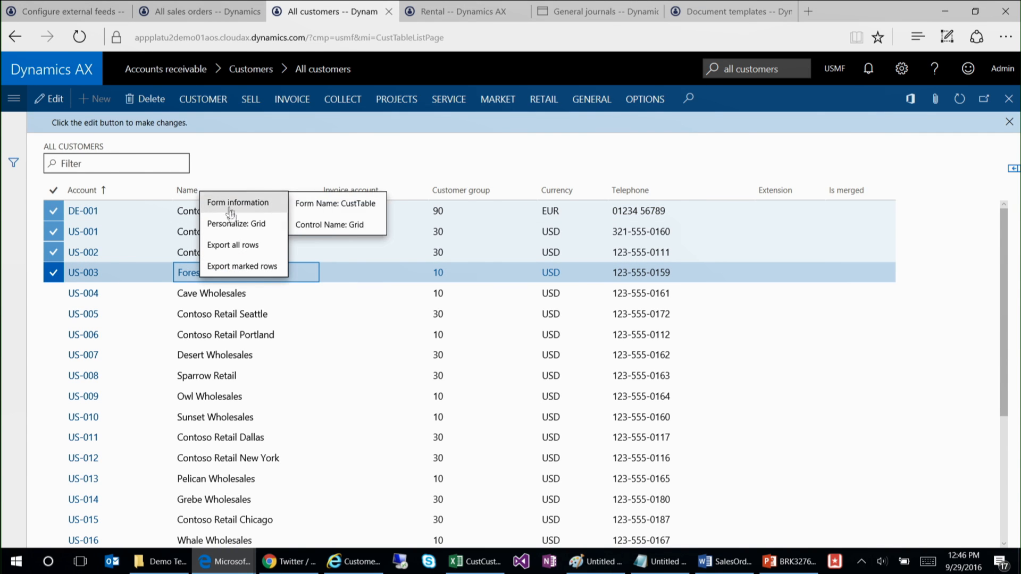
left_click(265, 273)
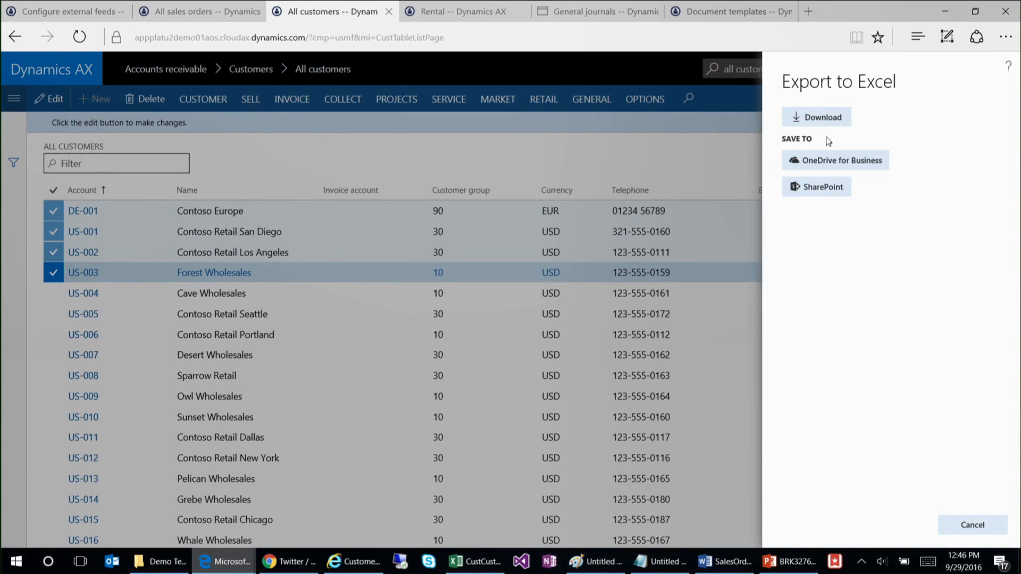
left_click(823, 119)
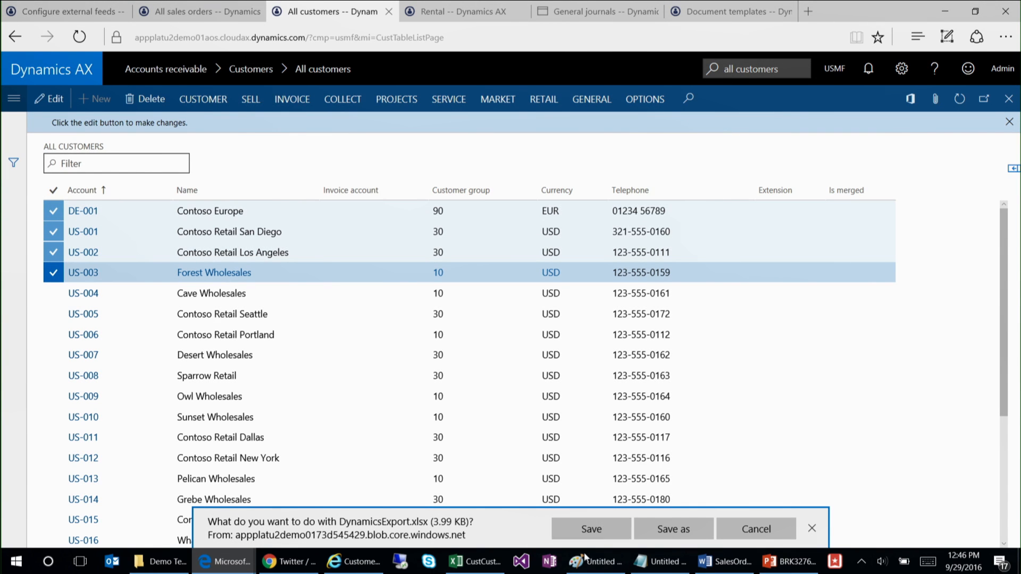
left_click(585, 558)
left_click(951, 11)
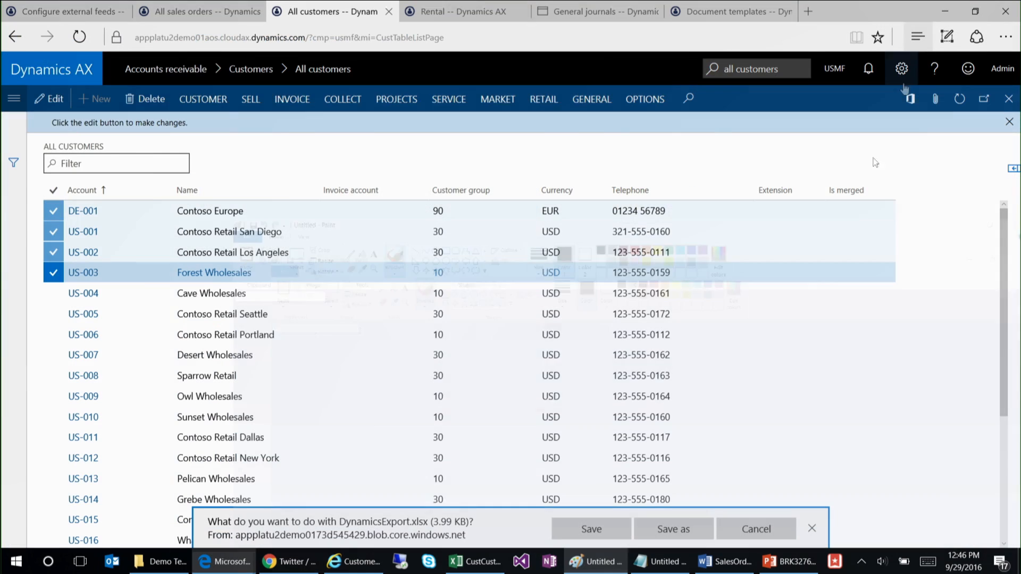
left_click(612, 527)
left_click(615, 523)
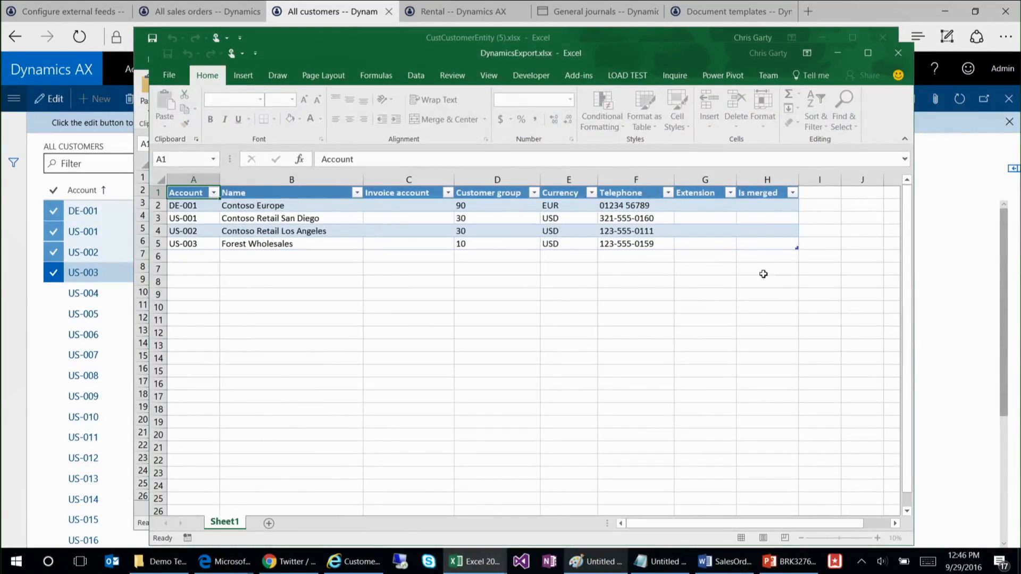
left_click(834, 52)
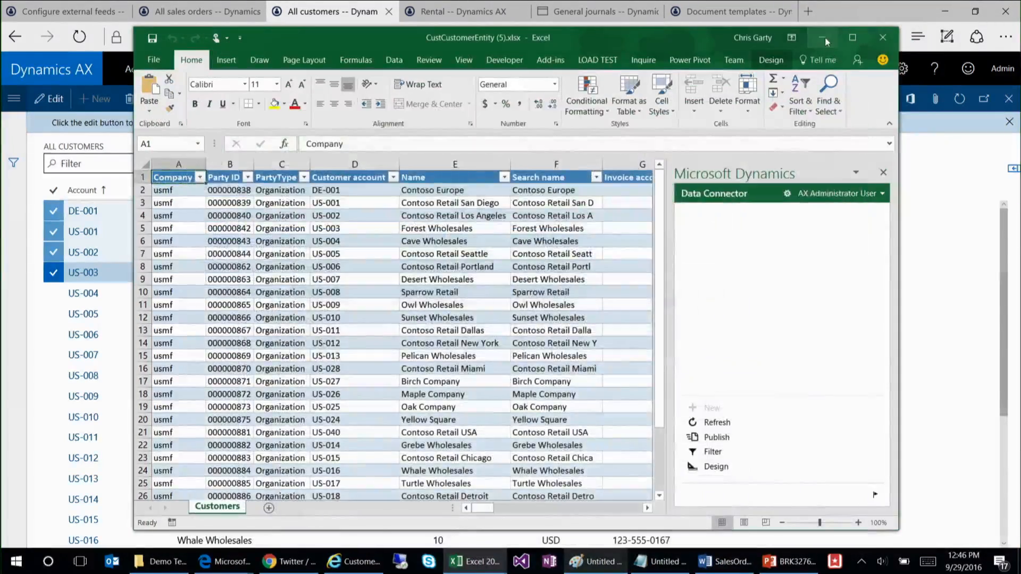
left_click(821, 37)
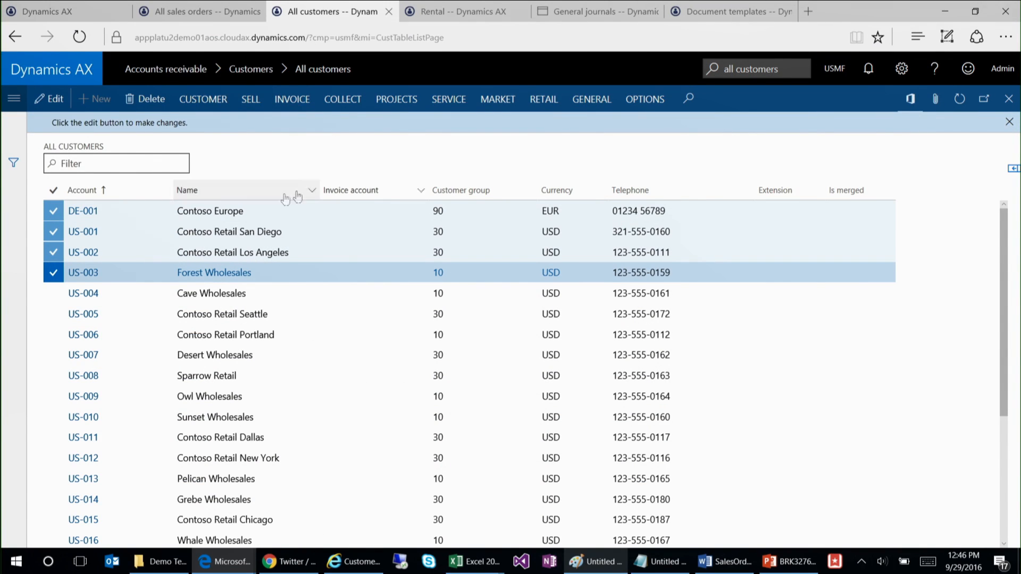
Step: Export the marked rows to the SharePoint Exports folder as DynamicsExport.xlsx, replacing the existing file, and return to the customer list
right_click(226, 197)
left_click(277, 269)
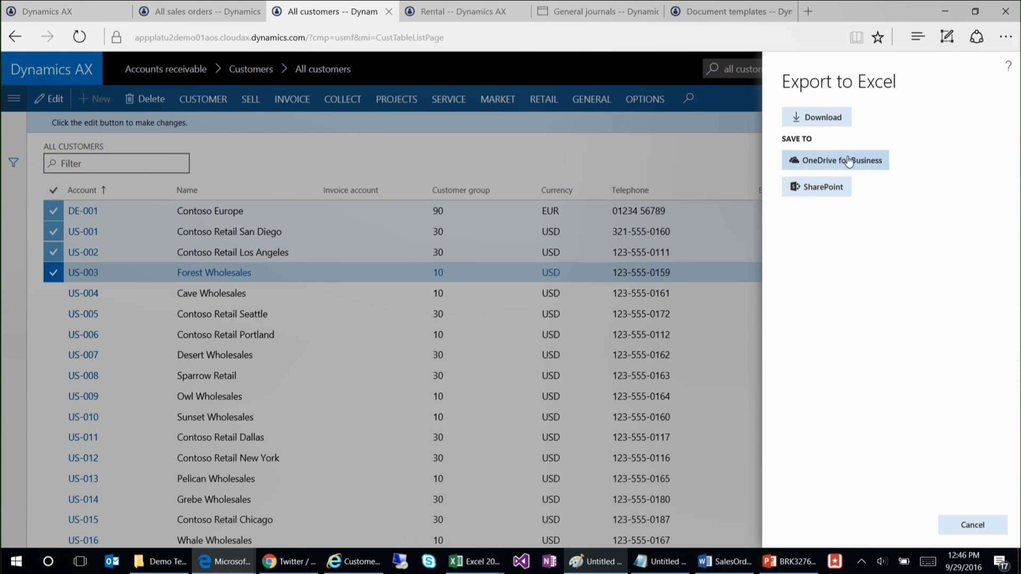
left_click(829, 191)
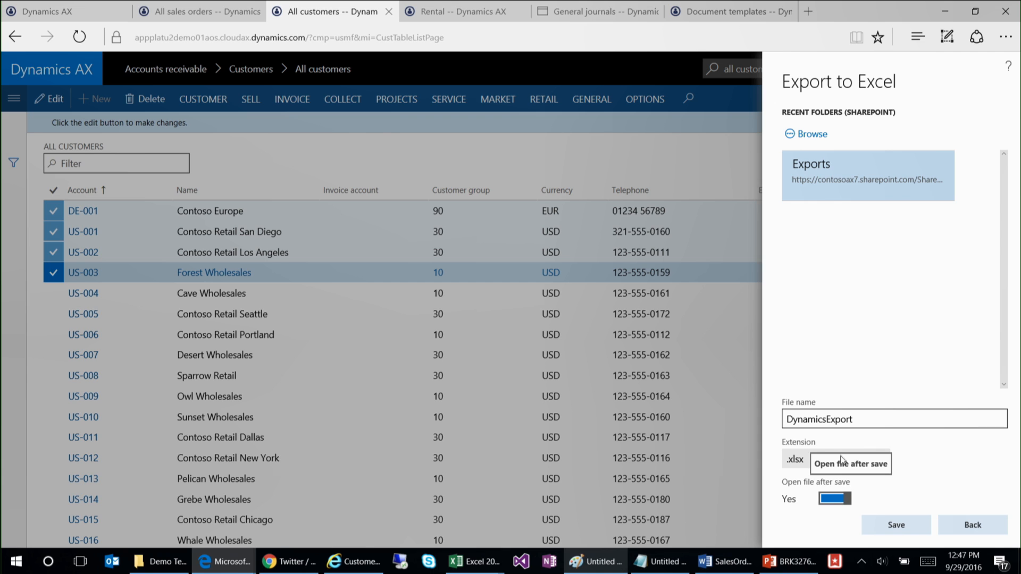
left_click(902, 527)
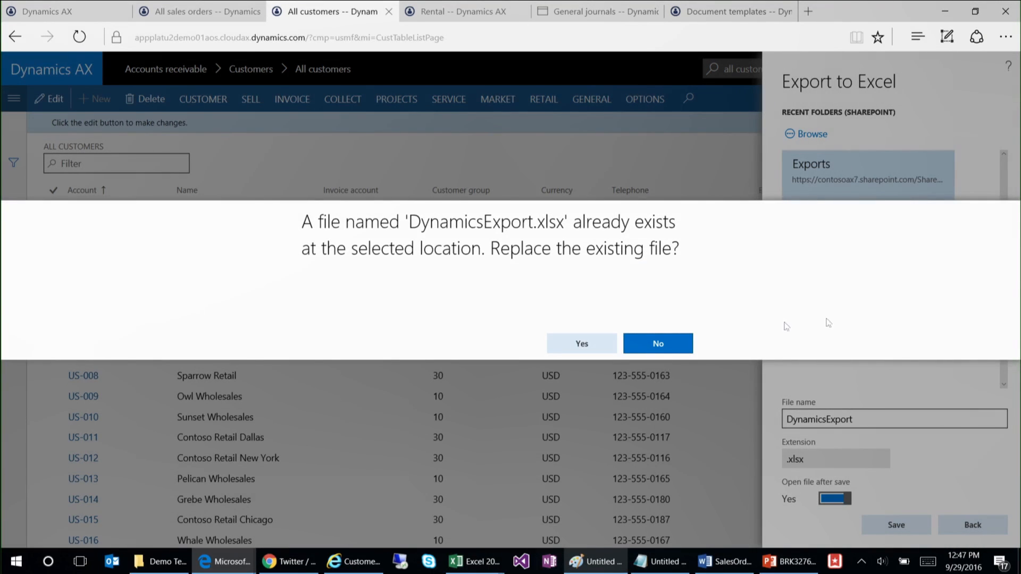
left_click(594, 345)
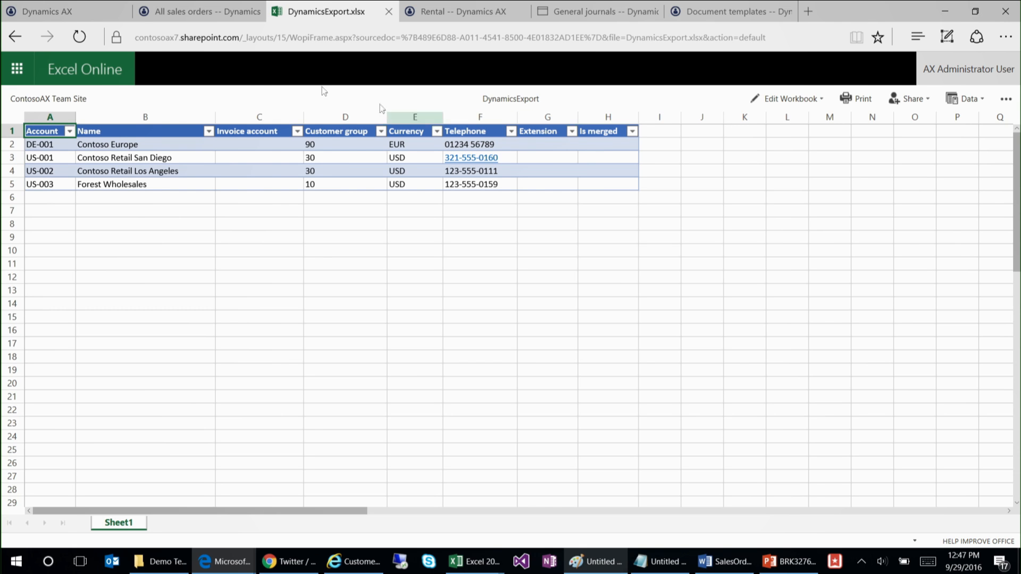
left_click(15, 36)
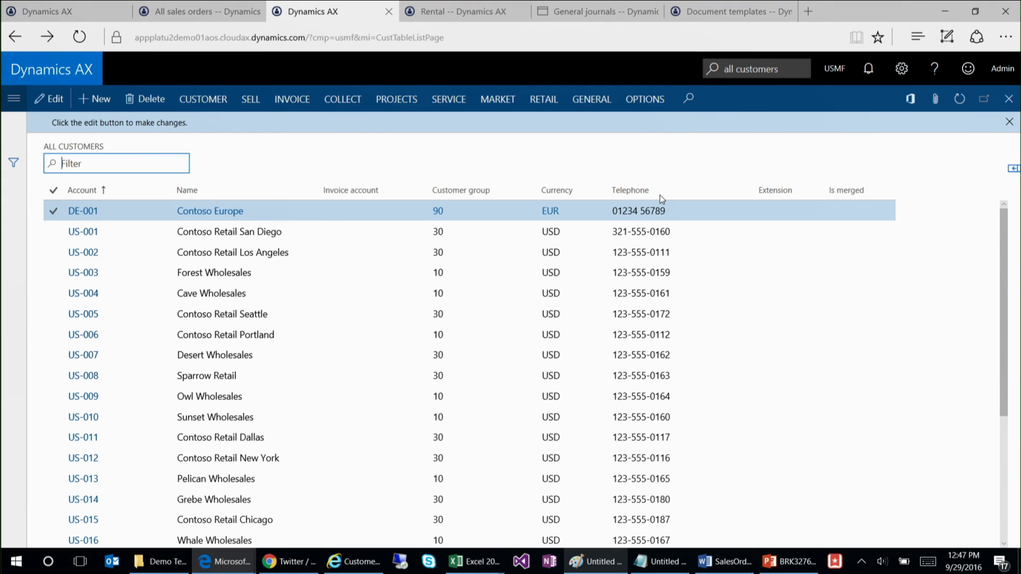
Step: Set up an Excel export of the Customers grid to SharePoint, choosing the OfficeIntegration folder under Documents on the ContosoAX Team Site as destination
left_click(910, 101)
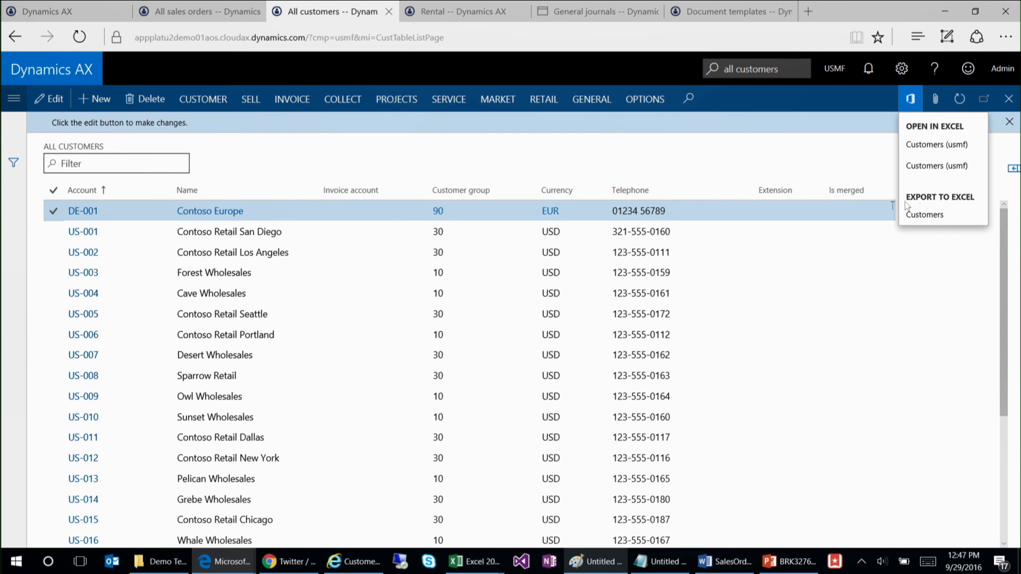
left_click(945, 217)
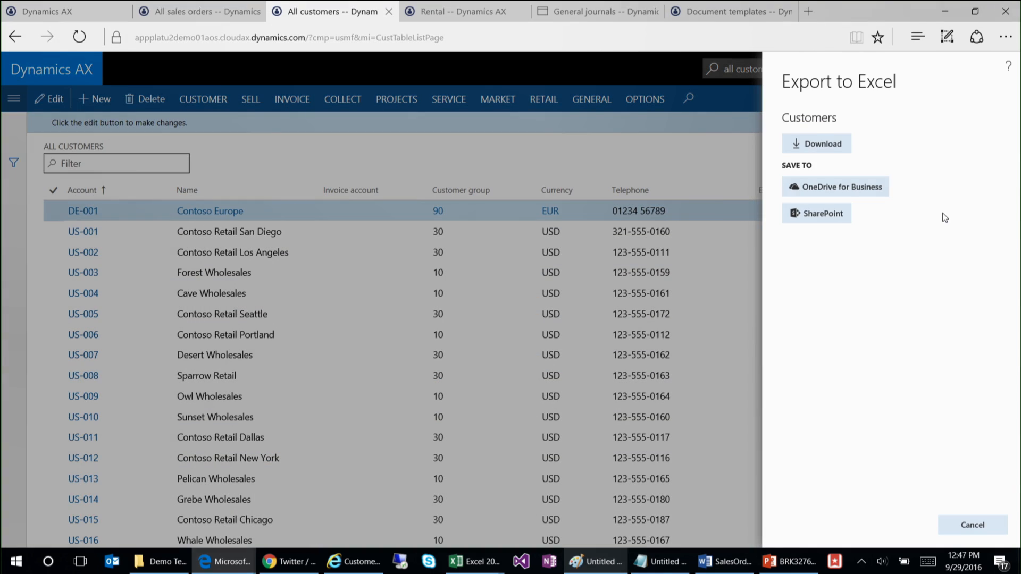
left_click(828, 215)
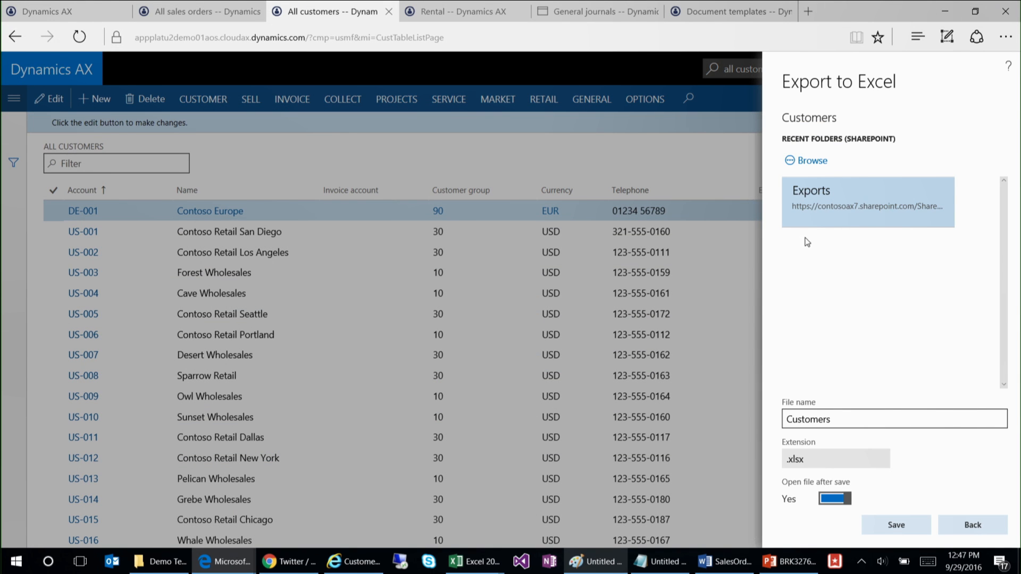
left_click(815, 160)
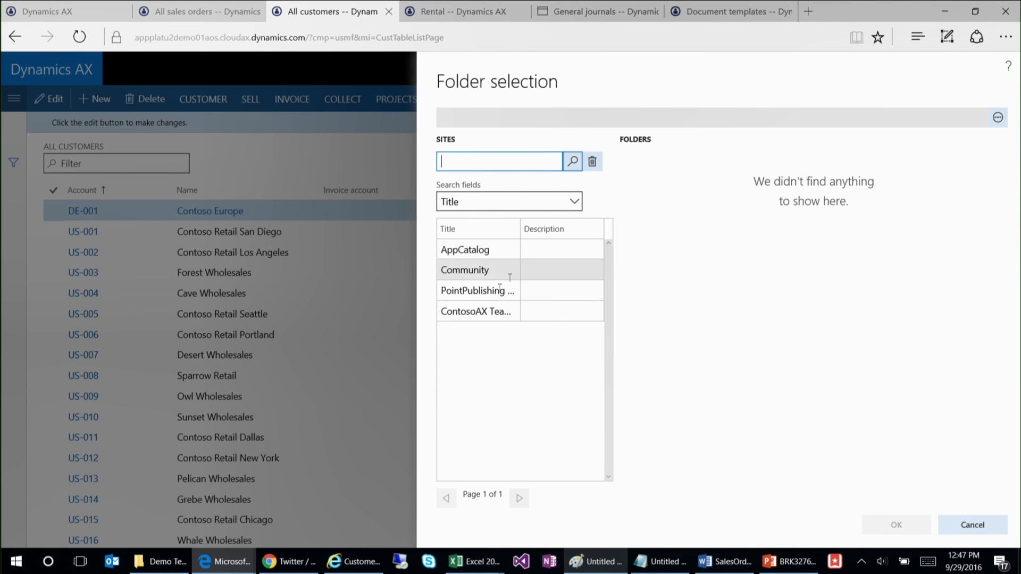
left_click(490, 311)
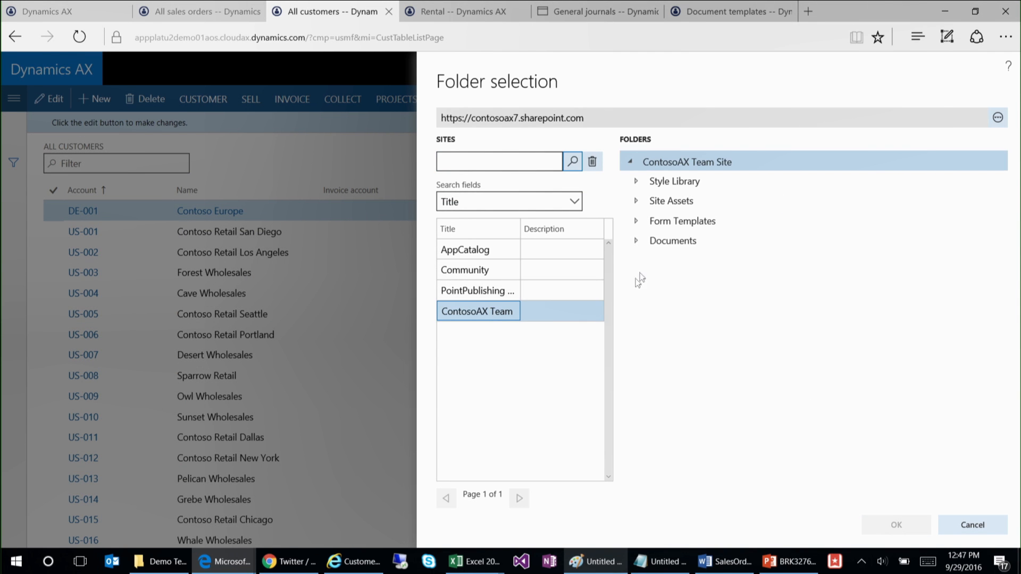
left_click(636, 242)
left_click(643, 260)
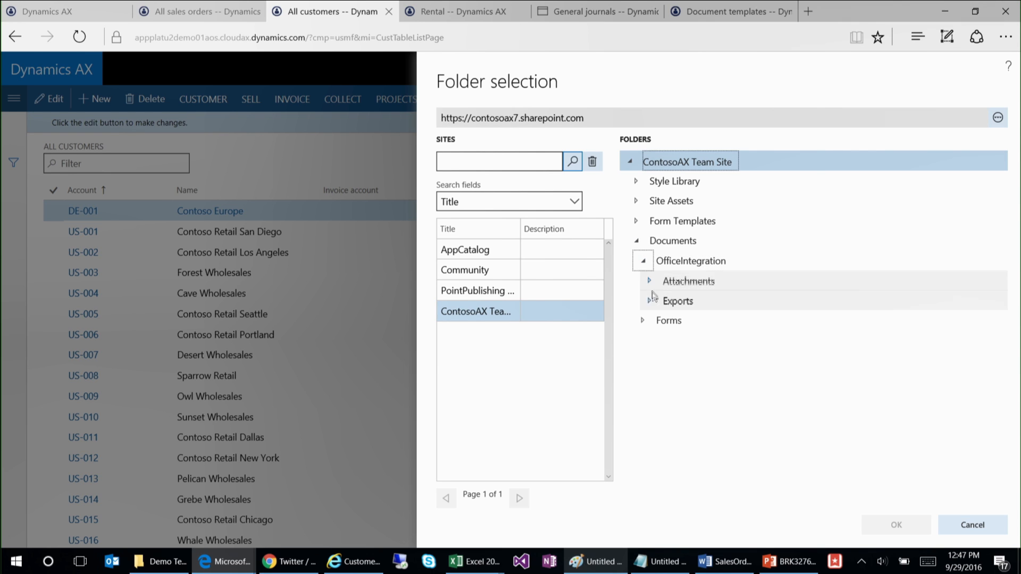
left_click(689, 263)
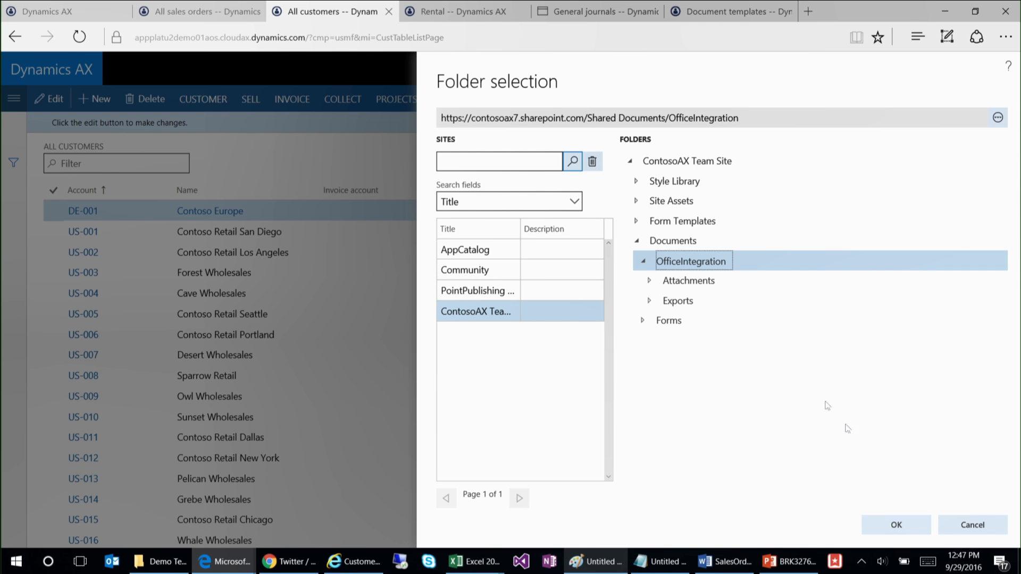
left_click(910, 529)
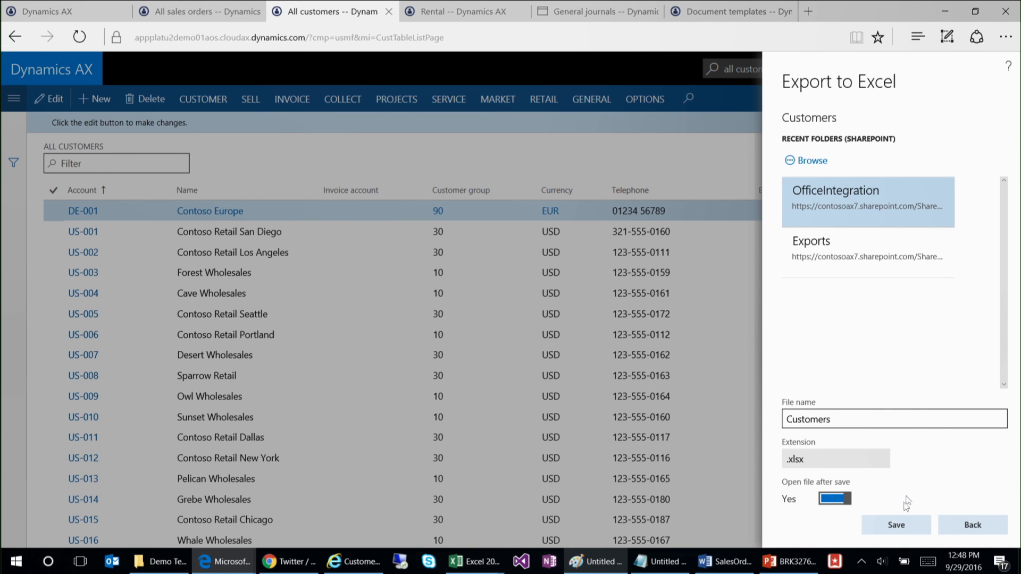
Step: Save the export as Customers.xlsx in the OfficeIntegration folder, view it in Excel Online, and go back to the customer list
left_click(899, 526)
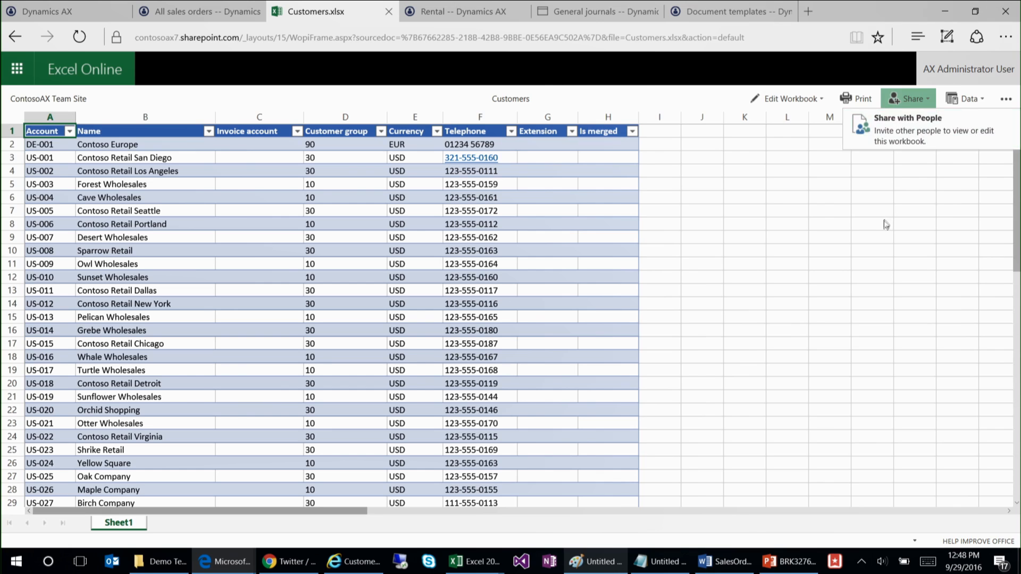
left_click(15, 36)
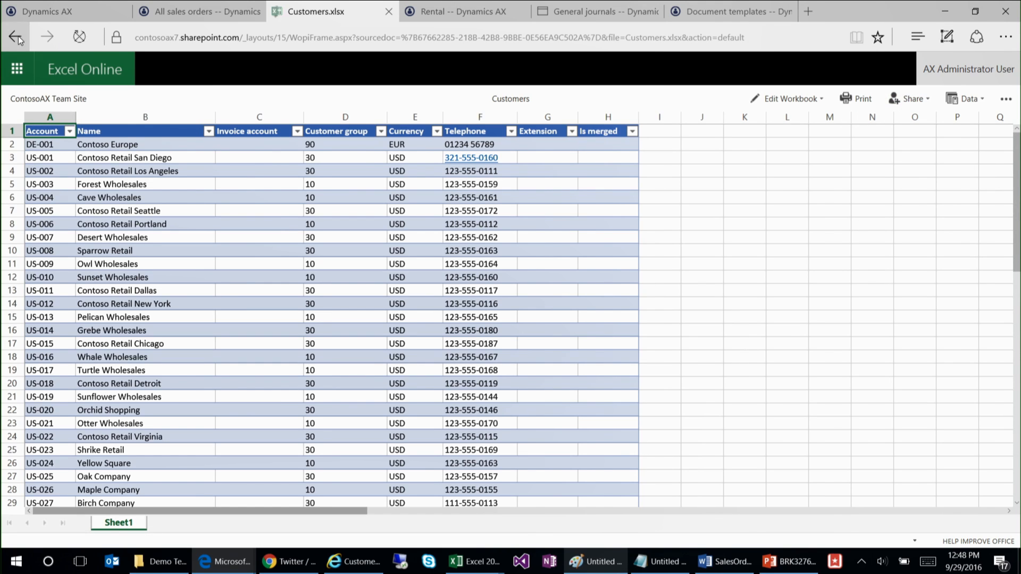
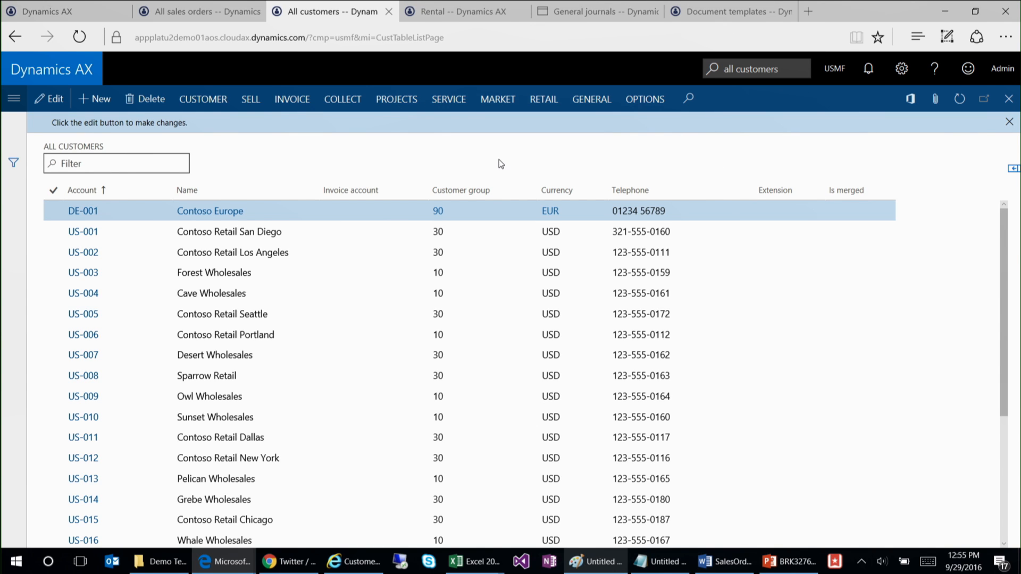
Step: Open the Customers (usmf) data in Excel as a download, saving and opening the CustCustomerEntity workbook
left_click(910, 100)
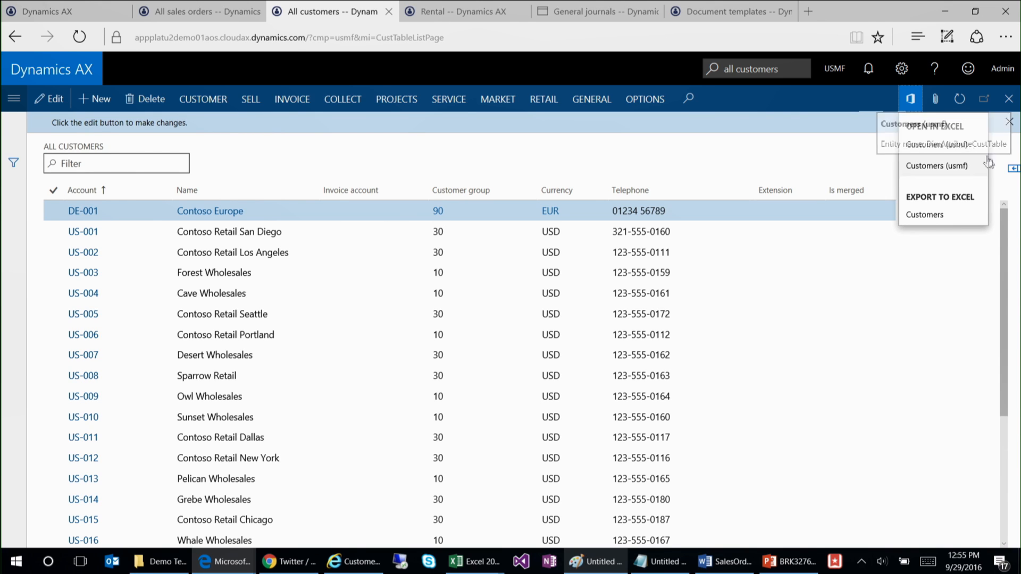
left_click(963, 145)
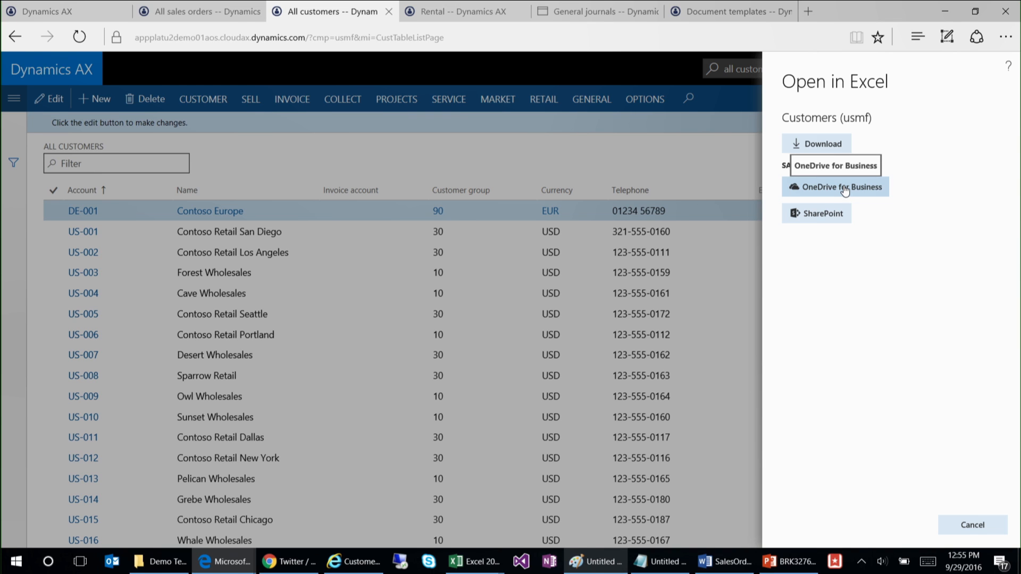
left_click(833, 144)
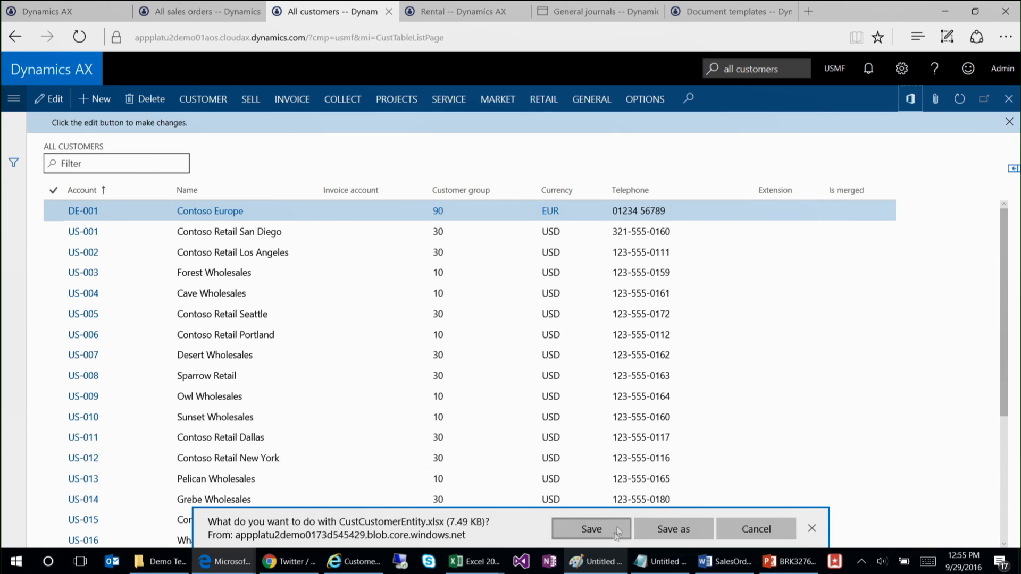
left_click(591, 529)
left_click(584, 528)
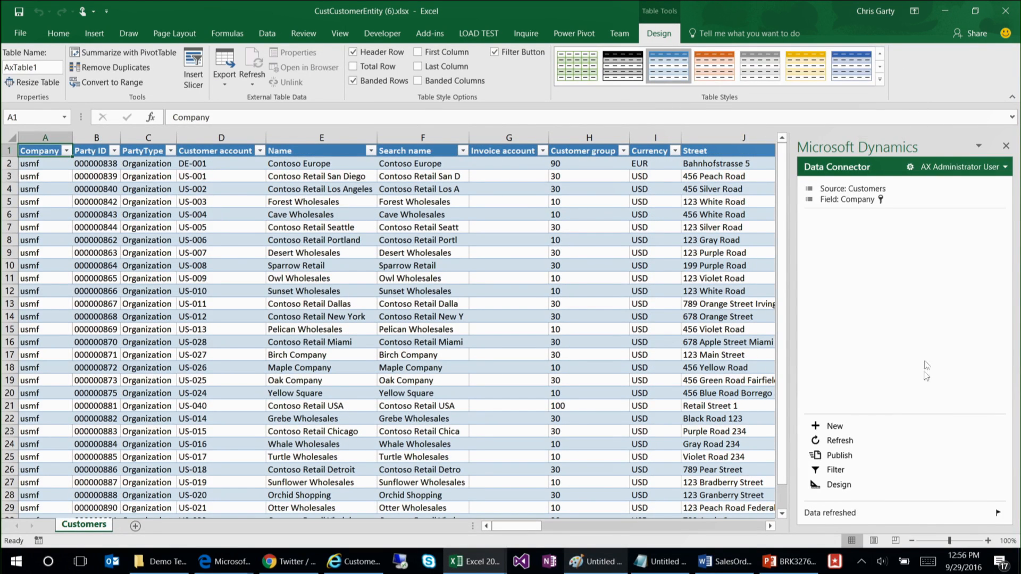
Step: Set the customer group of Contoso Retail San Diego to 10 and publish the change to Dynamics AX
left_click_drag(538, 528, 565, 529)
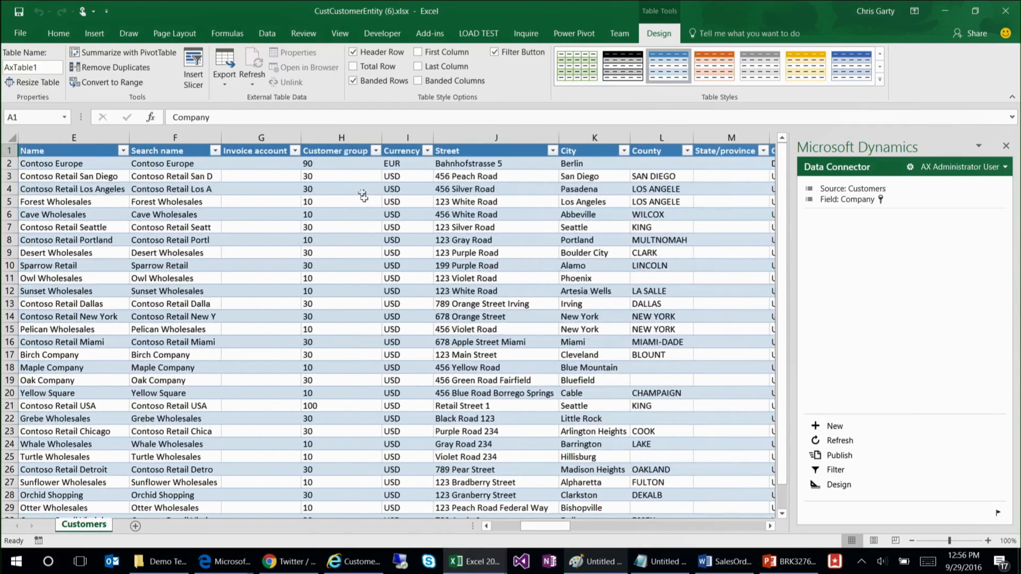
left_click(342, 178)
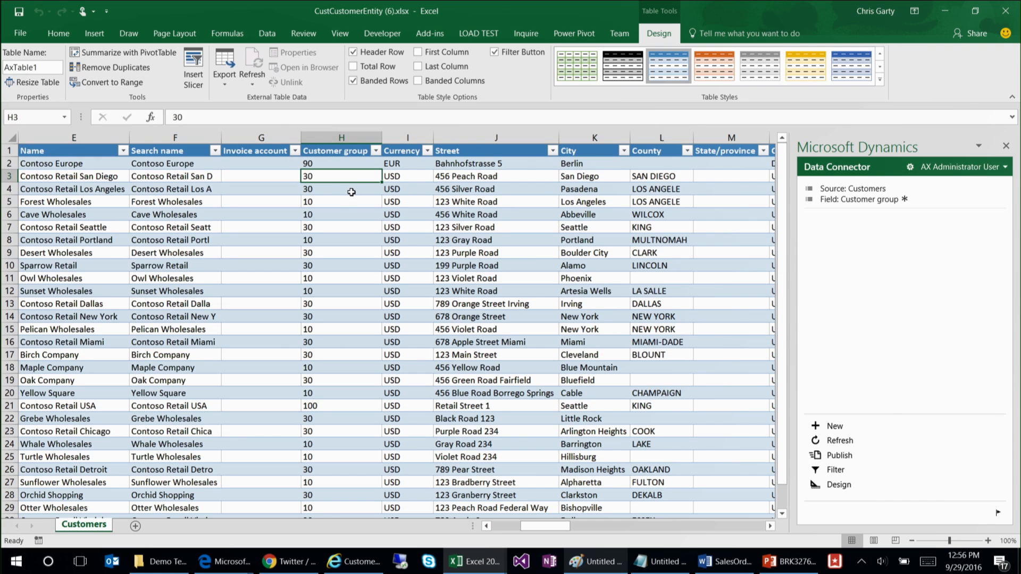
type("10")
left_click(386, 254)
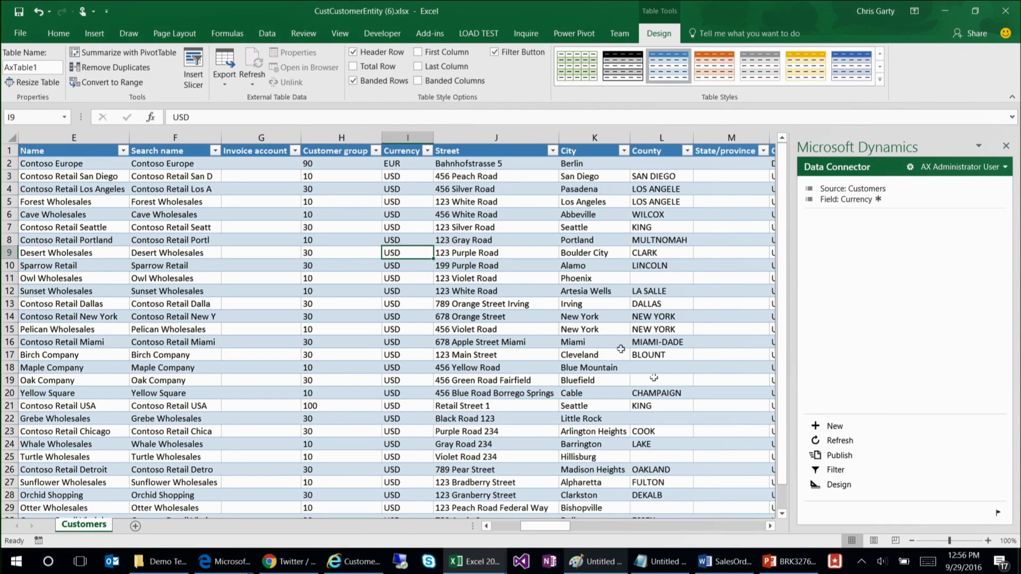
left_click(843, 456)
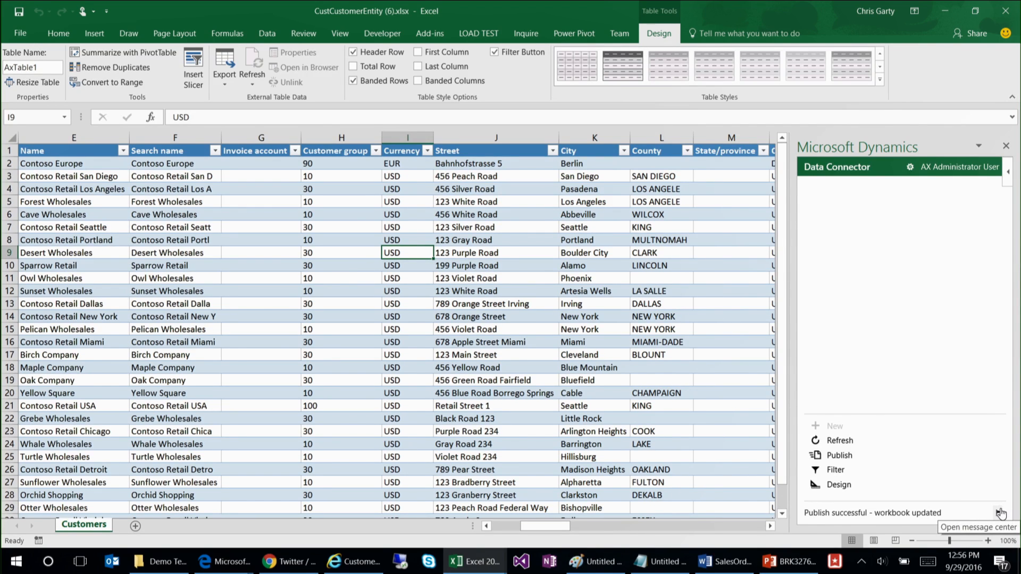
Step: Examine the publishing, data refresh and sign-in entries in the Data Connector's message center, and return to the worksheet
left_click(1000, 513)
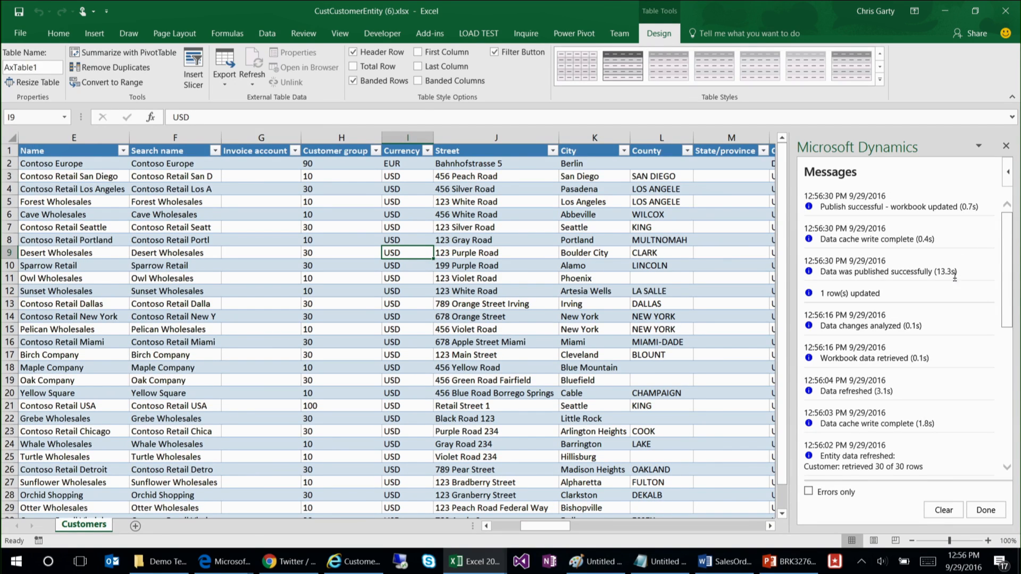
left_click_drag(942, 272, 956, 272)
left_click_drag(1005, 313, 1012, 463)
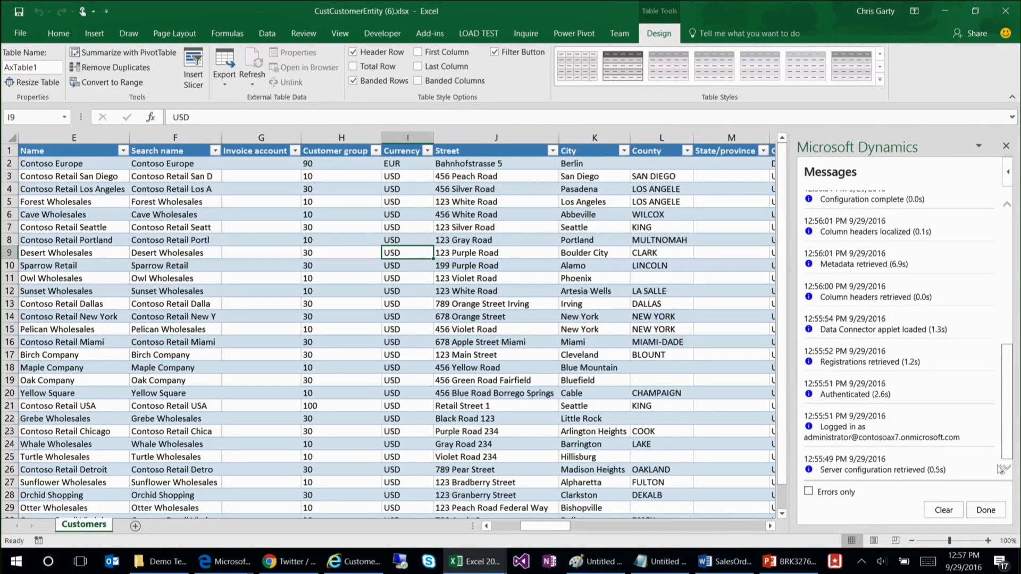
left_click_drag(961, 437, 807, 441)
left_click(985, 510)
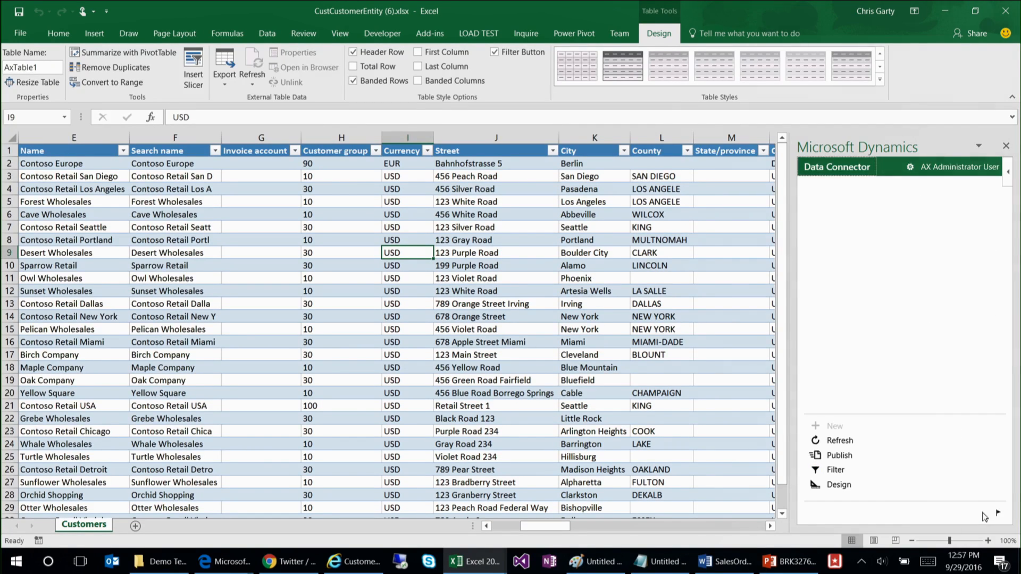
left_click(485, 318)
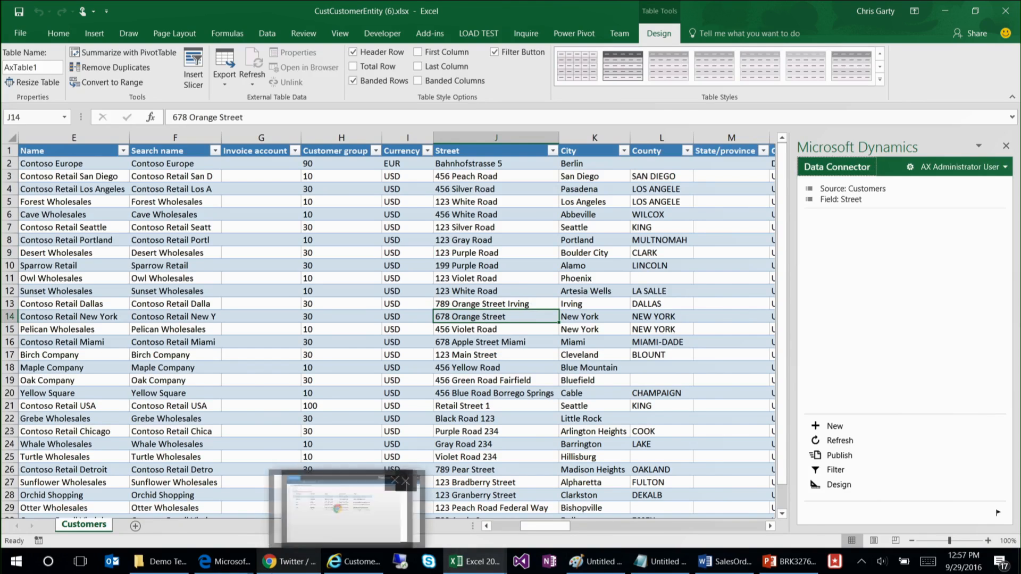
Step: Switch to the Internet Explorer customer list, download and open Fleet Management Customers (unfiltered) in Excel, and maximize the workbook
left_click(353, 564)
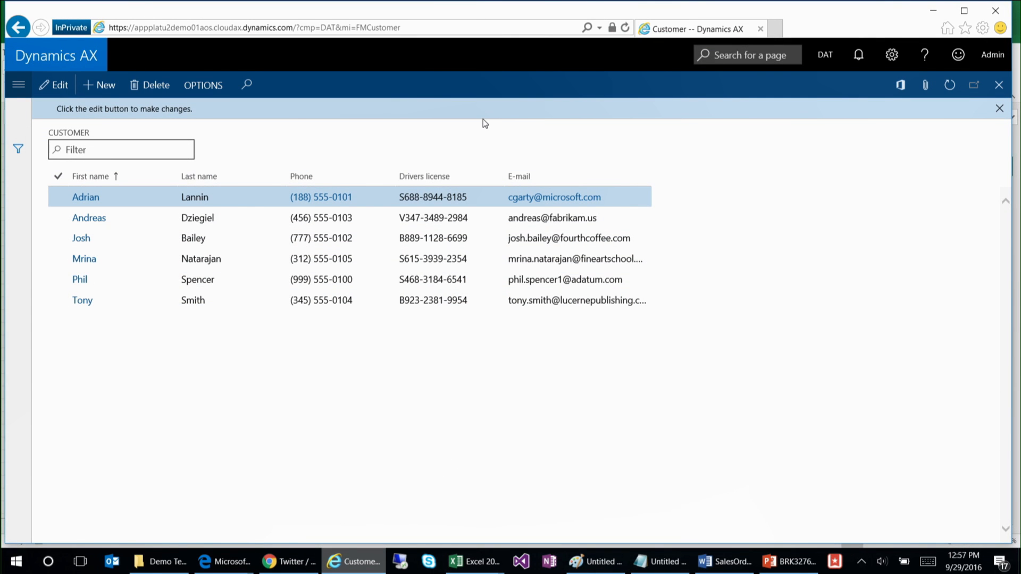
left_click(900, 89)
left_click(681, 333)
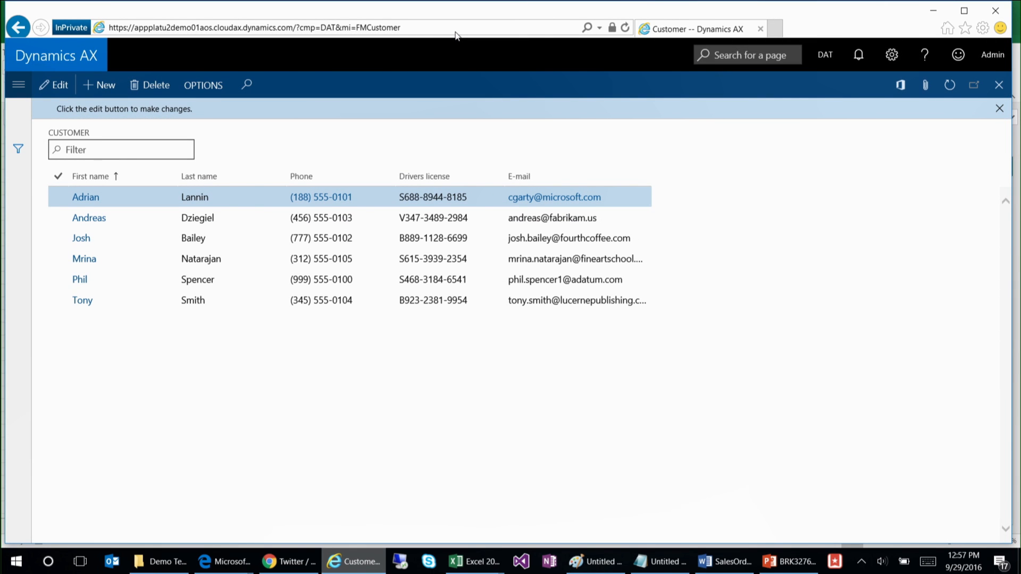
left_click(901, 86)
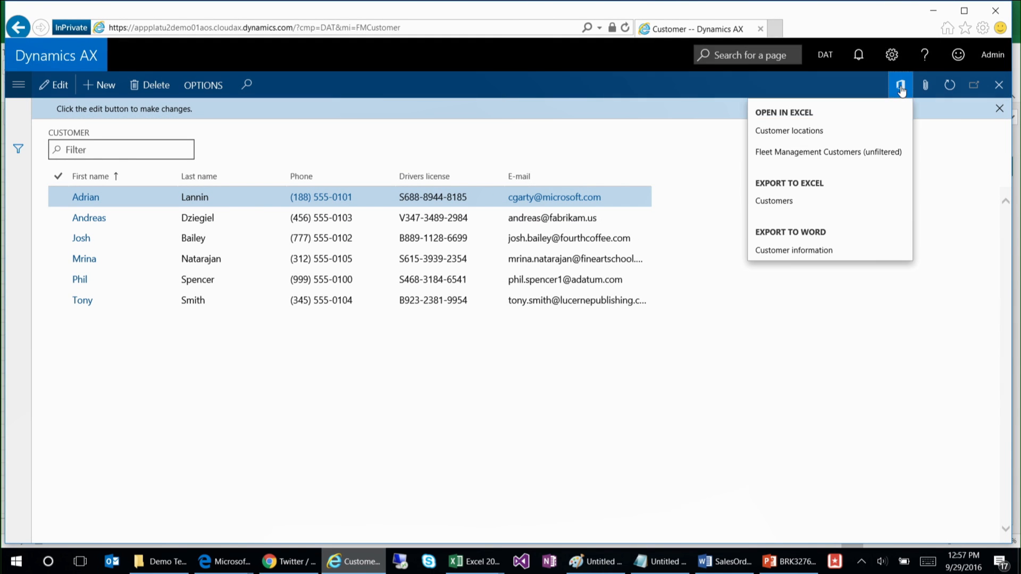
left_click(818, 153)
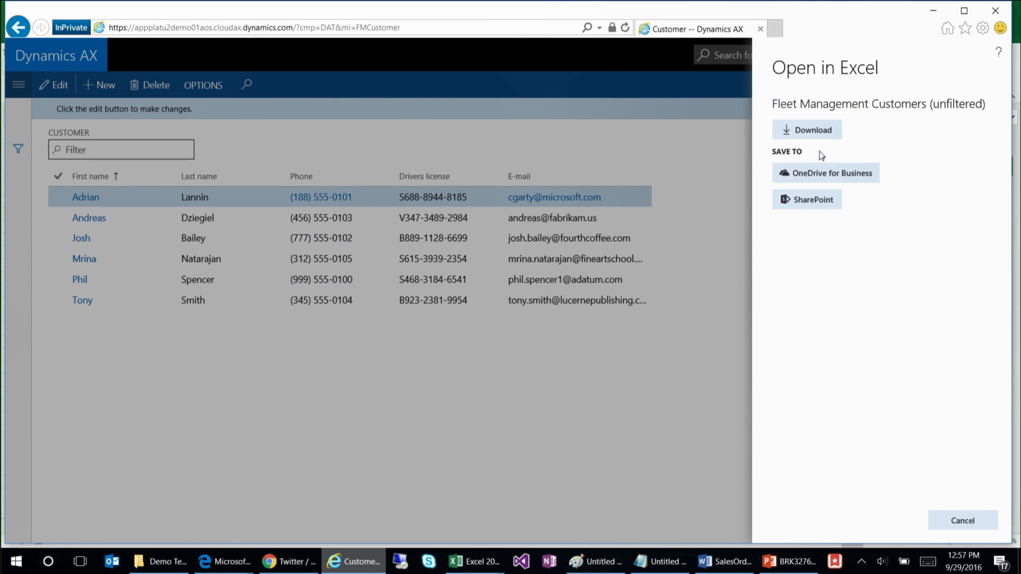
left_click(800, 132)
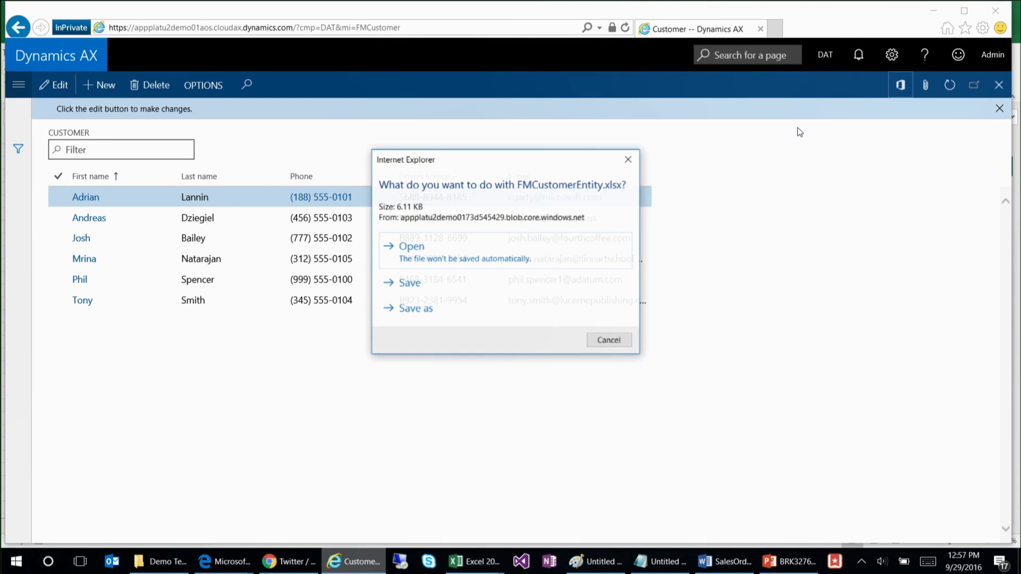
left_click(560, 248)
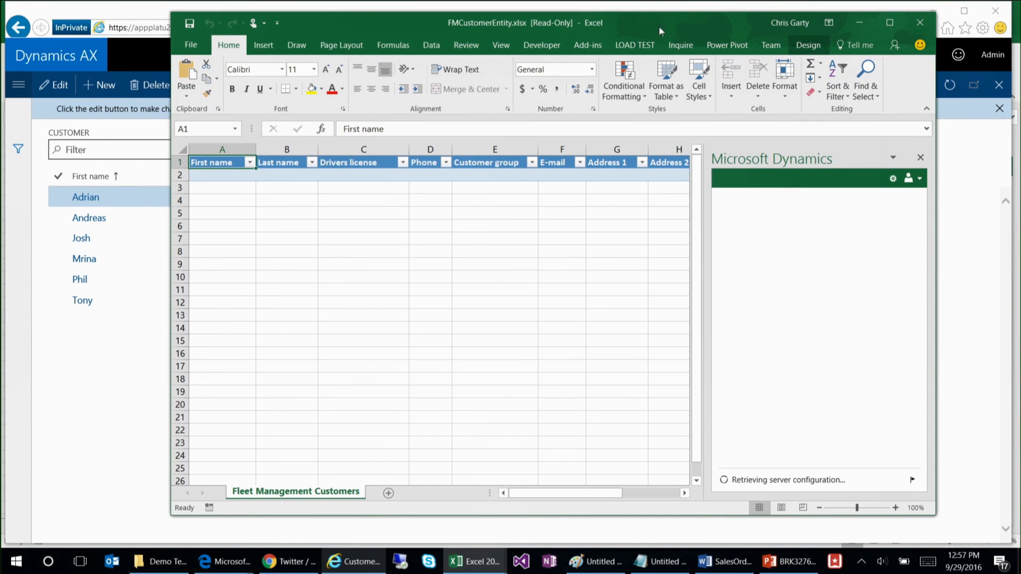
double_click(651, 66)
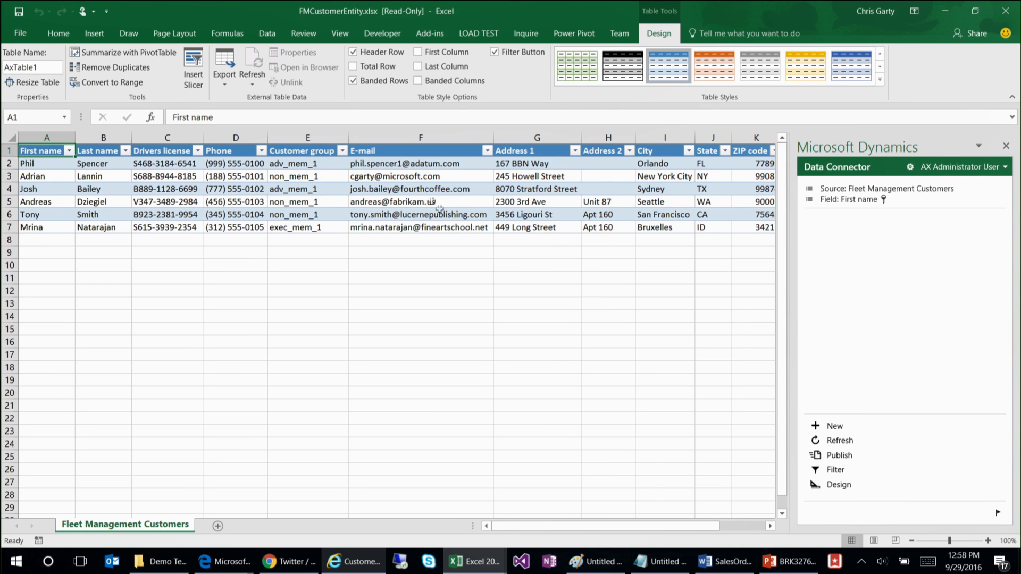
Step: Change the digit in the first customer's e-mail address to 5, commit the cell edit, and publish it
left_click(409, 165)
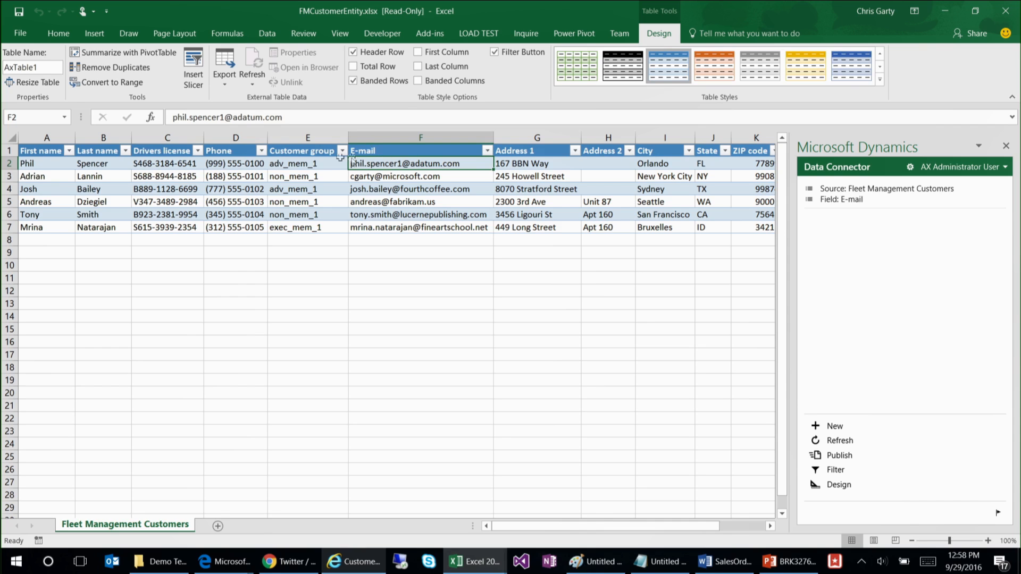
left_click(225, 119)
key("BackSpace")
type("5")
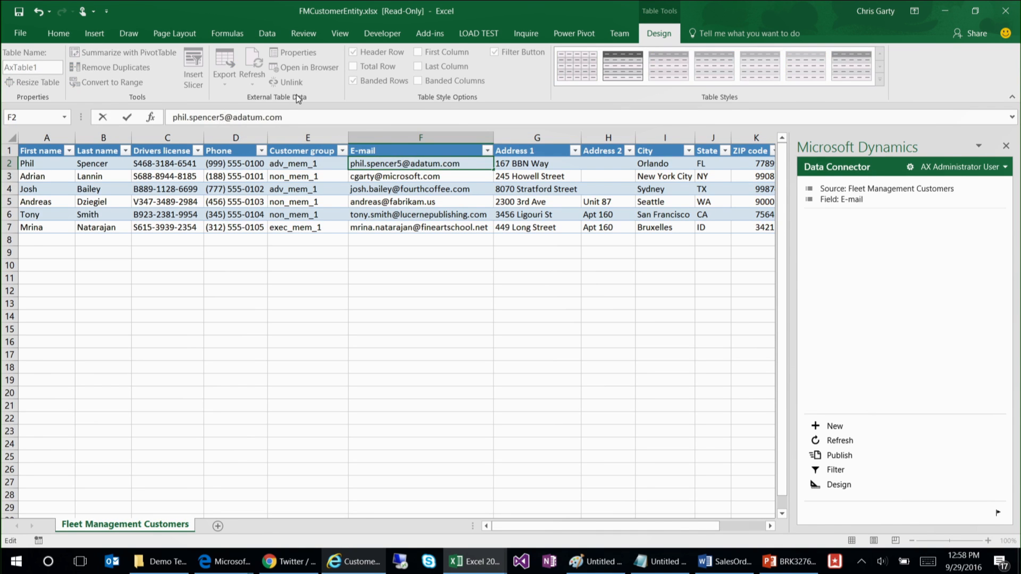
left_click(835, 455)
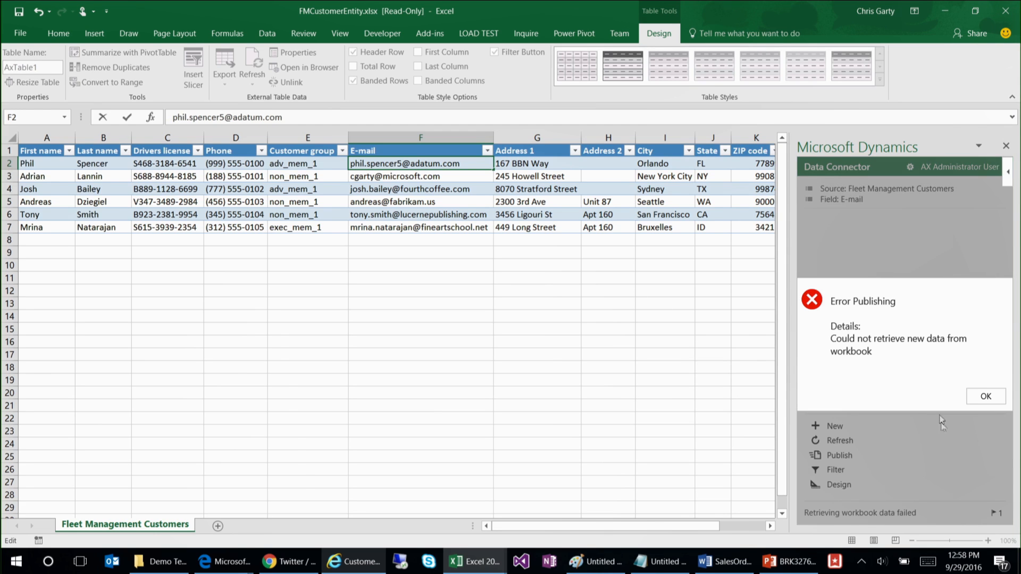
left_click(985, 396)
left_click(505, 202)
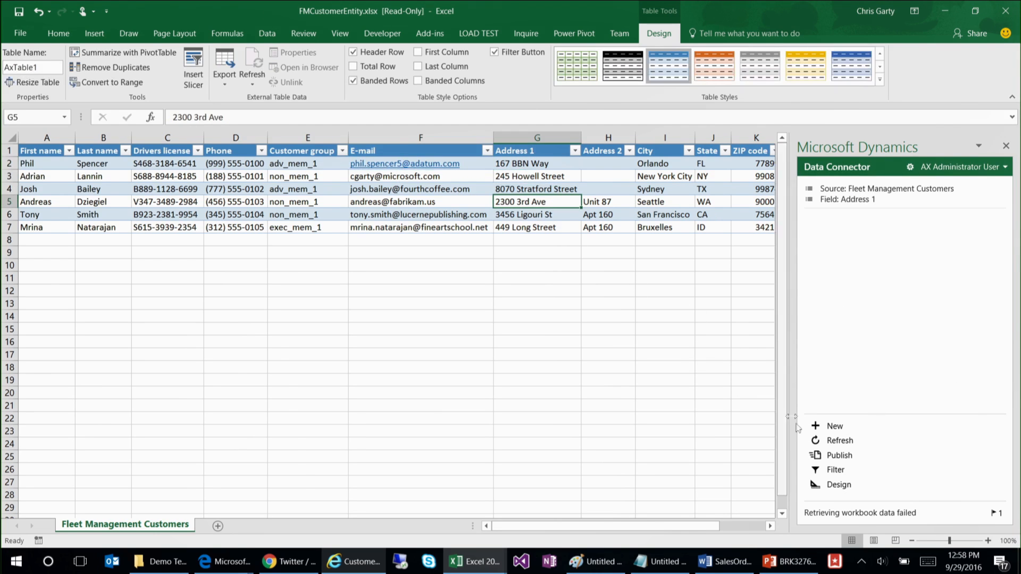
left_click(840, 456)
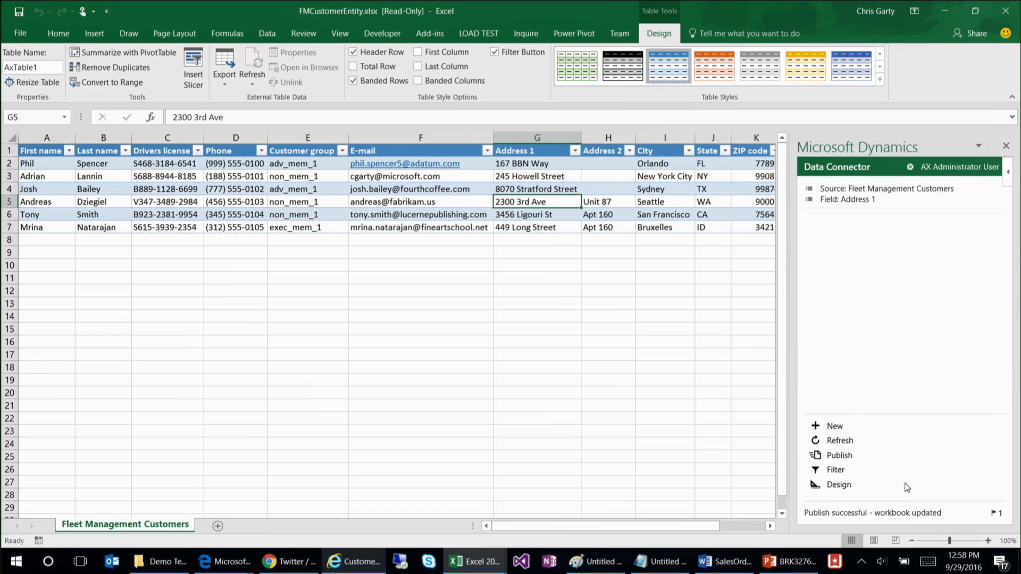
Step: Refresh the customer list in the browser to check the published e-mail, and return to the Excel workbook
key("alt+Tab")
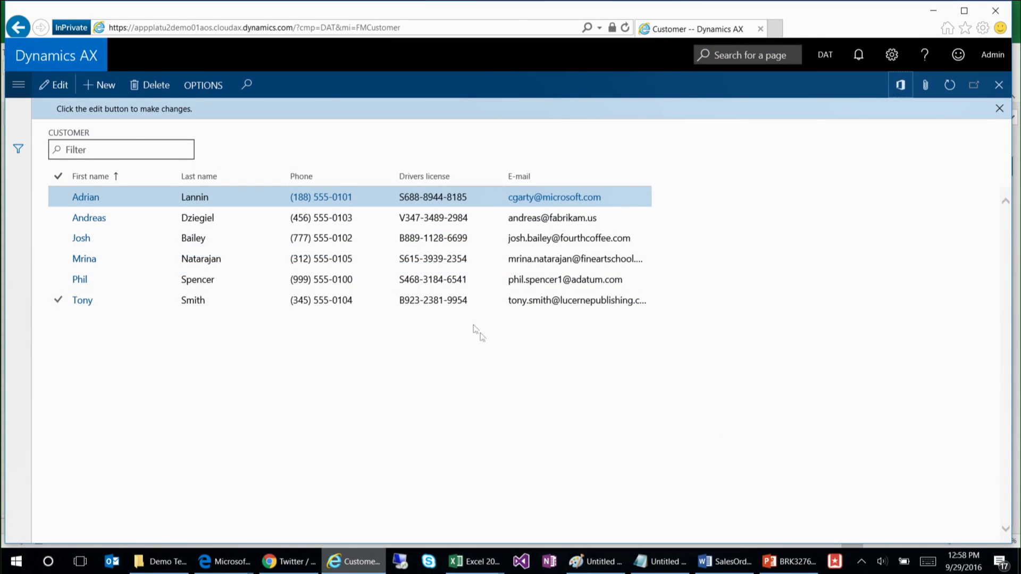
left_click(949, 87)
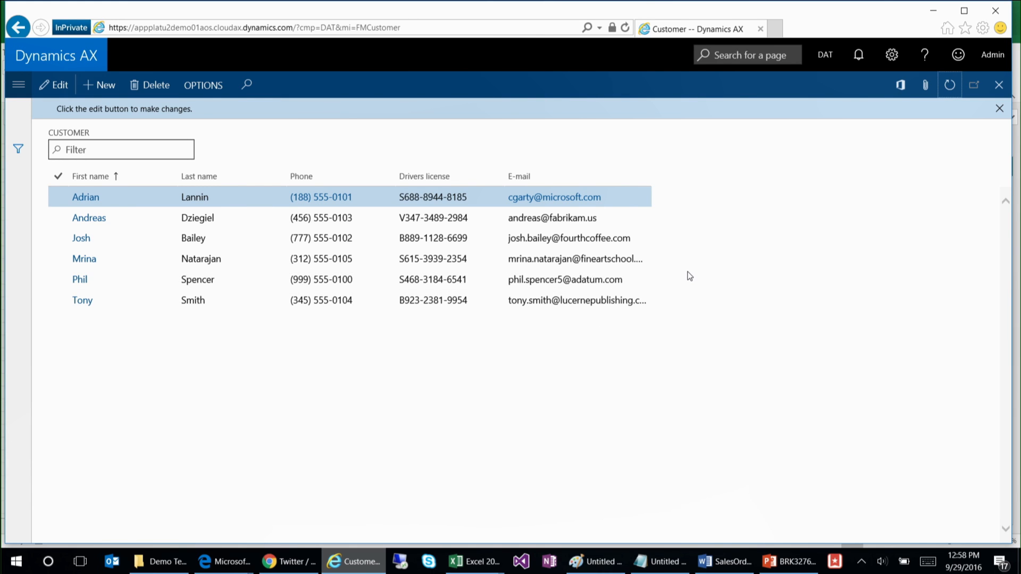
key("alt+Tab")
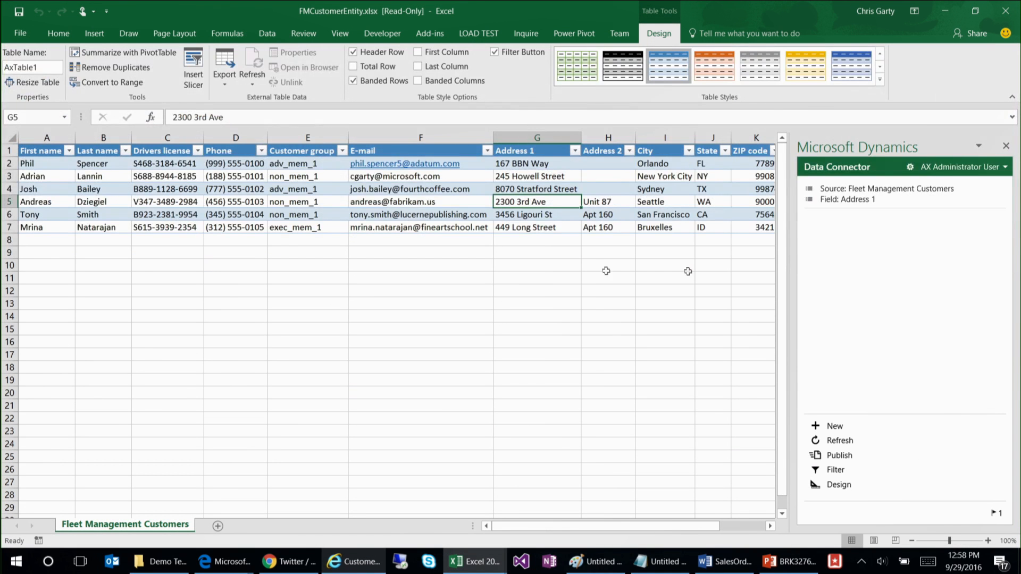
Step: Make two ZIP codes invalid by appending "adfadsfadf" to the New York City row's and "adfadsf" to the San Francisco row's
left_click(396, 190)
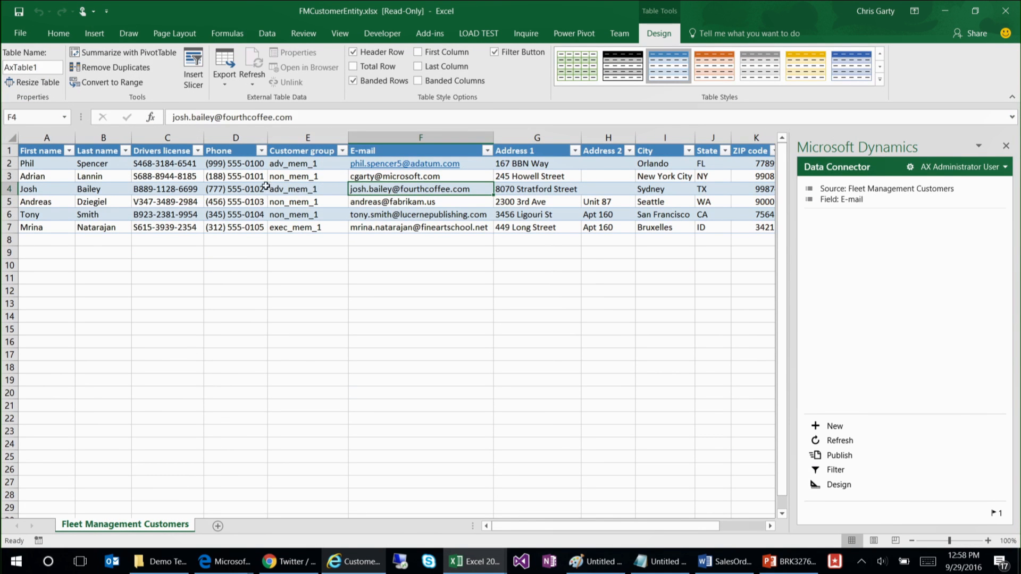
left_click_drag(545, 526, 568, 526)
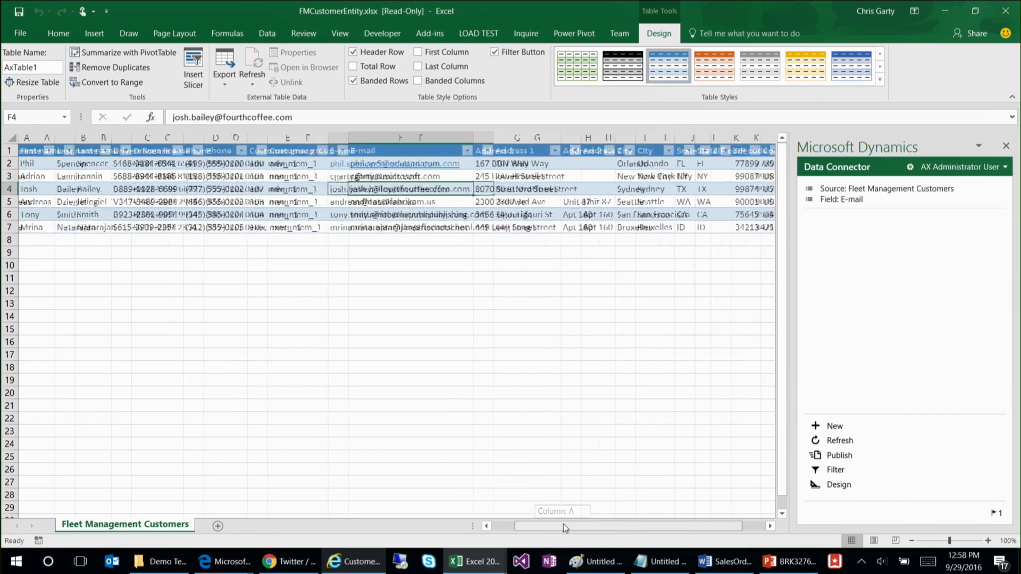
left_click(717, 176)
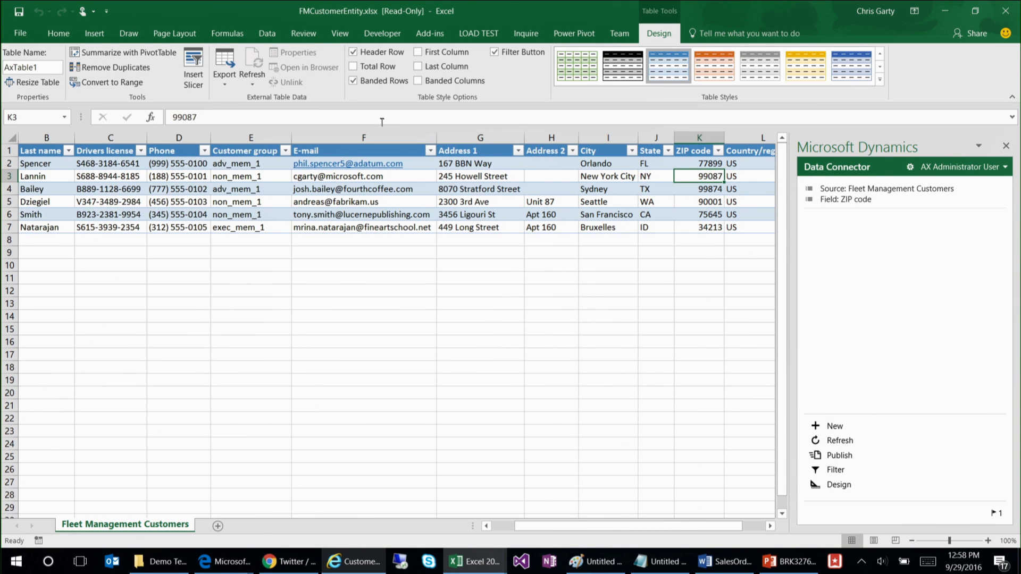
left_click(439, 111)
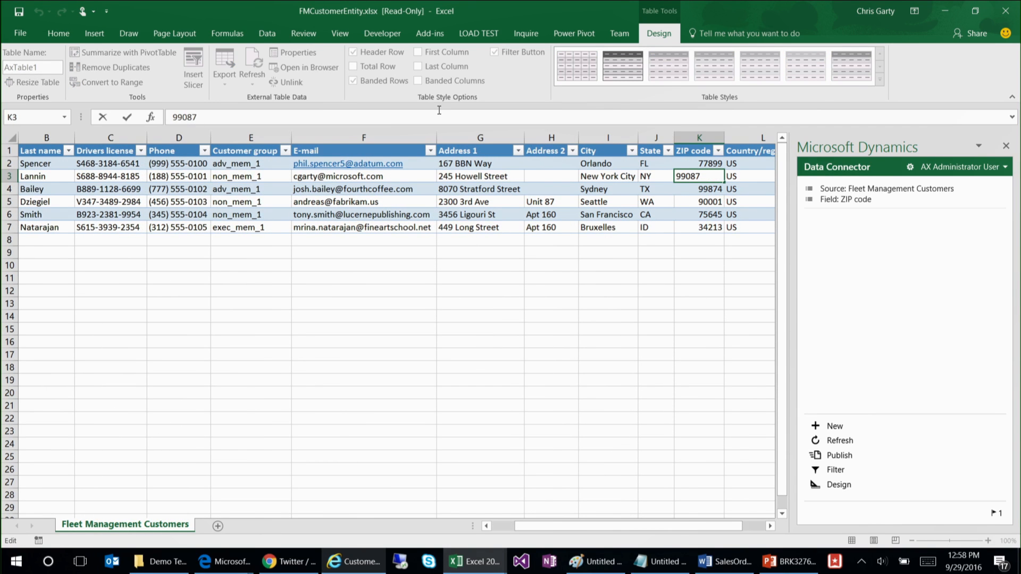
type("adfadsfadf")
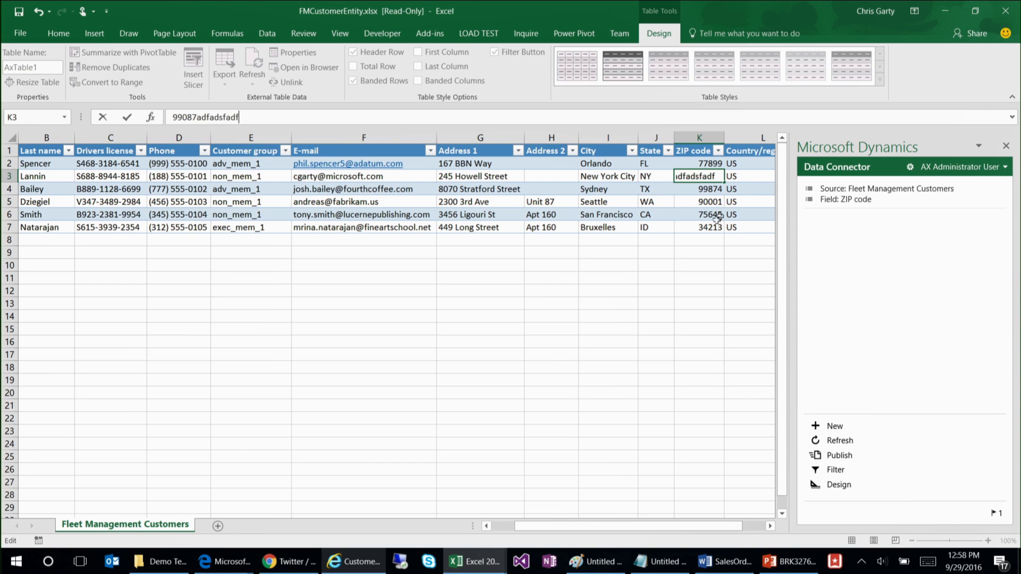
left_click(715, 215)
left_click(519, 120)
type("adfadsfadf")
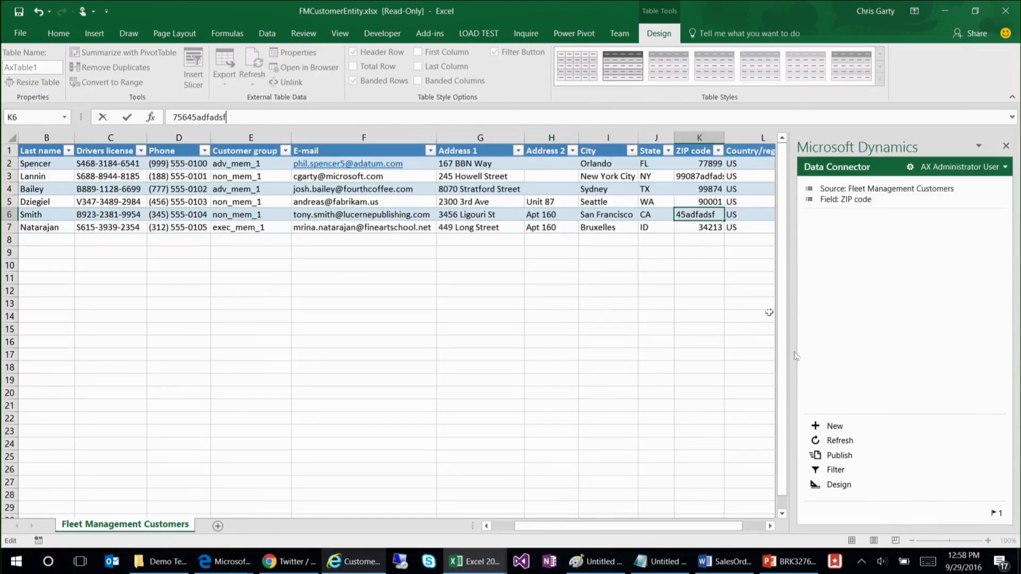
left_click(618, 231)
Step: Try to publish the invalid ZIP codes and open the message center to review the publishing details
left_click(832, 455)
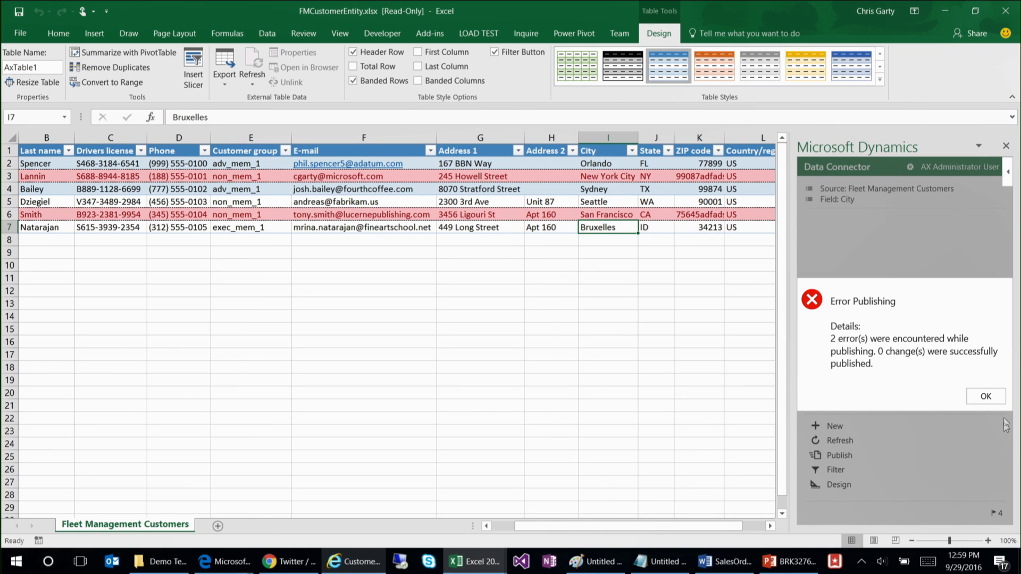
left_click(986, 398)
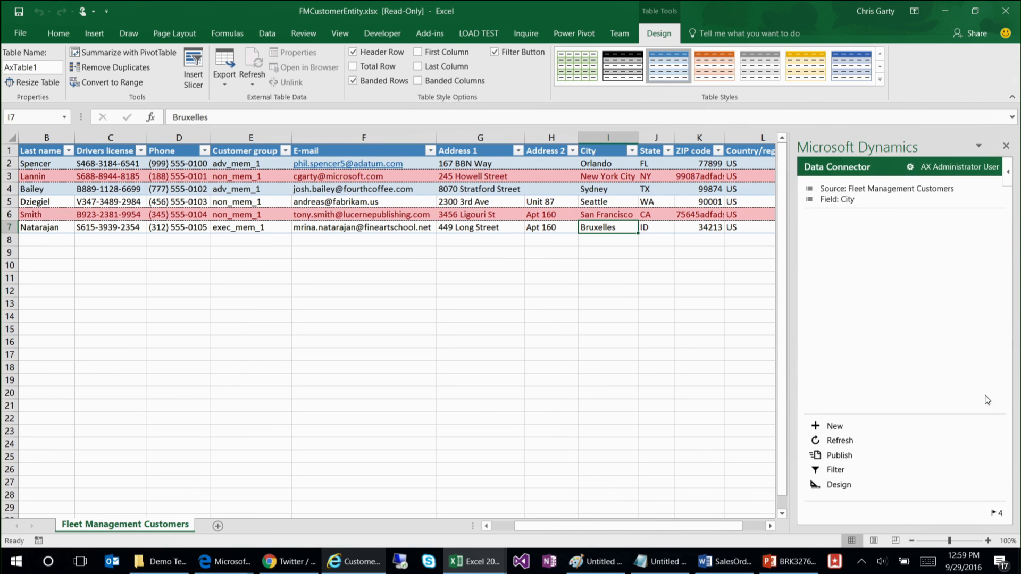
left_click(994, 513)
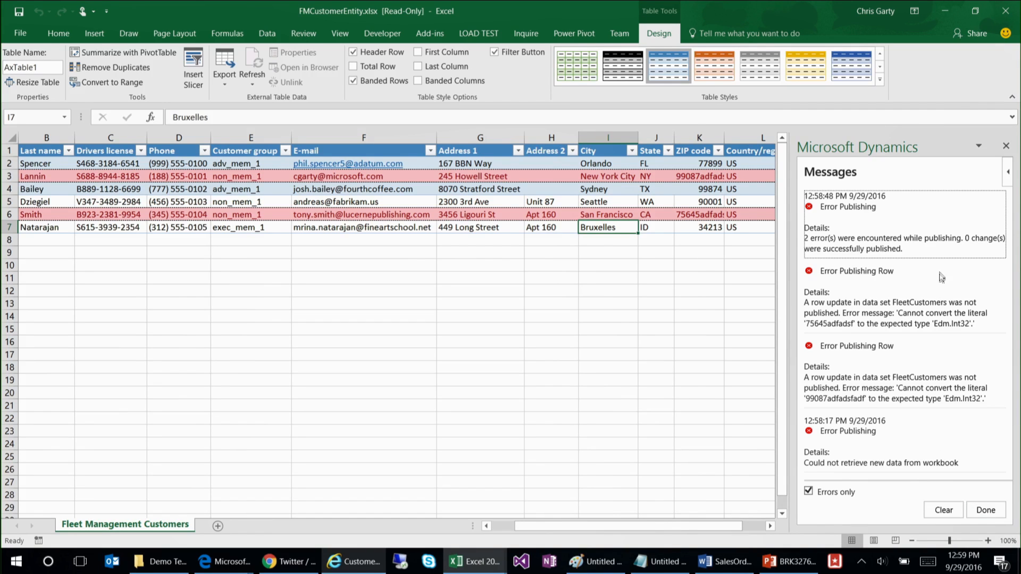
Step: Examine the row publishing errors in the message center, including the rejected ZIP code literal and the expected data type
left_click_drag(974, 325, 884, 305)
left_click(922, 312)
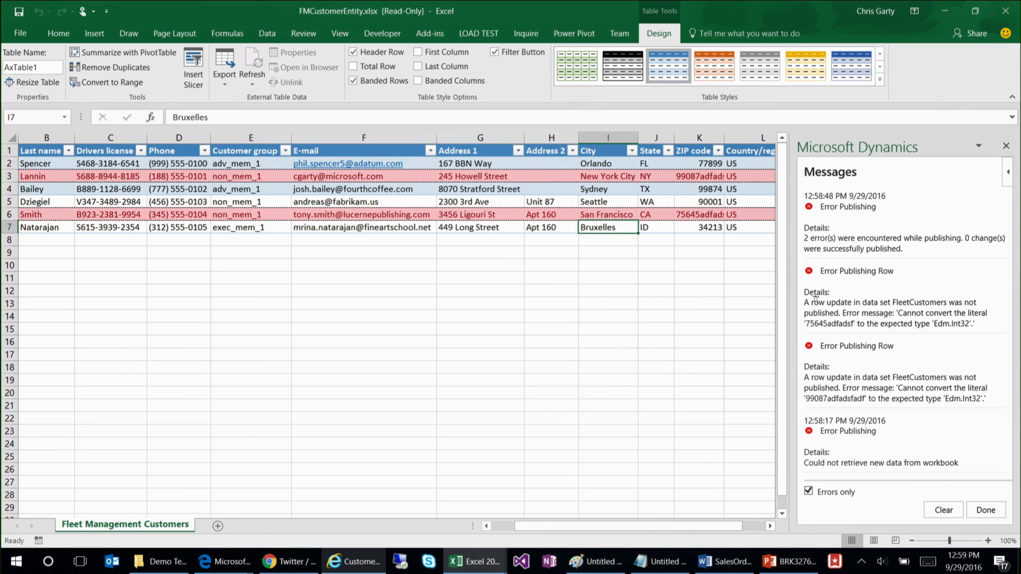
left_click_drag(819, 301, 923, 307)
left_click(923, 309)
double_click(926, 307)
left_click(926, 316)
left_click_drag(893, 304, 803, 323)
left_click(862, 324)
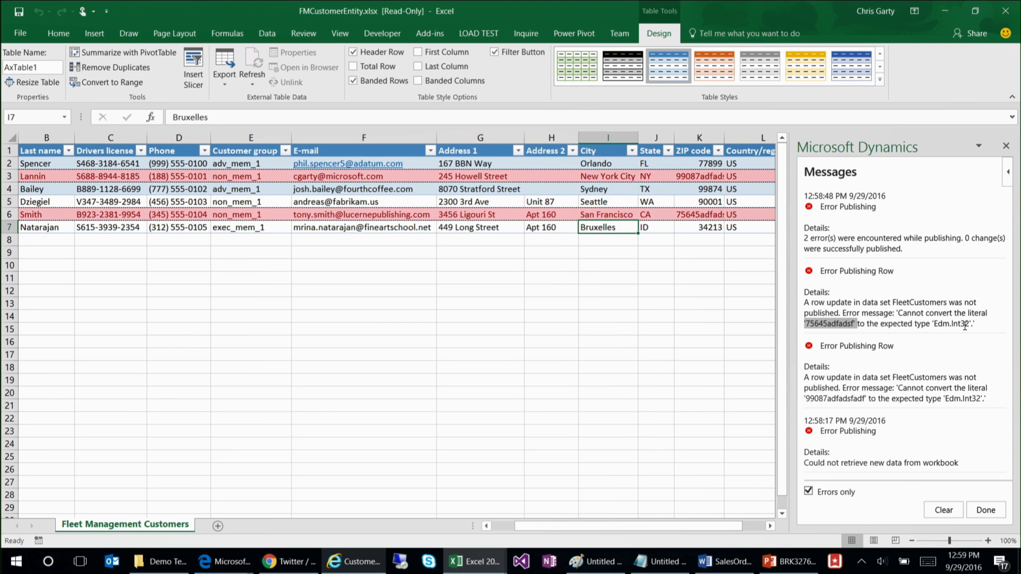
left_click_drag(972, 324, 934, 325)
left_click(935, 326)
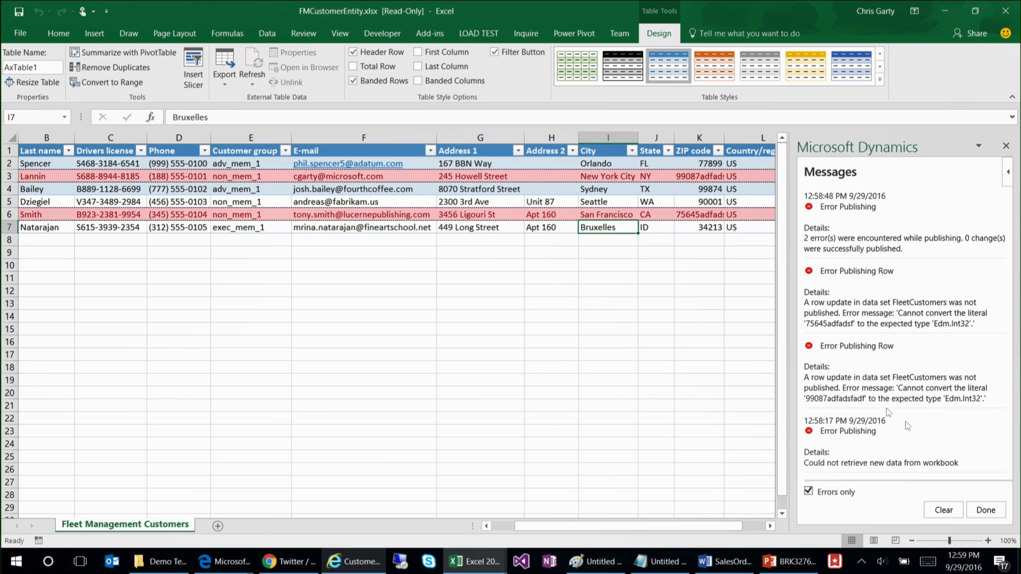
Step: Close the message center and refresh the customer data, accepting the loss of the unpublished changes
left_click(985, 510)
left_click(842, 442)
left_click(943, 398)
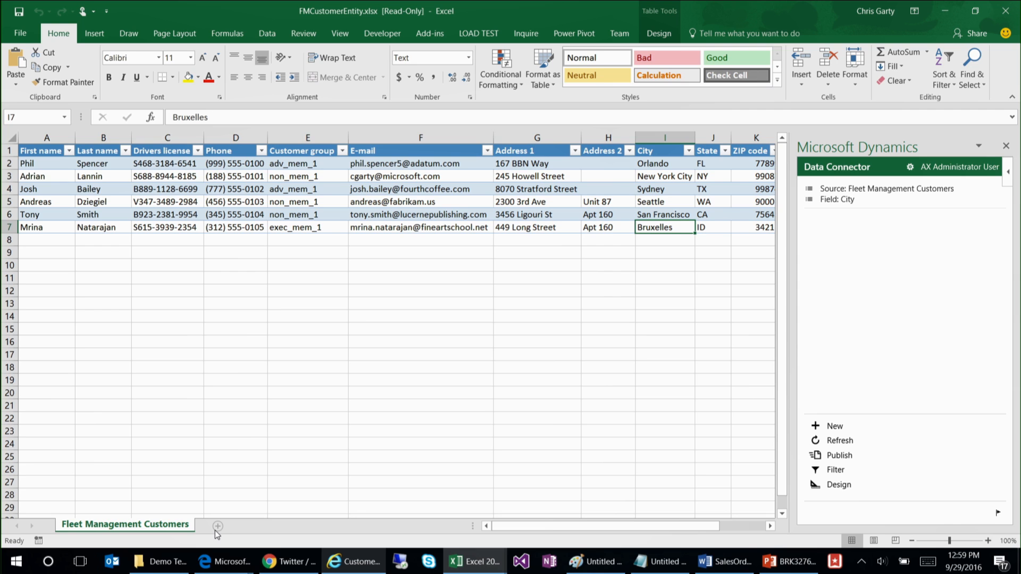
Step: Add a new worksheet and name it Rentals
left_click(217, 527)
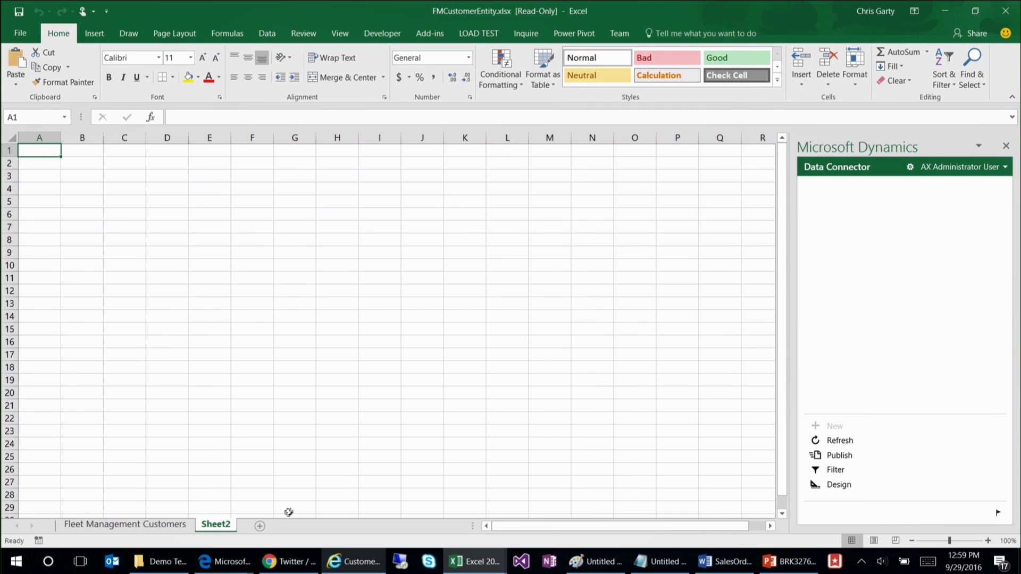
double_click(225, 526)
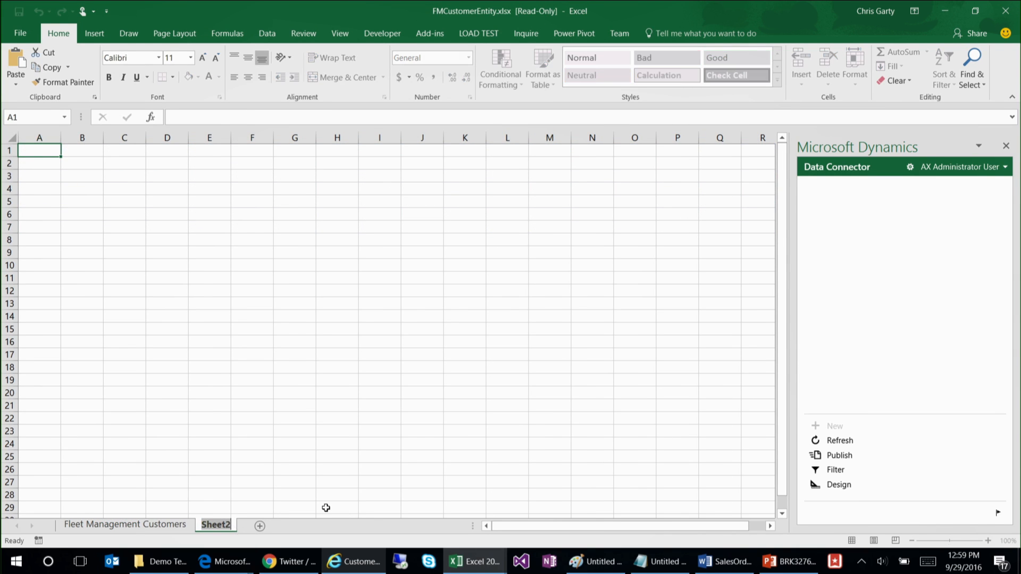
type("Rentals")
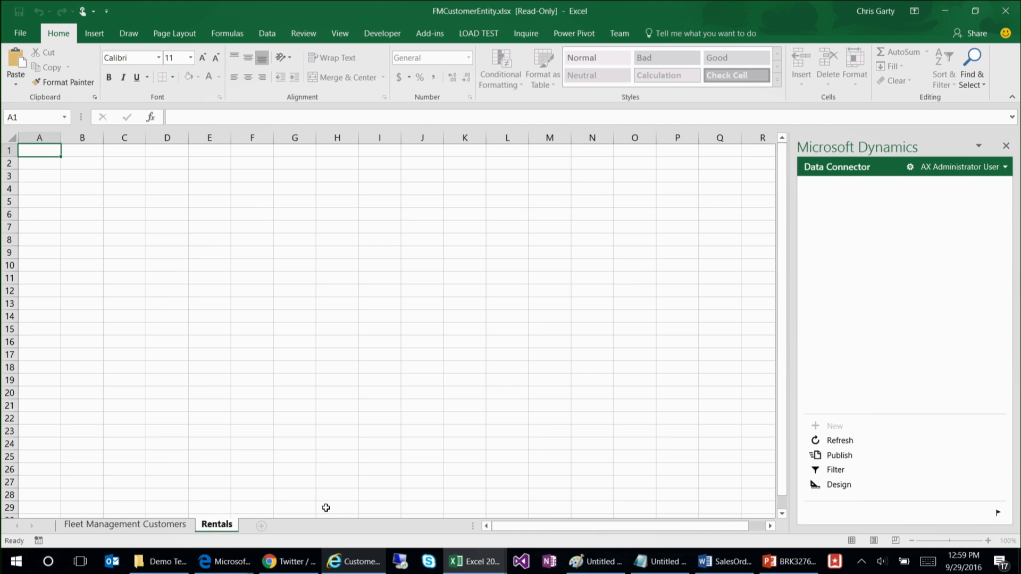
key("Return")
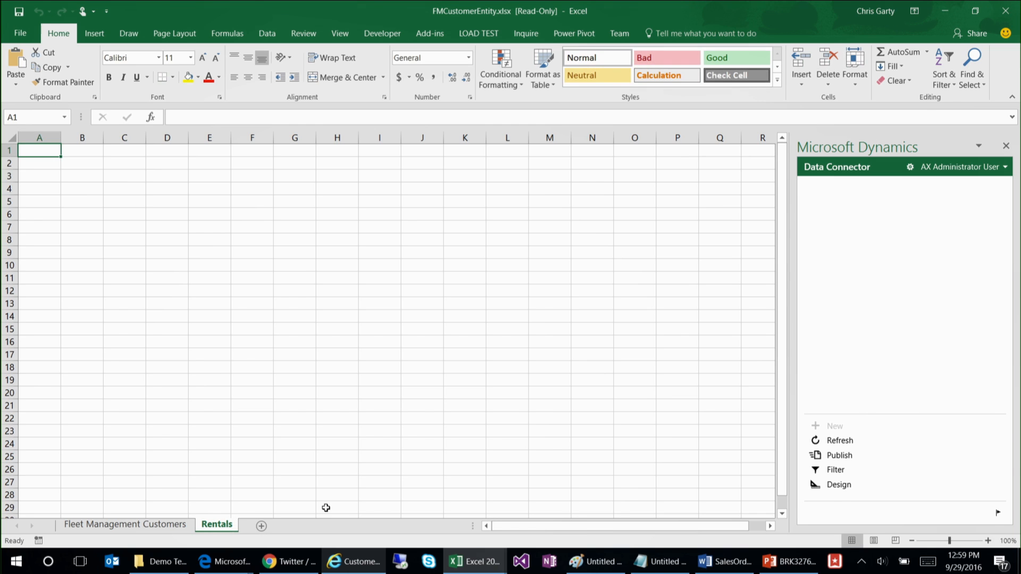
Step: Start adding a table in the connector's designer with FleetRental - Fleet Management Rentals as its entity data source
left_click(840, 486)
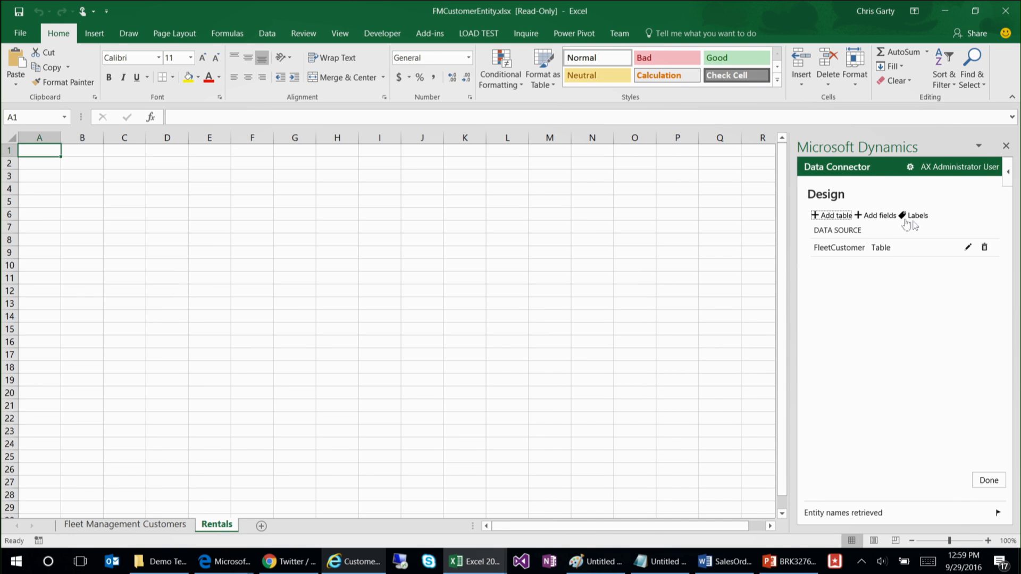
left_click(832, 216)
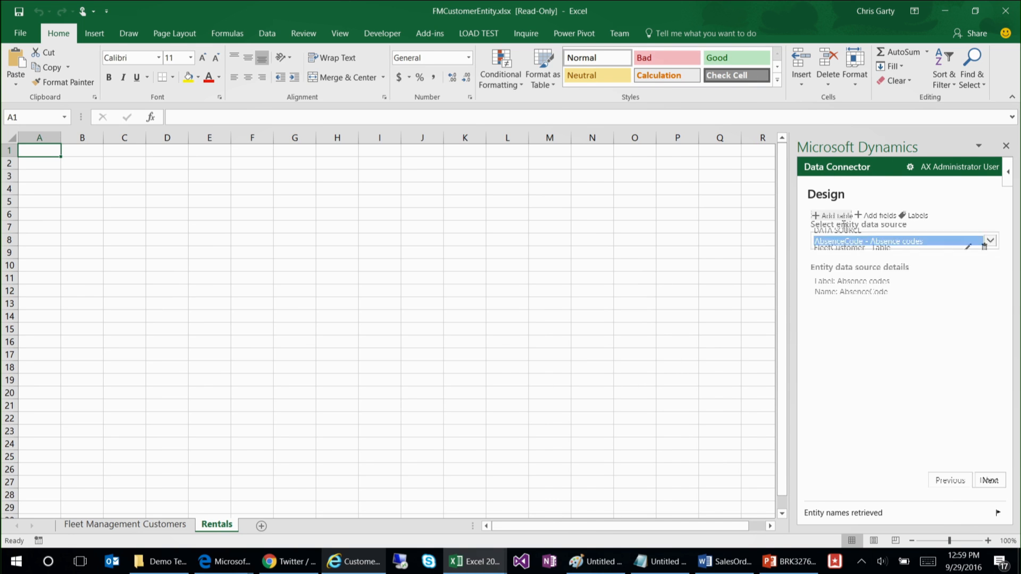
left_click(892, 242)
type("fleet")
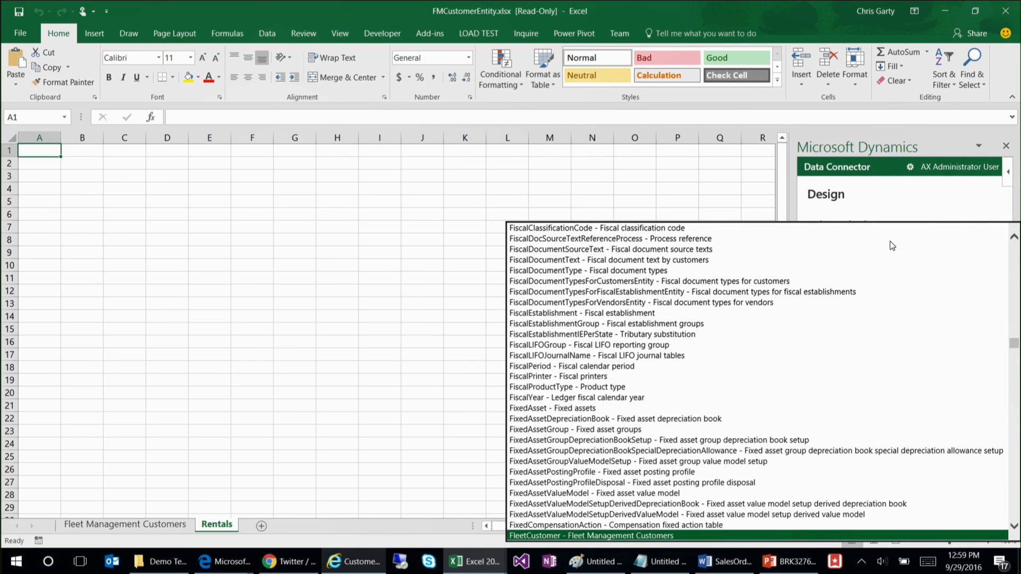
mouse_move(1010, 345)
left_mouse_down()
mouse_move(1013, 314)
mouse_move(1011, 351)
left_mouse_up()
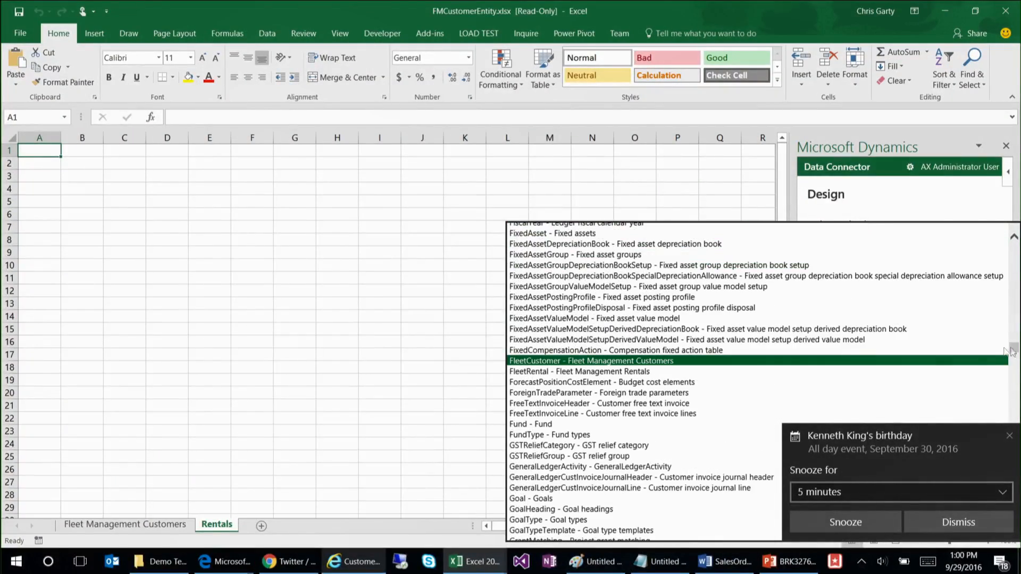
left_click(601, 371)
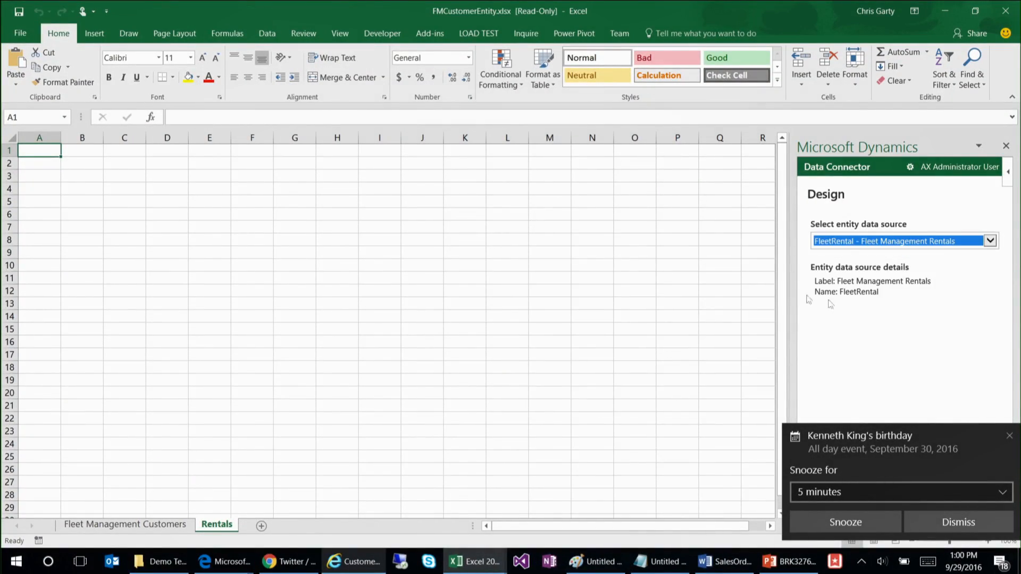
left_click(1009, 439)
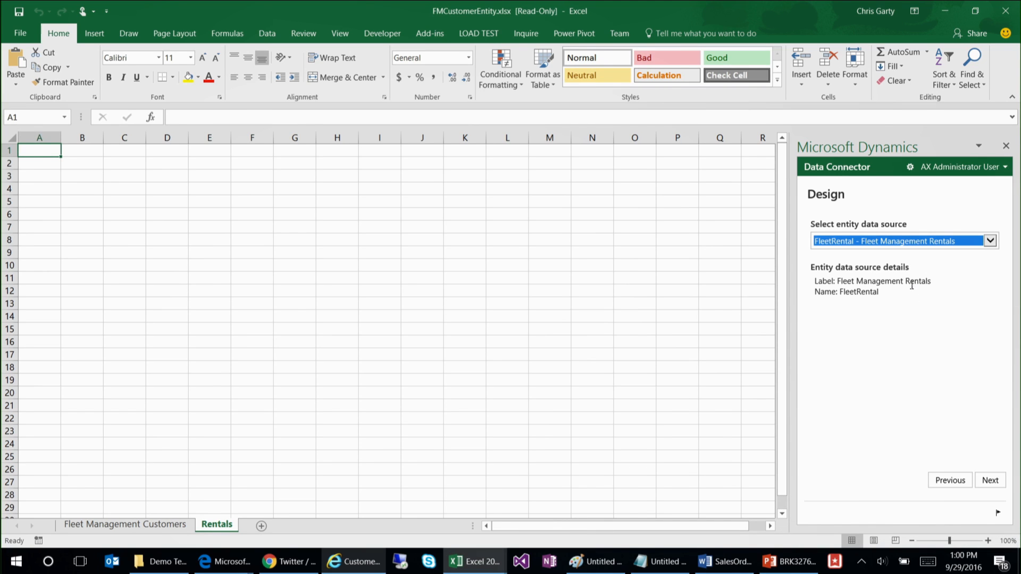
left_click(989, 486)
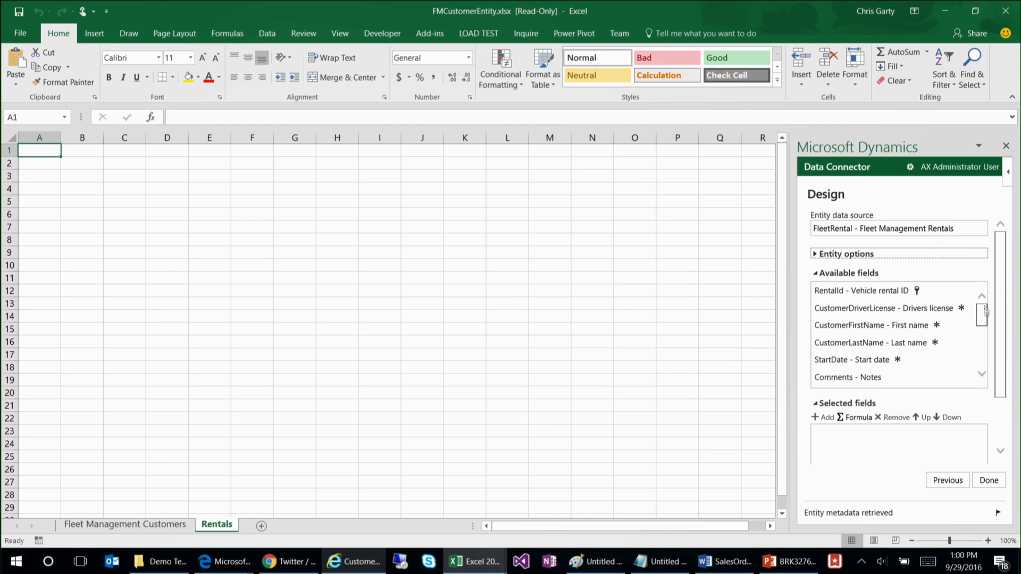
Step: Add all available FleetRental fields to the table, create it on the sheet, and refresh to load the rental records
left_click(861, 291)
key("ctrl+a")
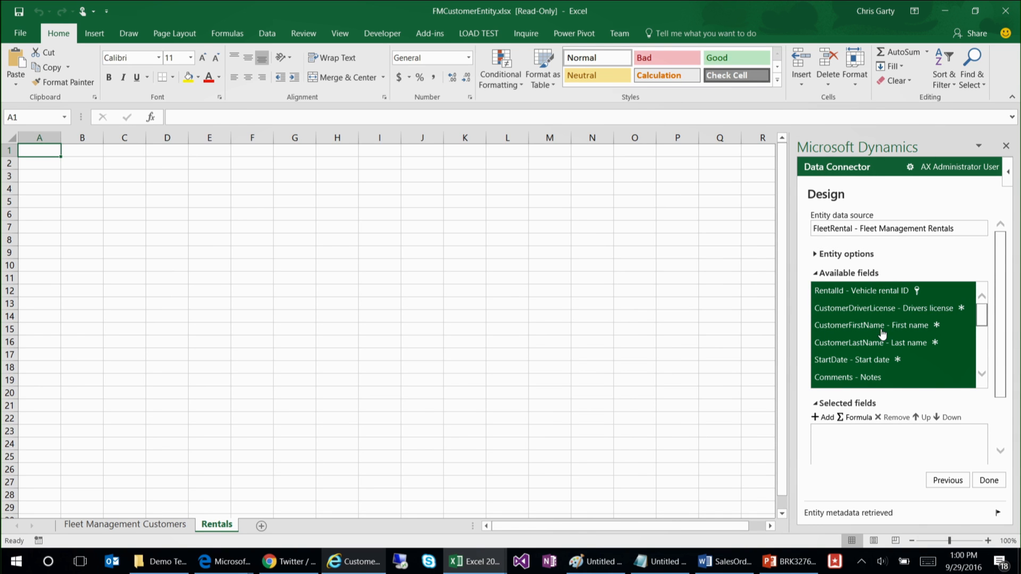
left_click_drag(983, 316, 982, 365)
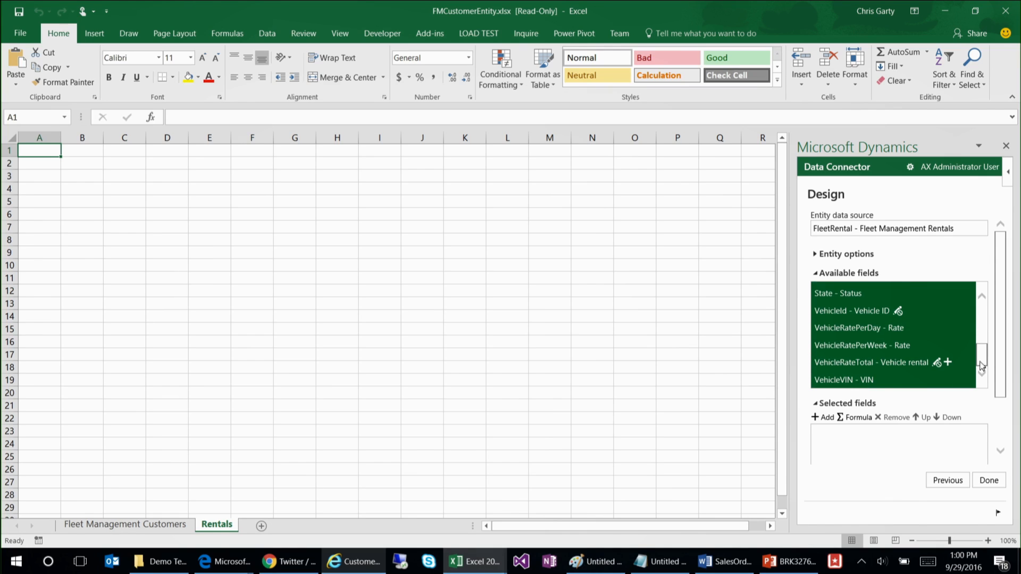
left_click(828, 419)
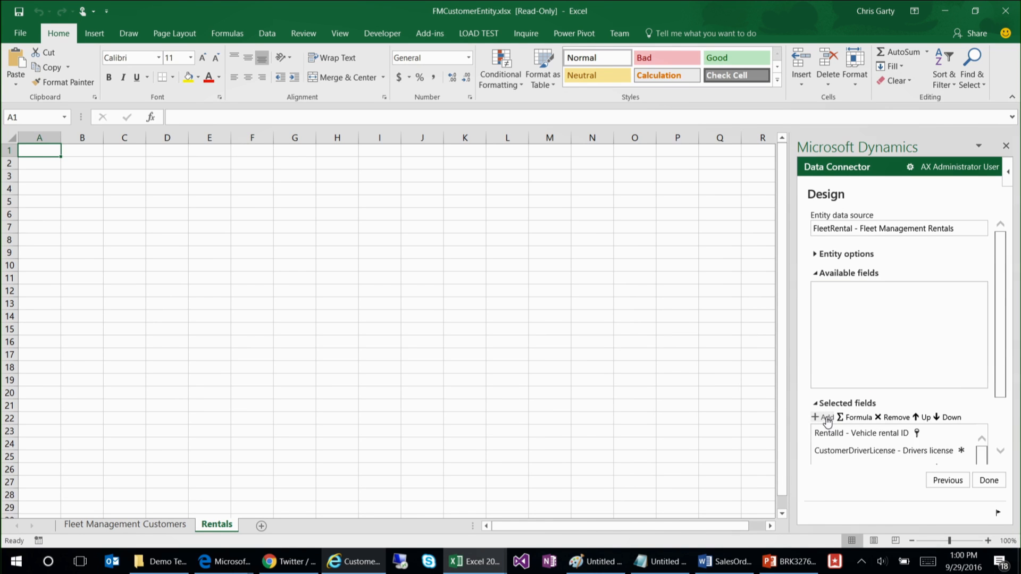
left_click(989, 481)
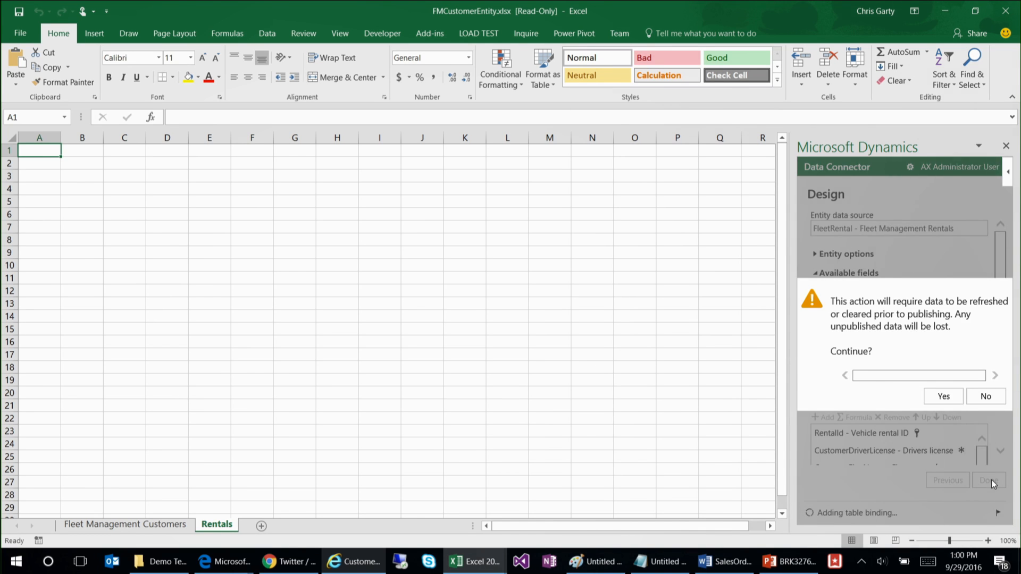
left_click(944, 397)
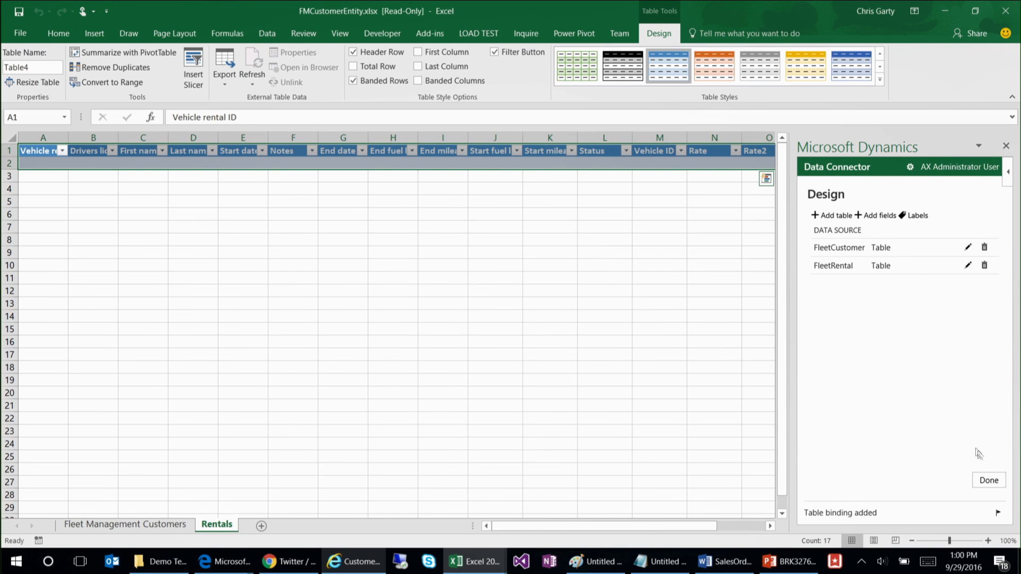
left_click(988, 480)
left_click(837, 441)
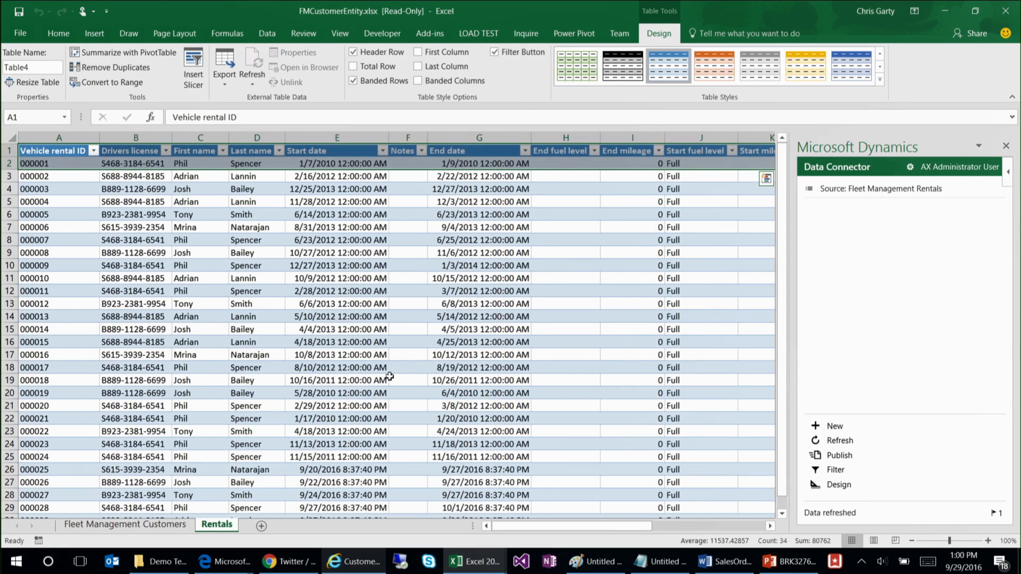
Step: Set the end date in row 4 to 12/28/2013 using the connector's date picker
left_click(384, 307)
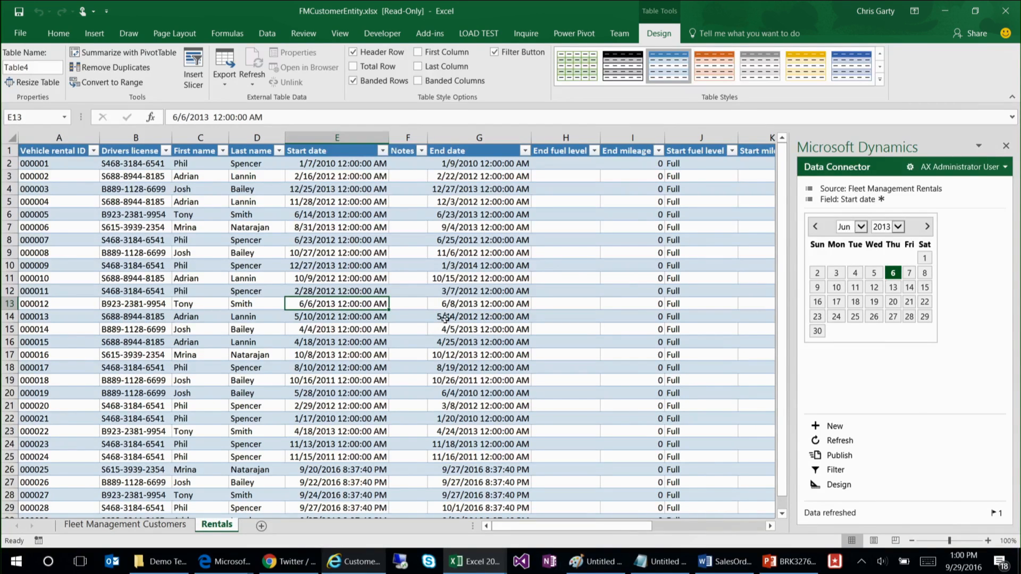
left_click(336, 187)
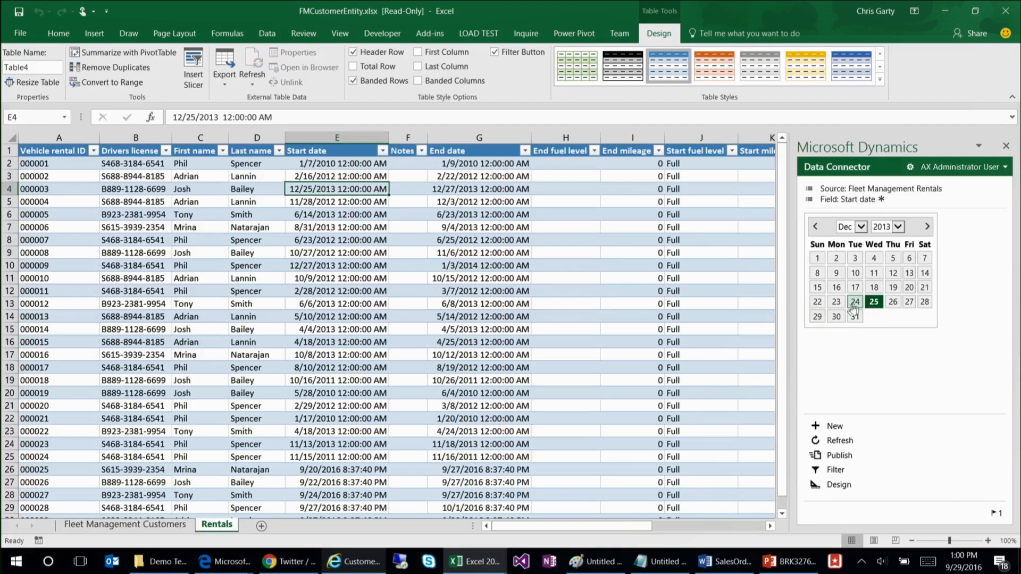
left_click(451, 201)
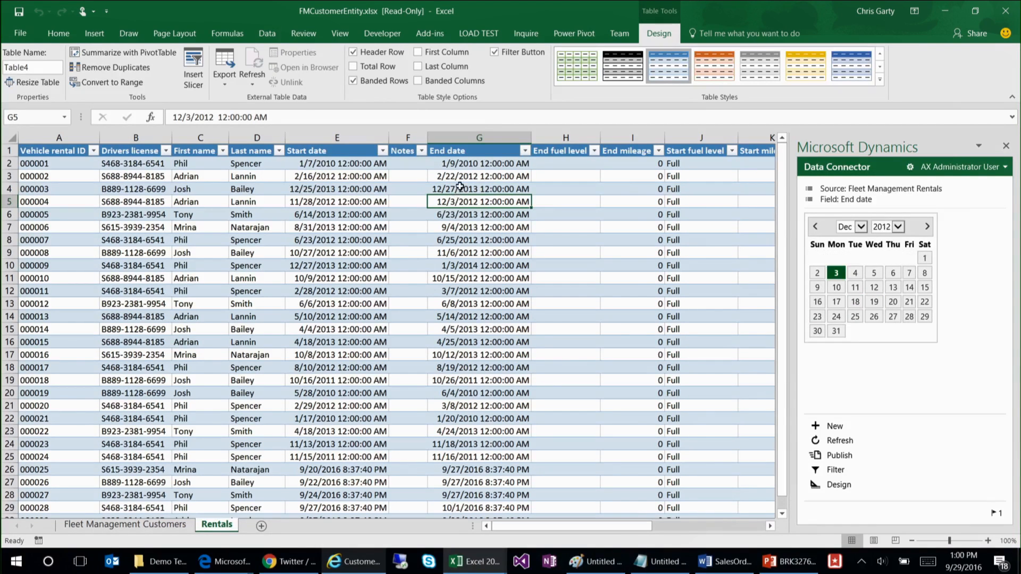
left_click(460, 188)
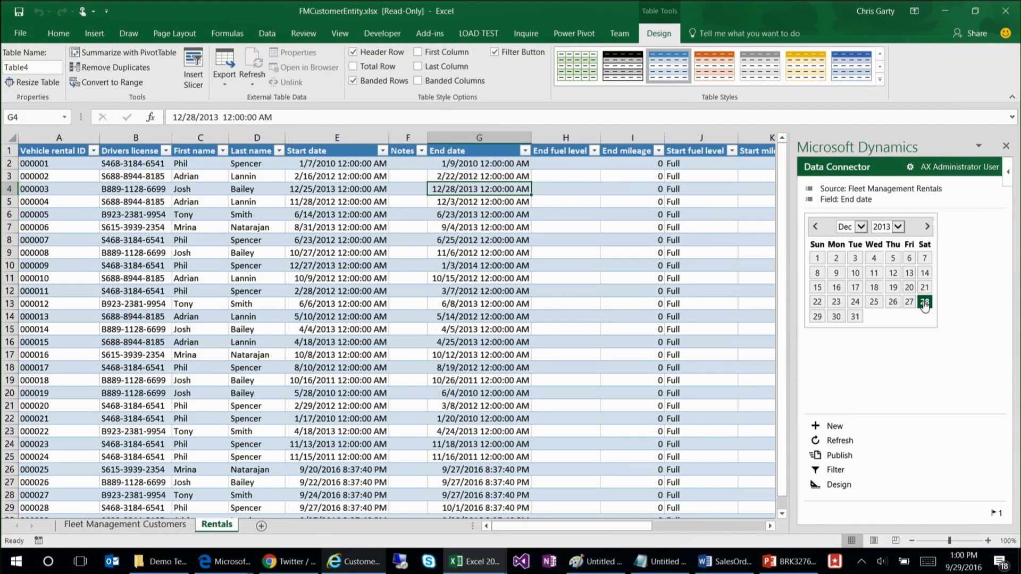
Step: Set the end mileage in row 5 to 500
left_click(643, 198)
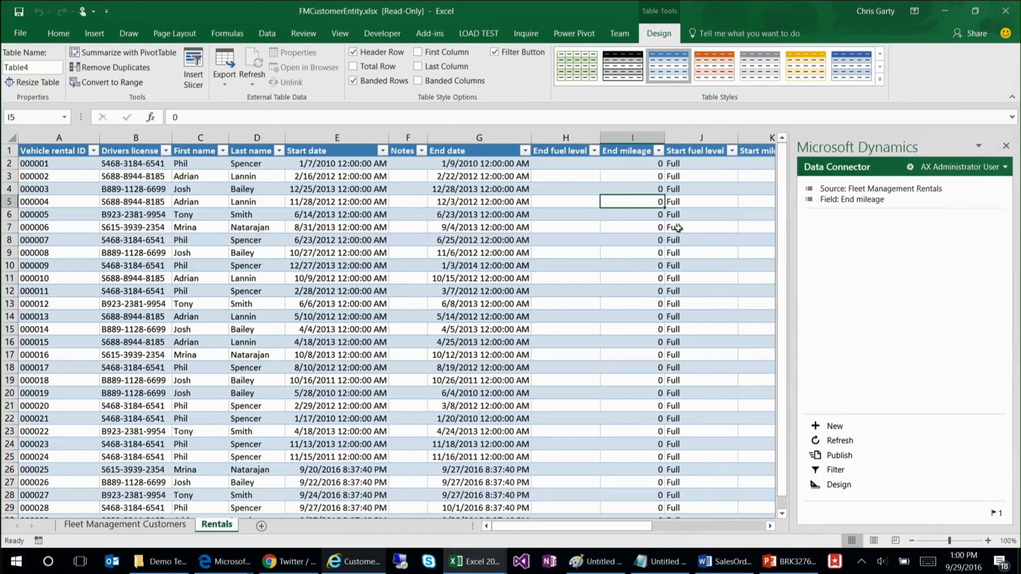
type("500")
left_click(681, 282)
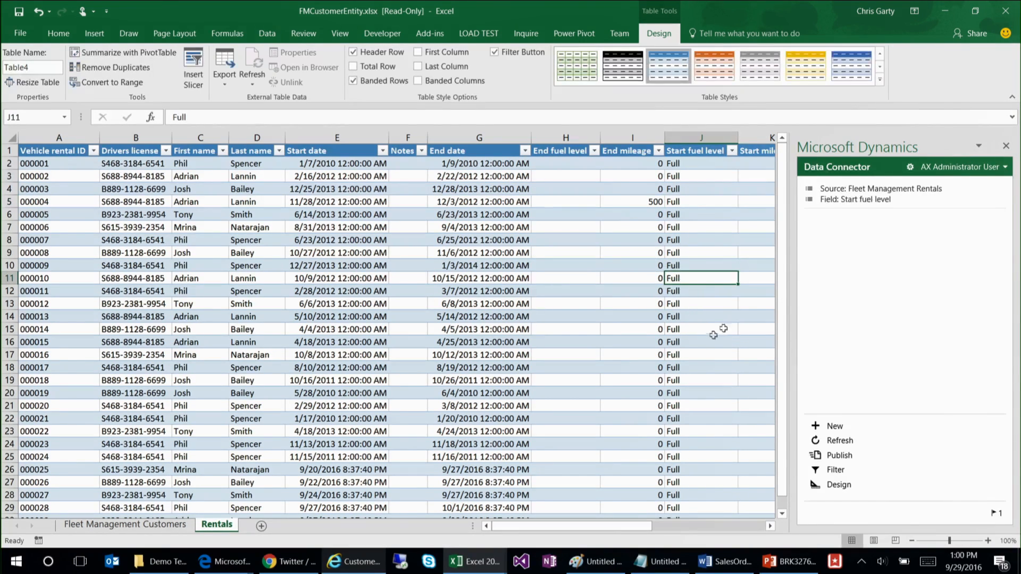
Step: Review the connector's field details and lookups for the status, vehicle ID, start date, name and drivers license columns
left_click(769, 525)
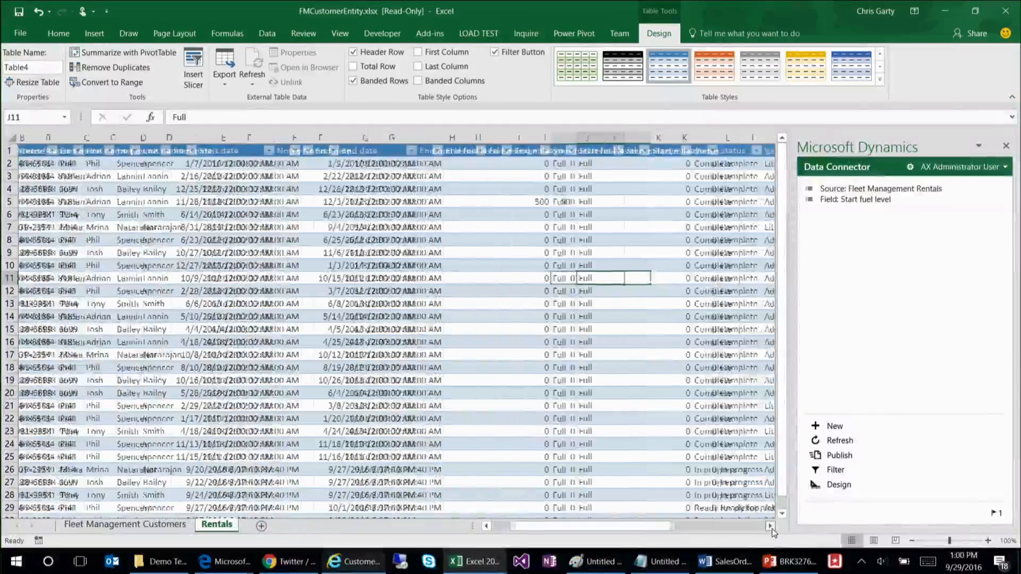
left_click(467, 251)
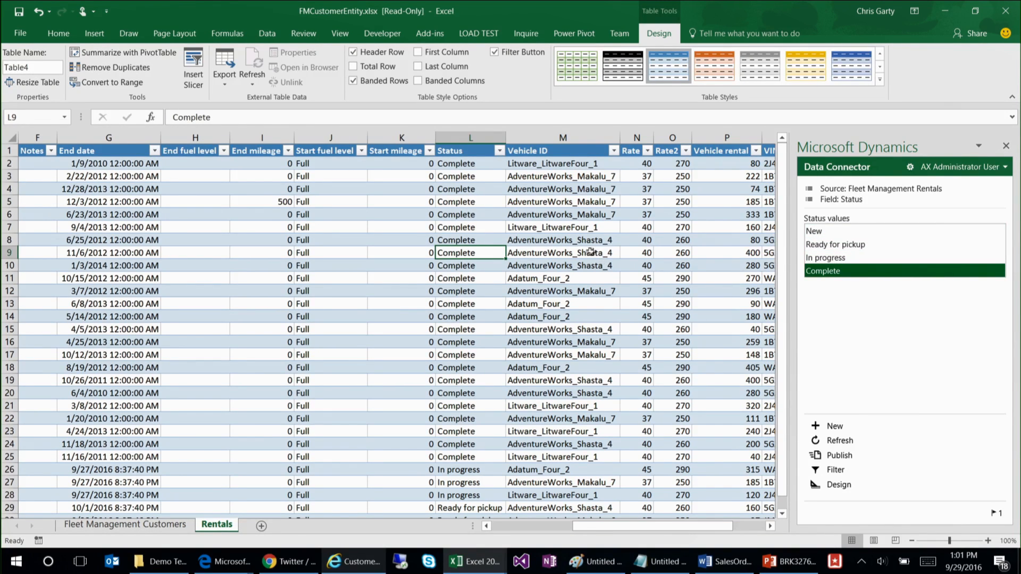
left_click(575, 265)
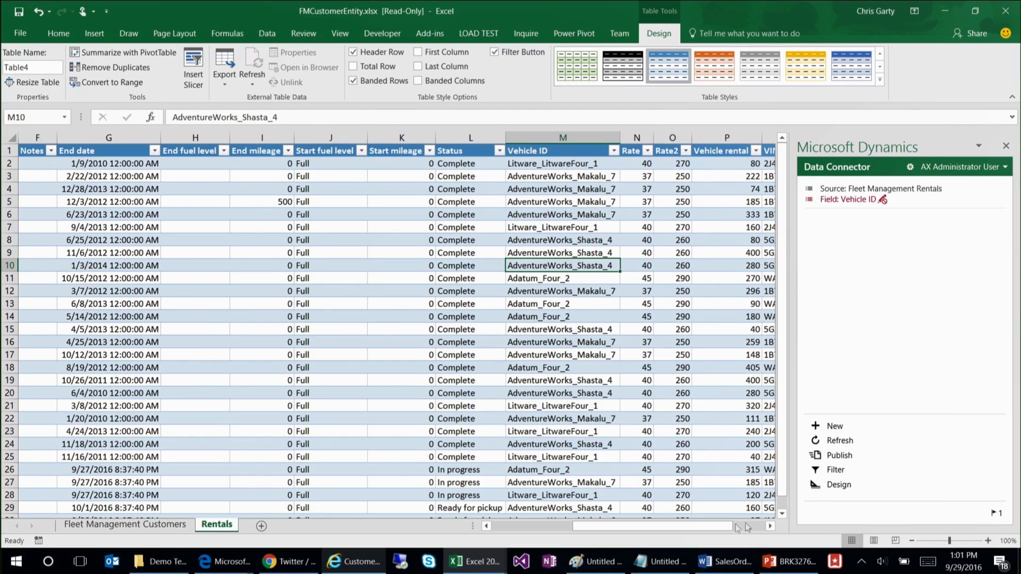
scroll(739, 527, "left", 4)
left_click(250, 266)
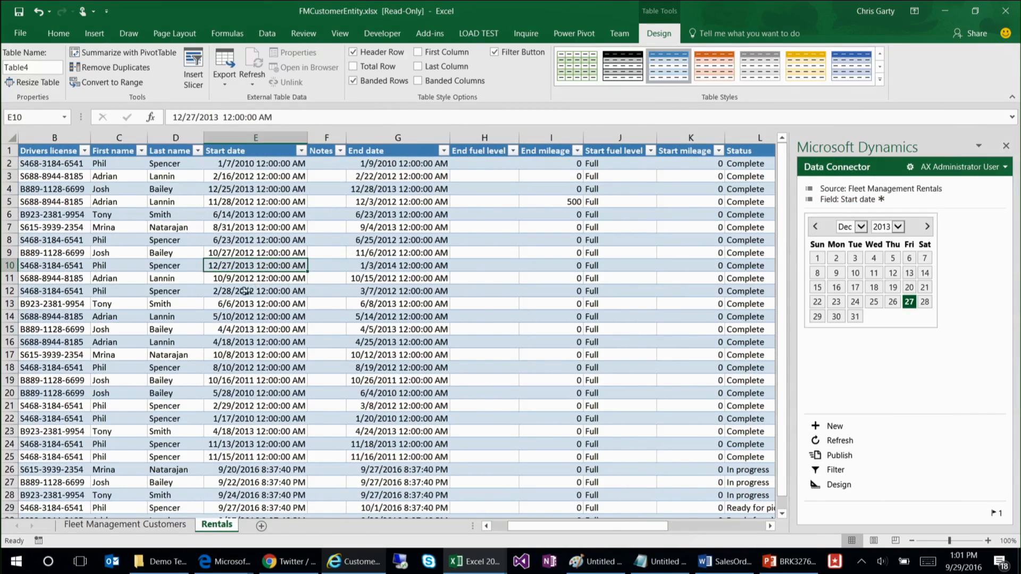
left_click(171, 283)
left_click(109, 283)
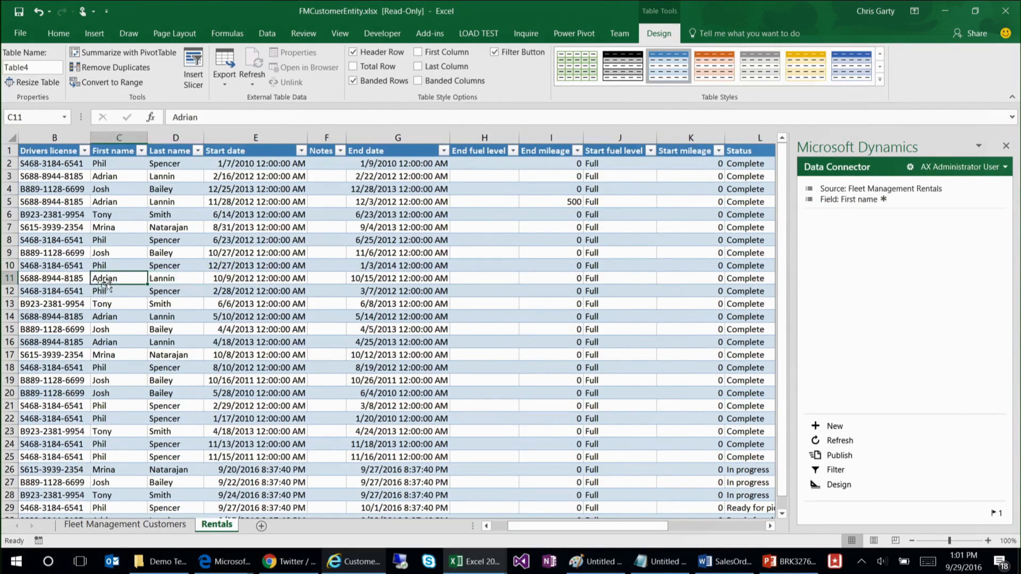
left_click(72, 280)
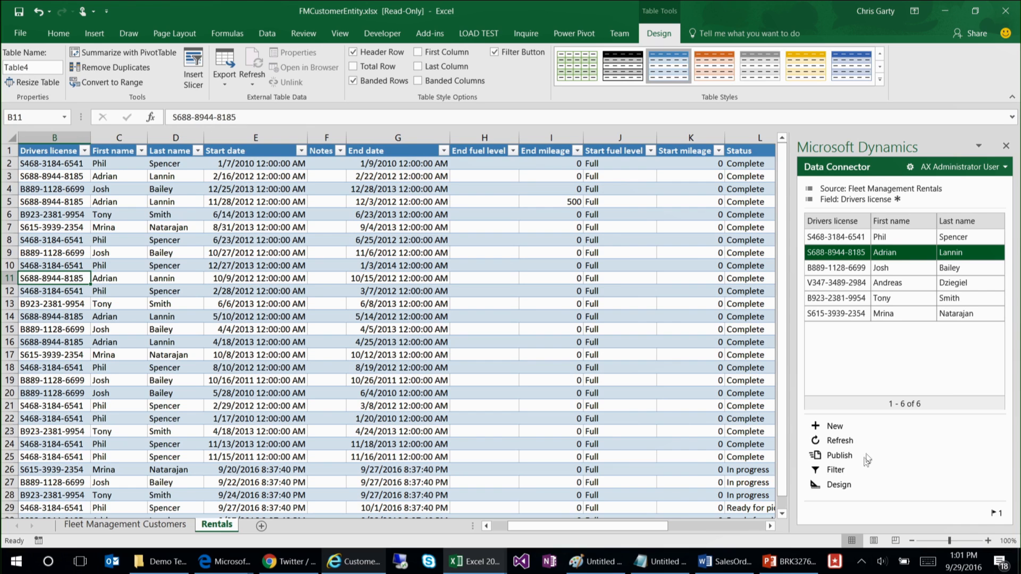
left_click(689, 416)
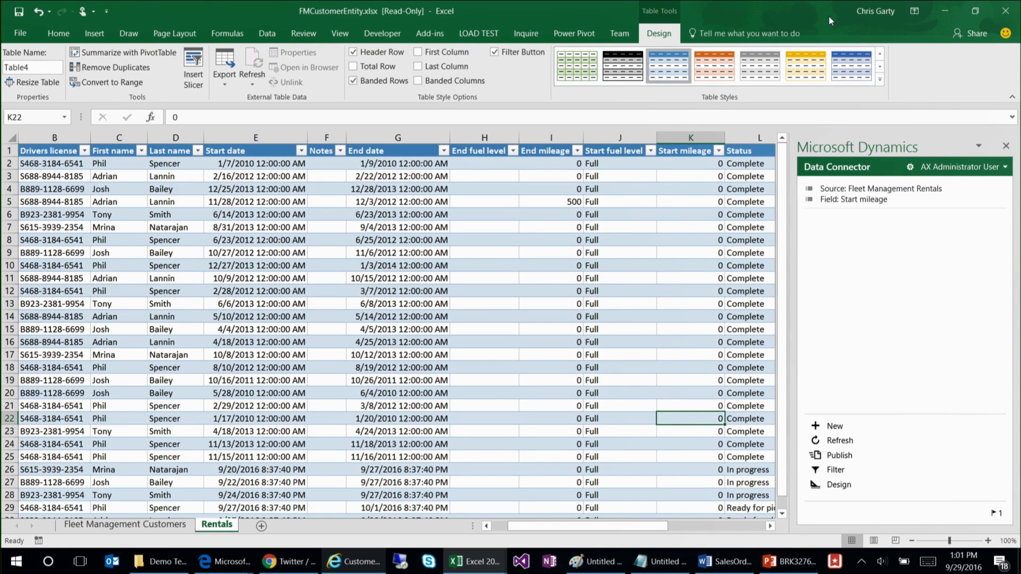
Step: Switch to the All customers page in Edge and reload it in French by adding &lng=fr to its address
left_click(945, 11)
left_click(353, 562)
left_click(226, 561)
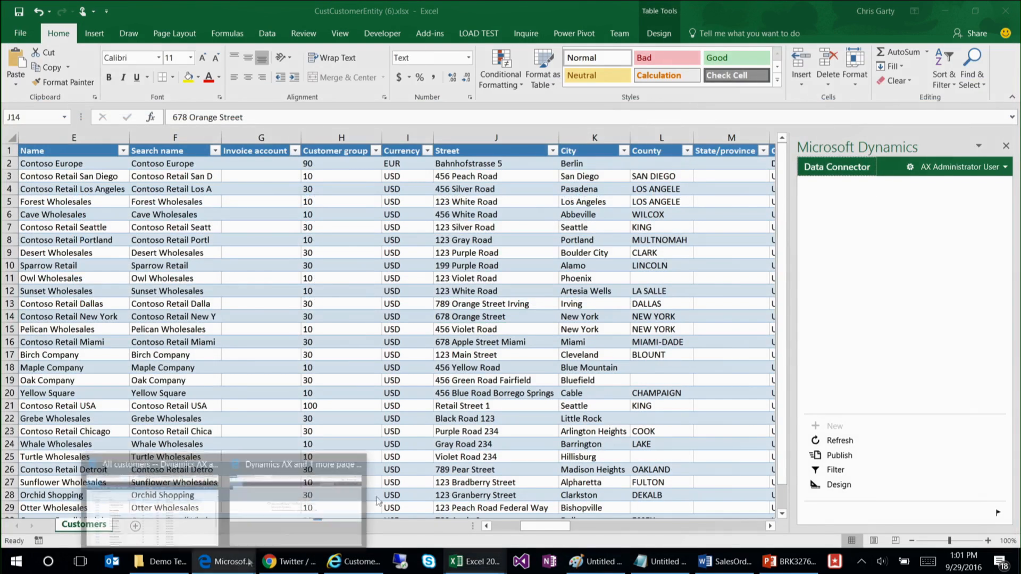
left_click(202, 494)
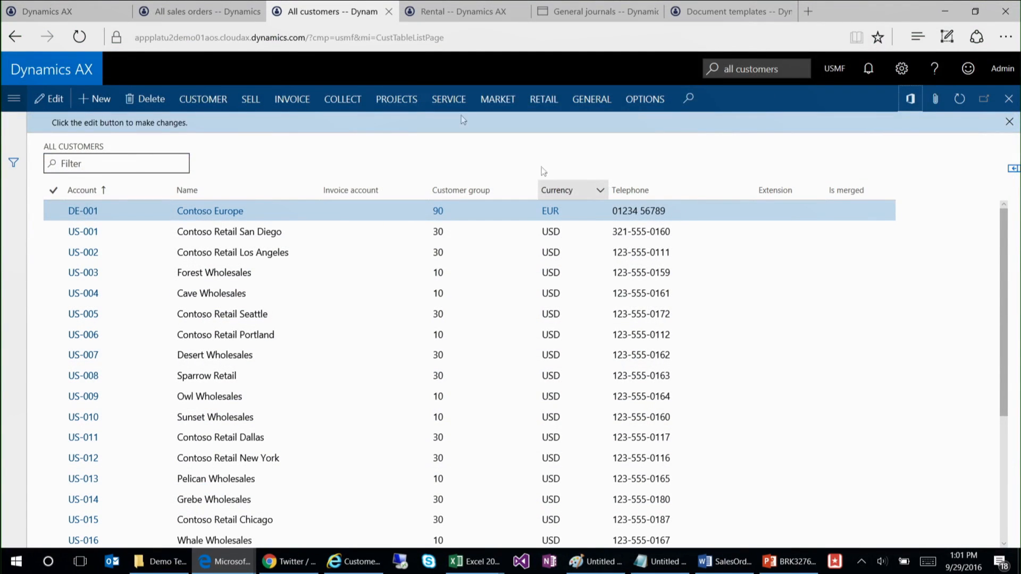
left_click(461, 33)
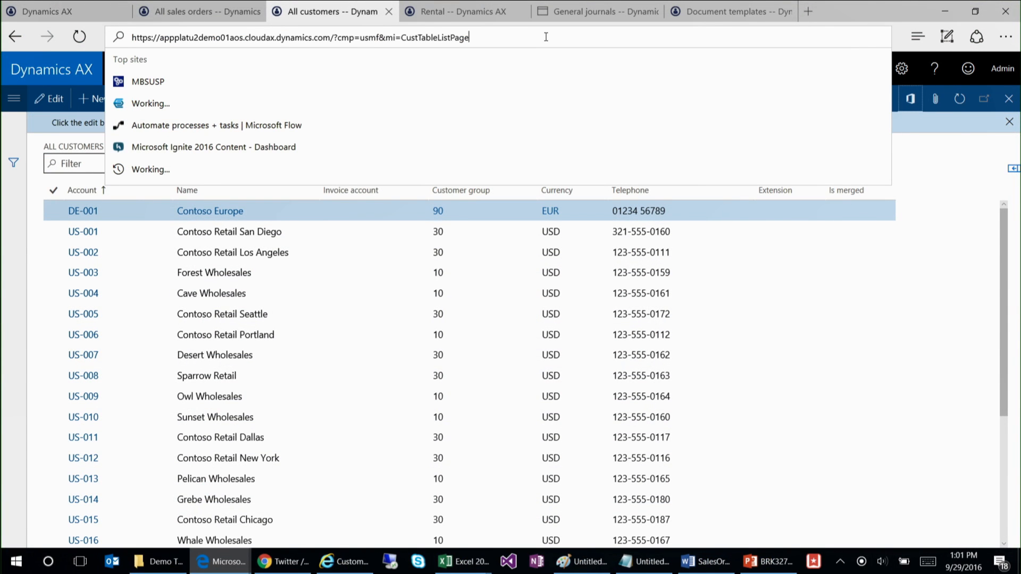
type("&lng")
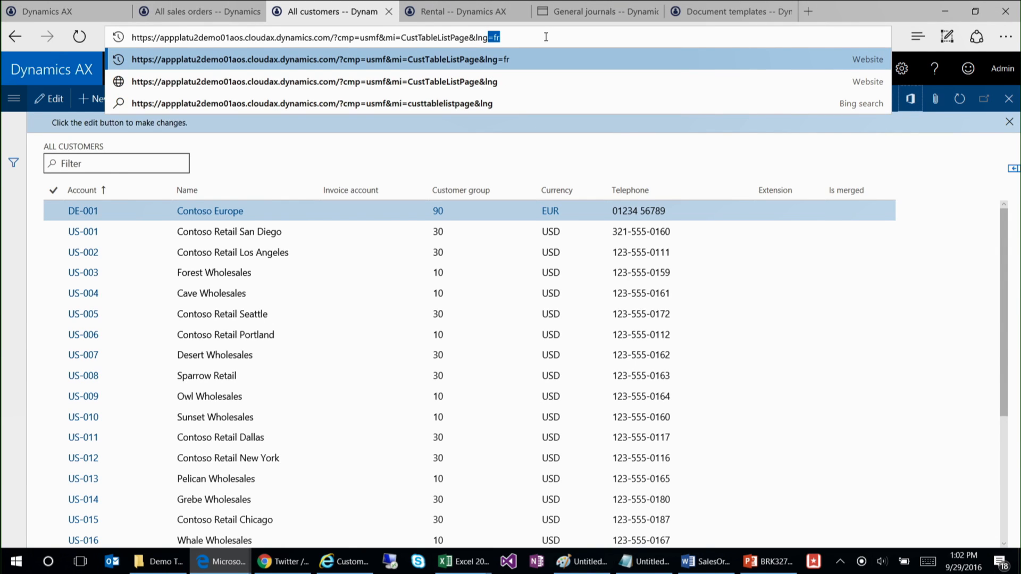
type("=fr")
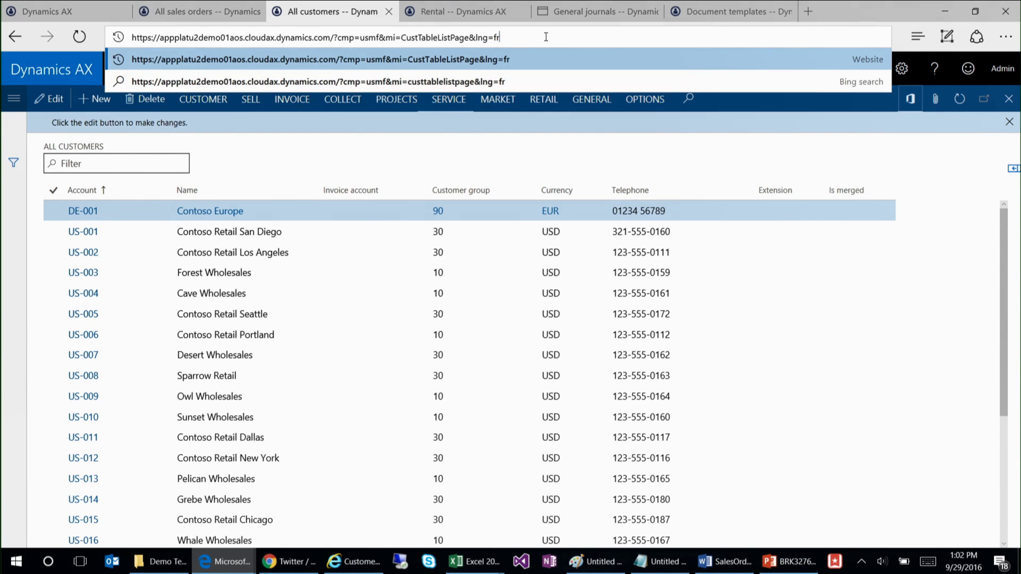
key("Return")
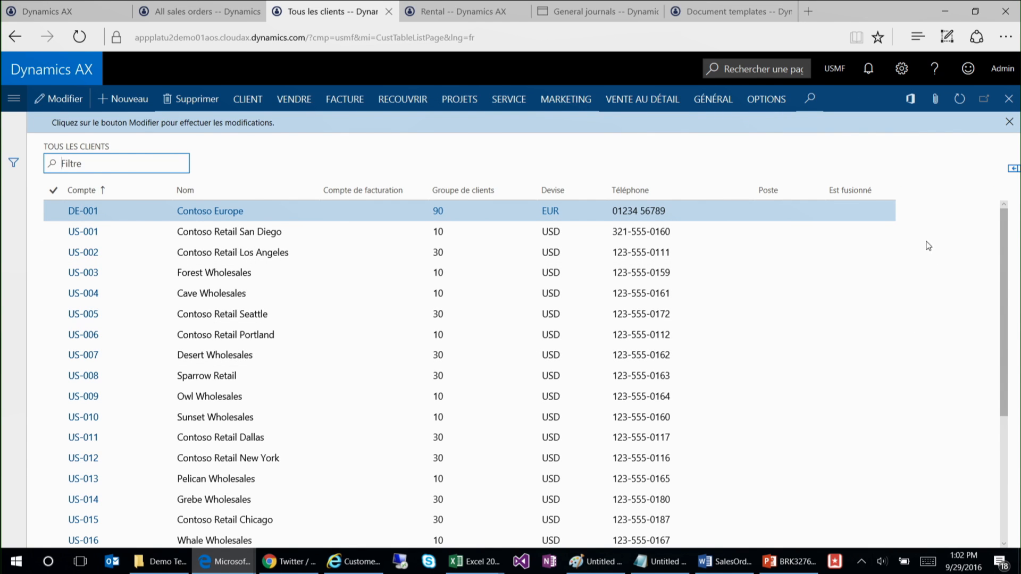
Step: Download the first Clients (usmf) workbook offered for opening in Excel, save it, and open it
left_click(914, 108)
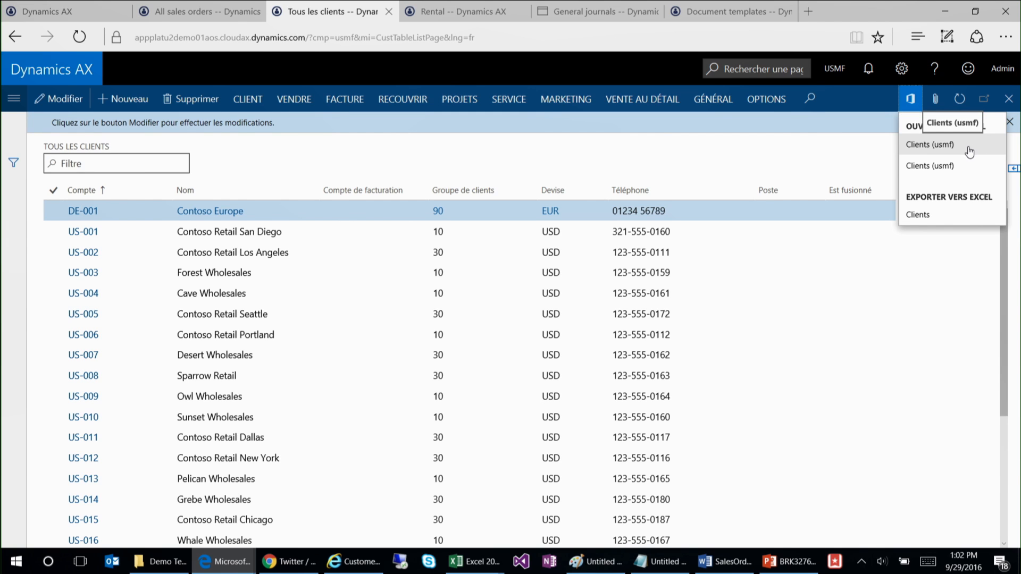
left_click(969, 152)
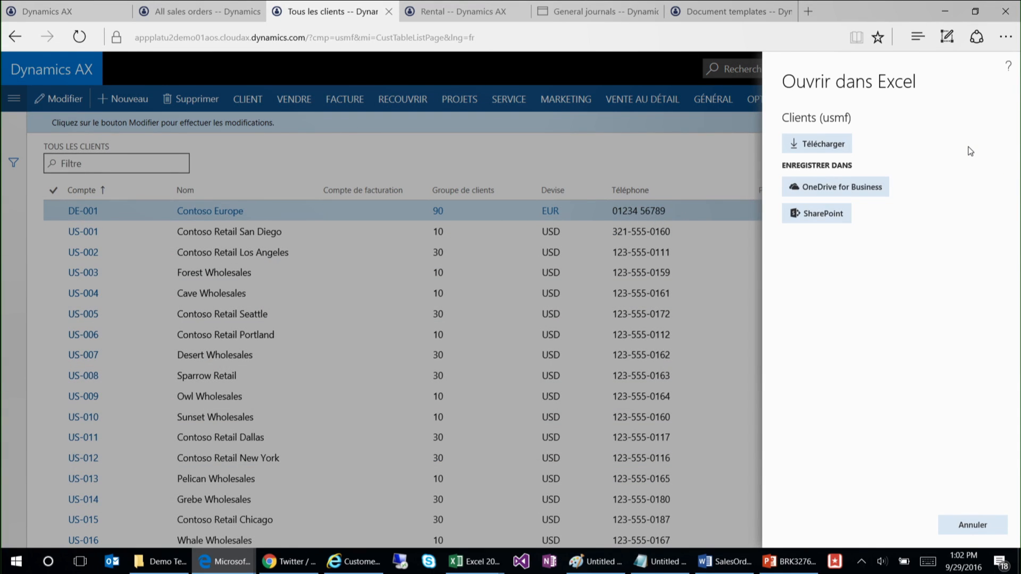
left_click(812, 148)
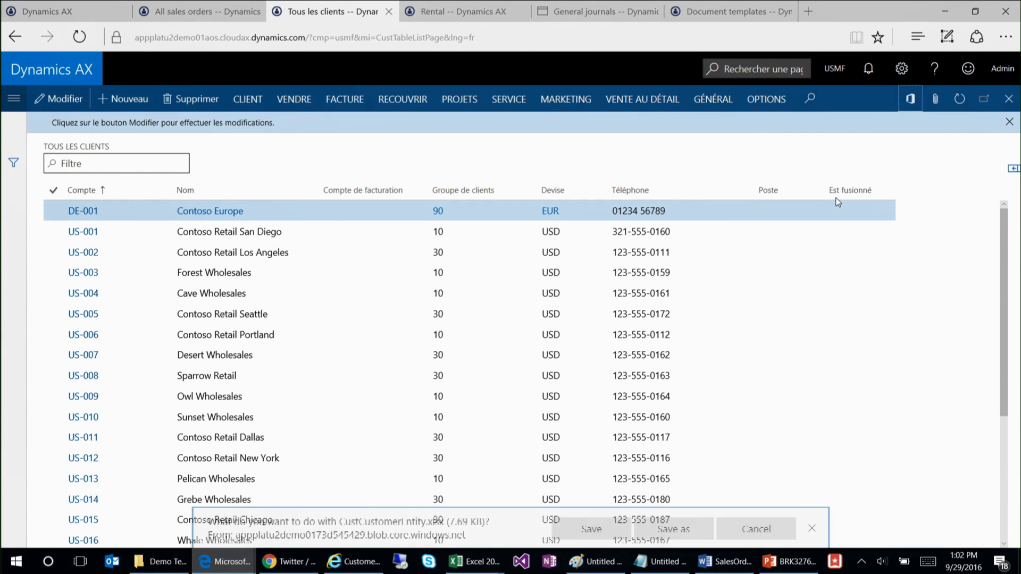
left_click(619, 529)
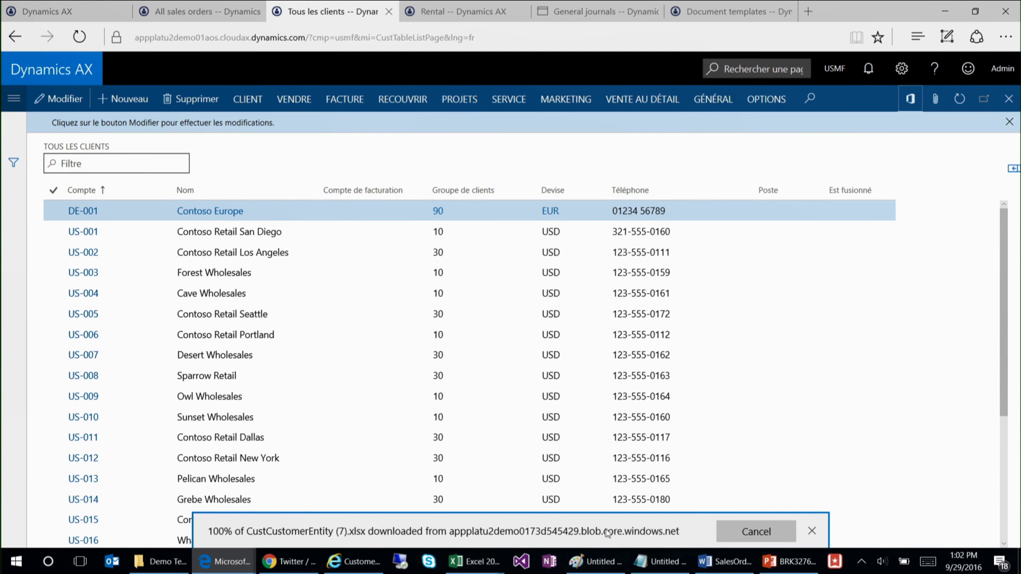
left_click(602, 528)
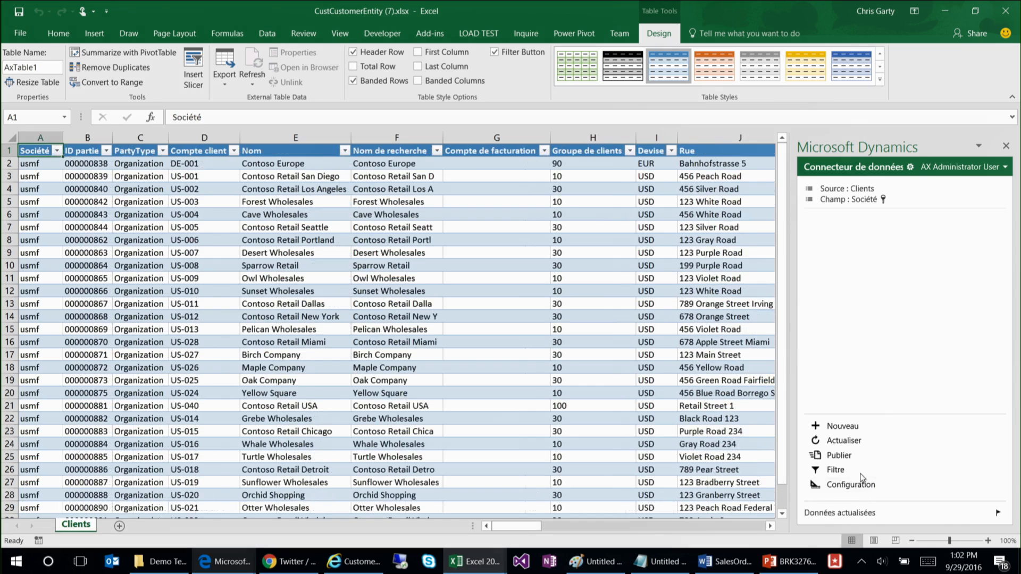
Step: Set the Data Connector's language to español (México), reload the application, and accept overwriting the workbook's data
left_click(405, 151)
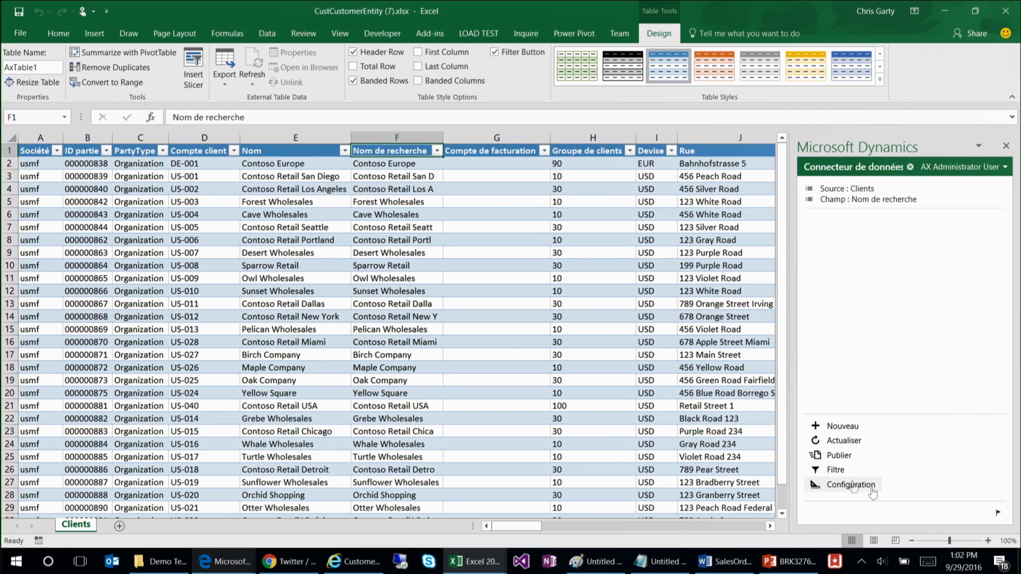
left_click(910, 167)
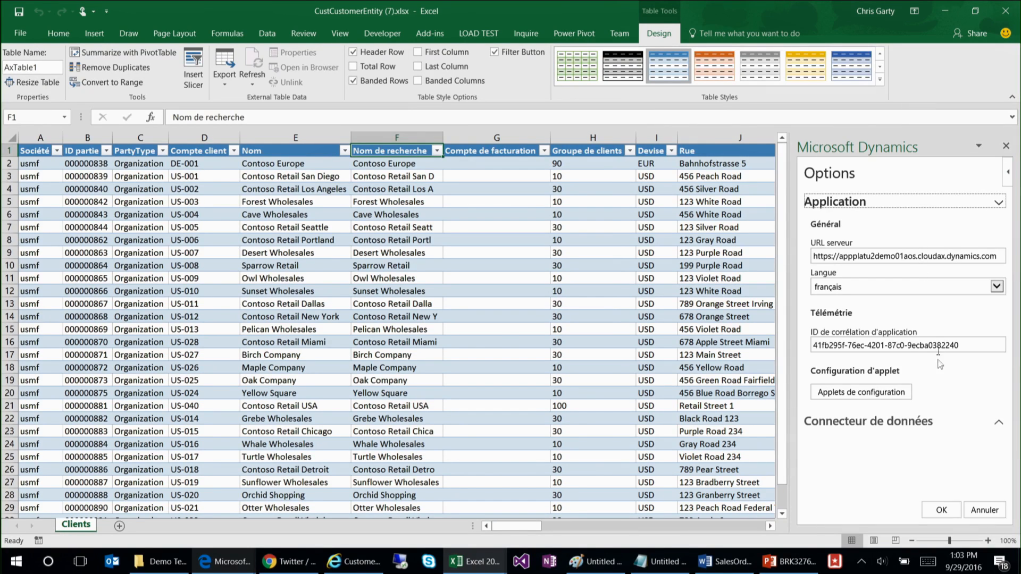
left_click(997, 286)
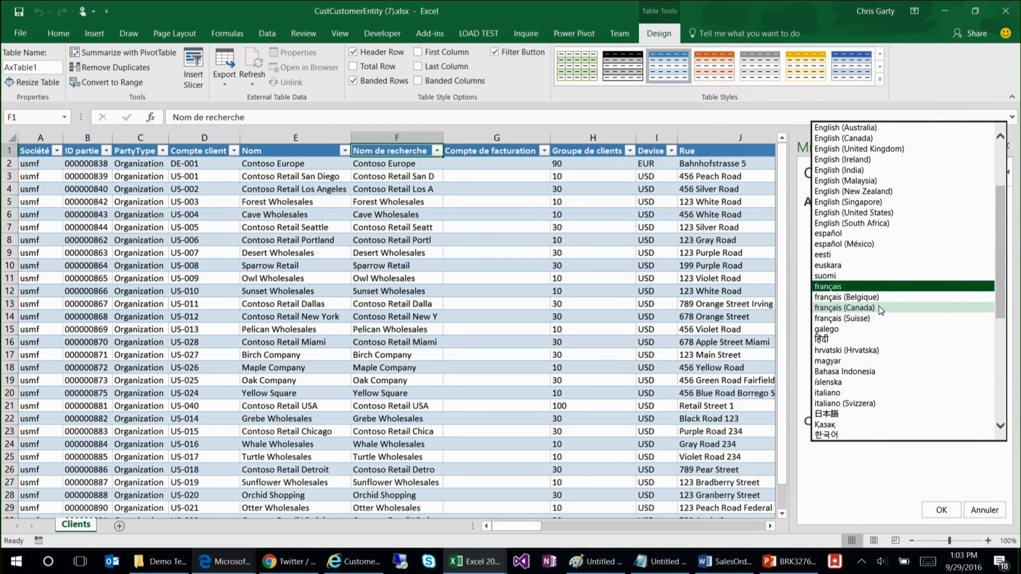
left_click(862, 243)
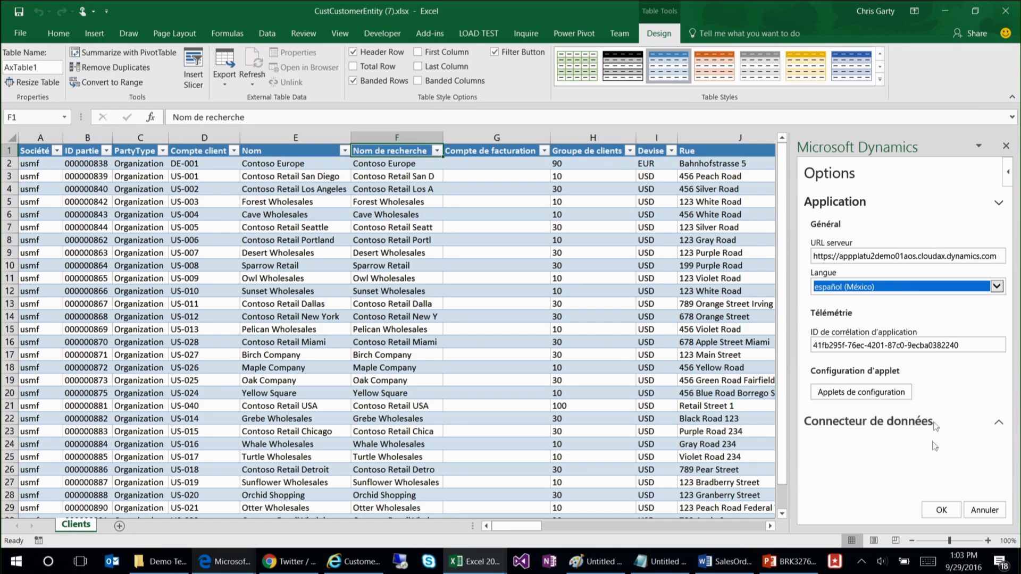
left_click(941, 511)
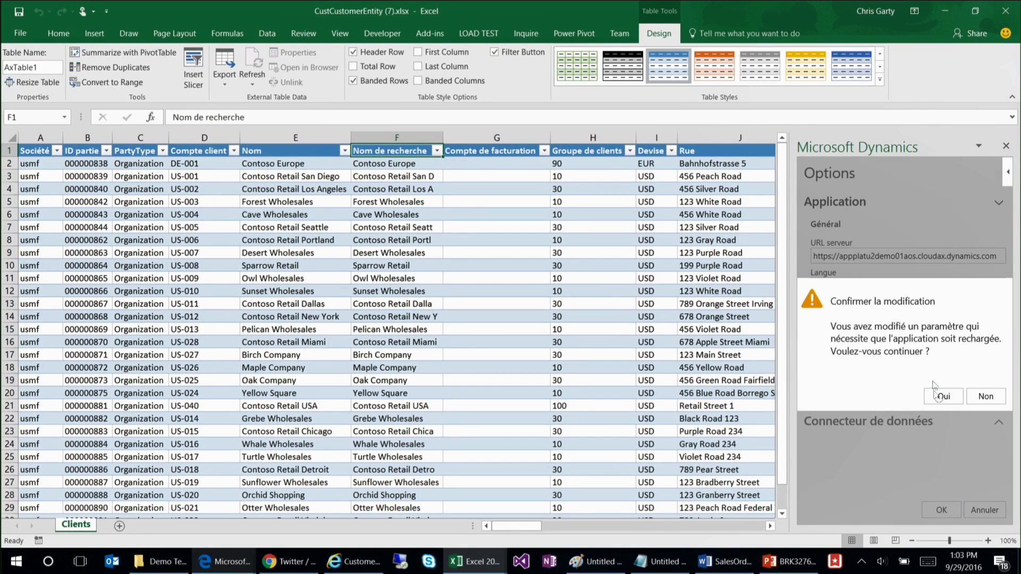
left_click(944, 397)
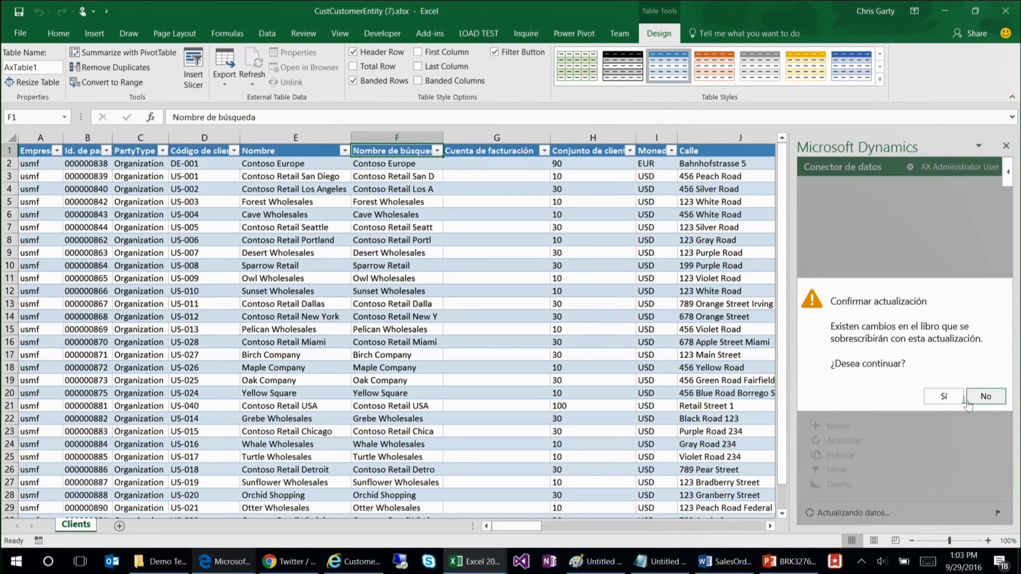
left_click(944, 398)
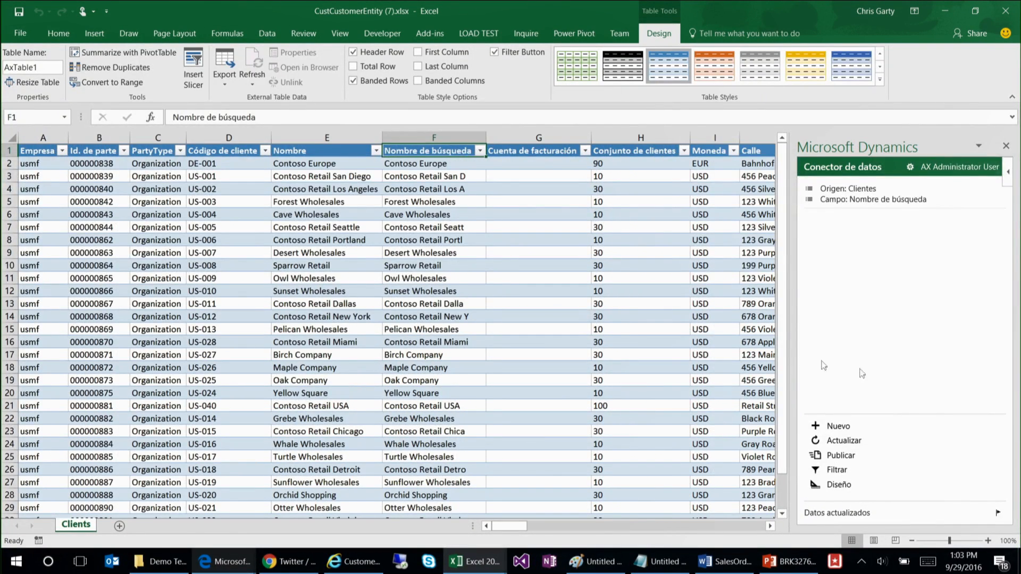
Step: Change the Data Connector's language to English (United States) and reload the application
left_click(456, 277)
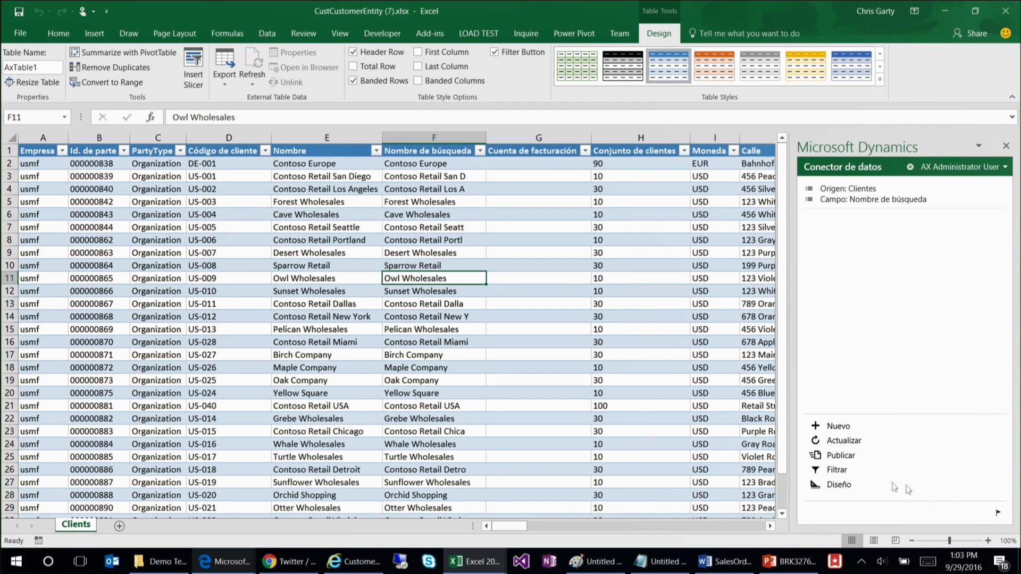
left_click(910, 166)
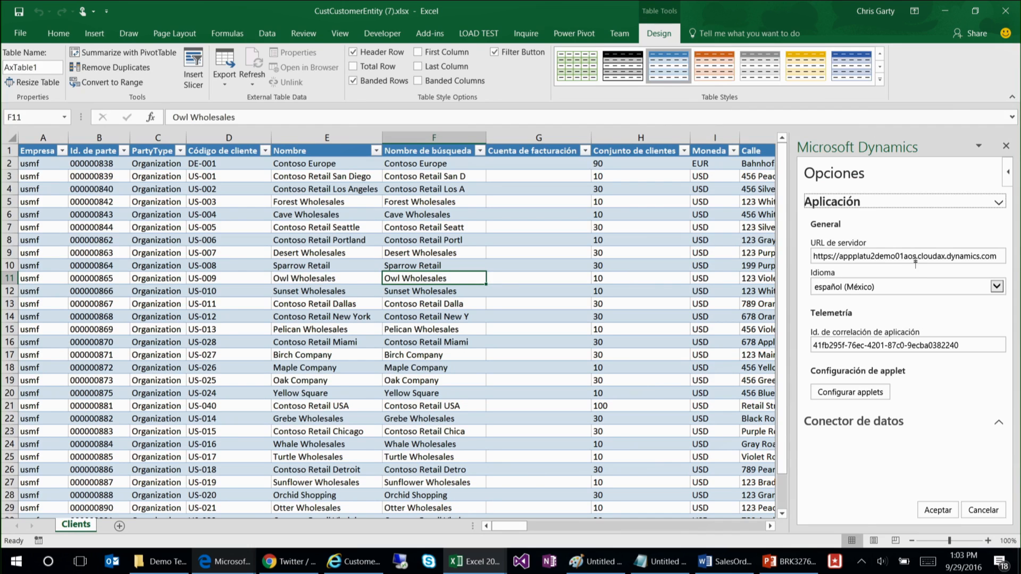
left_click(884, 287)
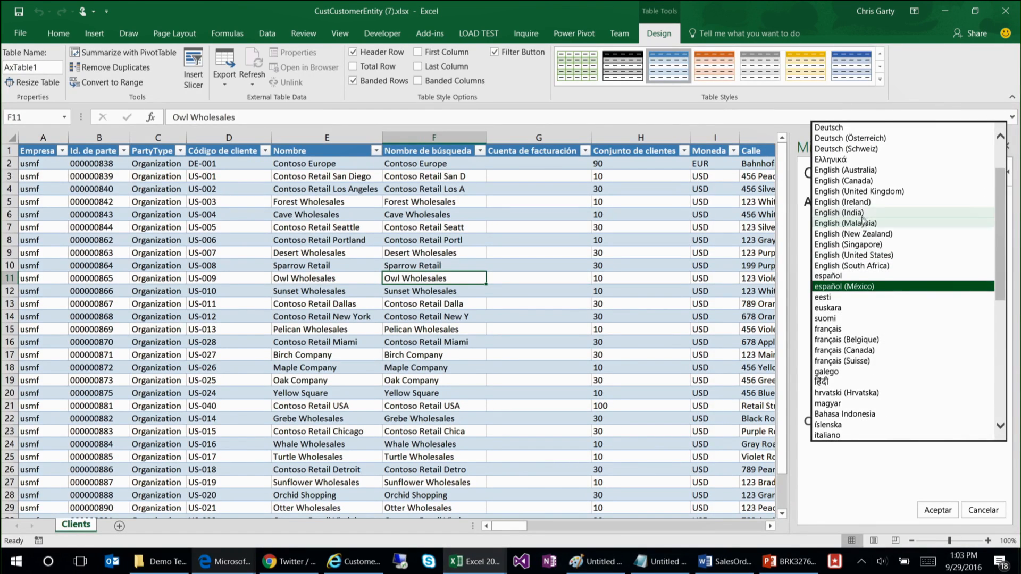
left_click(862, 255)
left_click(938, 511)
left_click(943, 397)
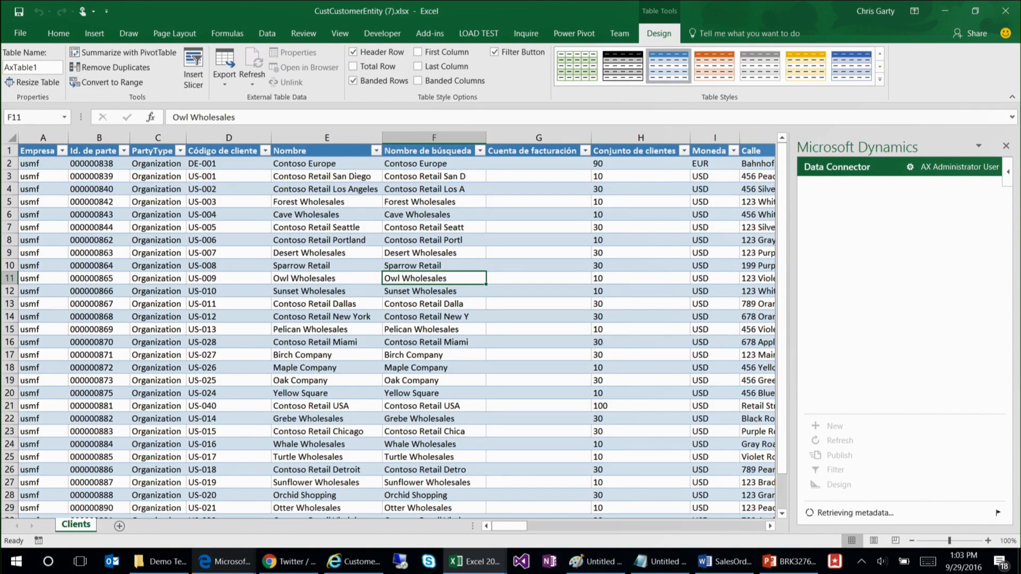
Step: Return to the French customer list in Edge and reload it without the &lng=fr parameter in the address
mouse_move(355, 561)
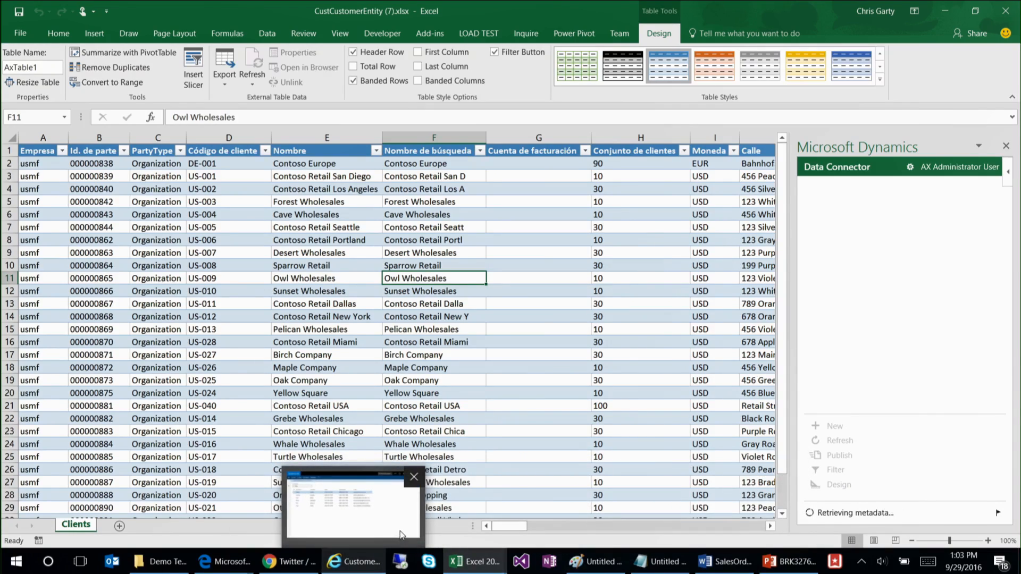
mouse_move(402, 533)
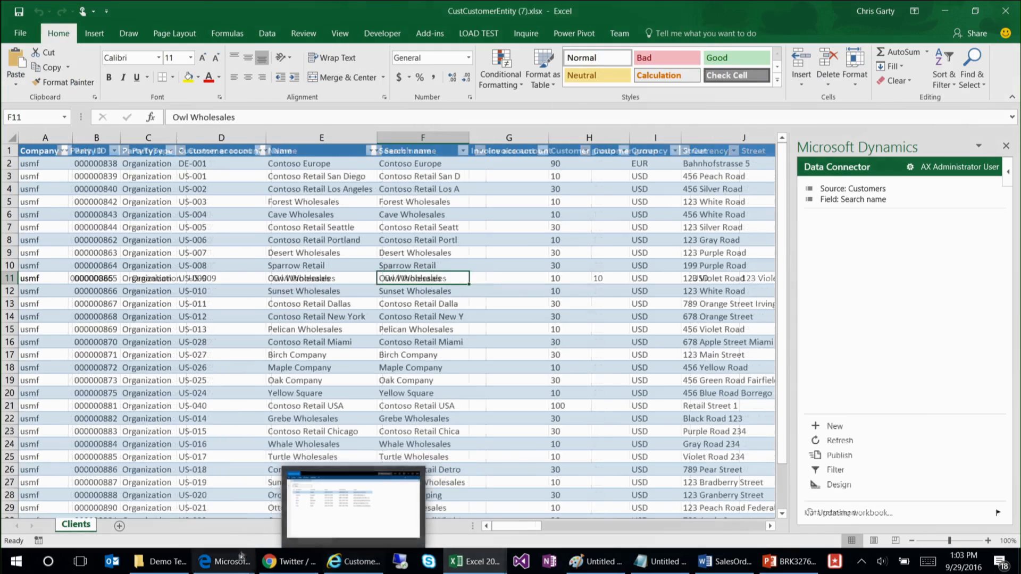
mouse_move(234, 565)
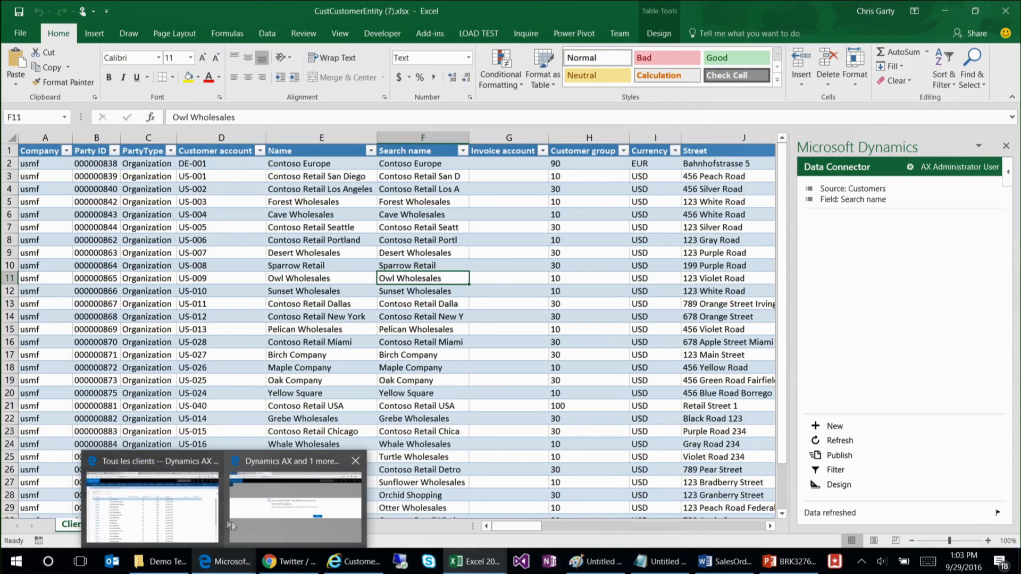
left_click(153, 500)
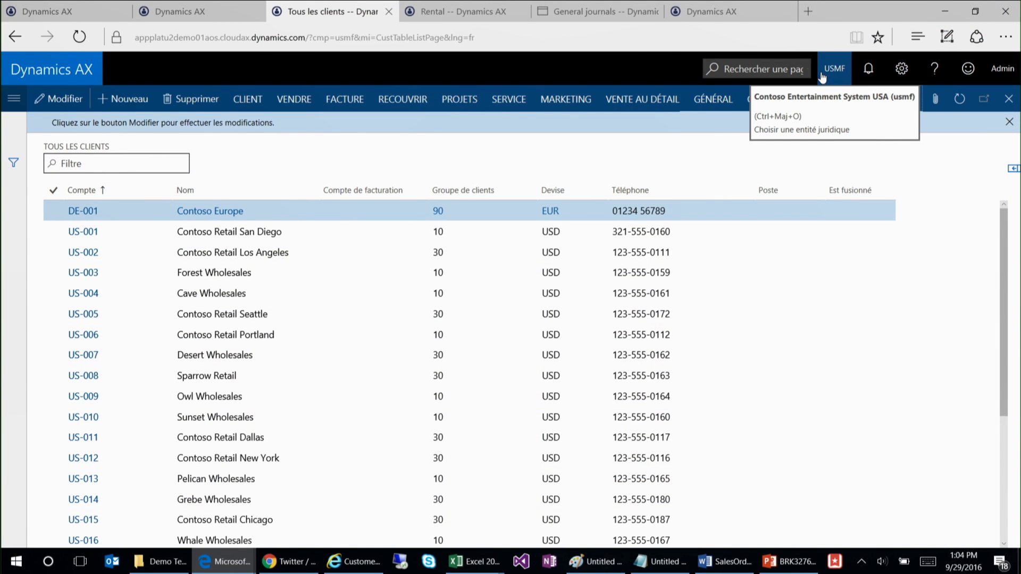
left_click(505, 37)
left_click_drag(505, 37, 469, 41)
key("BackSpace")
key("Return")
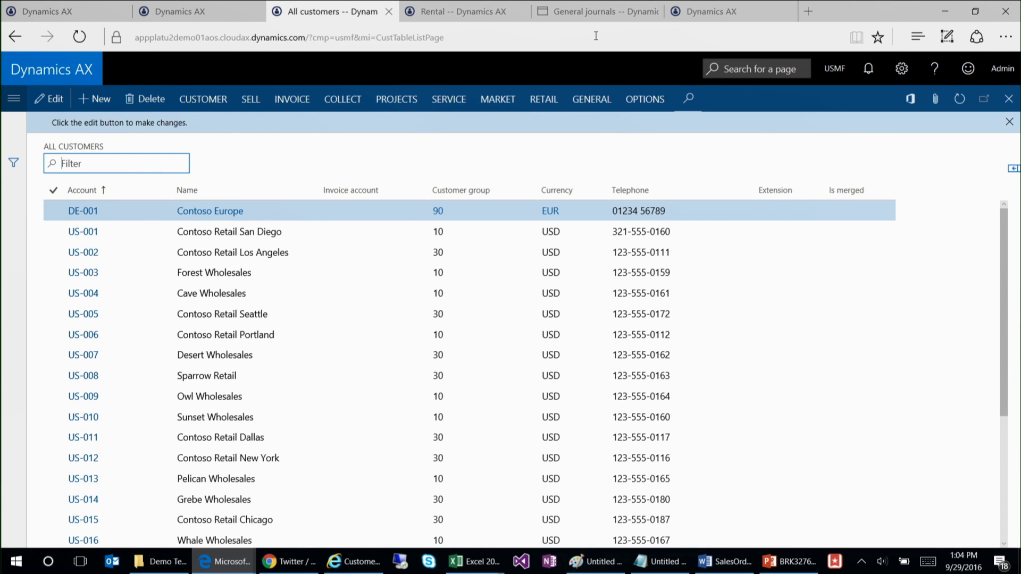
Step: Switch to the CustCustomerEntity (7) workbook in Excel and open the Data Connector's filter for the Customers source
left_click(951, 9)
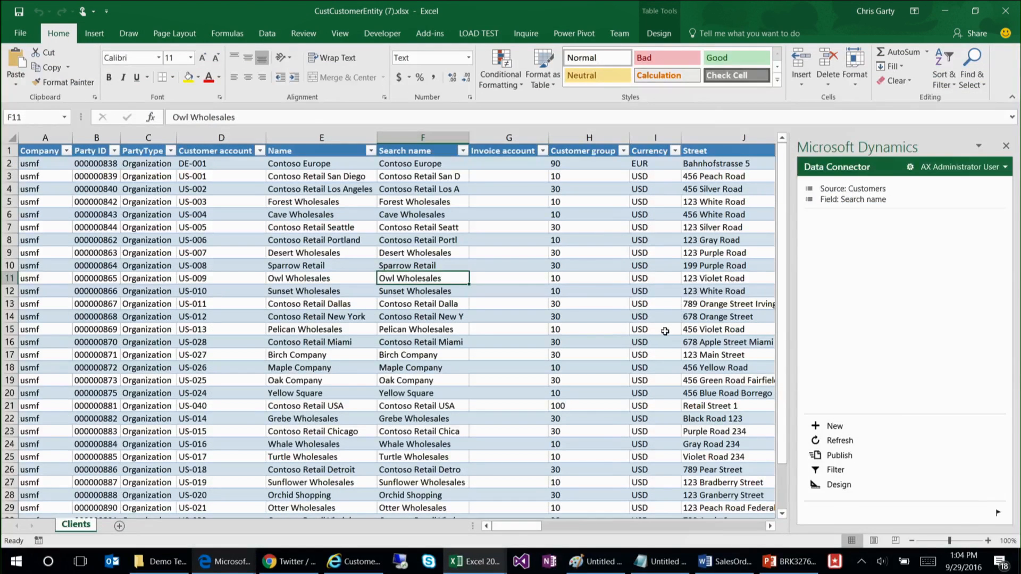
left_click(594, 297)
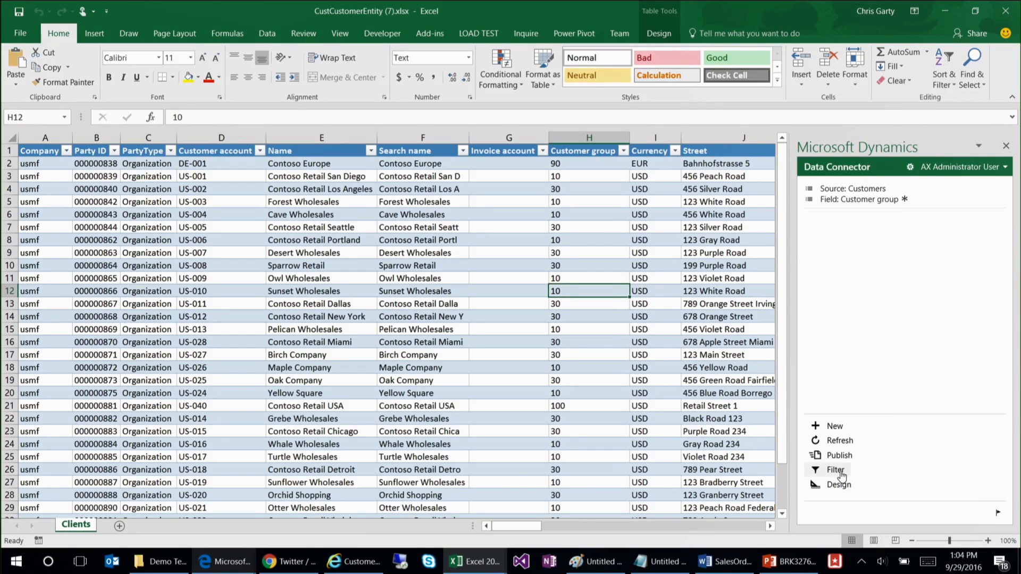
left_click(836, 470)
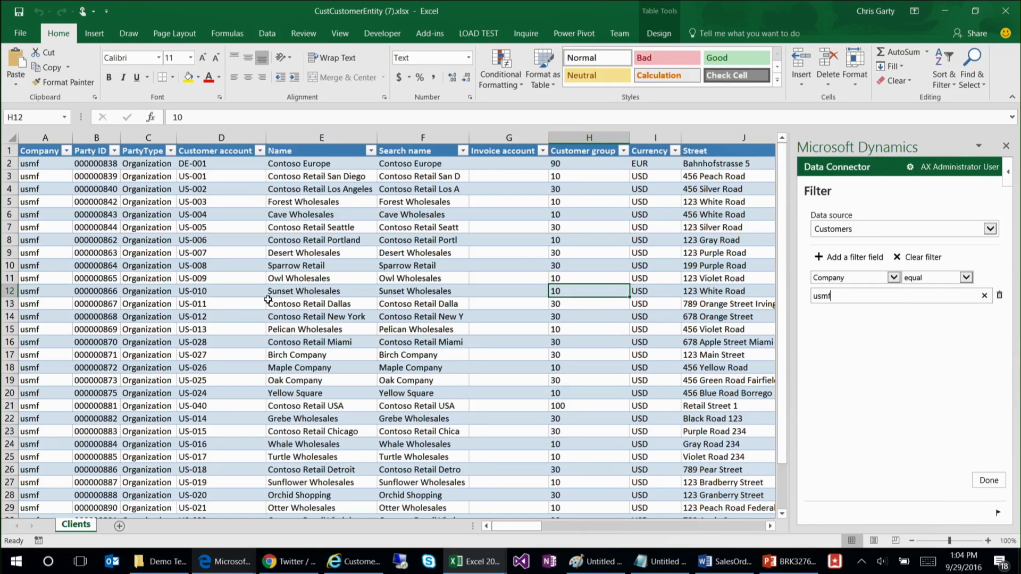
left_click(308, 281)
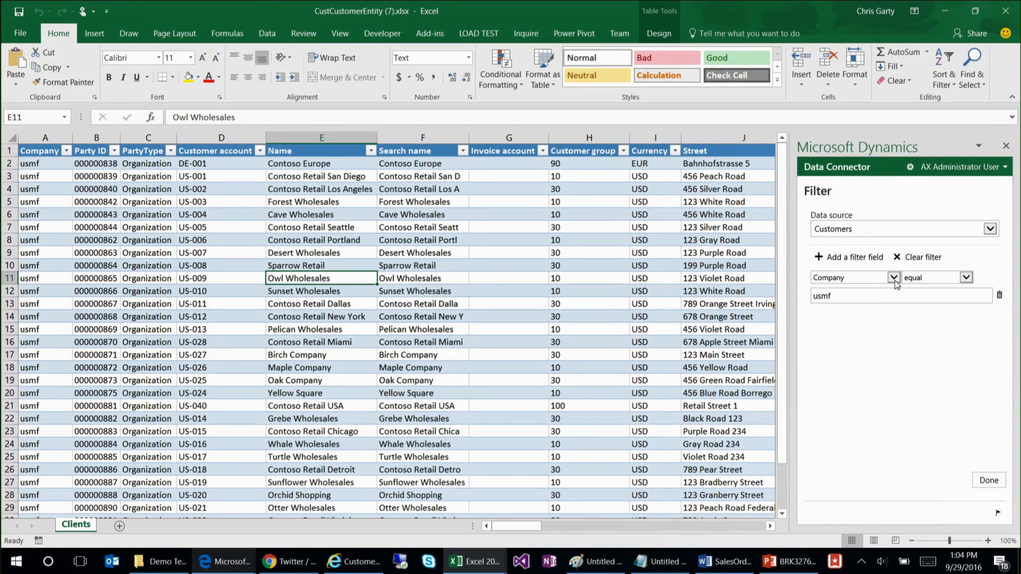
Step: Add a second condition, Name equal Contoso, to the Customers filter and refresh the workbook's data
left_click(851, 257)
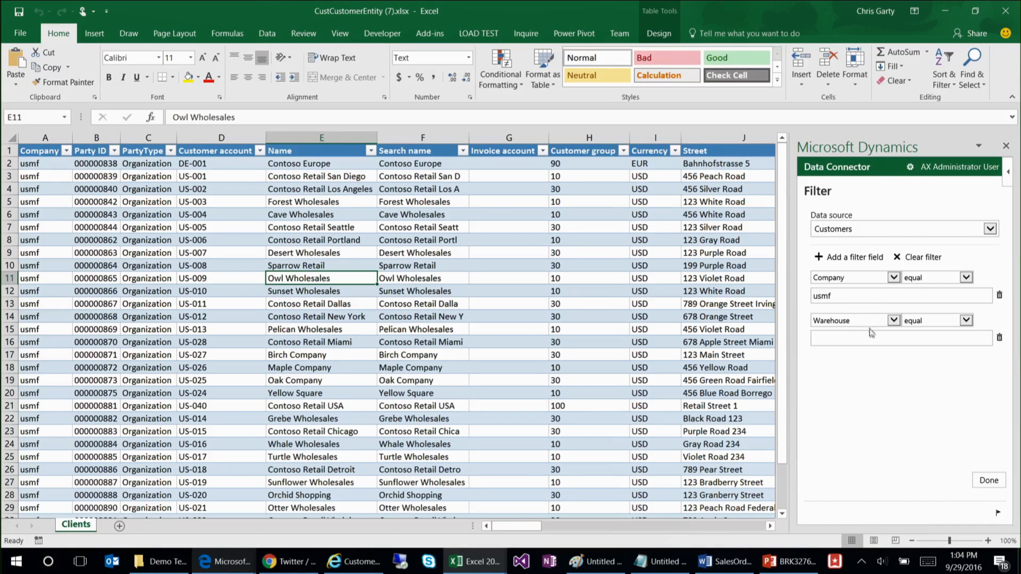
left_click(891, 322)
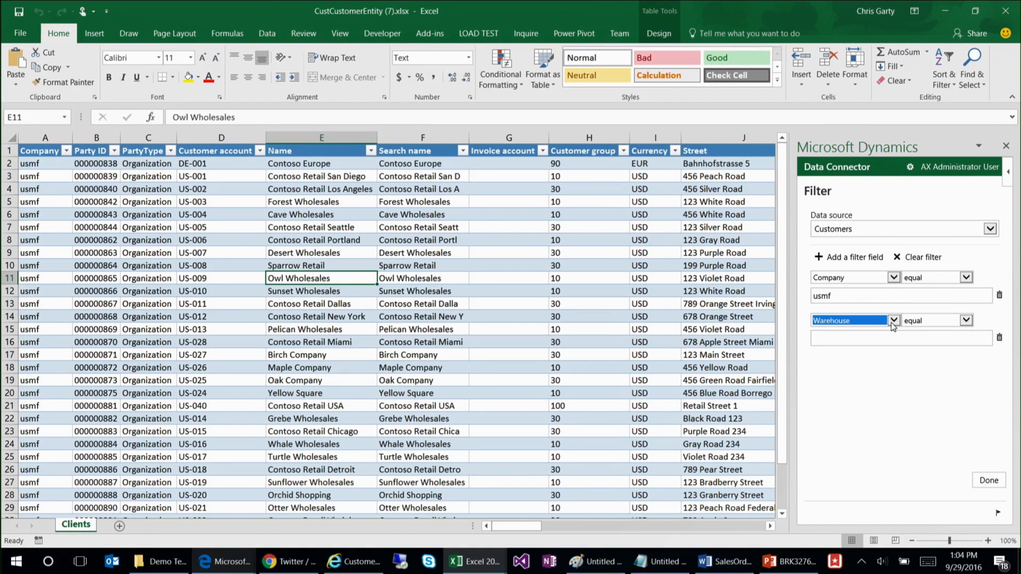
left_click(895, 323)
scroll(891, 221, "up", 5)
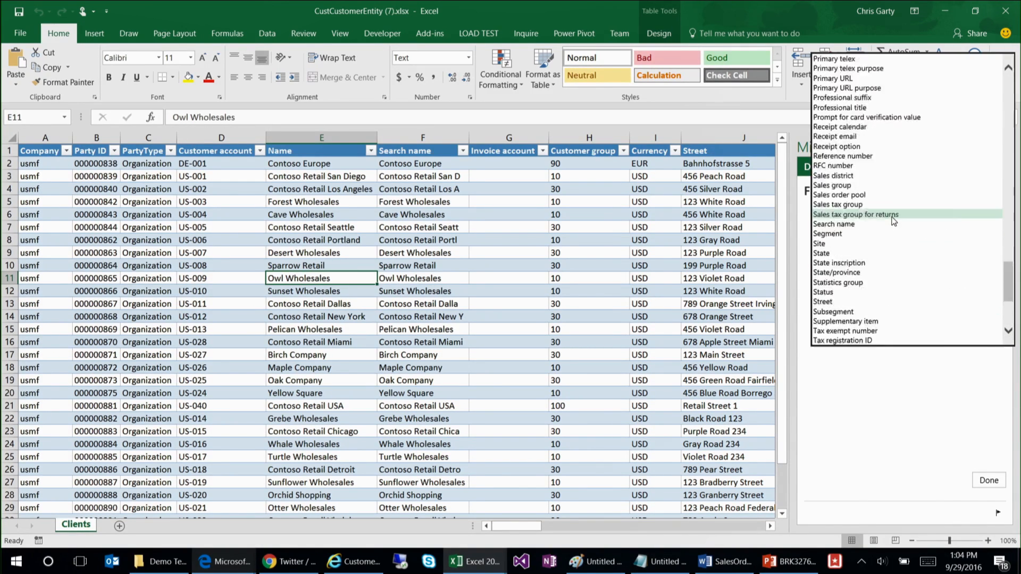
scroll(892, 221, "up", 10)
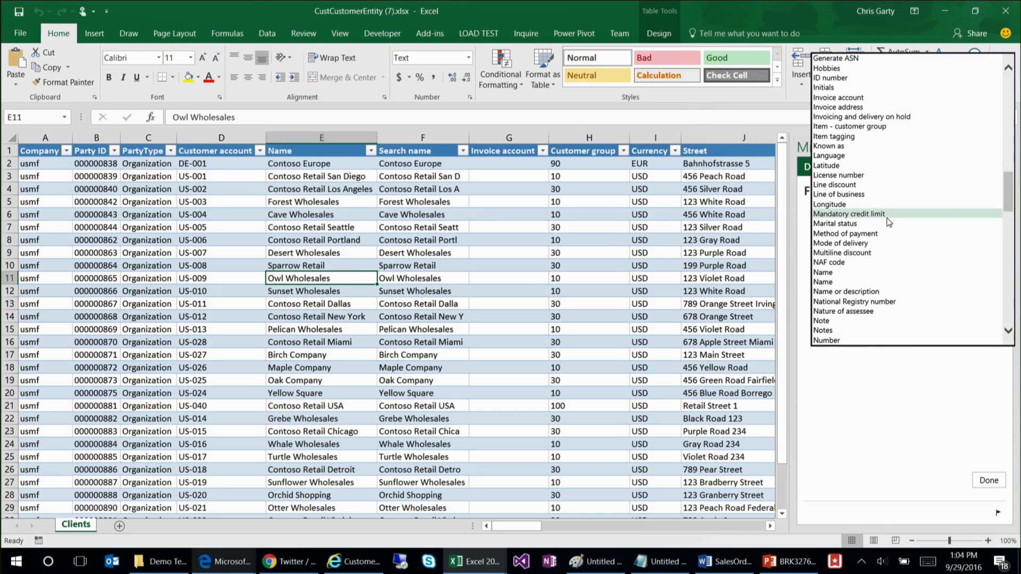
left_click(839, 277)
left_click(887, 333)
type("Contoso")
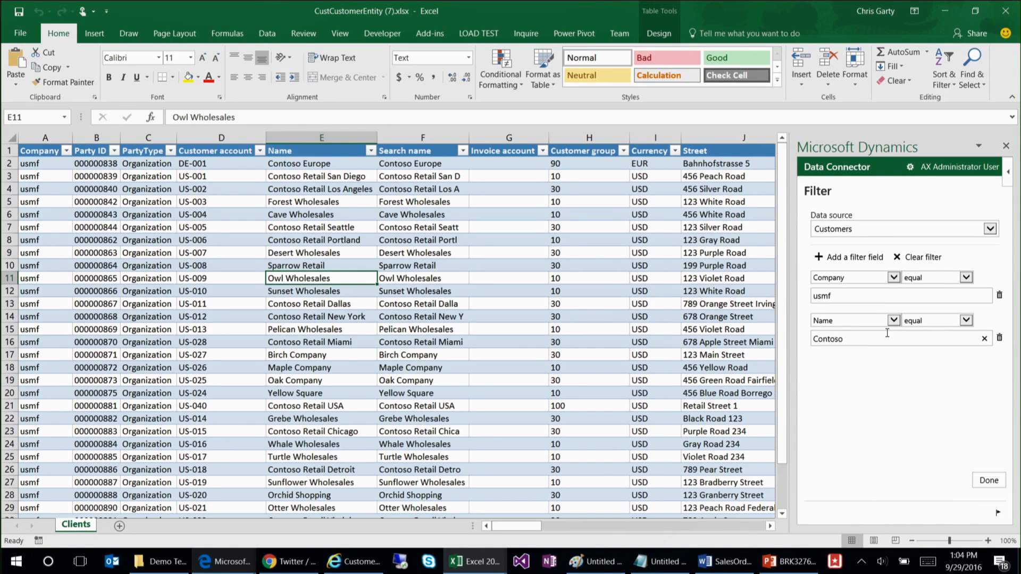
left_click(988, 481)
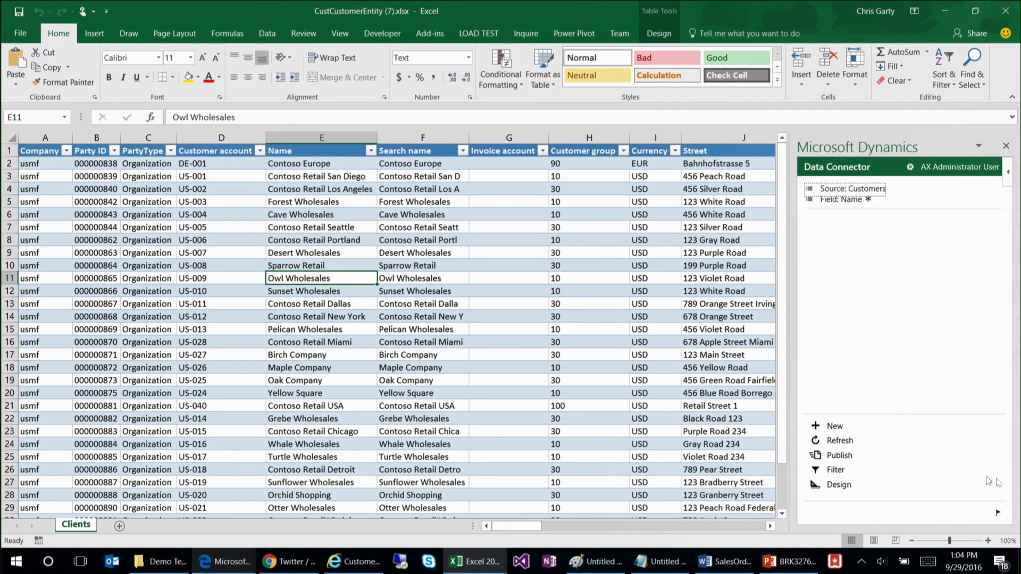
left_click(840, 441)
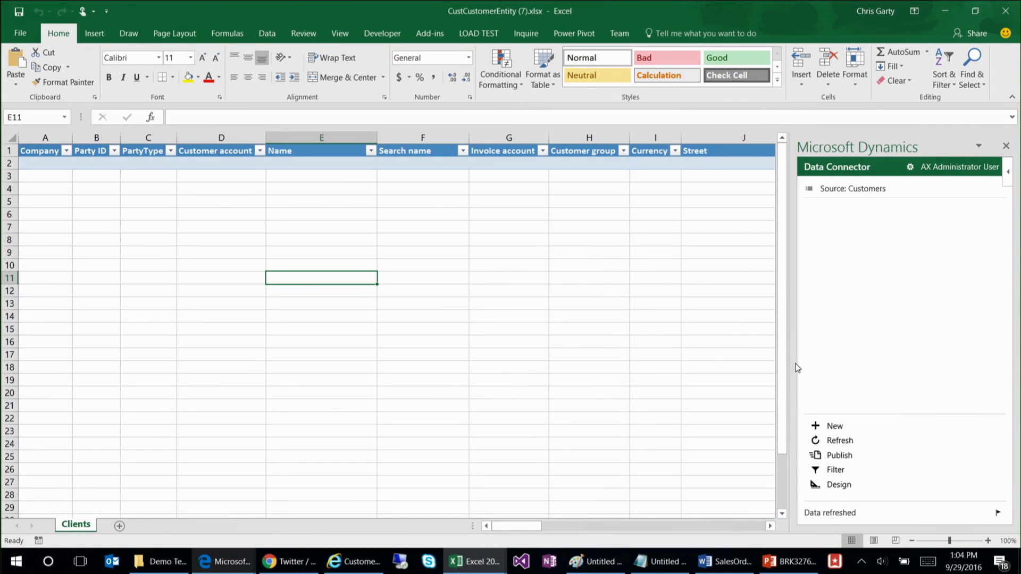
Step: Reopen the Customers filter, pick the Name field again for the second condition, confirm it, and bring the filter back up
left_click(834, 470)
left_click(887, 322)
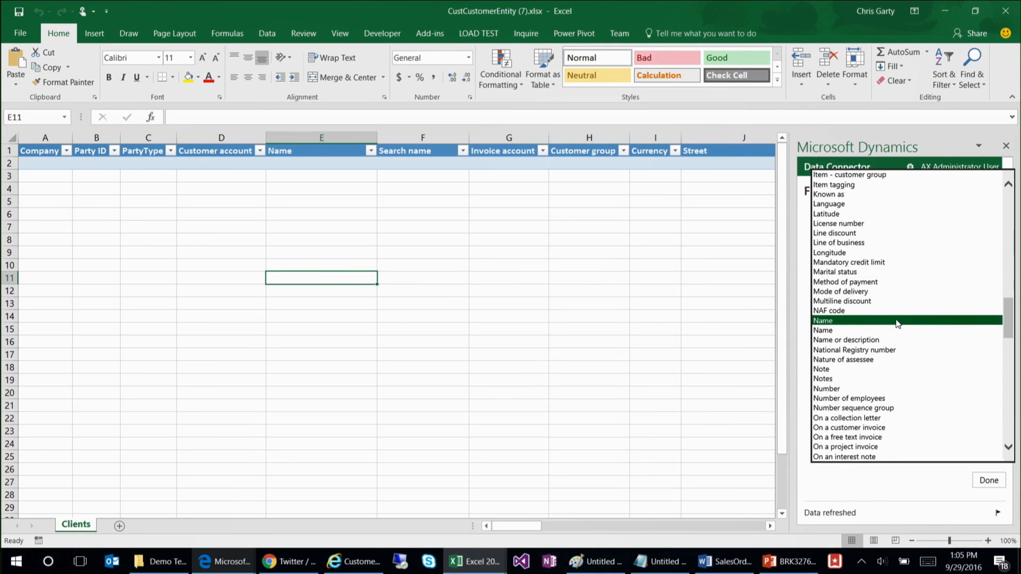
left_click(851, 325)
left_click(988, 480)
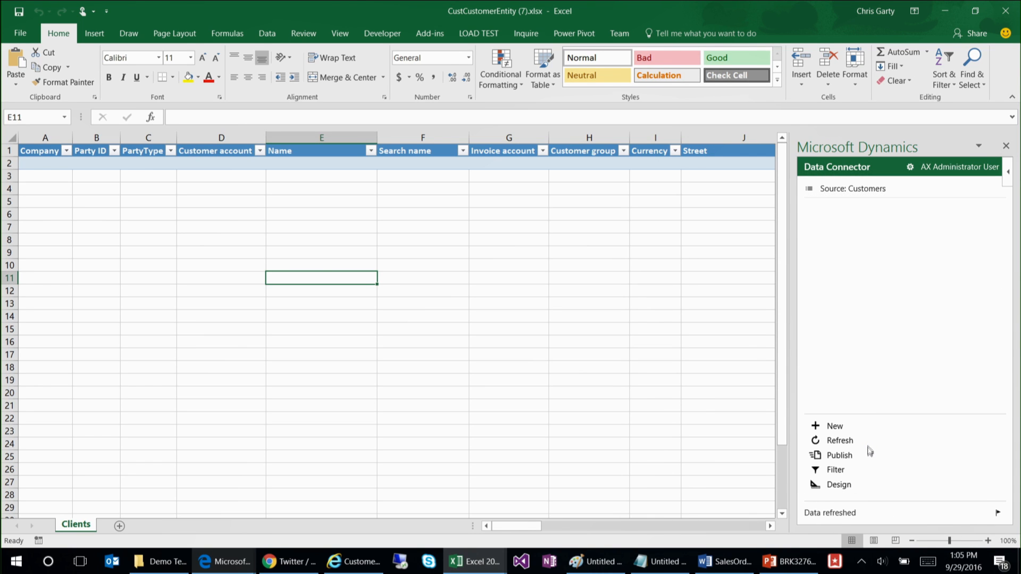
left_click(835, 470)
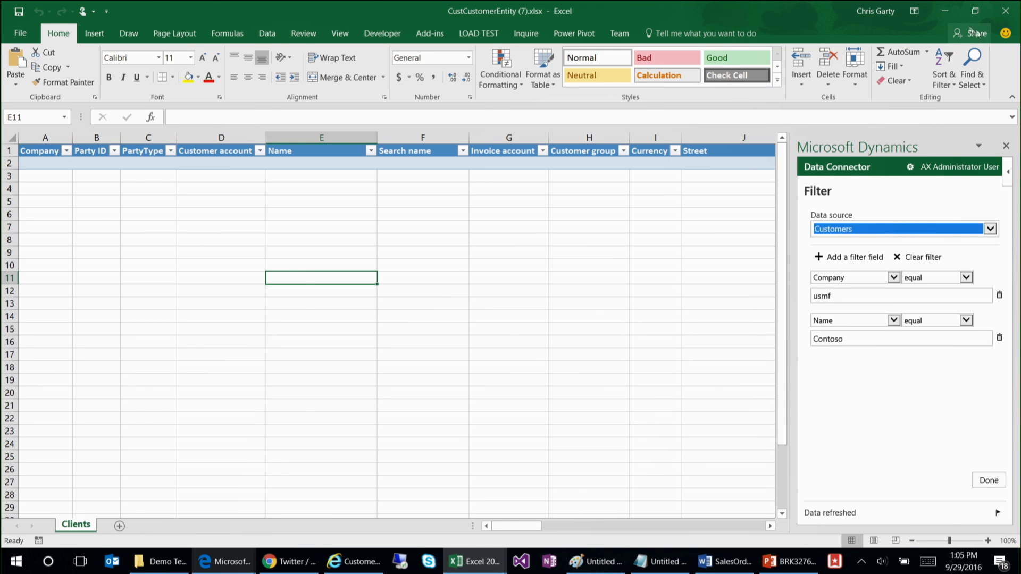
Step: Switch to the FMCustomerEntity workbook and refresh its Rentals data, accepting that changes in the workbook are overwritten
left_click(945, 11)
mouse_move(477, 570)
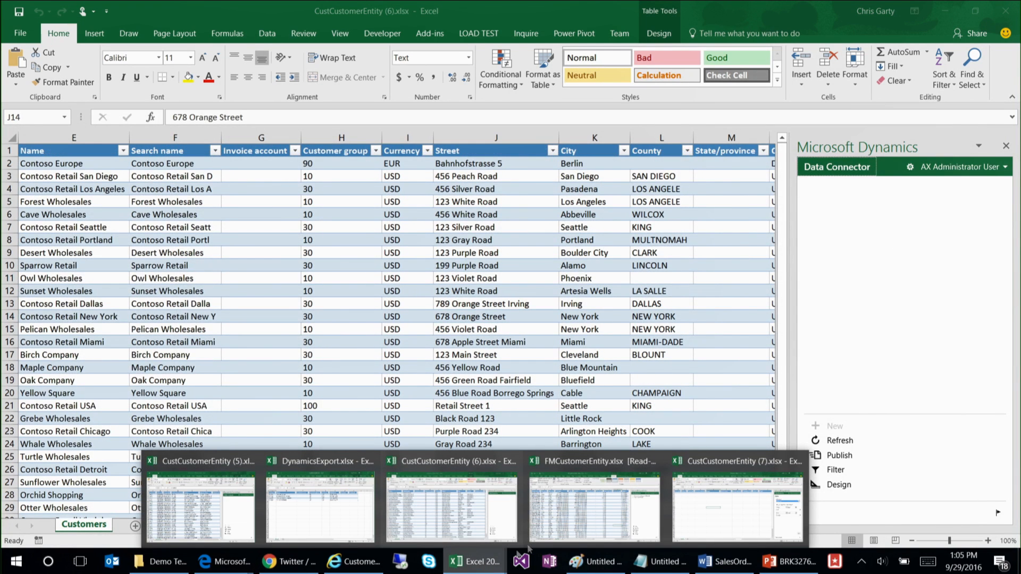
left_click(598, 500)
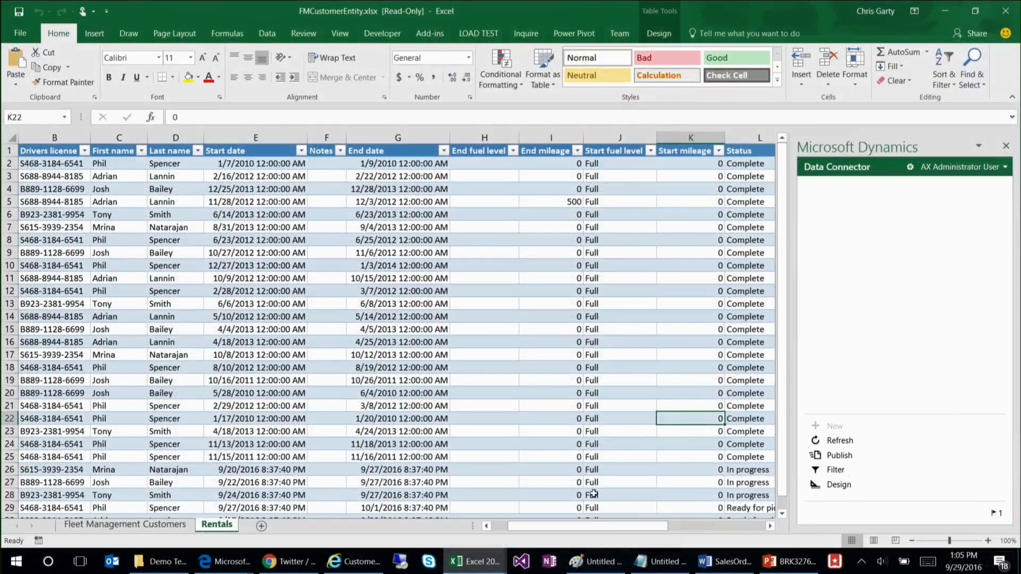
left_click(218, 317)
left_click(162, 291)
left_click(116, 278)
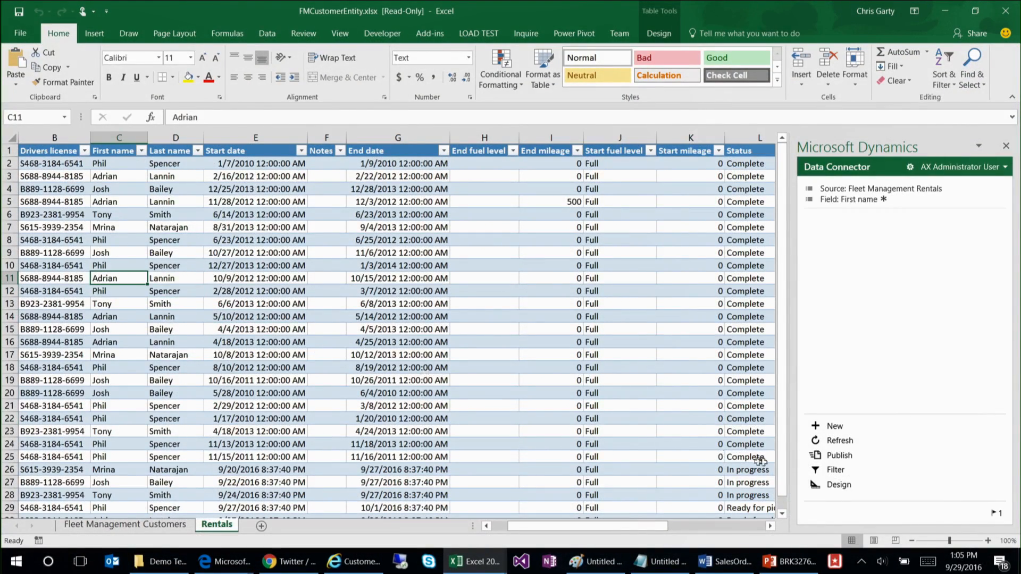
left_click(840, 440)
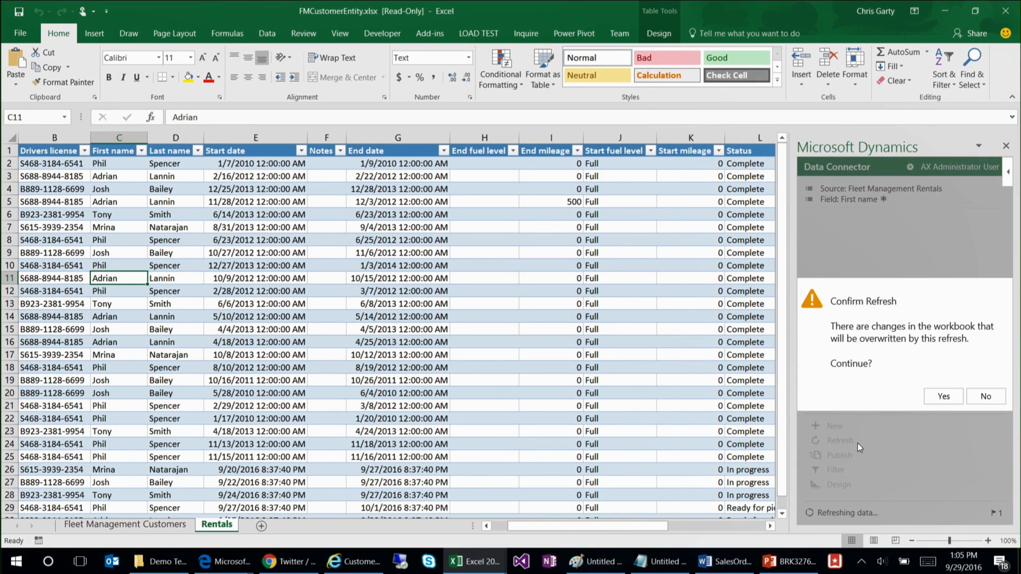
left_click(943, 396)
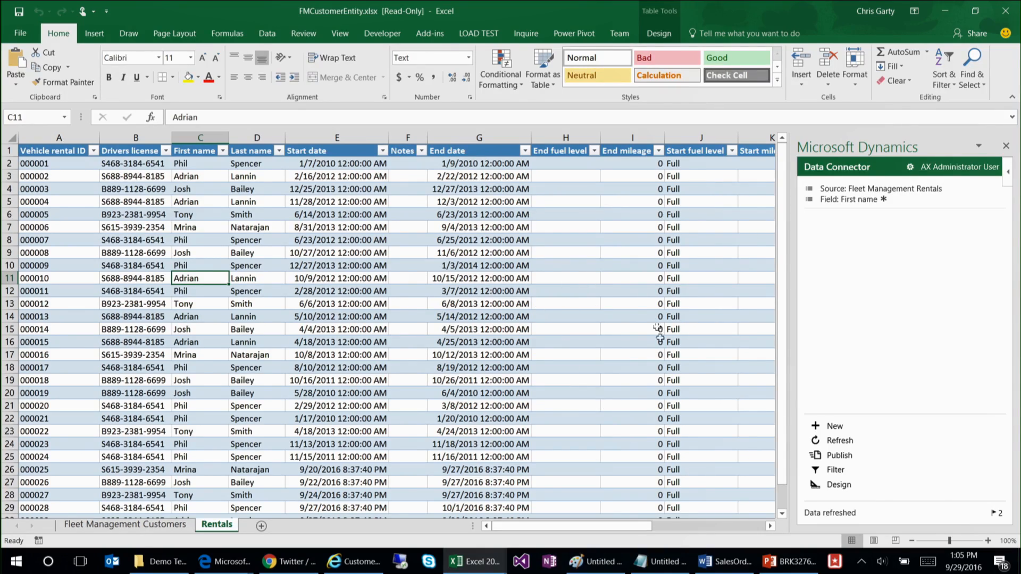
Step: Select a cell in the Rentals table's Status column and open the filter for the Fleet Management Rentals data source
left_click(687, 355)
scroll(589, 371, "right", 5)
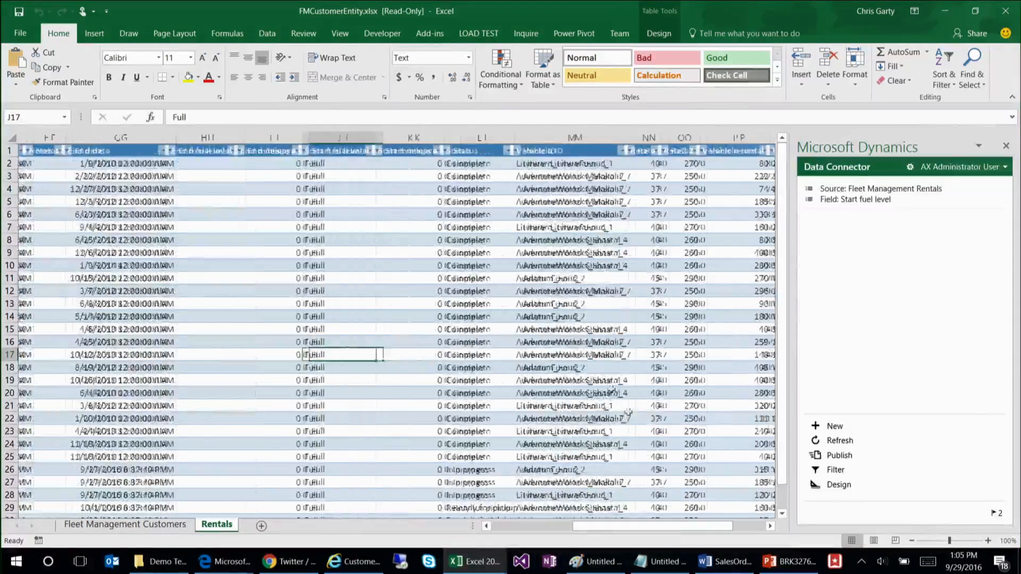
scroll(590, 370, "down", 2)
scroll(571, 378, "up", 2)
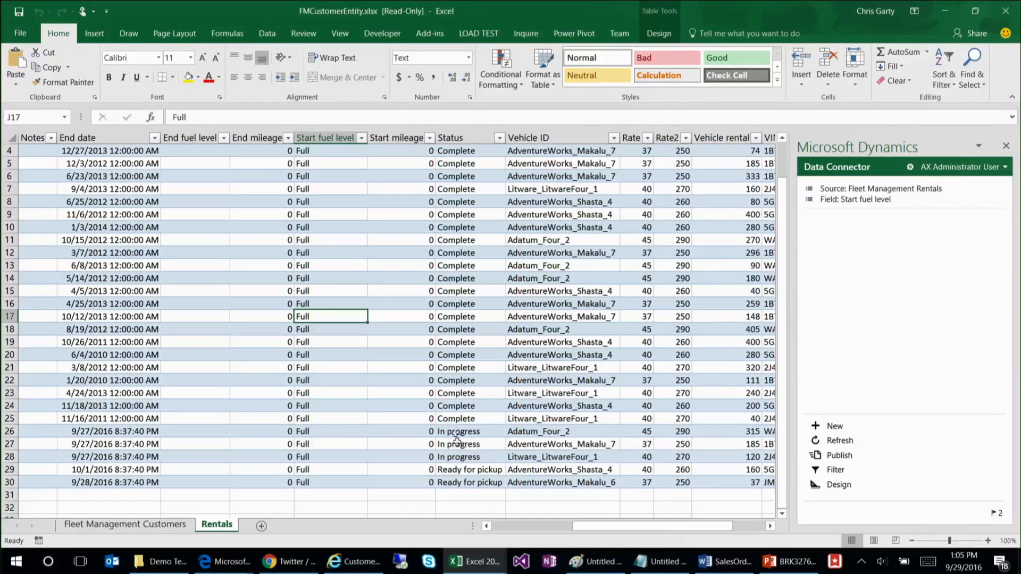
left_click(468, 305)
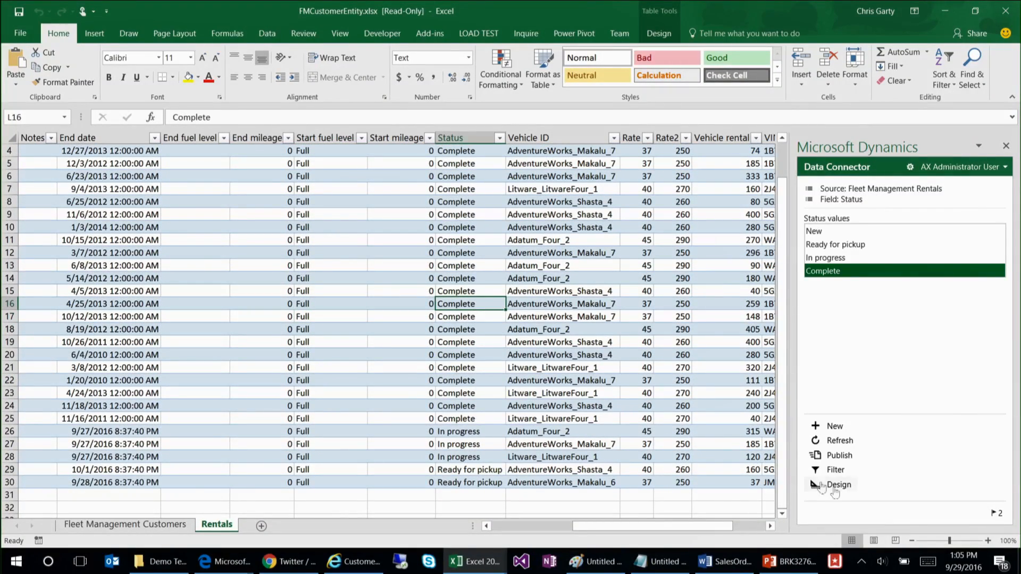
left_click(833, 471)
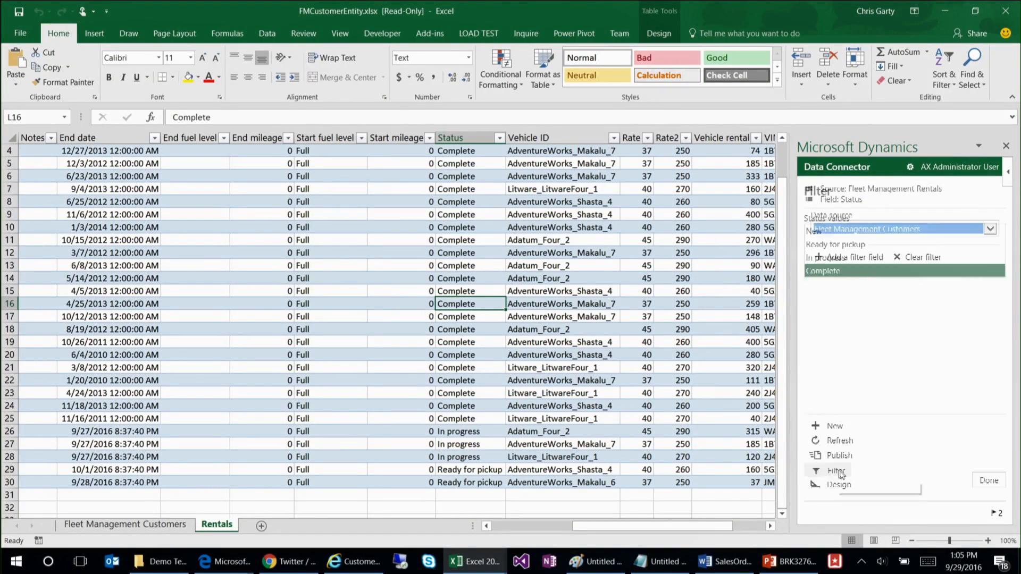
left_click(945, 233)
left_click(913, 245)
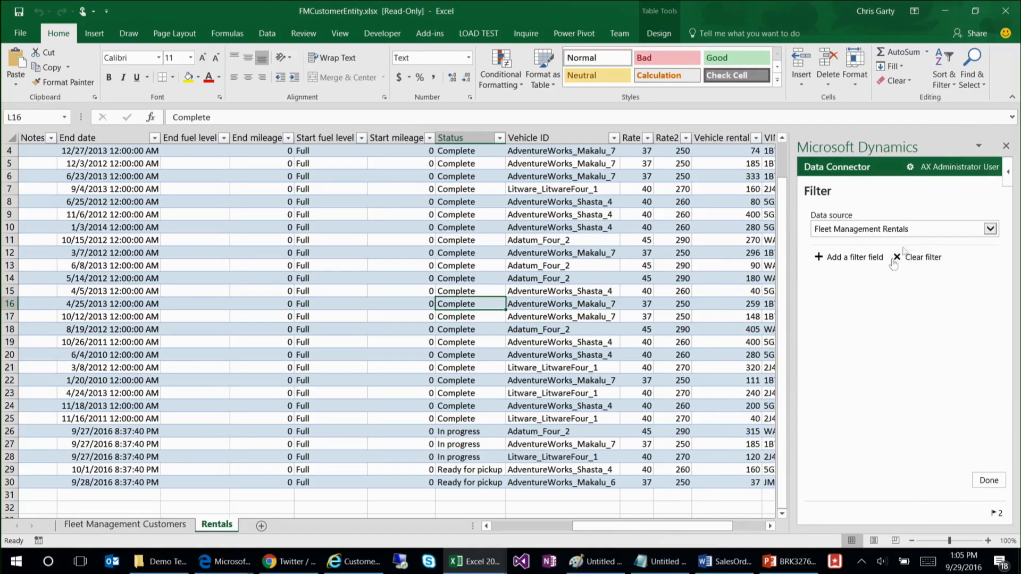
Step: Add the filter Status equal In progress, refresh the Rentals data, and check the Status column
left_click(846, 257)
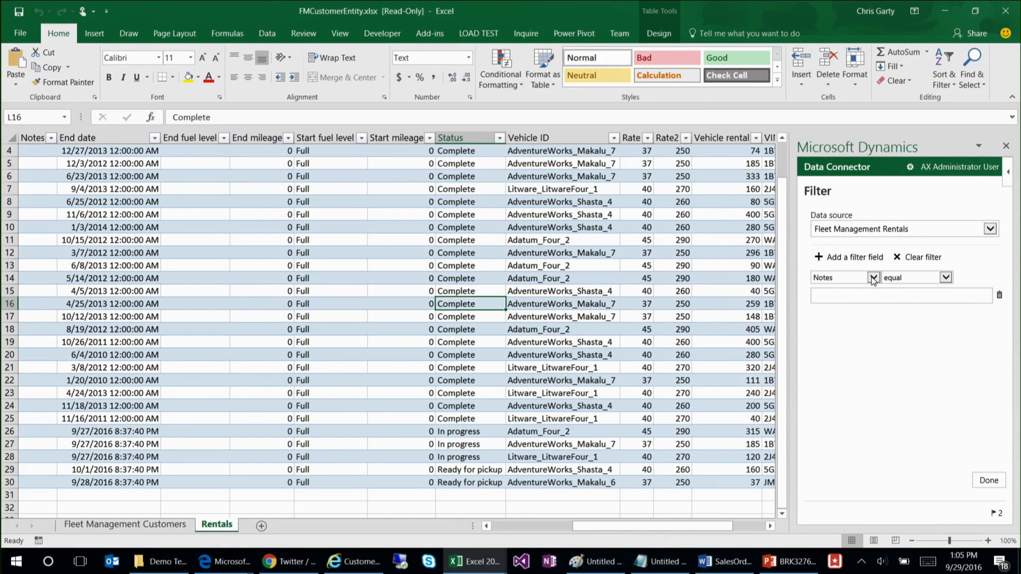
left_click(872, 277)
left_click(845, 332)
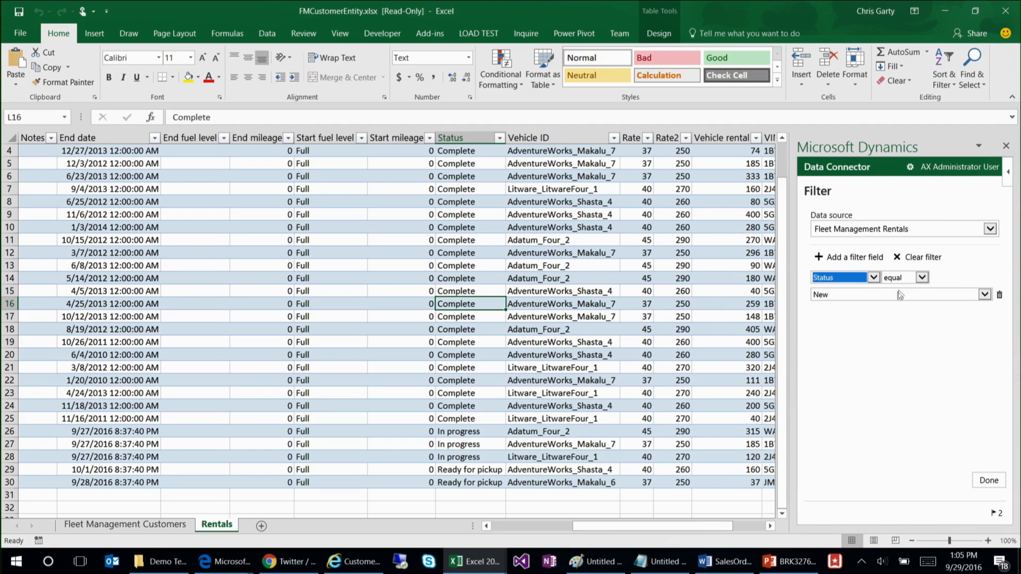
left_click(880, 296)
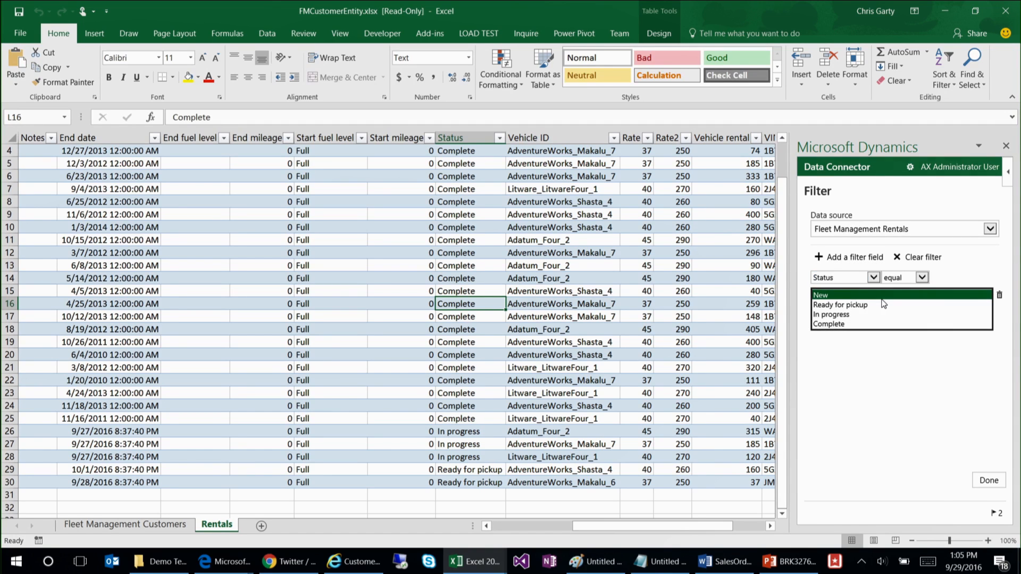
left_click(851, 324)
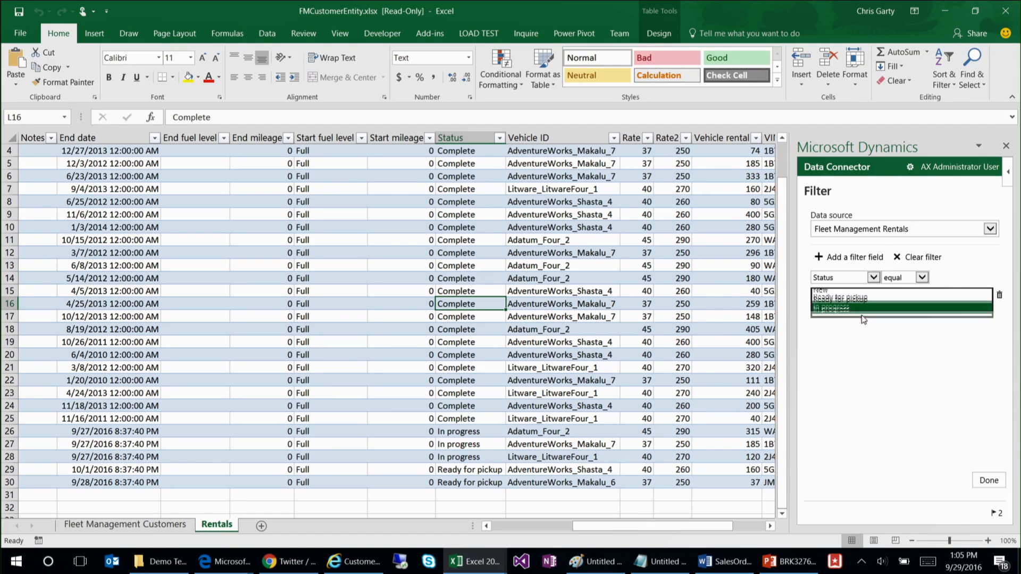
left_click(988, 481)
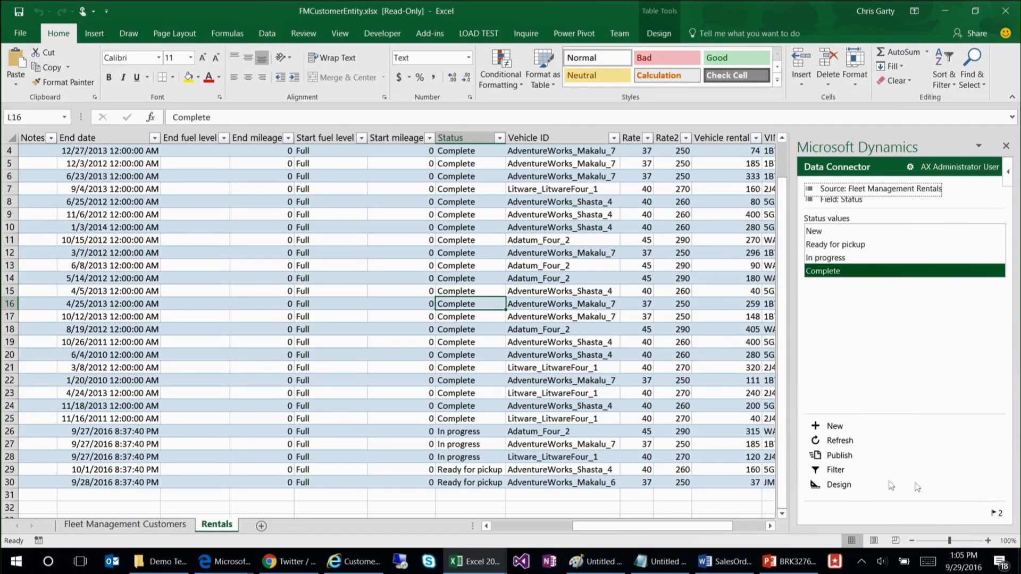
left_click(848, 443)
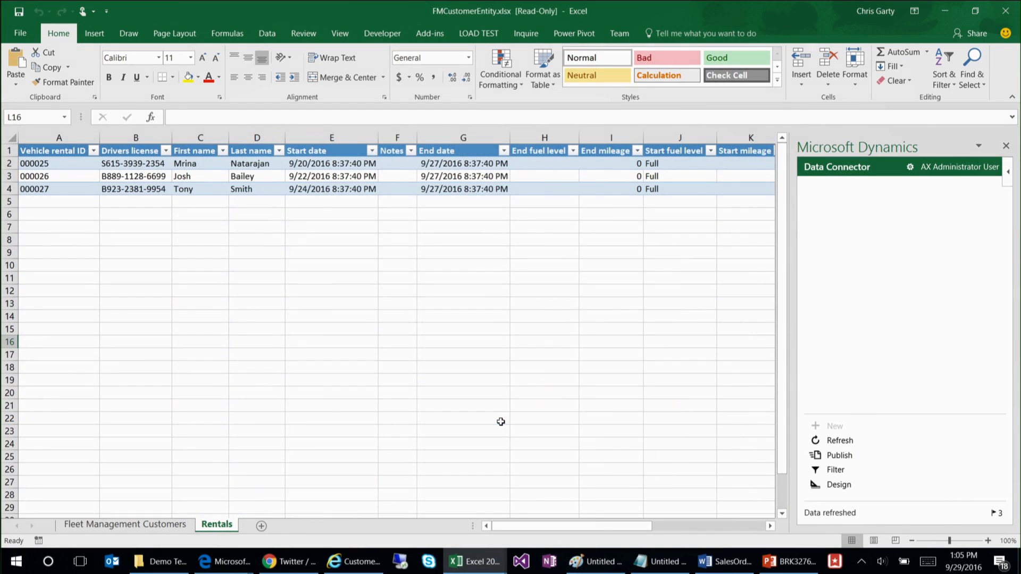
left_click_drag(626, 525, 686, 530)
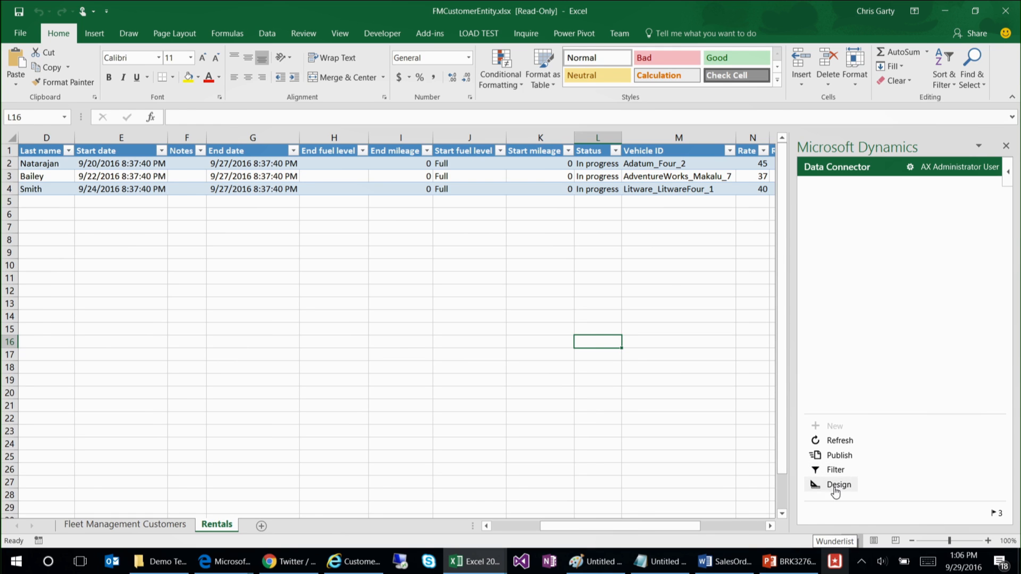
Step: Clear the filter on the Fleet Management Rentals data source and refresh the Rentals data
left_click(835, 470)
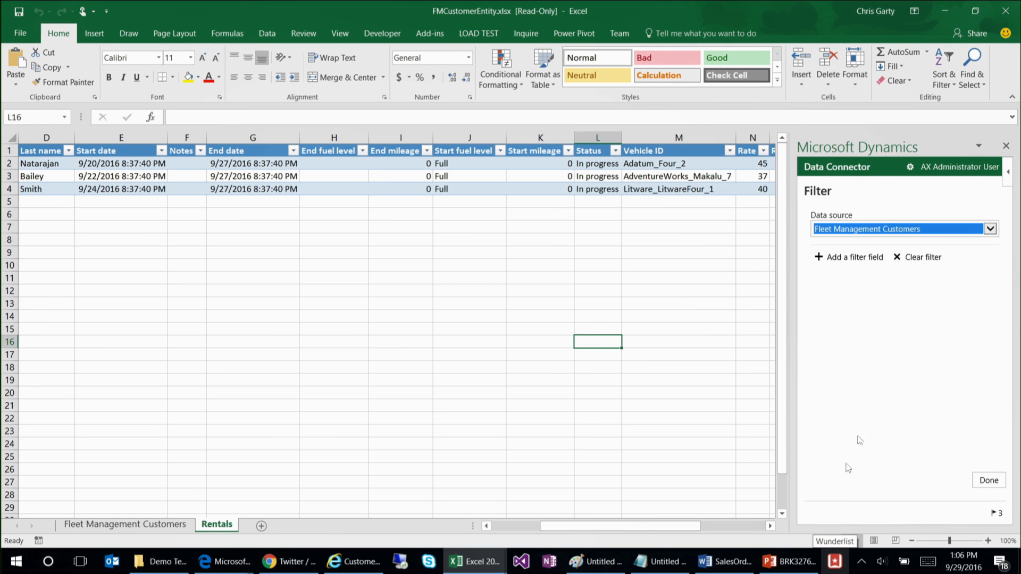
left_click(906, 237)
left_click(900, 234)
left_click(892, 247)
left_click(885, 232)
left_click(885, 239)
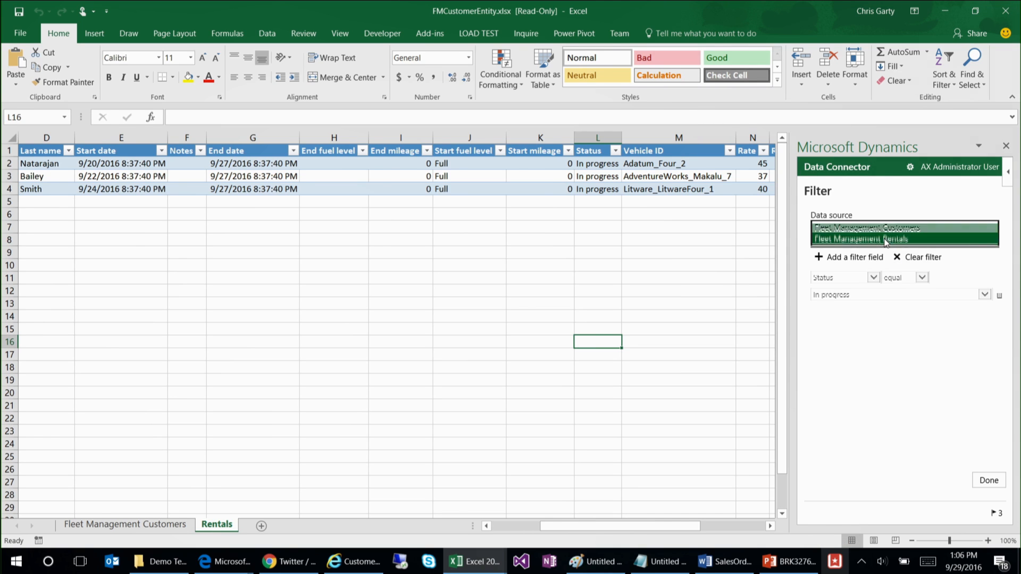
left_click(912, 257)
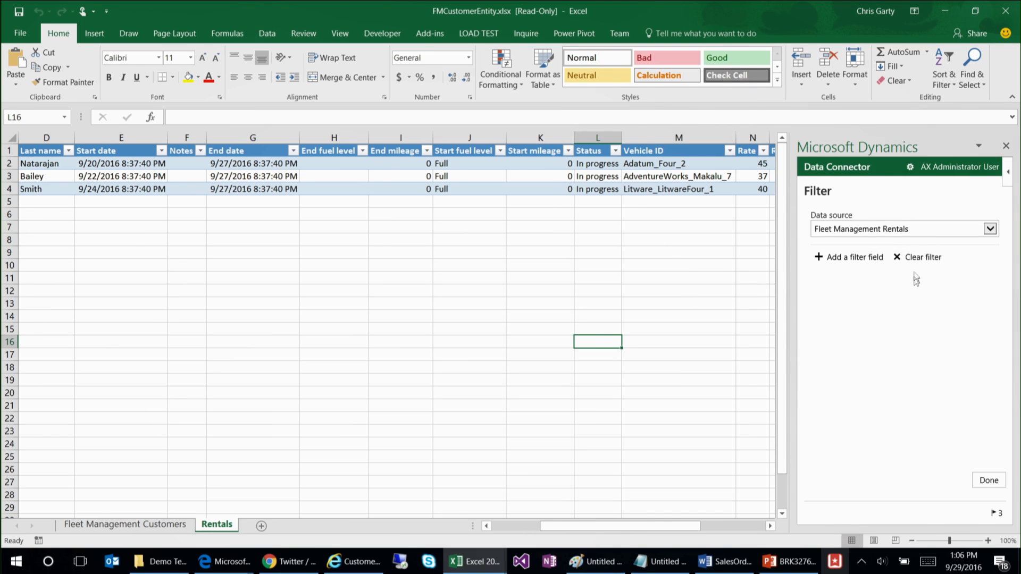
left_click(988, 480)
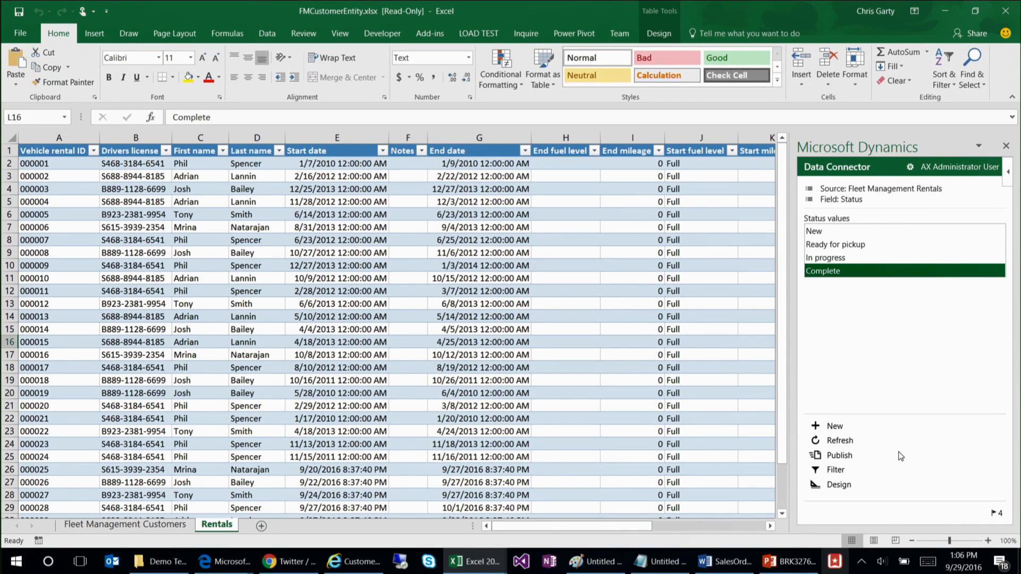
Step: Set the Data Connector's cell refresh limit to 10 and refresh the Rentals data, acknowledging the message
left_click(909, 169)
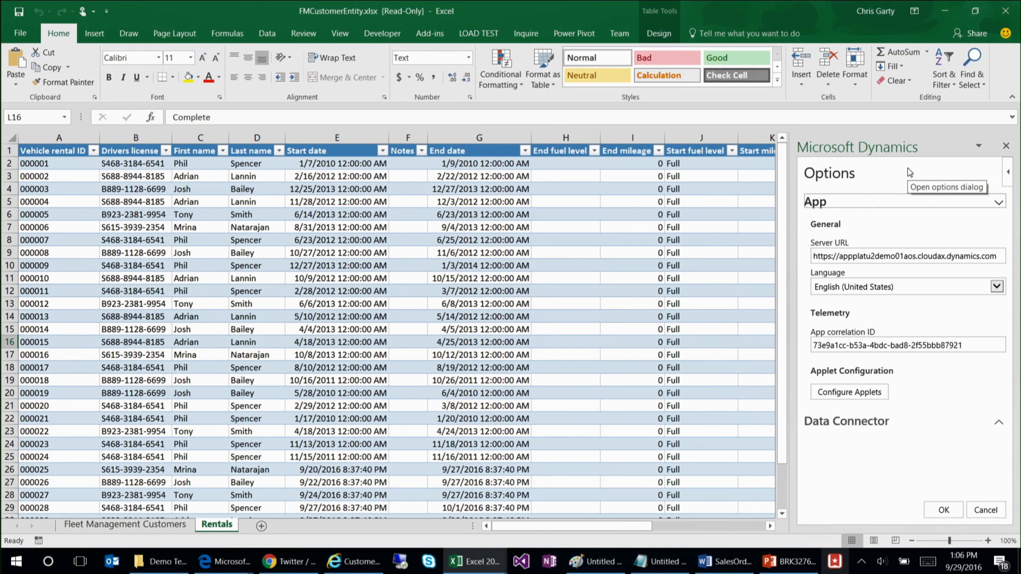
left_click(876, 424)
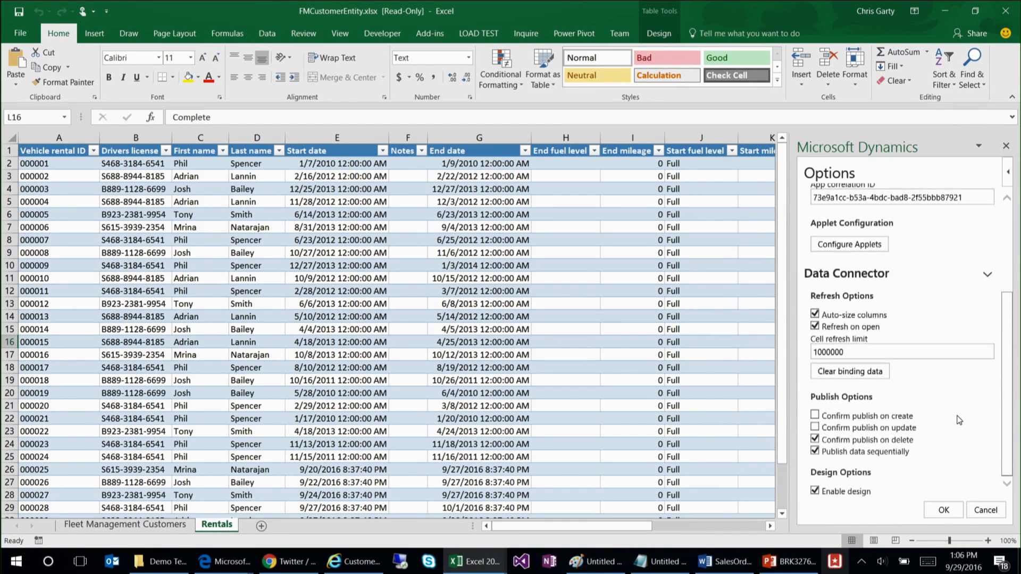
left_click_drag(844, 351, 830, 351)
key("BackSpace")
left_click(944, 510)
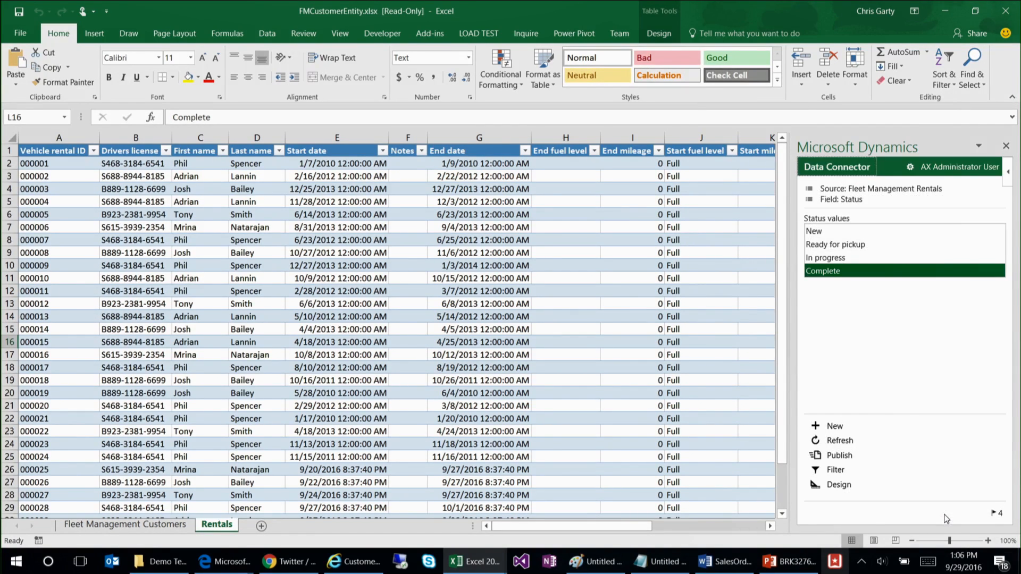
left_click(834, 448)
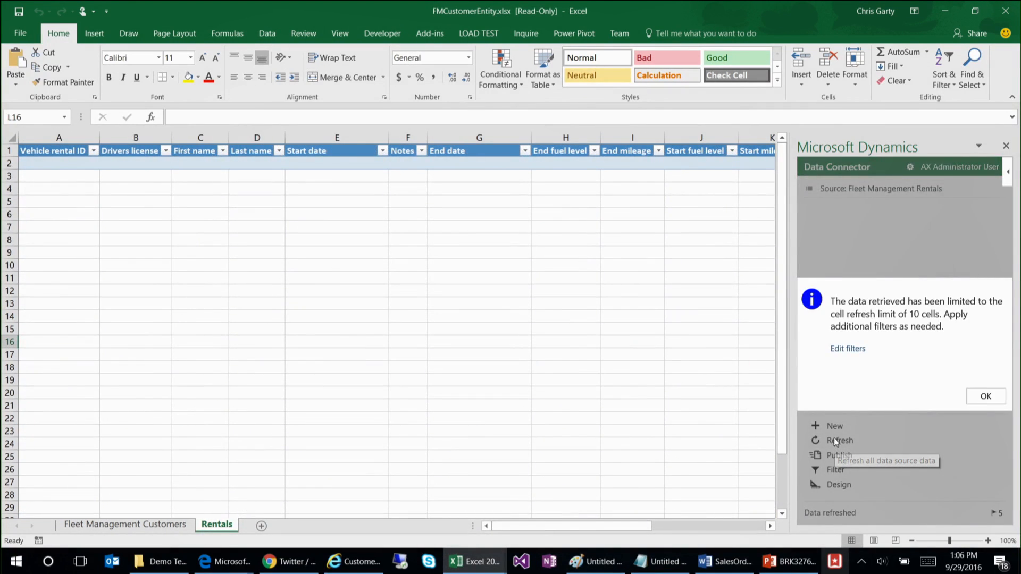
left_click(985, 398)
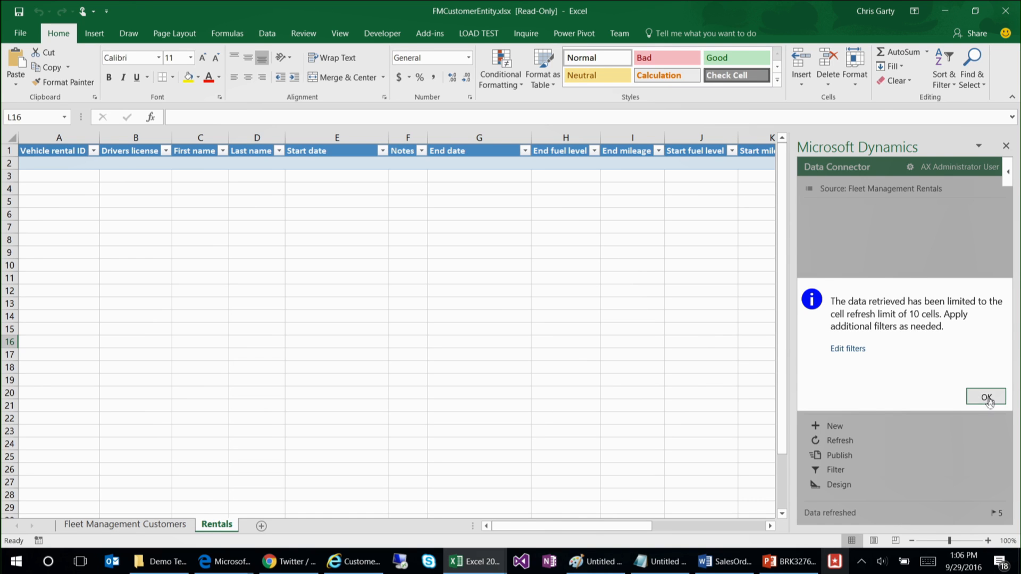
Step: From the Fleet Management Customers sheet, set the cell refresh limit to 100000 and refresh the workbook data, returning to the Rentals sheet
left_click(141, 526)
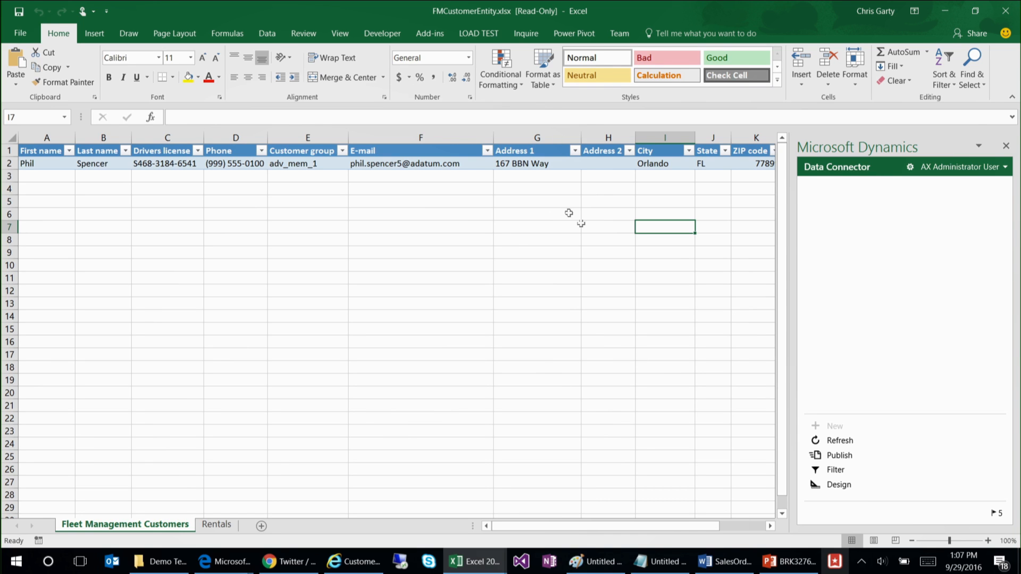
left_click(910, 167)
left_click(893, 421)
scroll(914, 425, "down", 3)
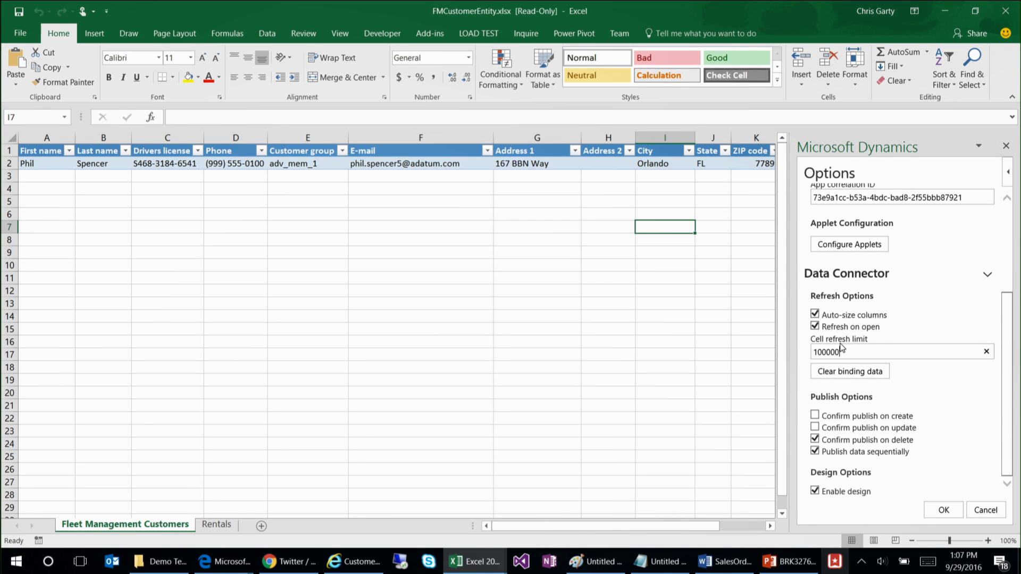
left_click(944, 510)
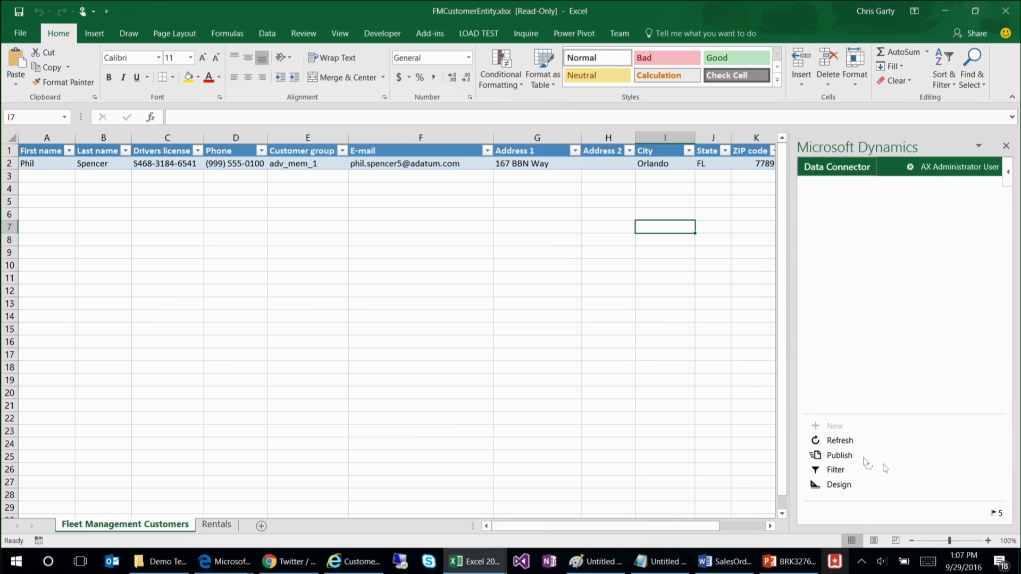
left_click(837, 455)
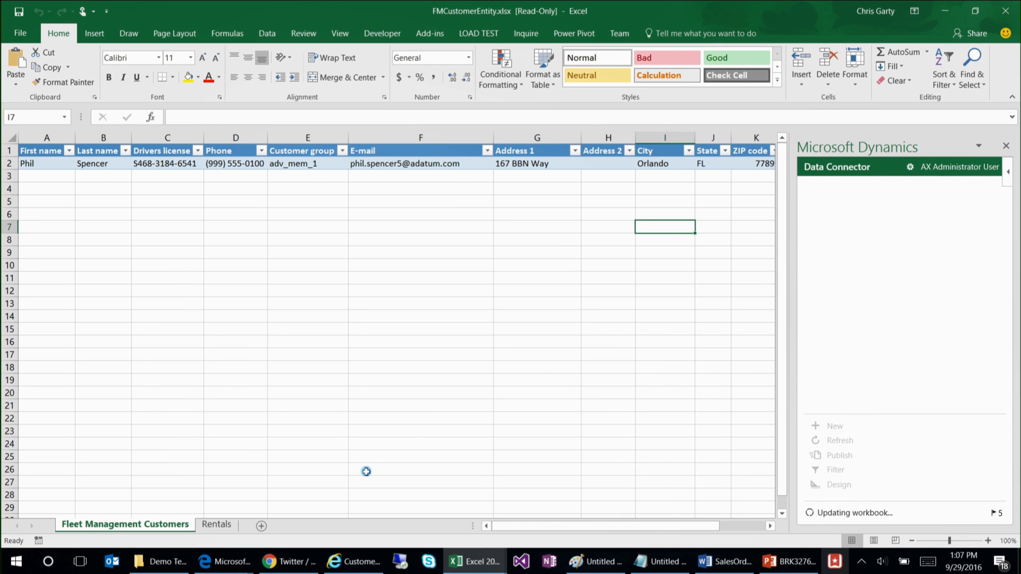
left_click(216, 525)
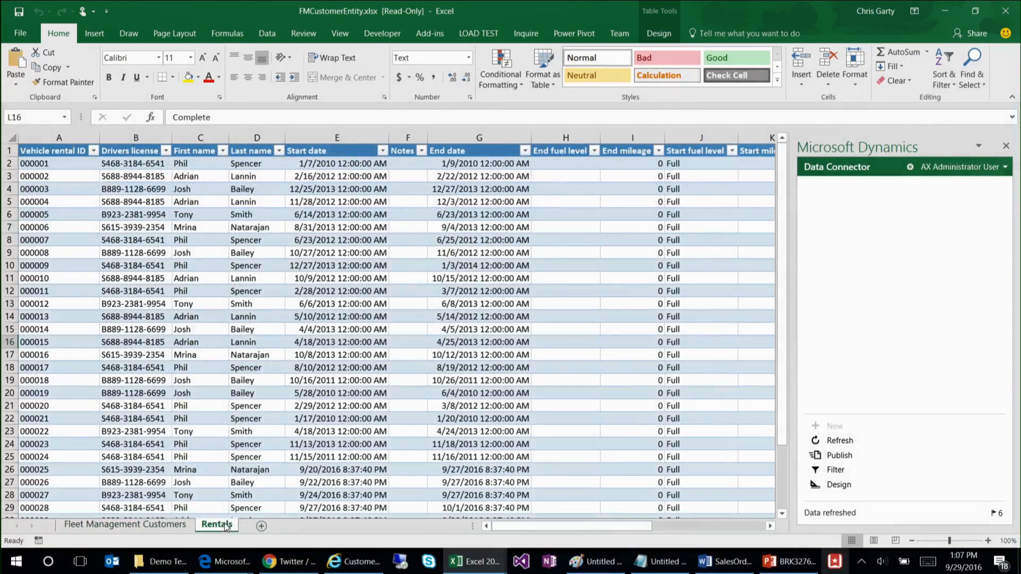
Step: Open the workbook's Data Connector design, view its label options, and return to the data source list
left_click(330, 387)
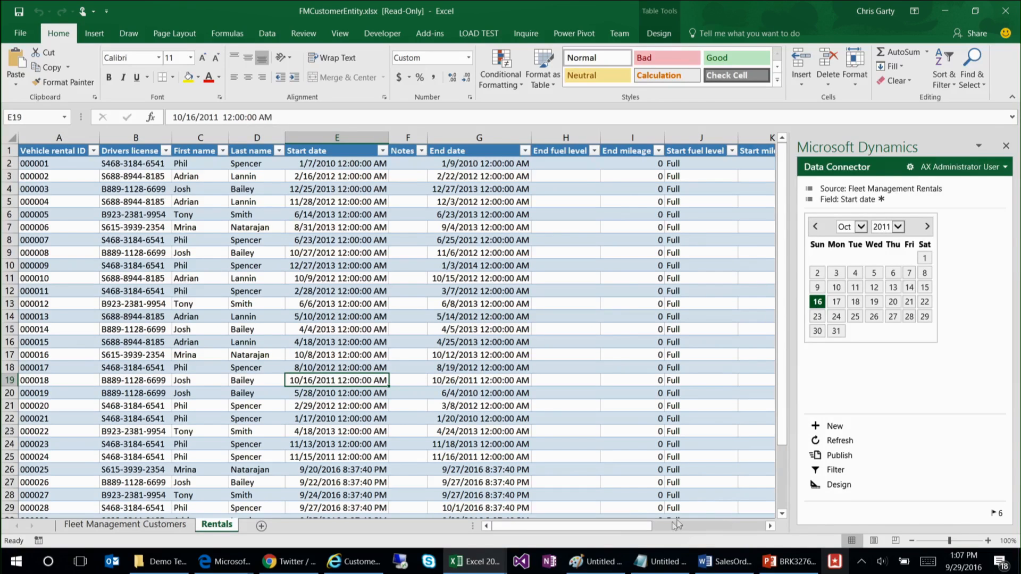
left_click(839, 483)
left_click(912, 216)
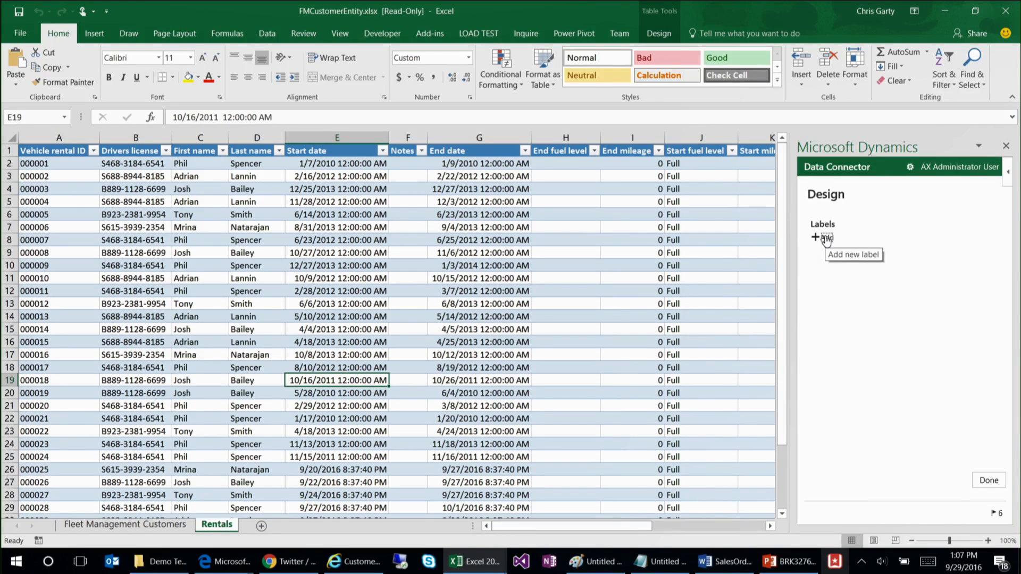
left_click(988, 480)
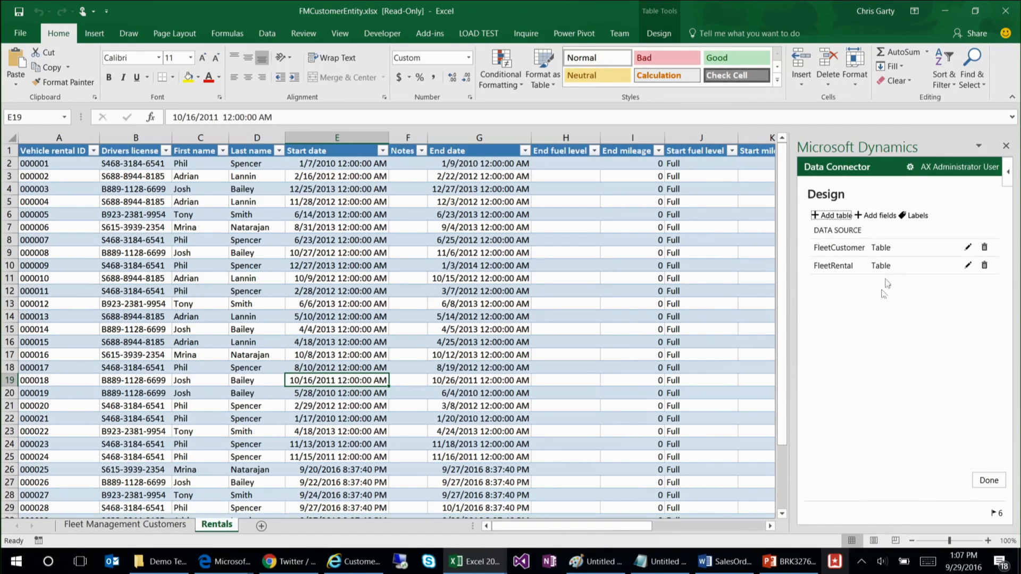
Step: Edit the FleetRental table design and remove the StartFuelLevel, StartMileage and State fields from its selected fields
left_click(967, 266)
scroll(1007, 360, "down", 4)
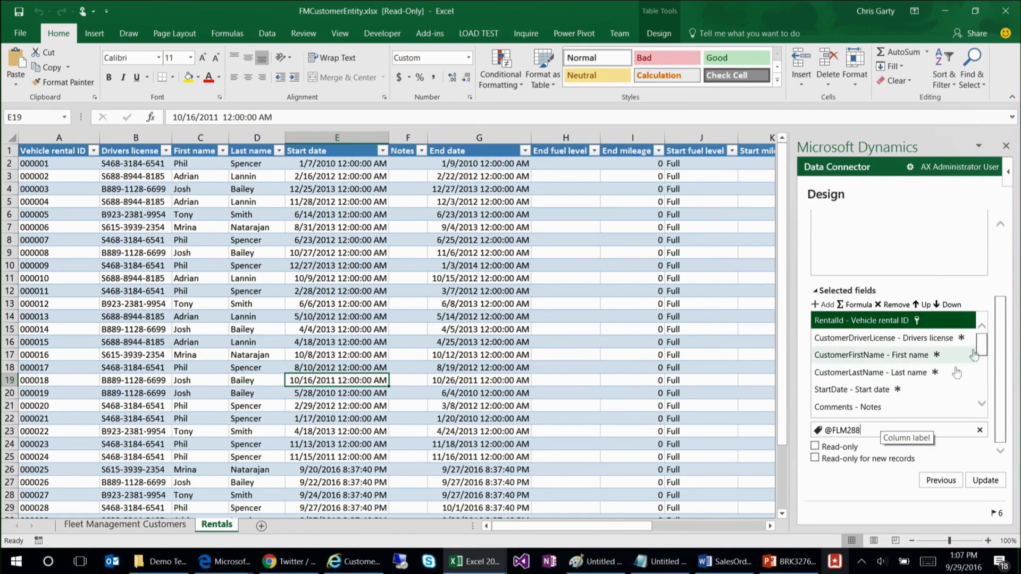
mouse_move(984, 354)
left_mouse_down()
mouse_move(981, 402)
mouse_move(983, 372)
left_mouse_up()
left_click(853, 380, "shift")
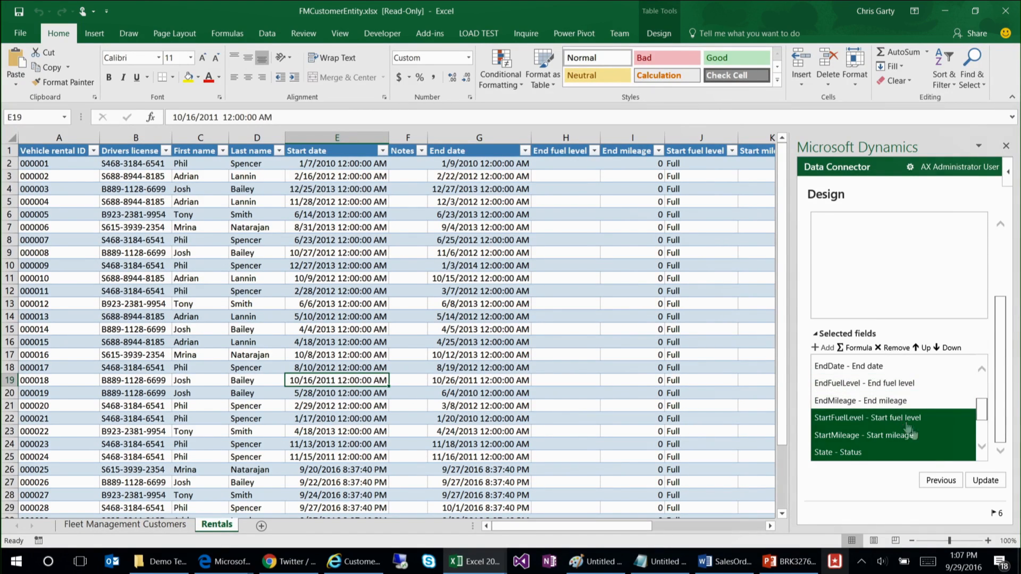
left_click(893, 348)
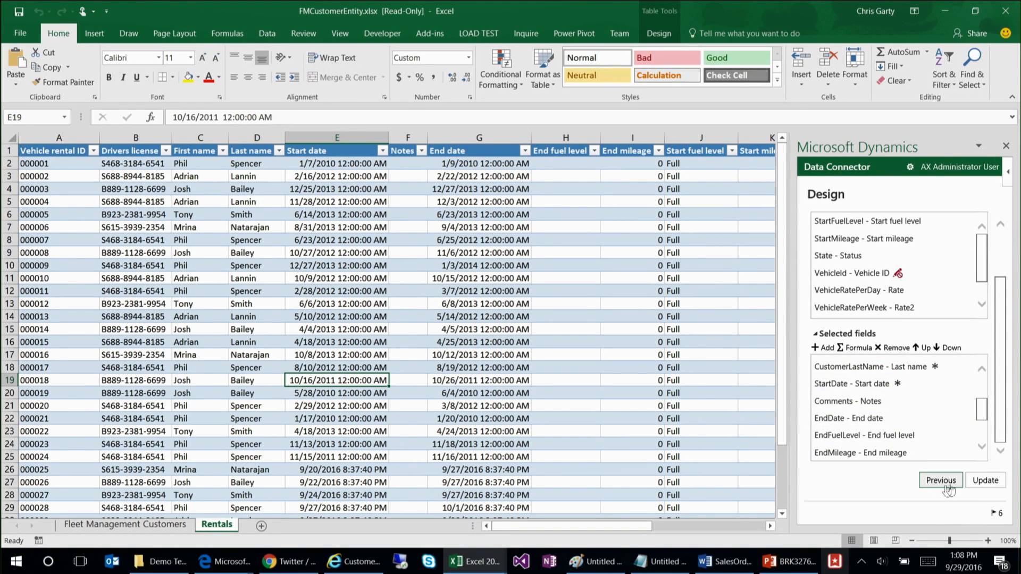
Step: Change the EndMileage field's column label to "Stop mileage" and update the FleetRental table
left_click(972, 453)
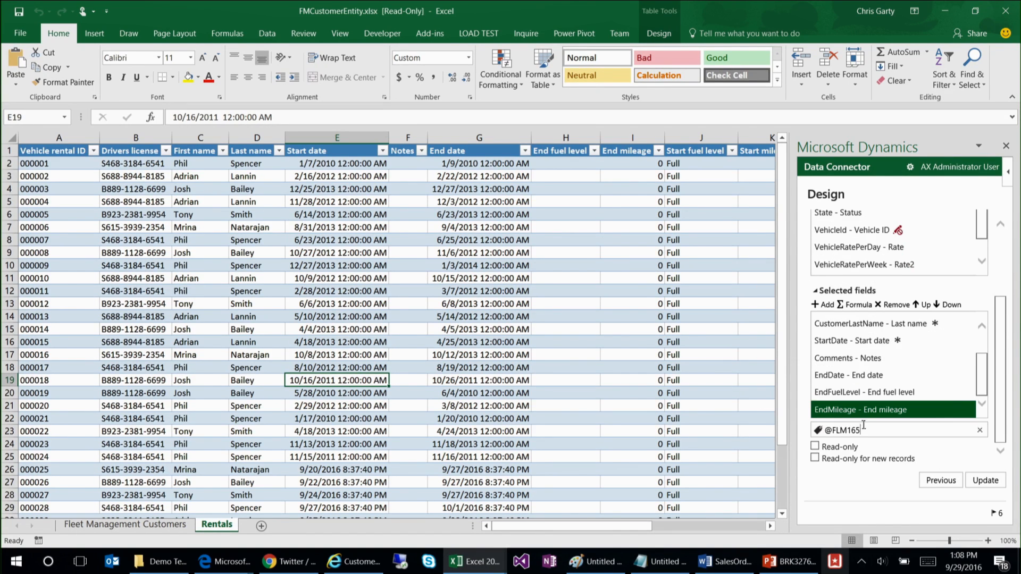
double_click(887, 430)
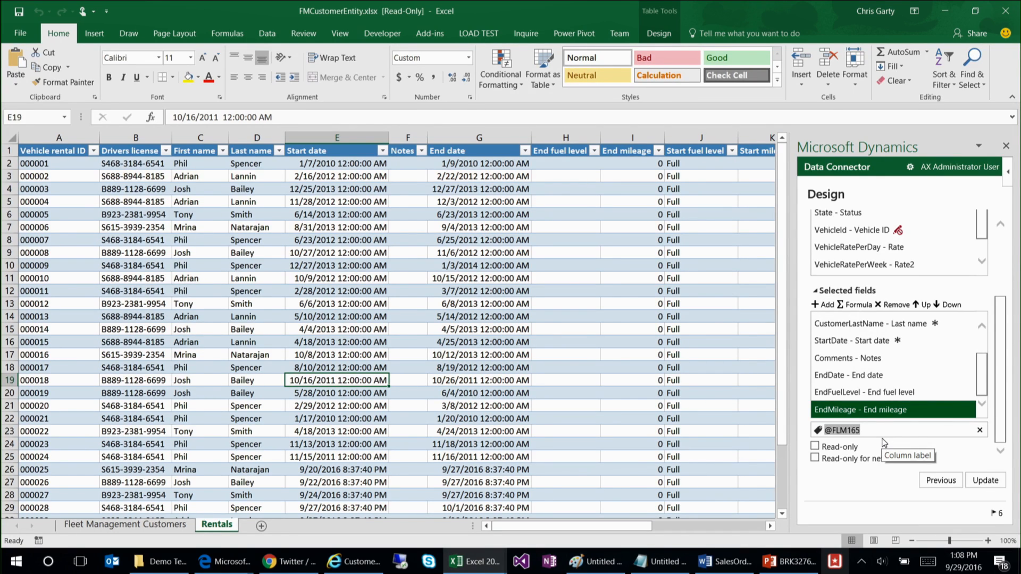
type("Stop mil")
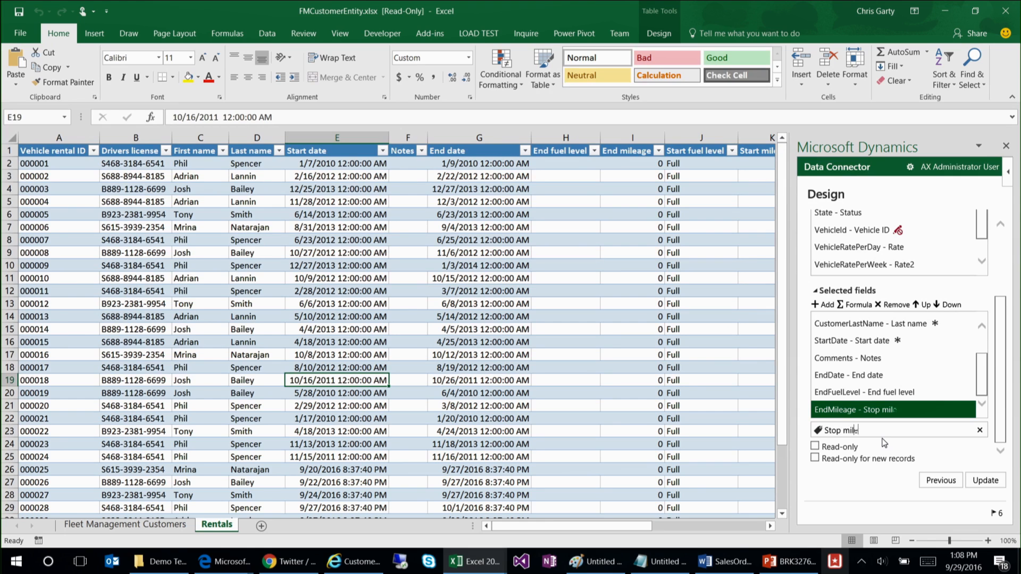
type("eage")
left_click(985, 484)
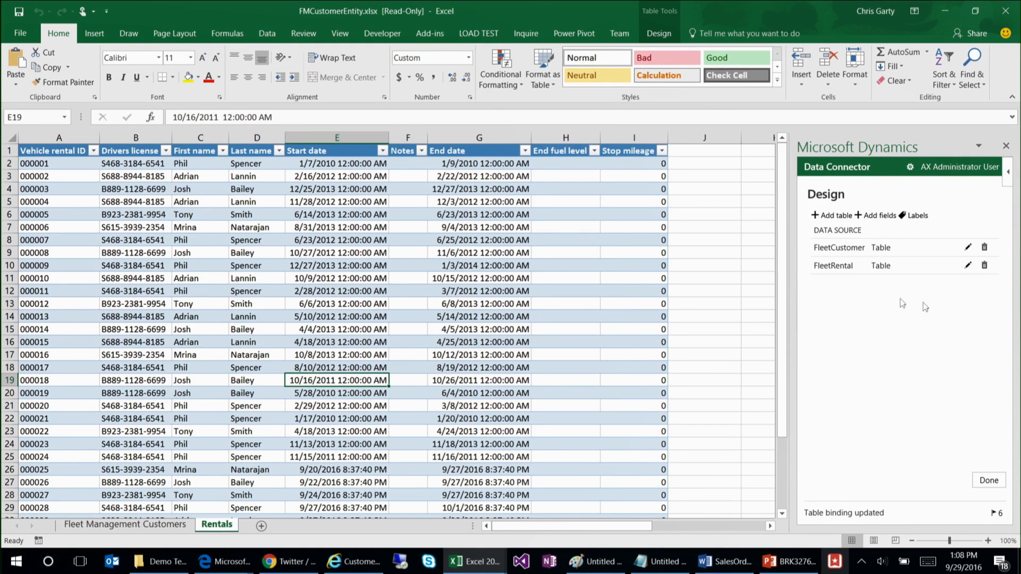
Step: Reopen the FleetRental table design and add a formula column to its selected fields
left_click(968, 265)
scroll(996, 412, "down", 3)
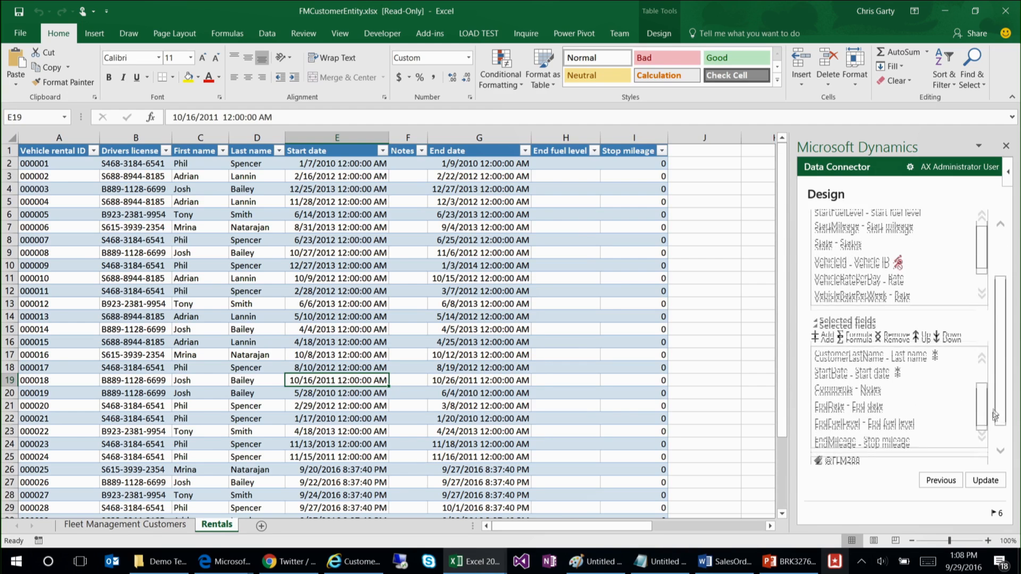
left_click_drag(995, 412, 993, 443)
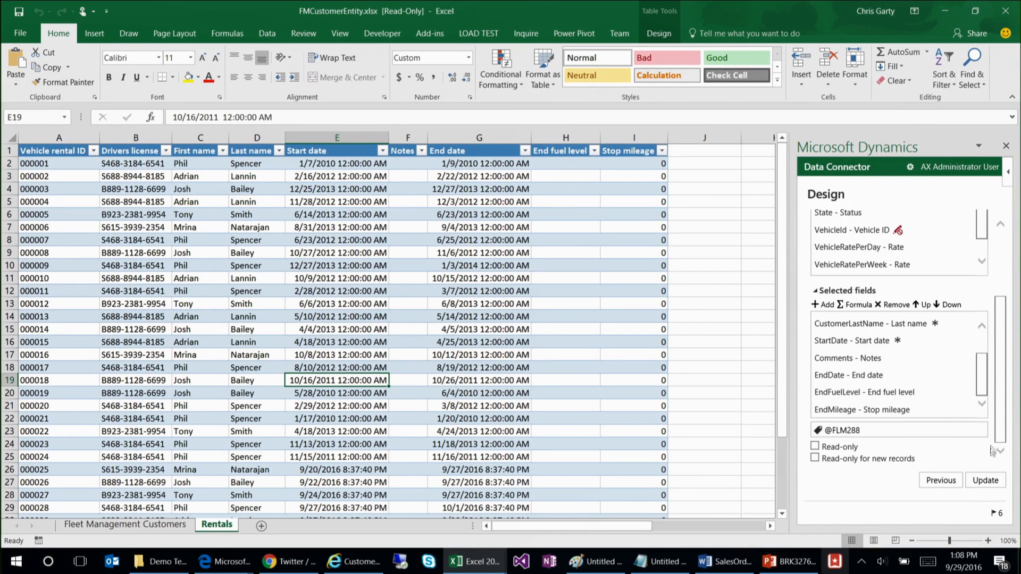
left_click(857, 307)
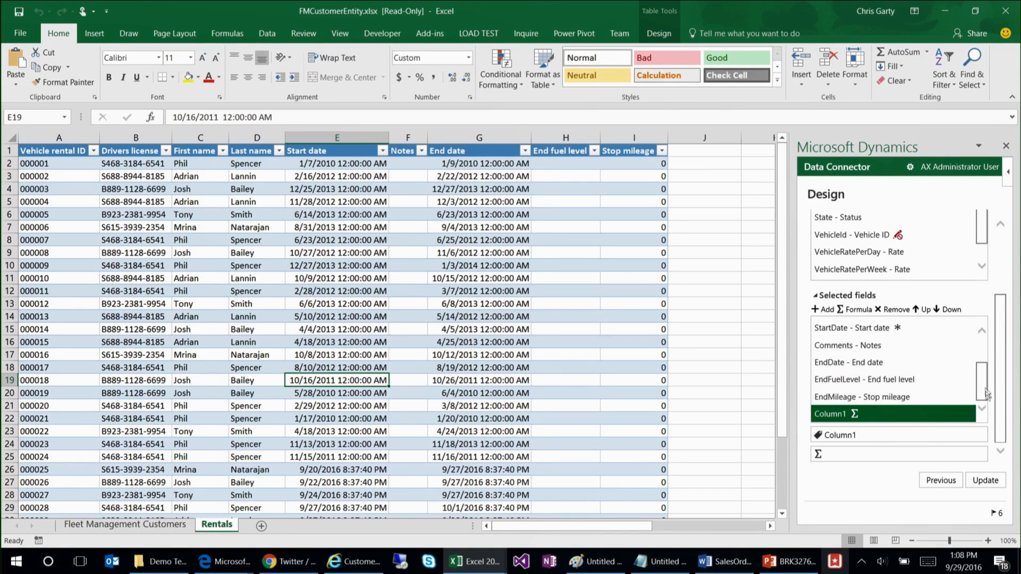
Step: Add the StartMileage field from the available fields back to the FleetRental table's selected fields
left_click_drag(999, 403, 1001, 391)
left_click_drag(978, 253, 977, 247)
left_click(912, 223)
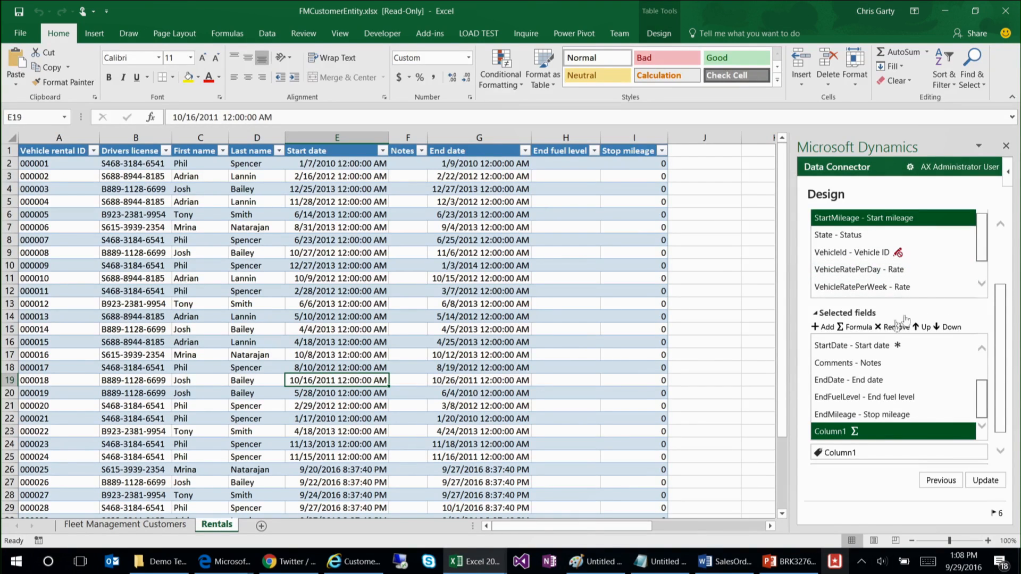
scroll(883, 236, "down", 1)
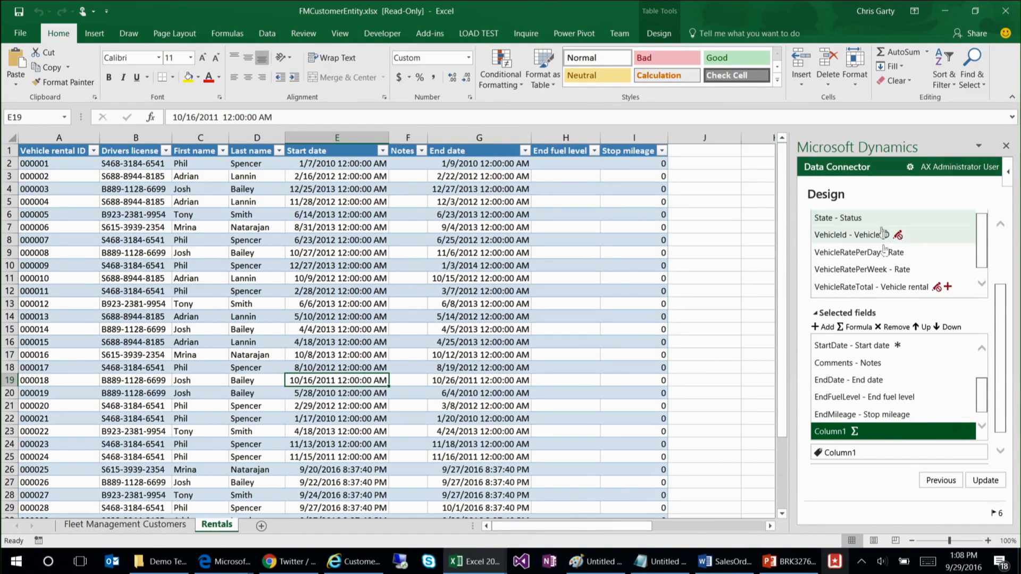
left_click_drag(1003, 342, 985, 394)
Step: Reorder the selected fields so StartMileage comes before EndMileage and the formula column comes last
left_click(919, 310)
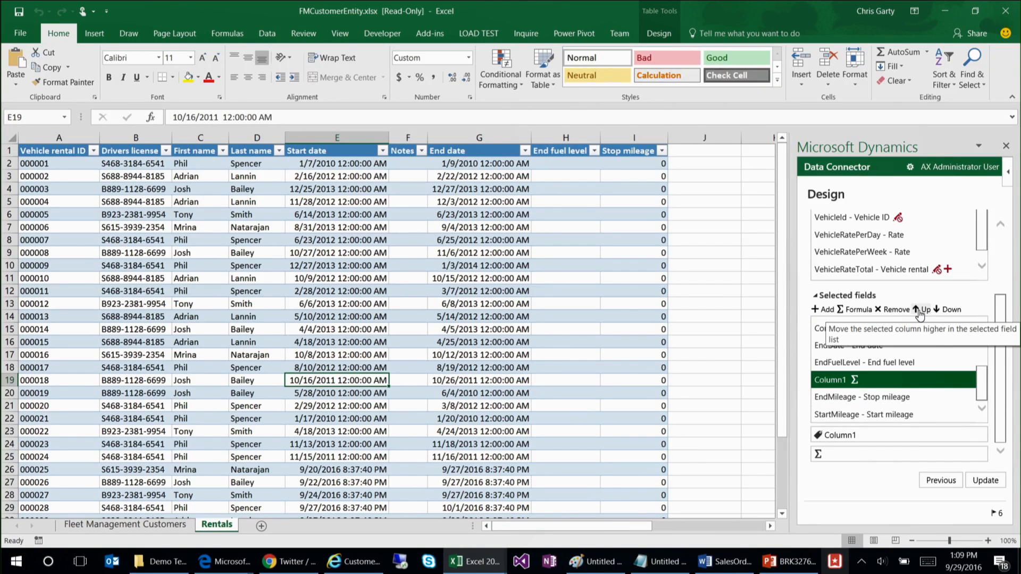
left_click(948, 310)
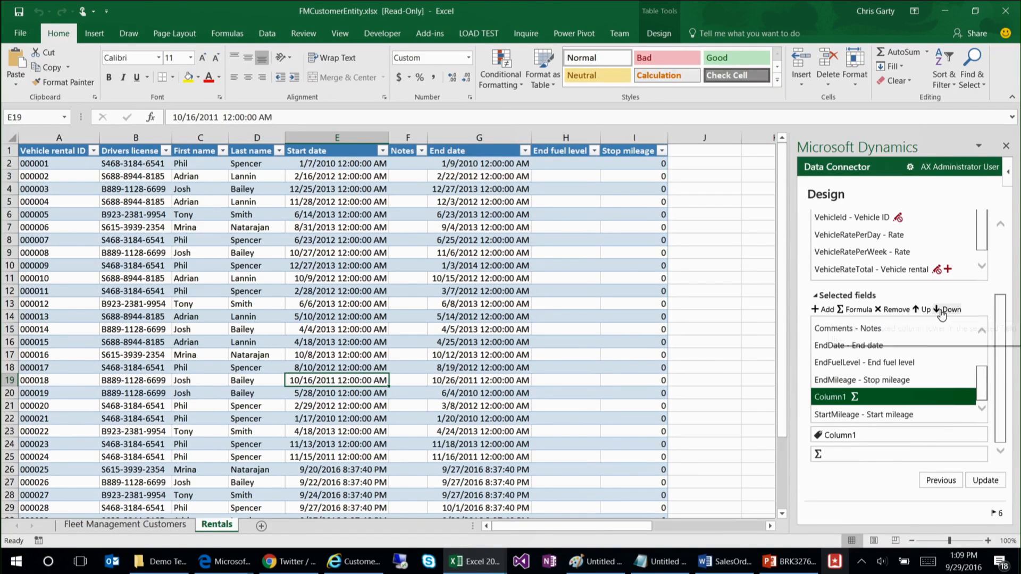
left_click(849, 415)
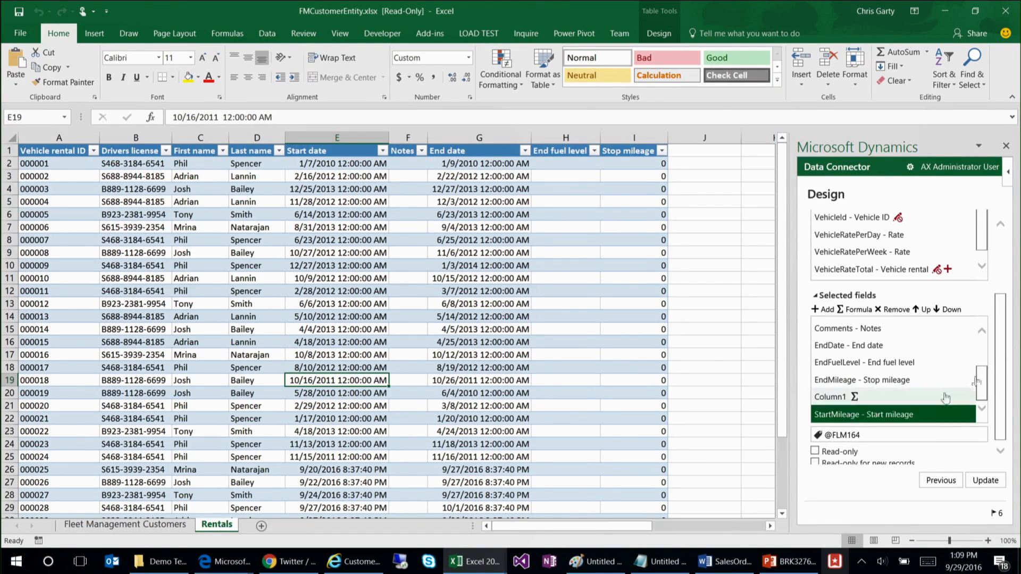
left_click(921, 309)
left_click(922, 311)
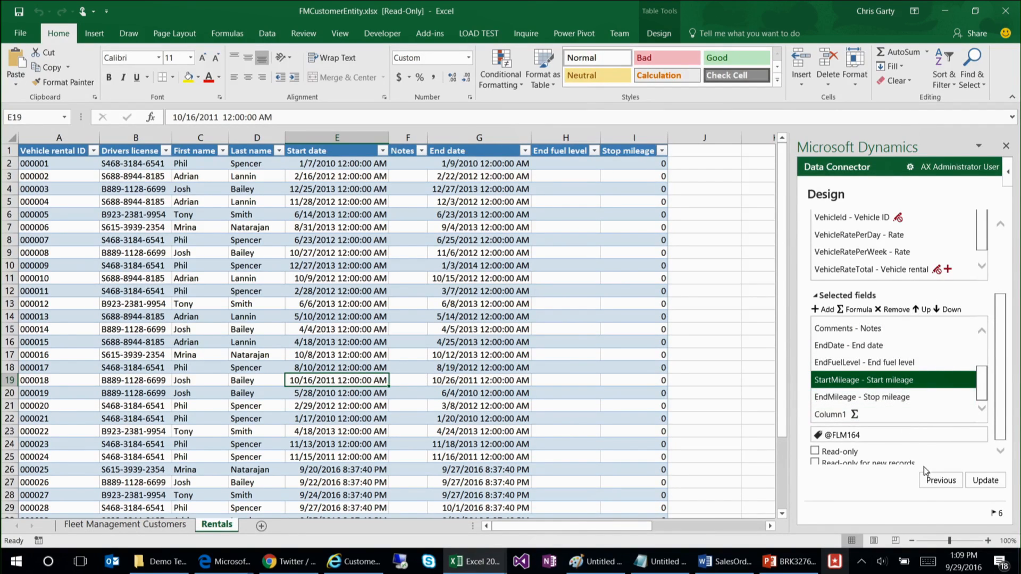
Step: Label the formula column "Mile calc" and update the FleetRental table
left_click(876, 418)
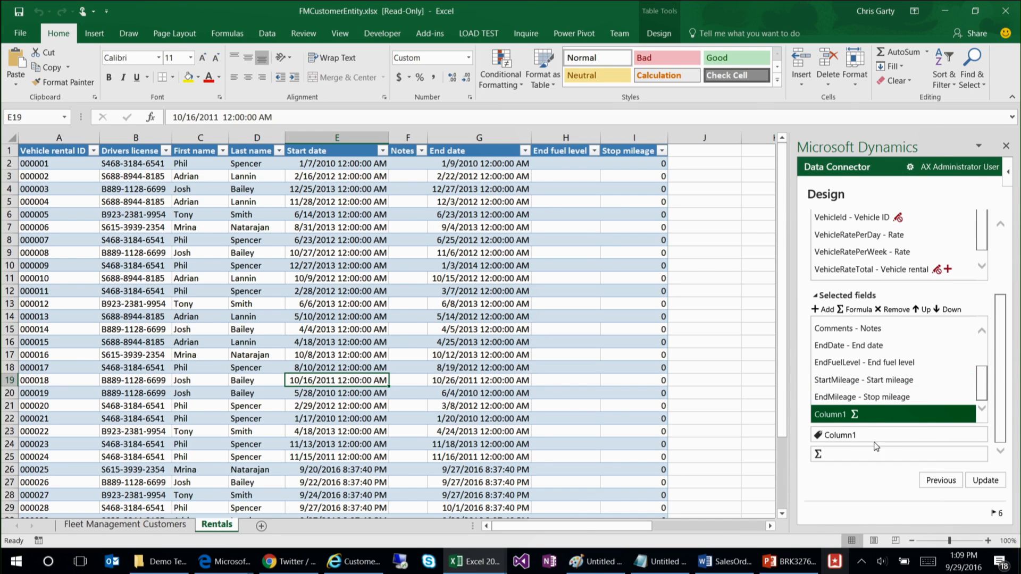
double_click(876, 445)
type("Mile")
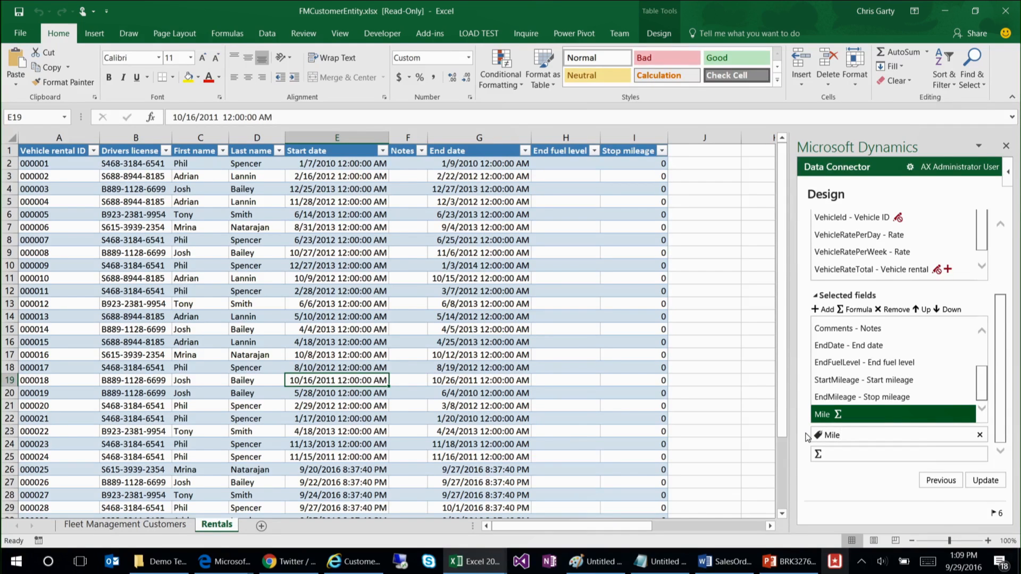
type("cal")
left_click(986, 480)
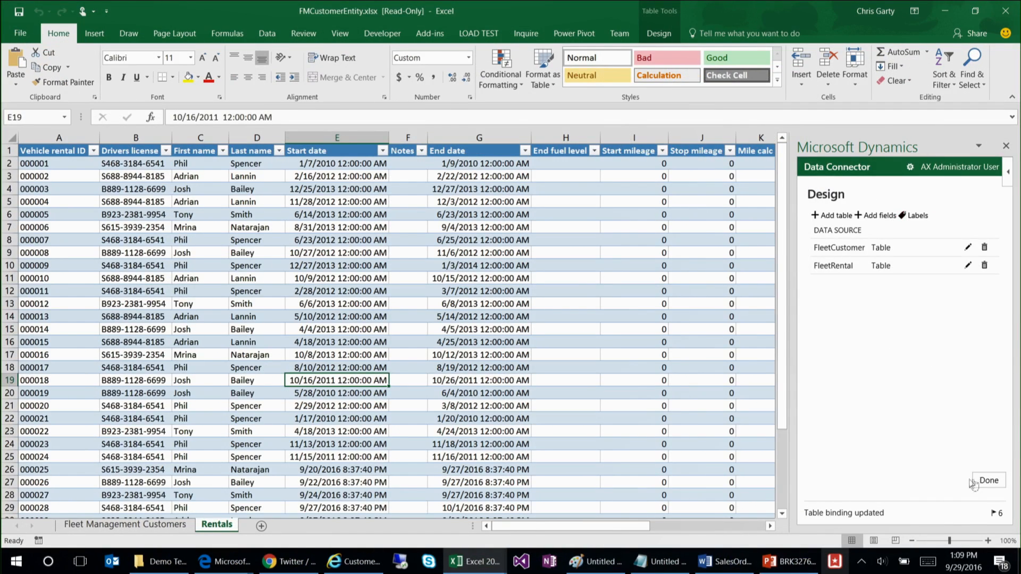
Step: Finish the design and refresh the Rentals data, confirming the prompt
left_click(982, 482)
left_click(840, 441)
left_click(944, 398)
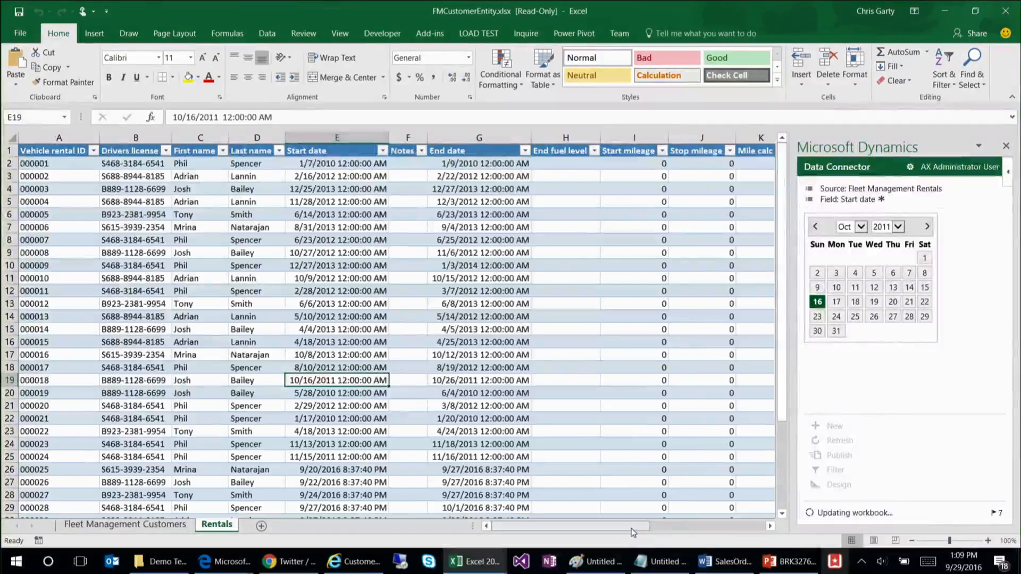
Step: Enter 100 as the Start mileage of the first rental in row 2
left_click(539, 164)
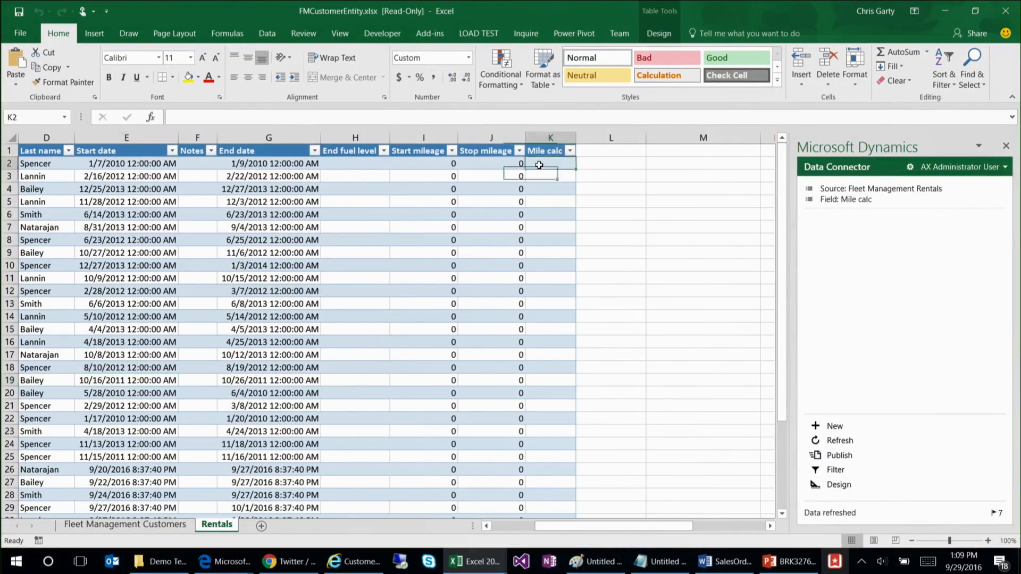
left_click(451, 162)
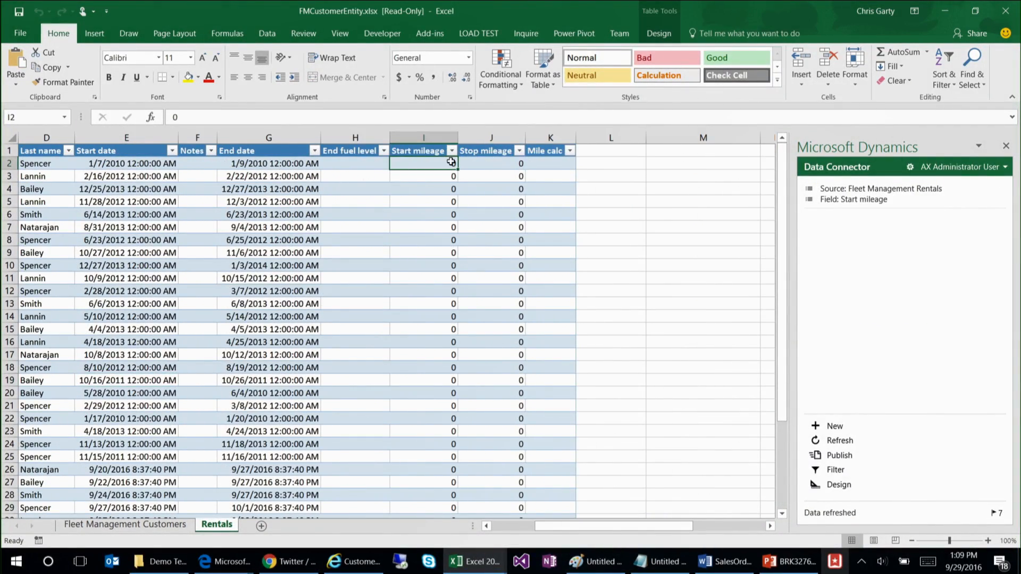
type("100")
key("Tab")
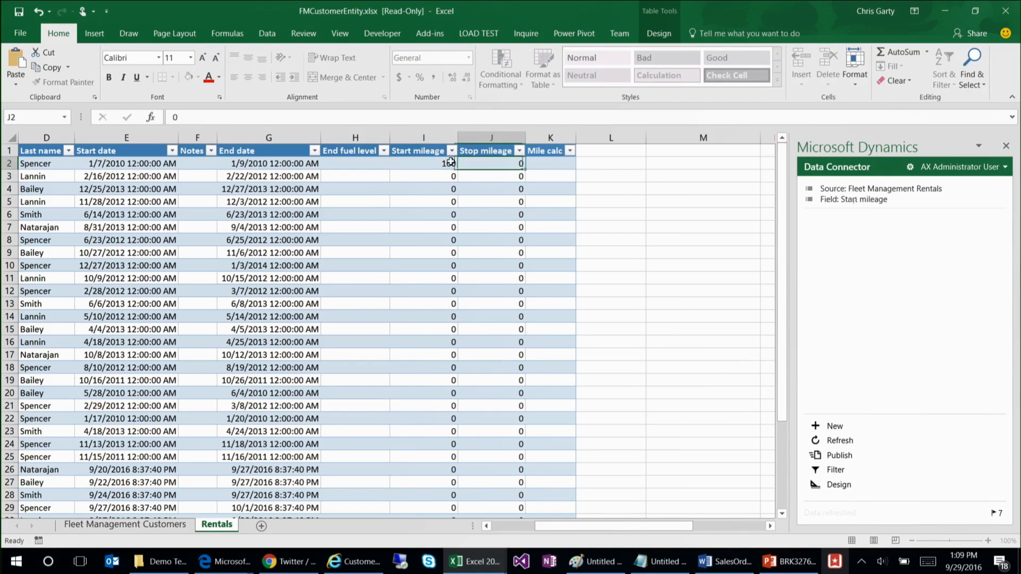
Step: Enter 500 as the first rental's Stop mileage and calculate its Mile calc as Stop mileage minus Start mileage
type("500")
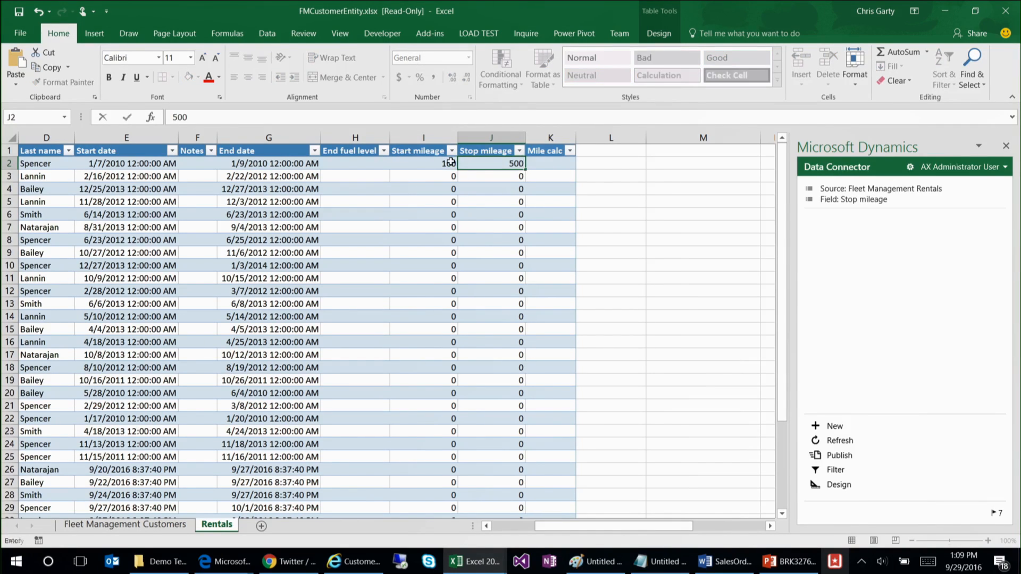
key("Tab")
type("=")
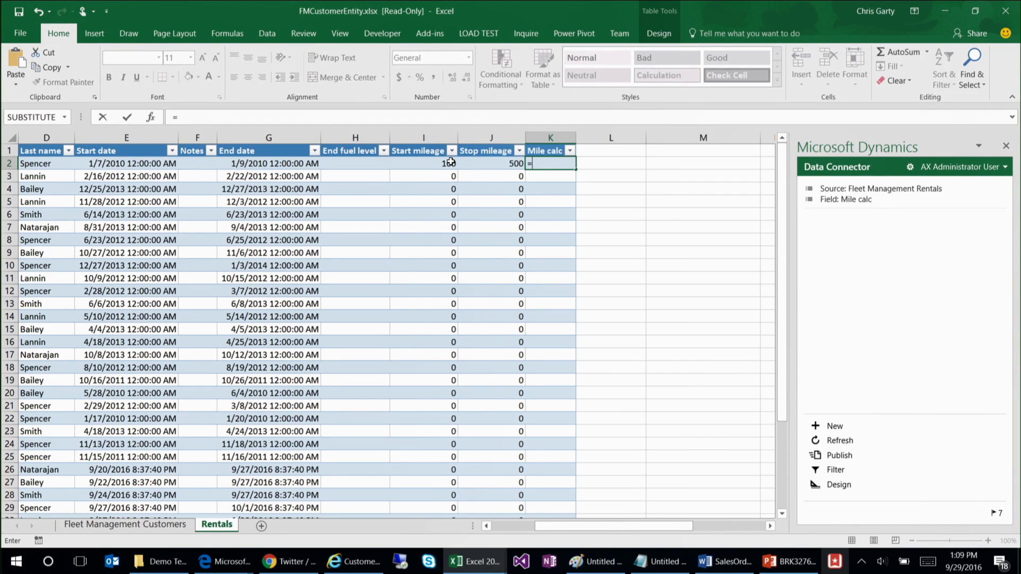
left_click(499, 166)
type("-")
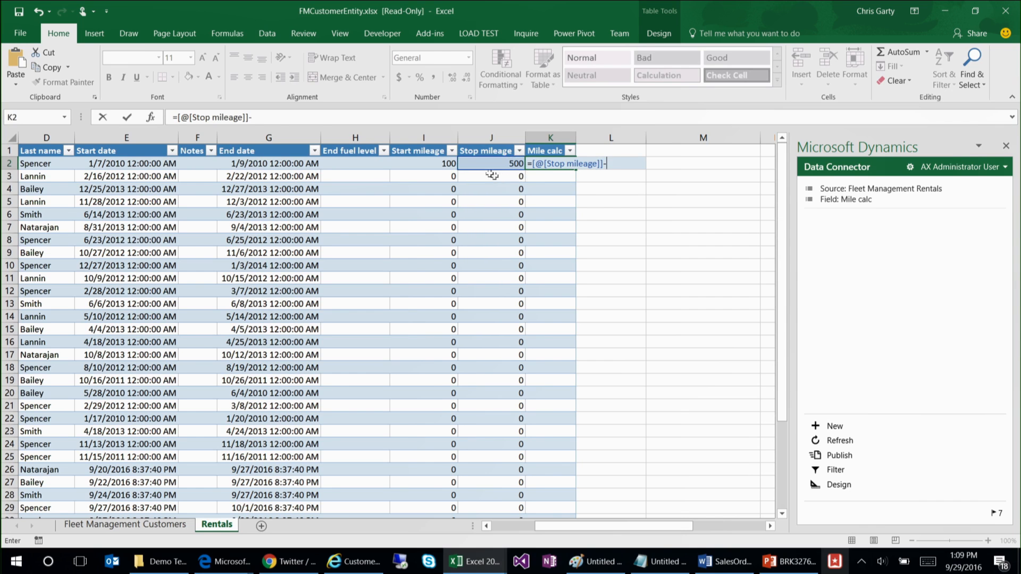
left_click(438, 161)
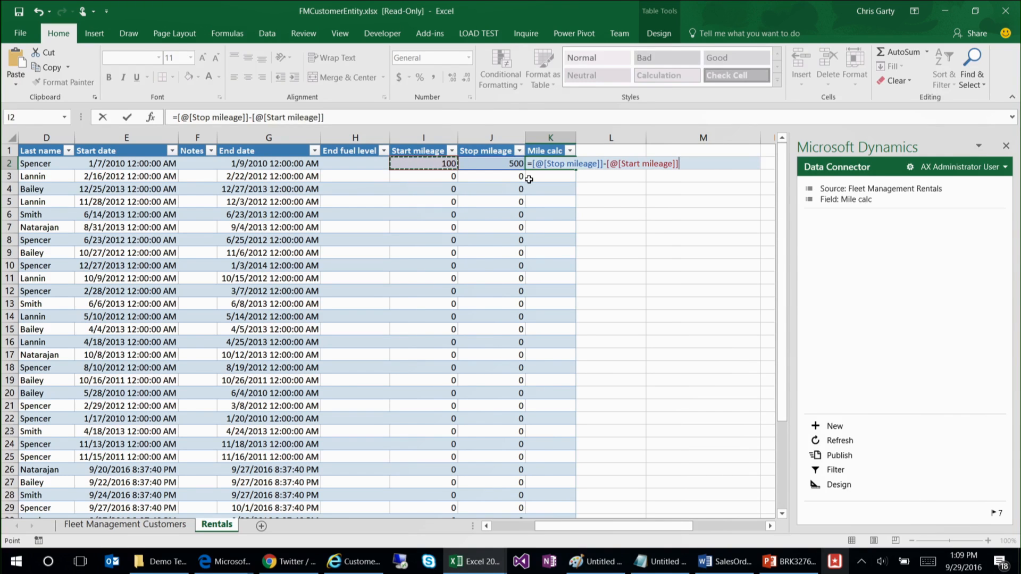
key("ctrl+Return")
Step: Copy the formula =[@[Stop mileage]]-[@[Start mileage]] into the Mile calc column's design and update the FleetRental table
left_click_drag(374, 116, 132, 119)
key("ctrl+c")
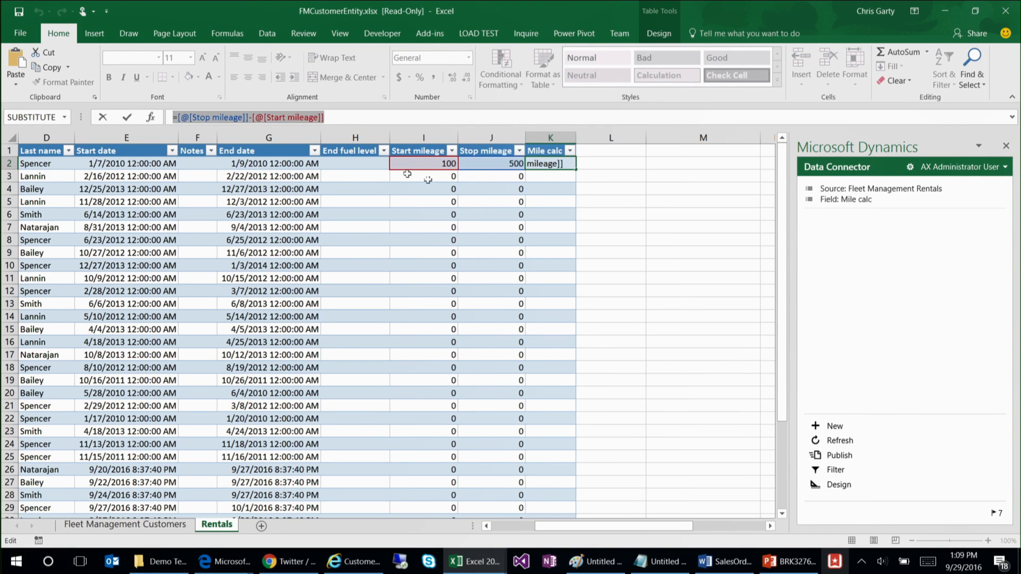
key("Escape")
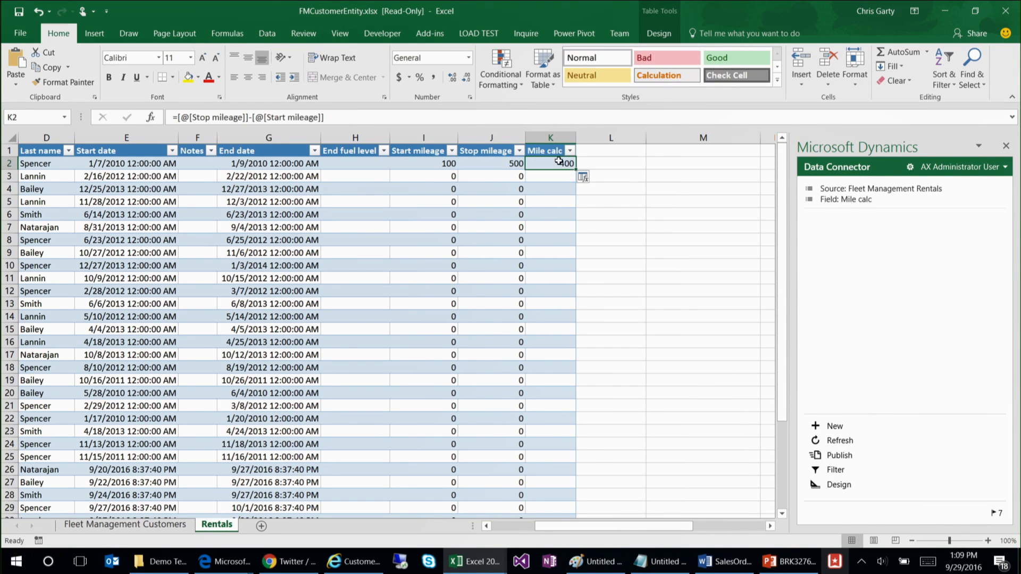
left_click(839, 485)
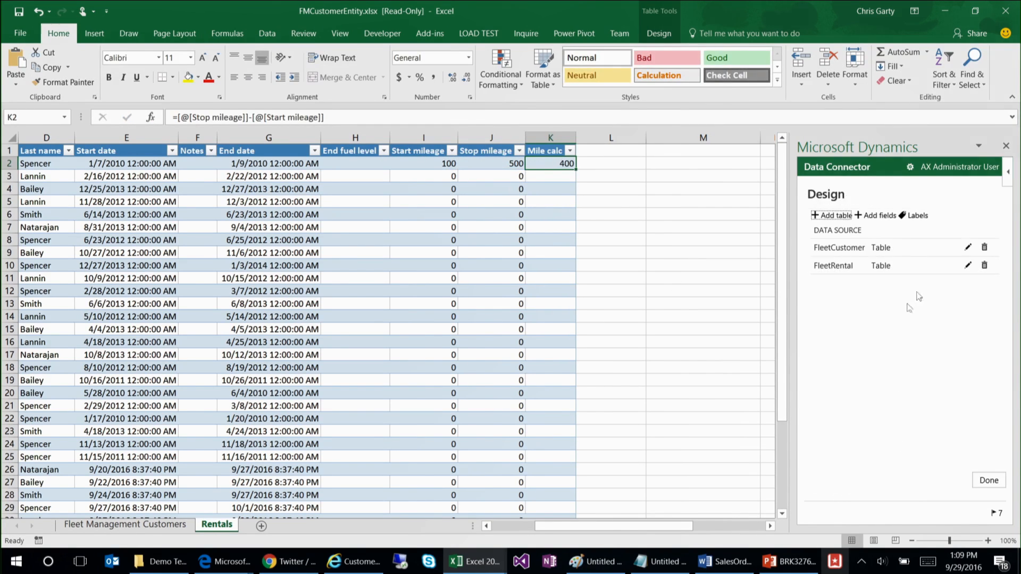
left_click(967, 265)
scroll(1004, 370, "down", 1)
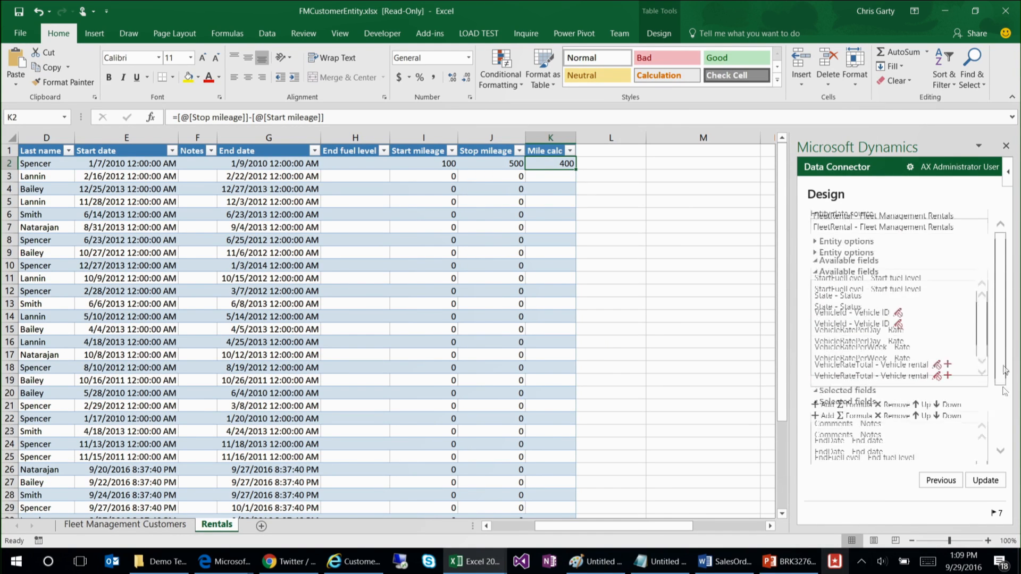
left_click(893, 420)
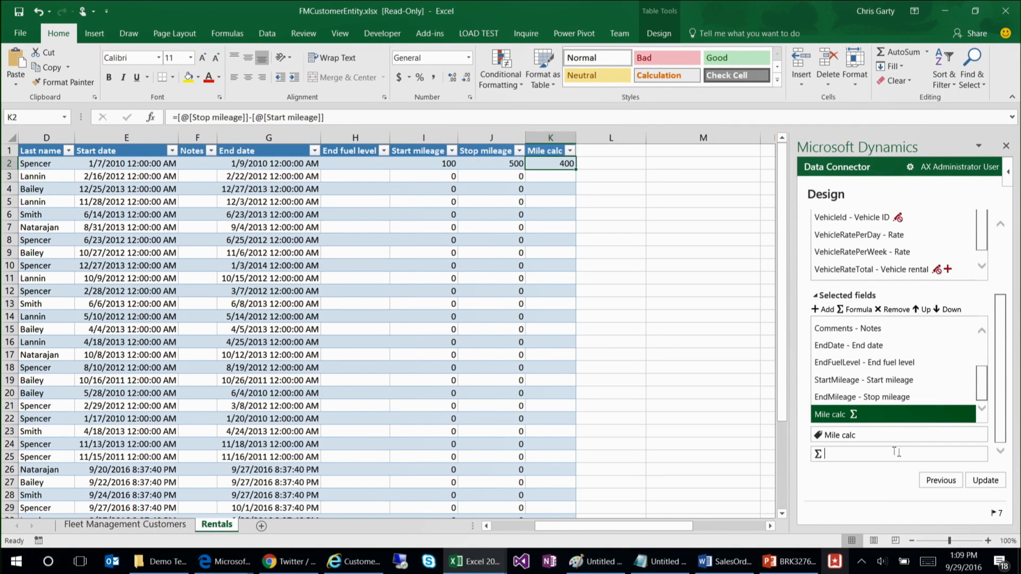
key("ctrl+v")
left_click(985, 480)
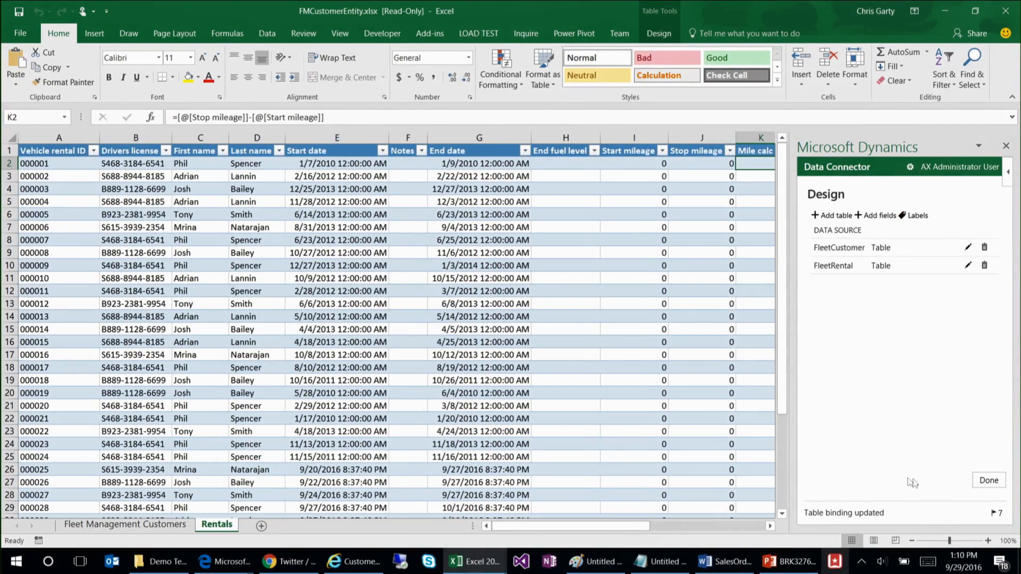
Step: Finish the design and refresh the Rentals data, accepting that workbook changes are overwritten
left_click(982, 484)
left_click_drag(643, 526, 702, 526)
left_click(836, 441)
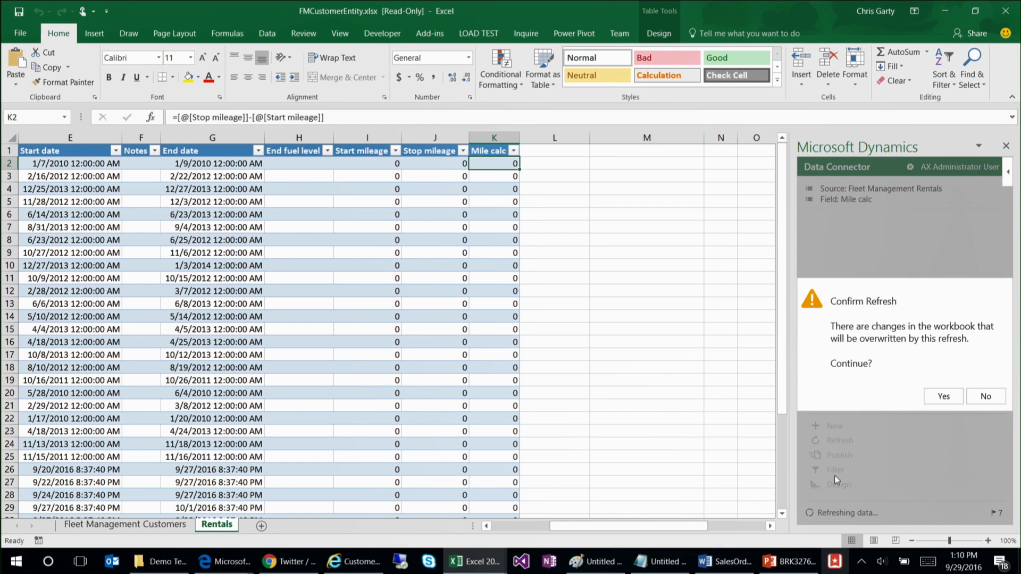
left_click(951, 399)
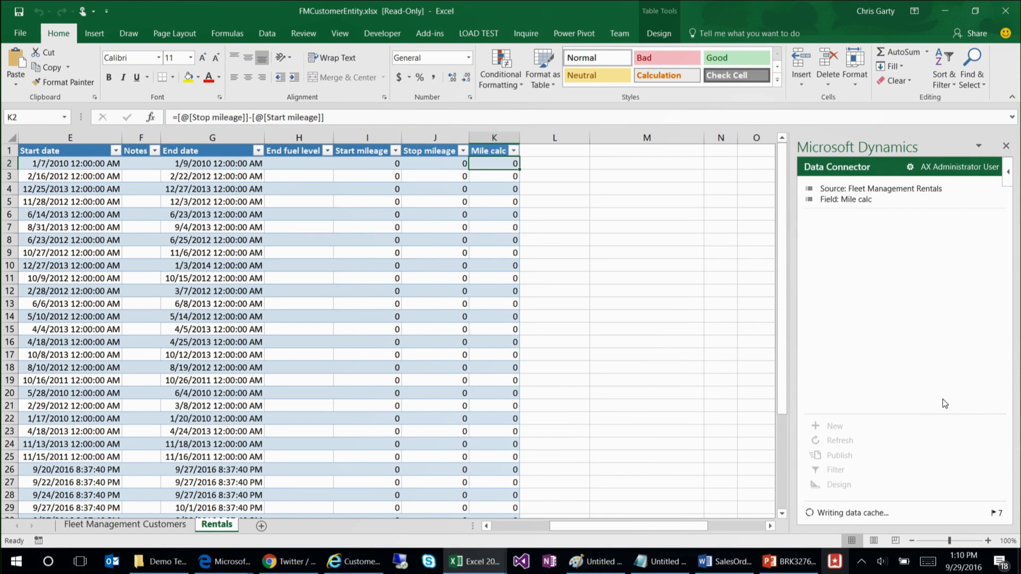
Step: Examine the Mile calc column's cells across several rental rows
left_click_drag(566, 525, 609, 525)
left_click(540, 328)
left_click(547, 229)
left_click(558, 201)
left_click(558, 189)
left_click(535, 218)
left_click(550, 265)
left_click(551, 303)
Step: Enter 100 as Start mileage and 500 as Stop mileage for the first rental in row 2
left_click(433, 166)
type("100")
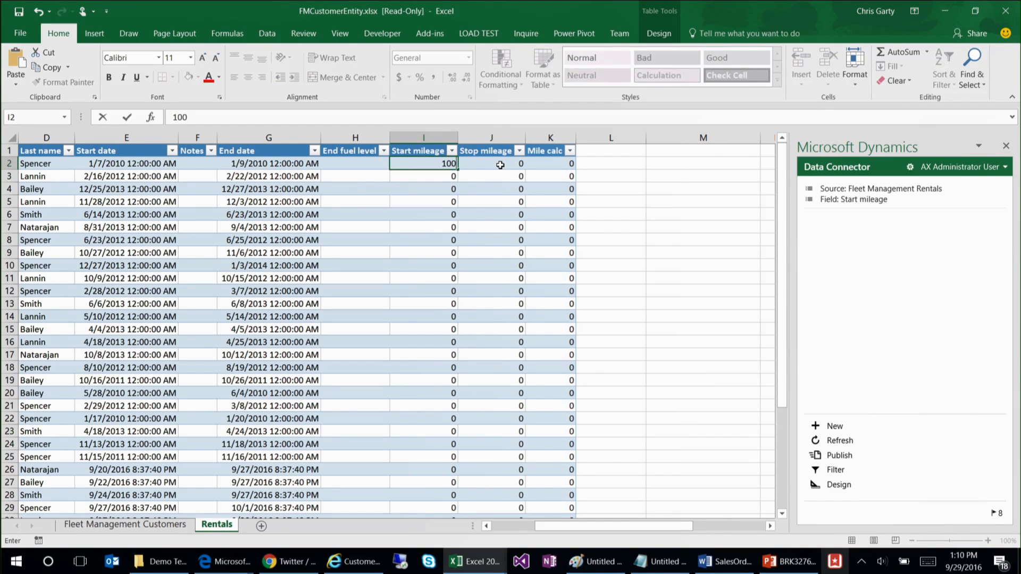
left_click(500, 166)
type("500")
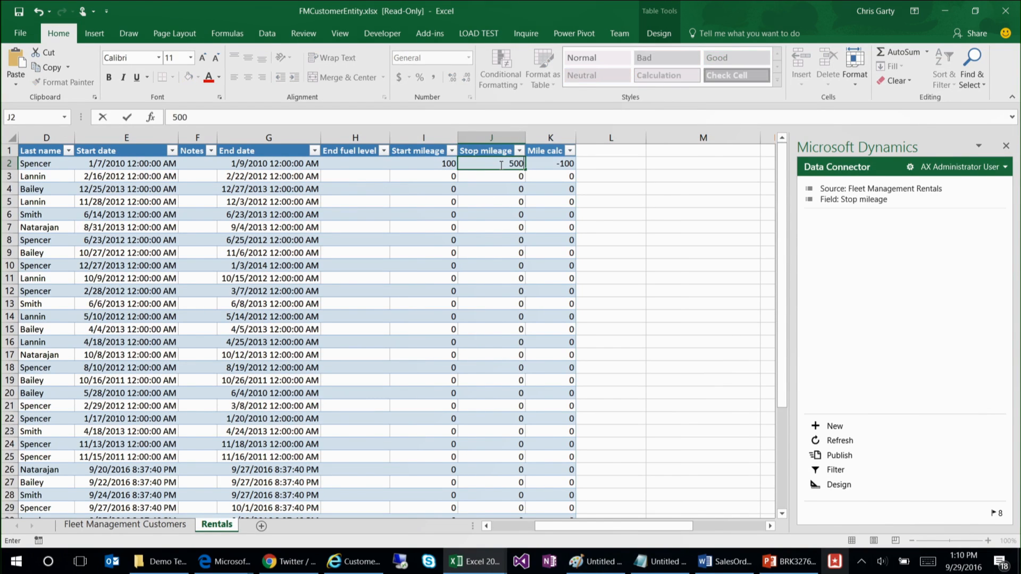
key("Return")
Step: Enter Start and Stop mileages of 200 and 1000 in row 3, and 300 and 2000 in row 4
type("200")
key("Tab")
type("1000")
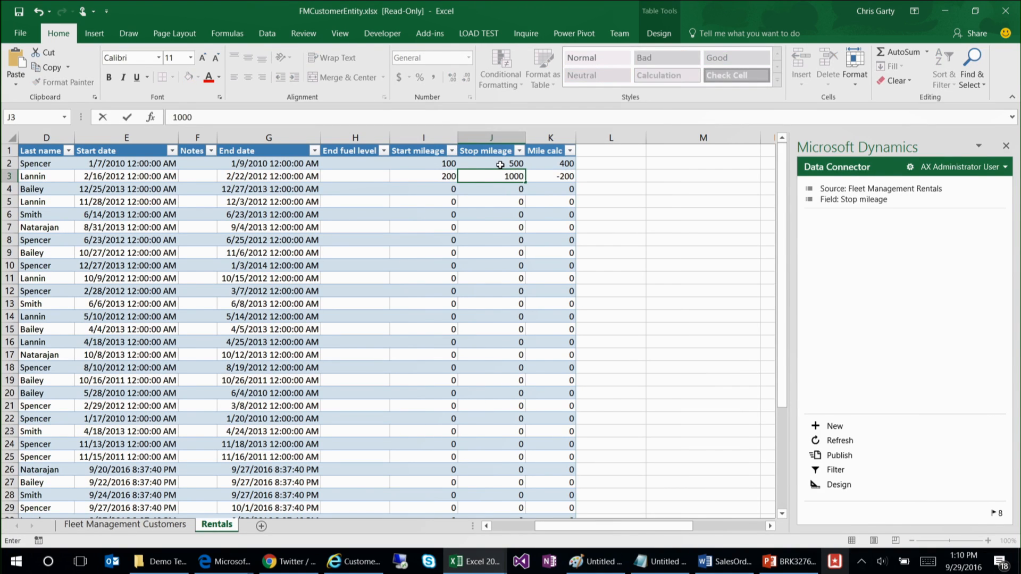
key("Return")
type("300")
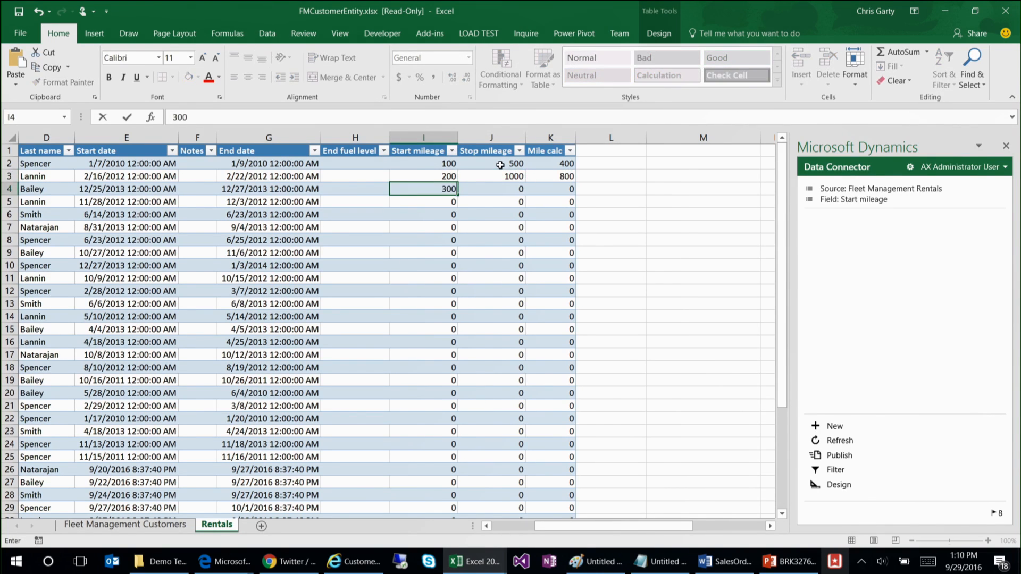
key("Tab")
type("2000")
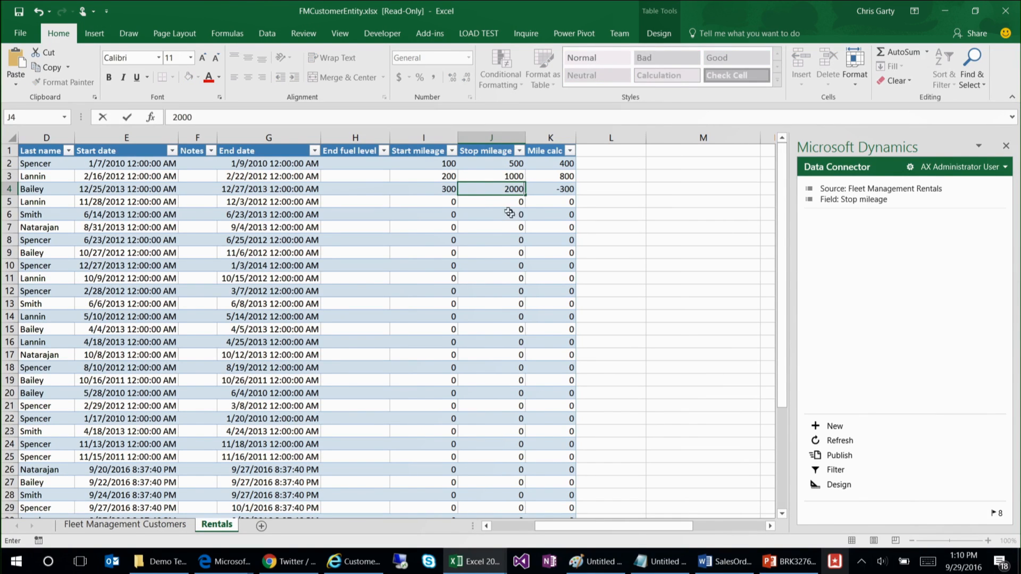
left_click(509, 213)
Step: Publish the mileage changes and check the Mile calc formula in the edited rows
left_click(841, 457)
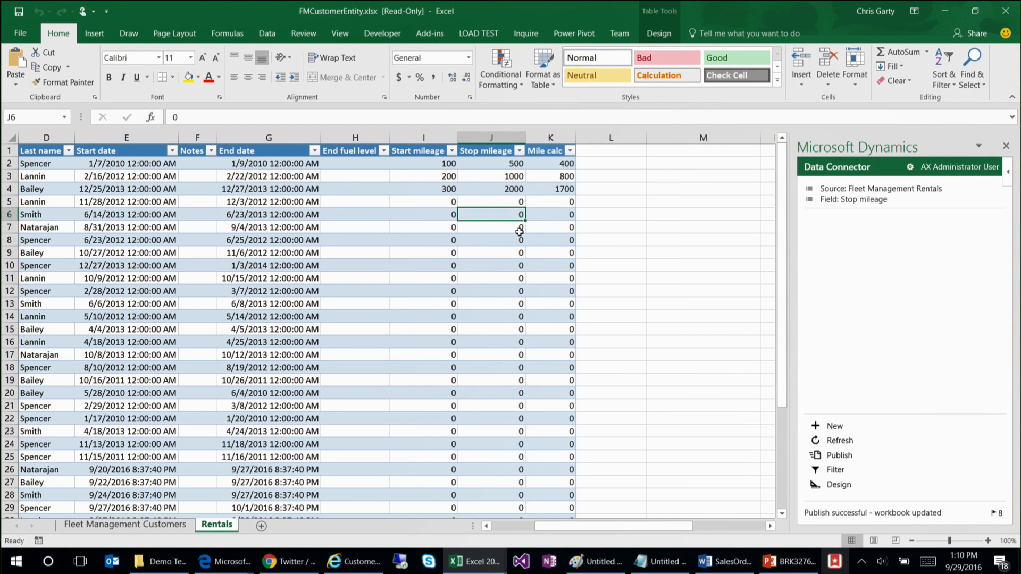
left_click(555, 187)
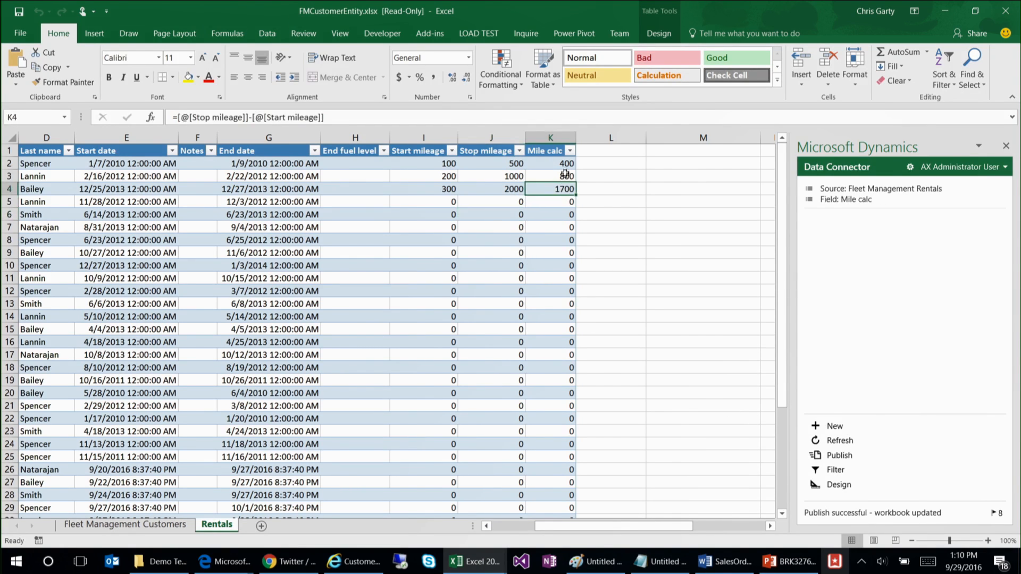
key("Up")
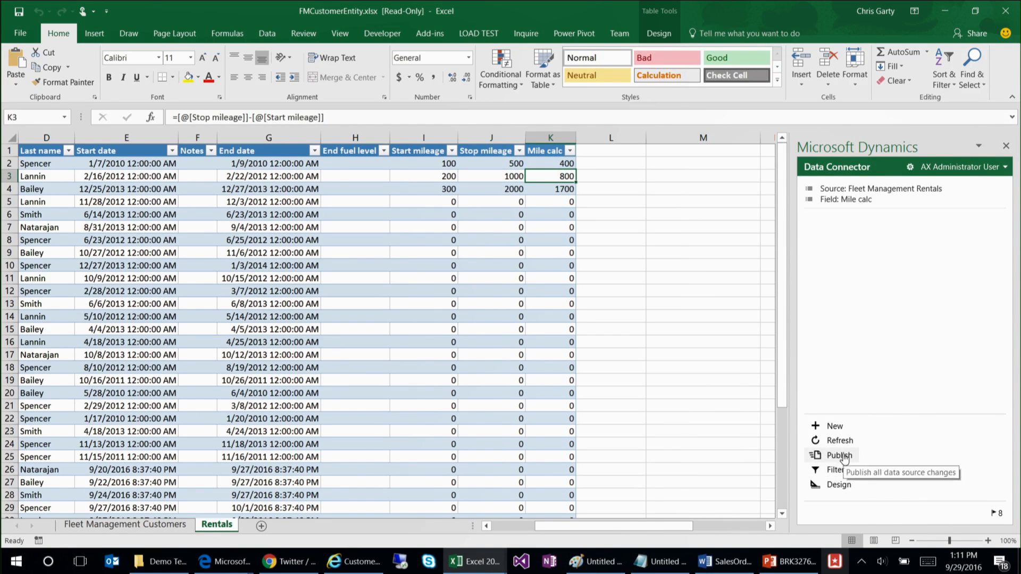
left_click(551, 230)
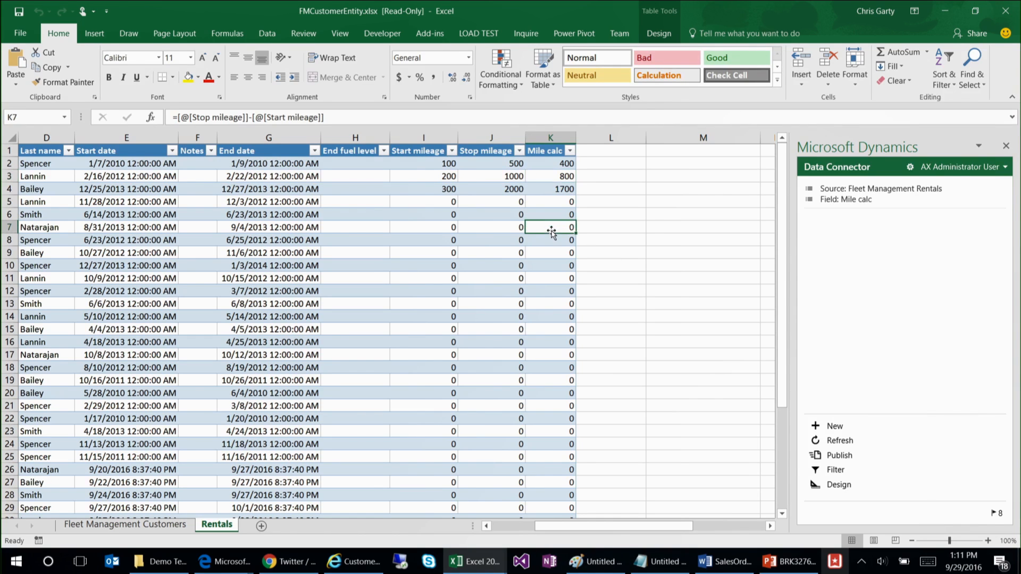
Step: Switch to Dynamics AX in Internet Explorer and view the Customer page's Excel and Word export options
left_click(354, 562)
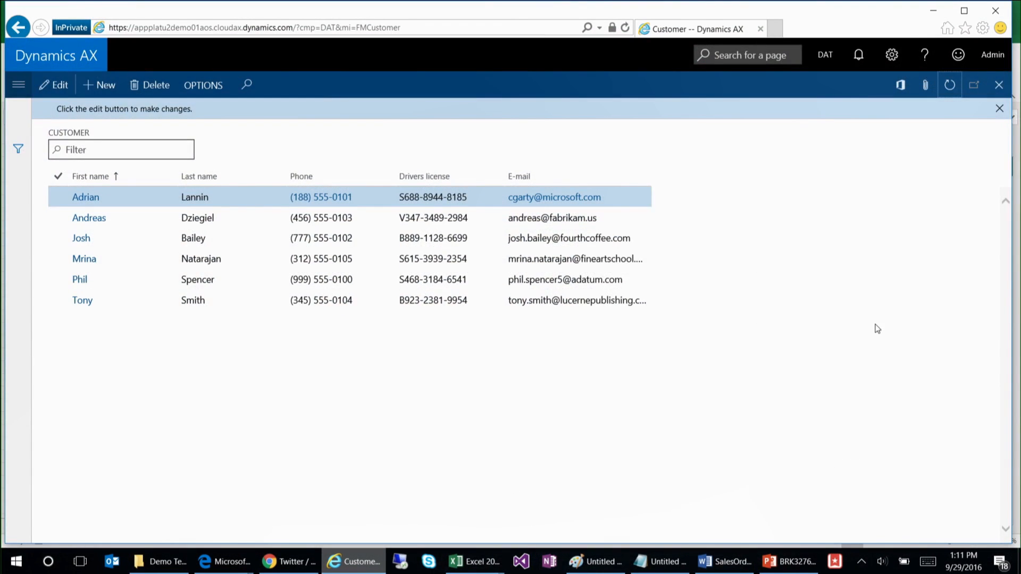
left_click(899, 90)
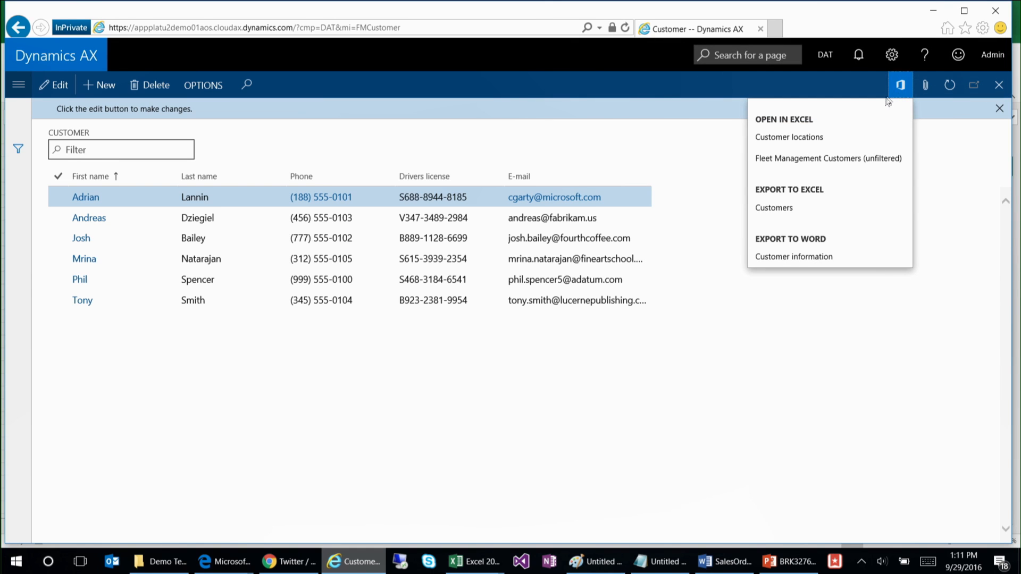
left_click(808, 318)
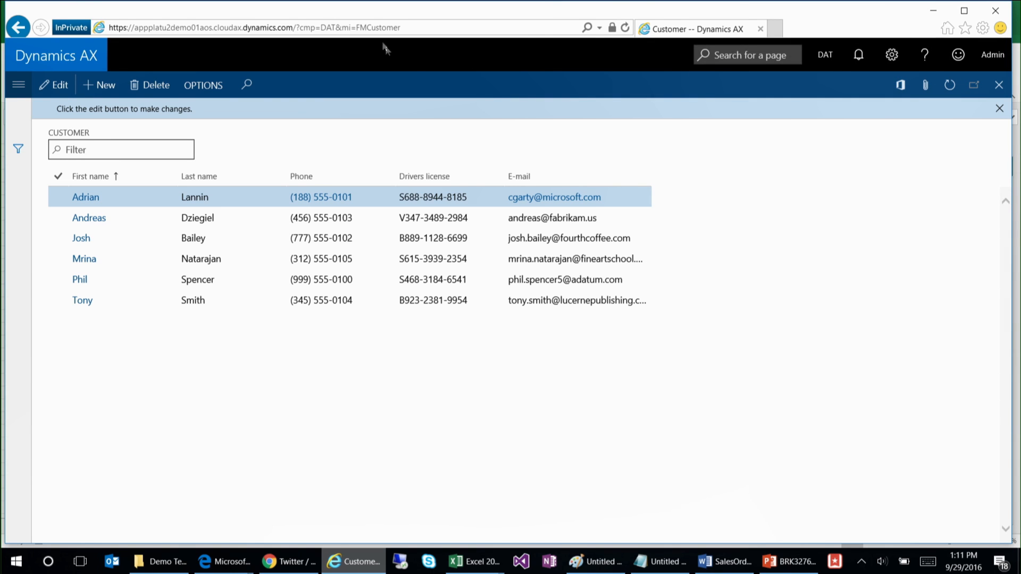
Step: Search the pages for "fleet" and open the Rental page under Fleet management
left_click(735, 55)
type("re")
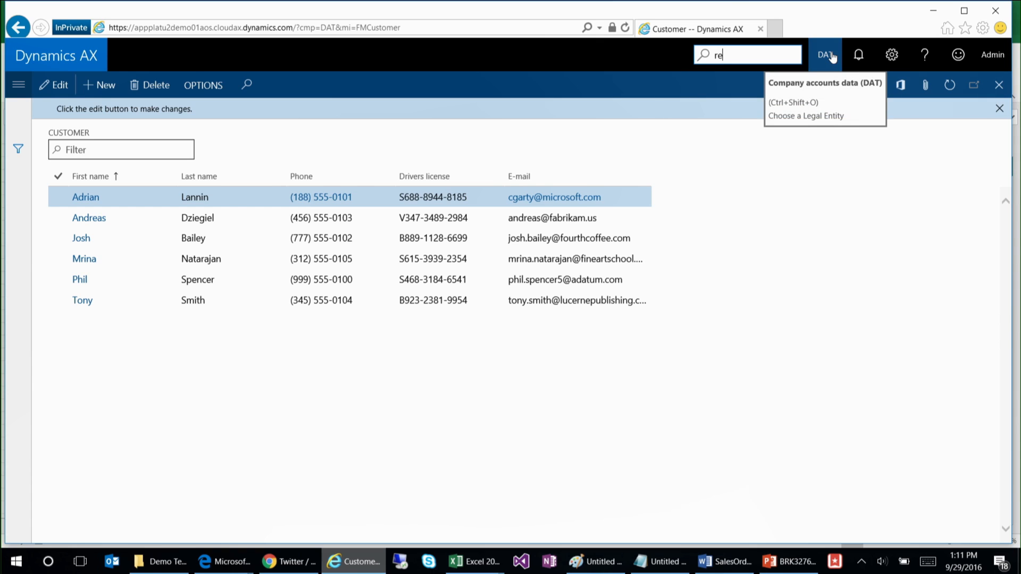
type("eet")
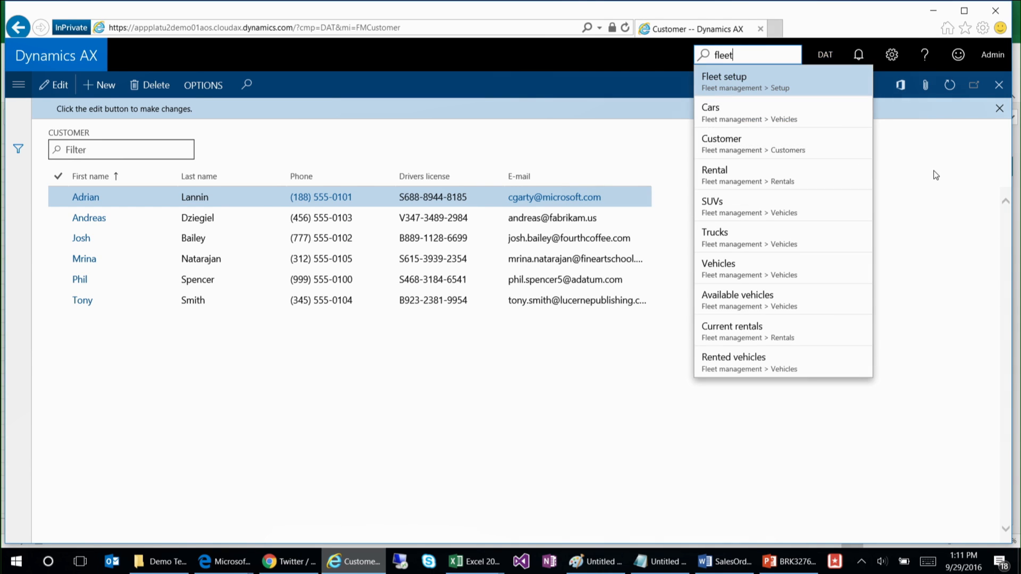
left_click(762, 184)
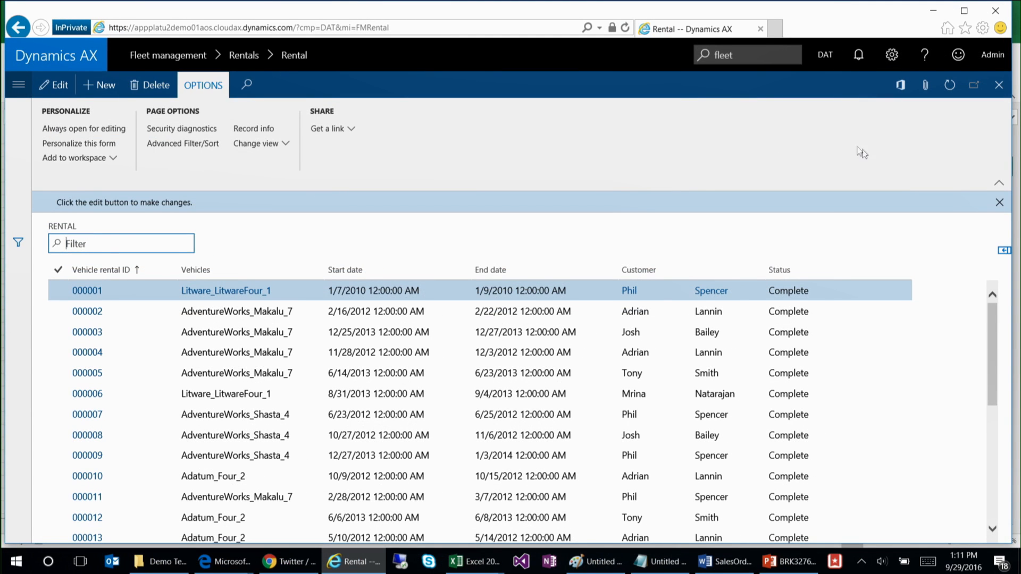
Step: Download the "Rentals by status" template from the Rental page and open FMTemplateRentalsByStatus.xlsx in Excel
left_click(900, 85)
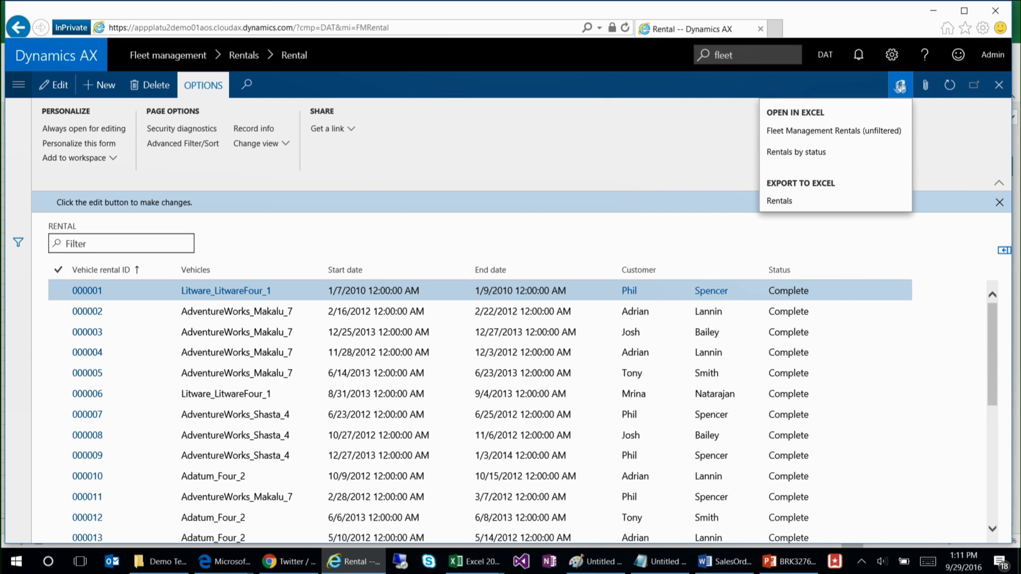
left_click(806, 153)
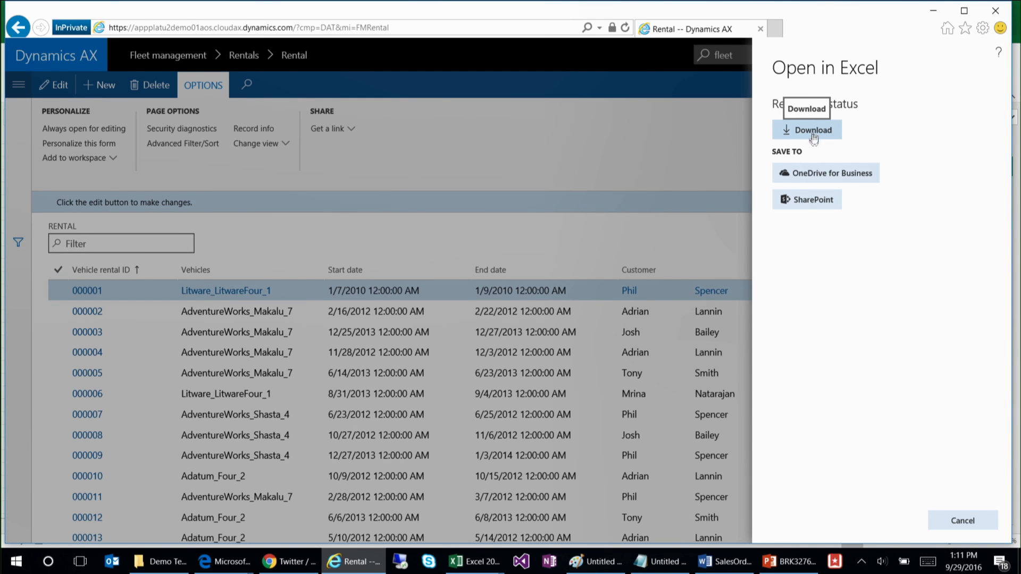
left_click(831, 172)
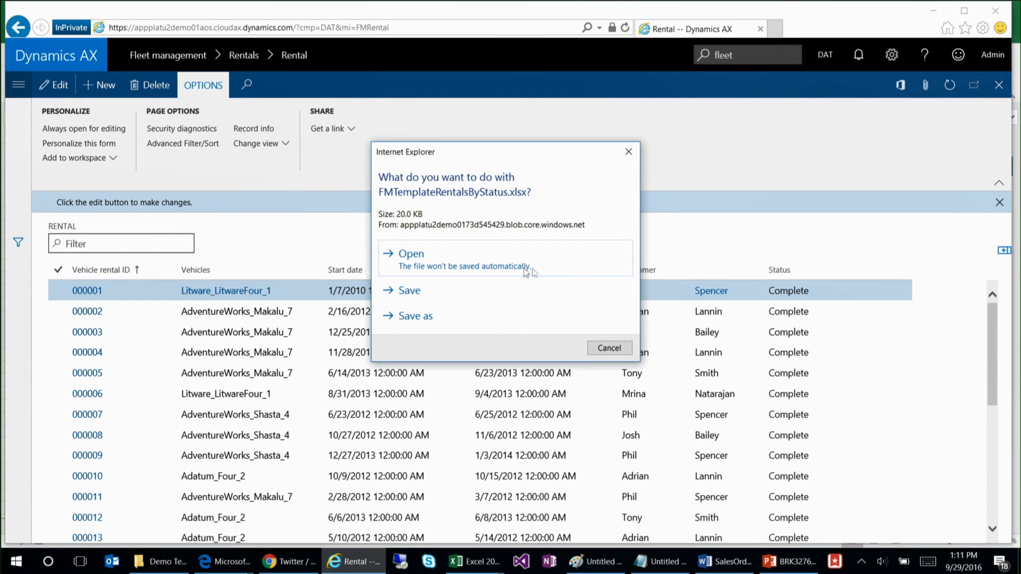
left_click(532, 268)
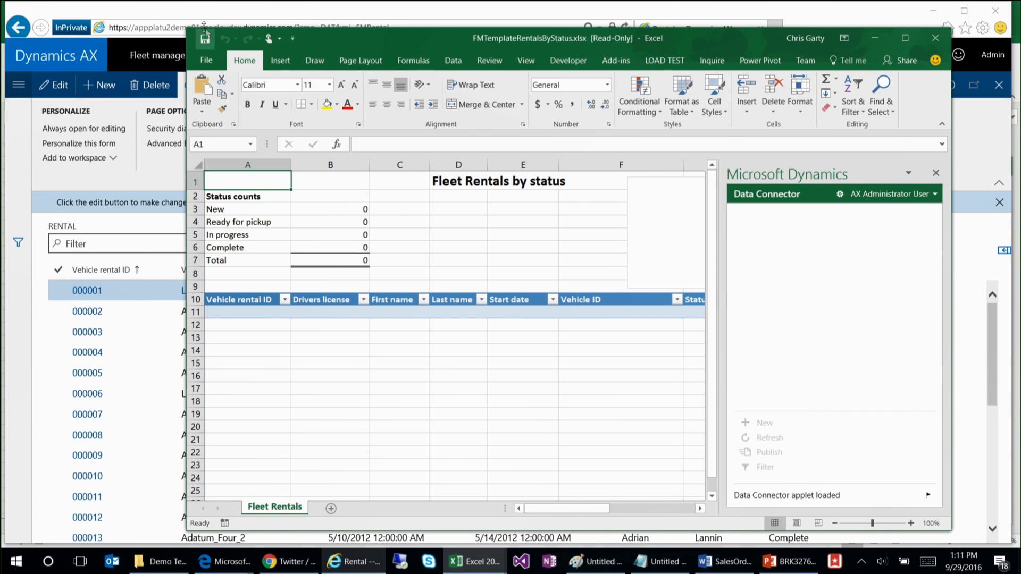
Step: Maximize the template workbook's window and let the Fleet Management Rentals data load into the status report
left_click_drag(187, 28, 118, 11)
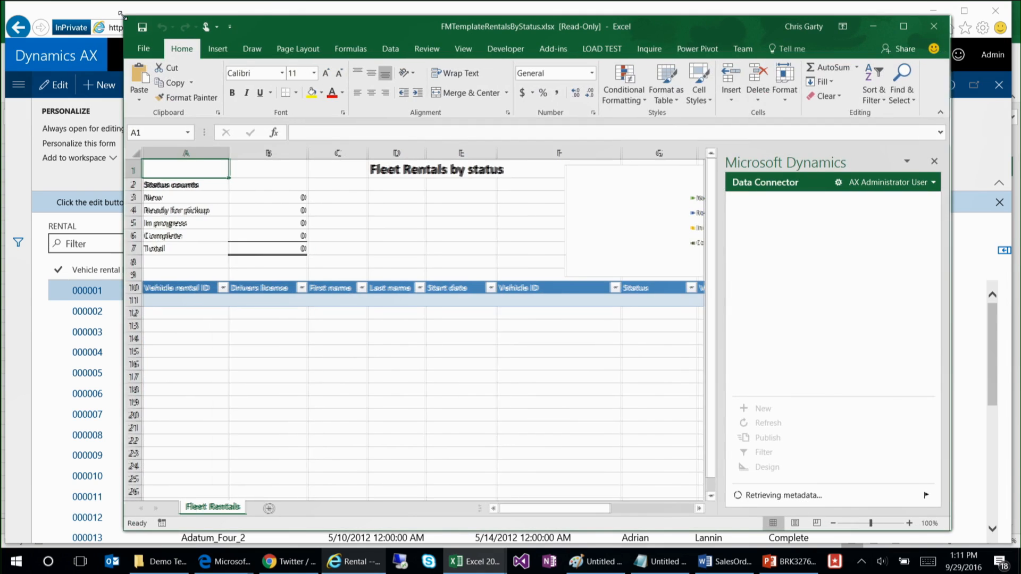
double_click(277, 25)
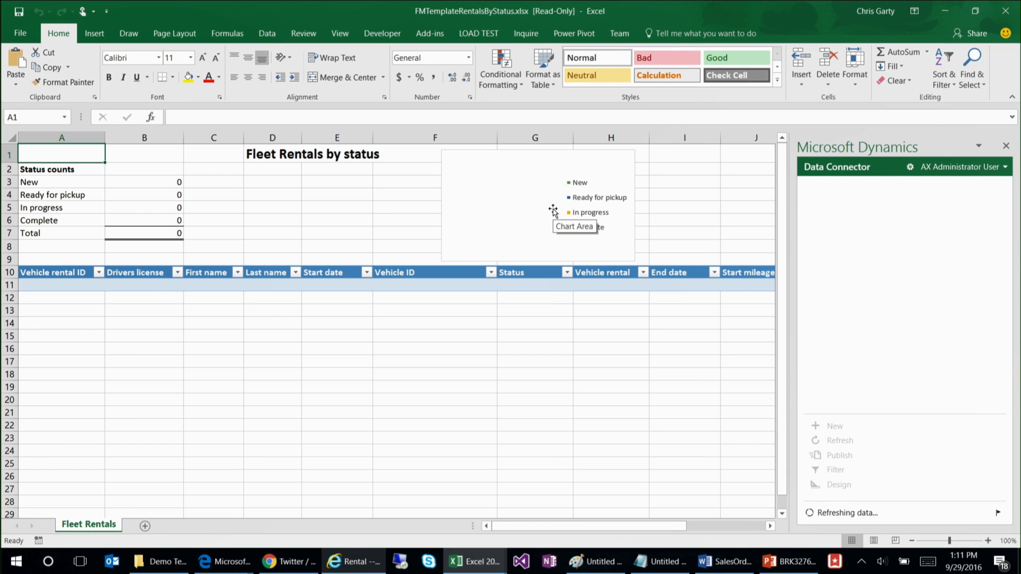
left_click(984, 397)
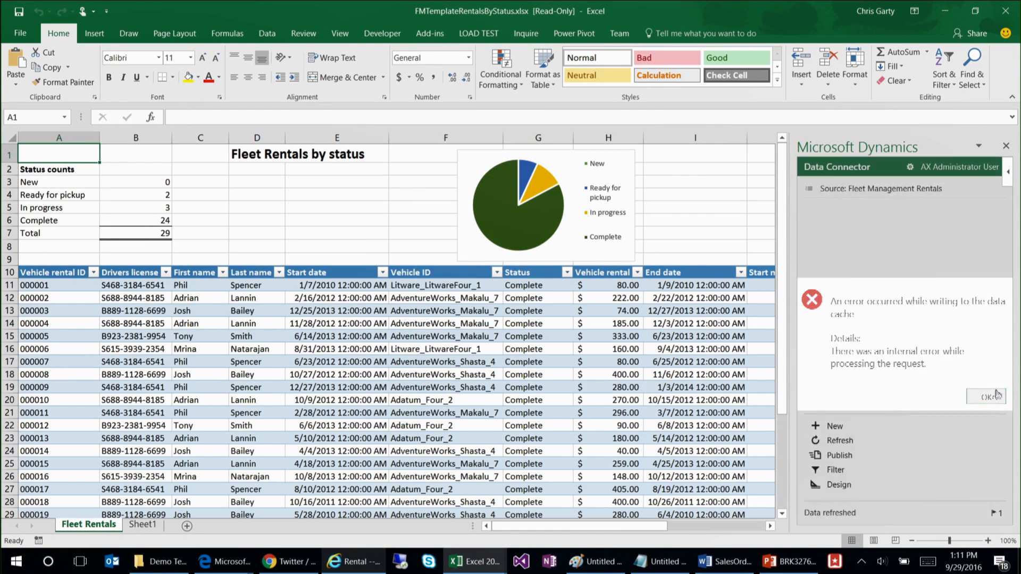
left_click(697, 215)
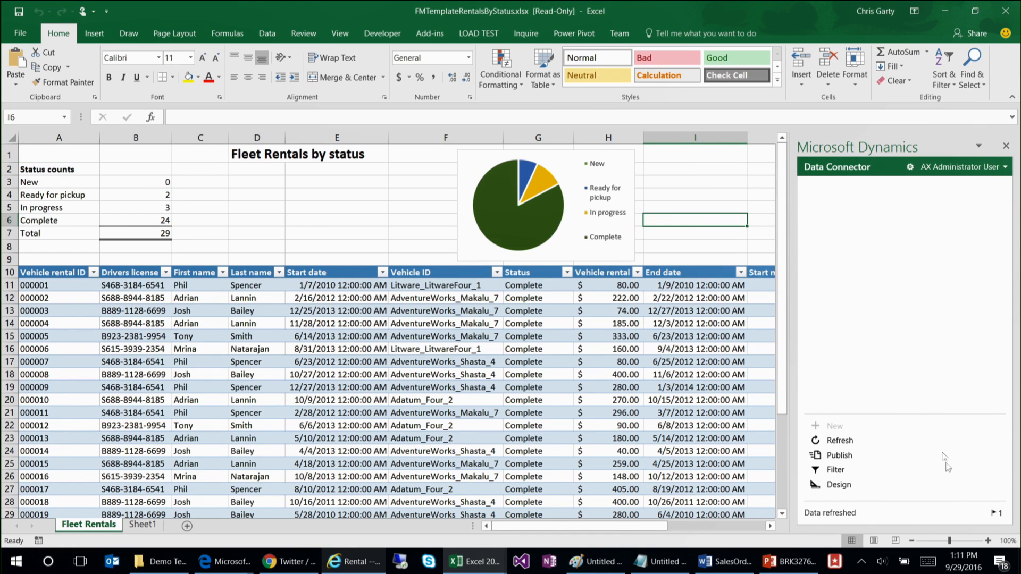
Step: Review the Data Connector's flagged message and close the message view
left_click(992, 512)
left_click(987, 510)
left_click(696, 191)
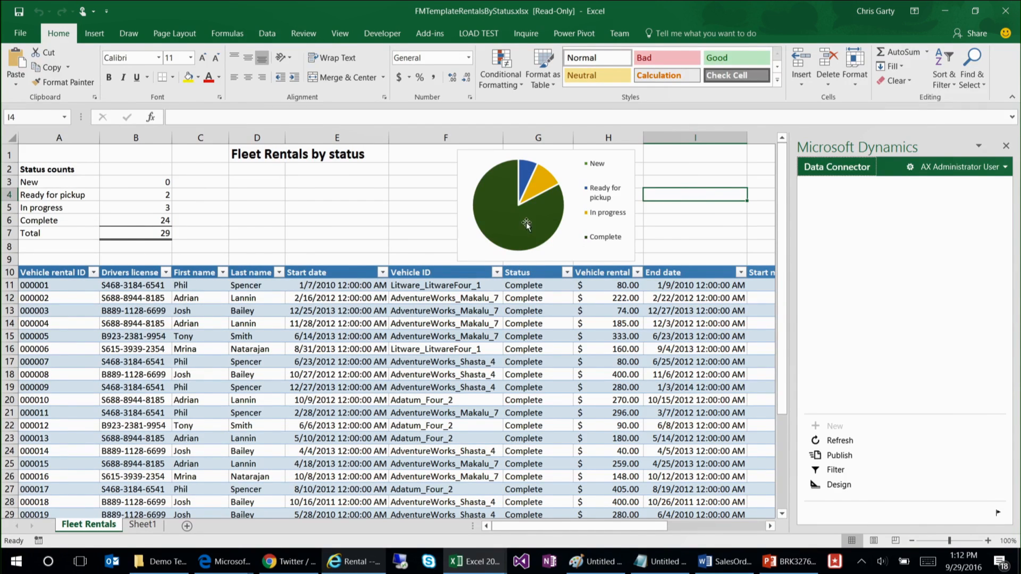
Step: Examine the Status counts formulas in B3:B7 and the vehicle rental amounts in the Fleet Management Rentals table
left_click(123, 180)
left_click_drag(127, 193, 122, 234)
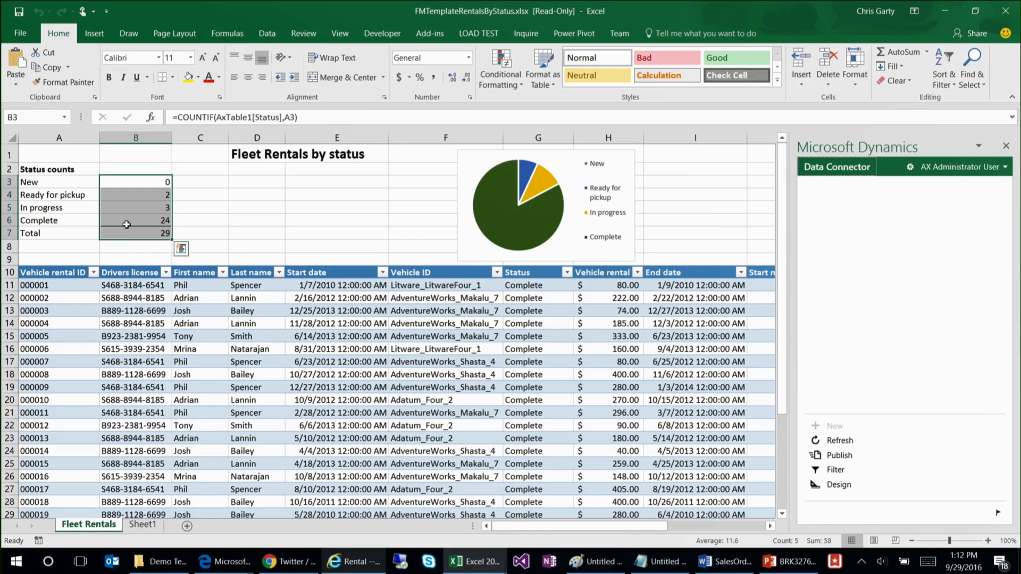
left_click(128, 220)
left_click(586, 398)
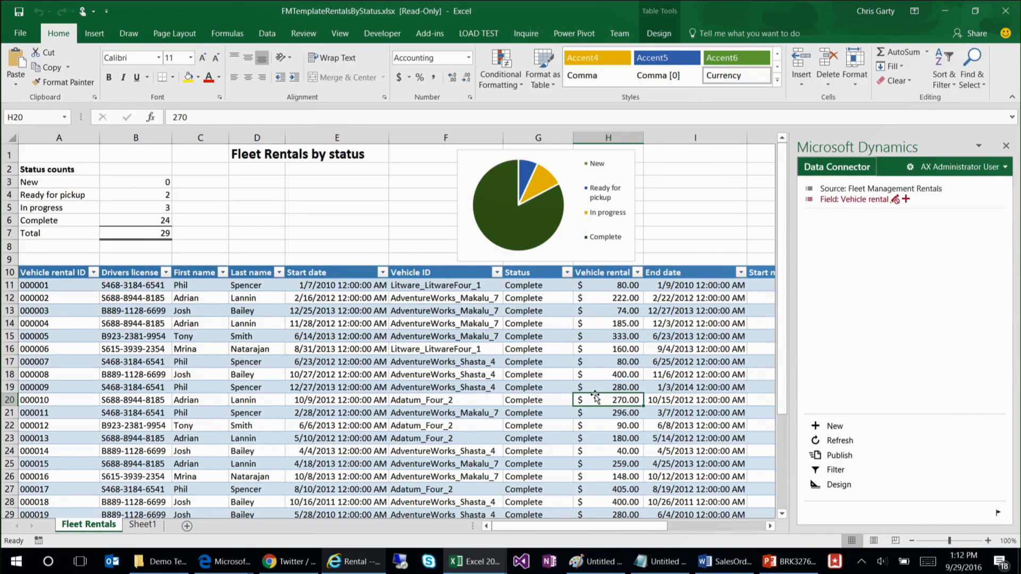
left_click(604, 362)
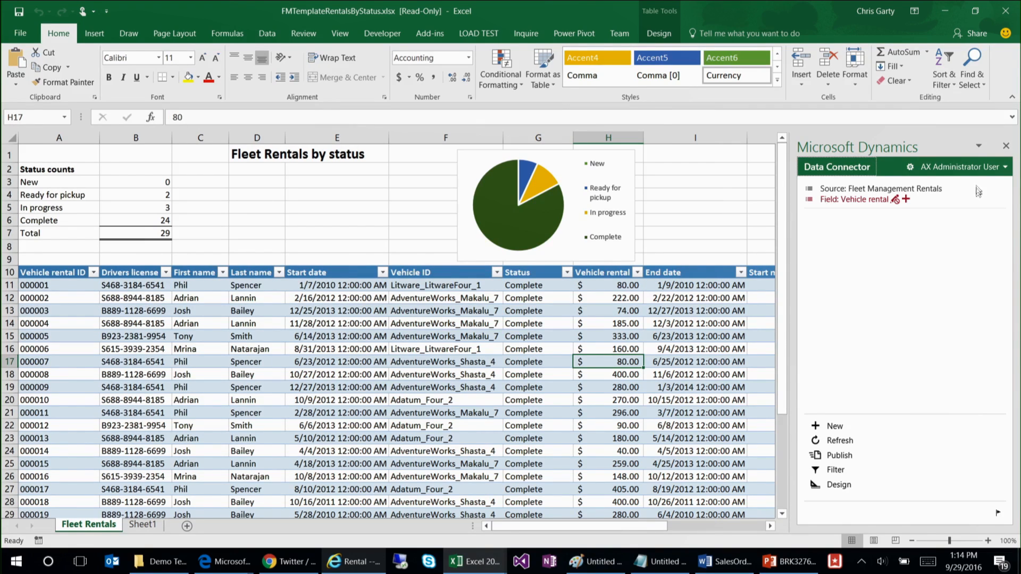
left_click(980, 167)
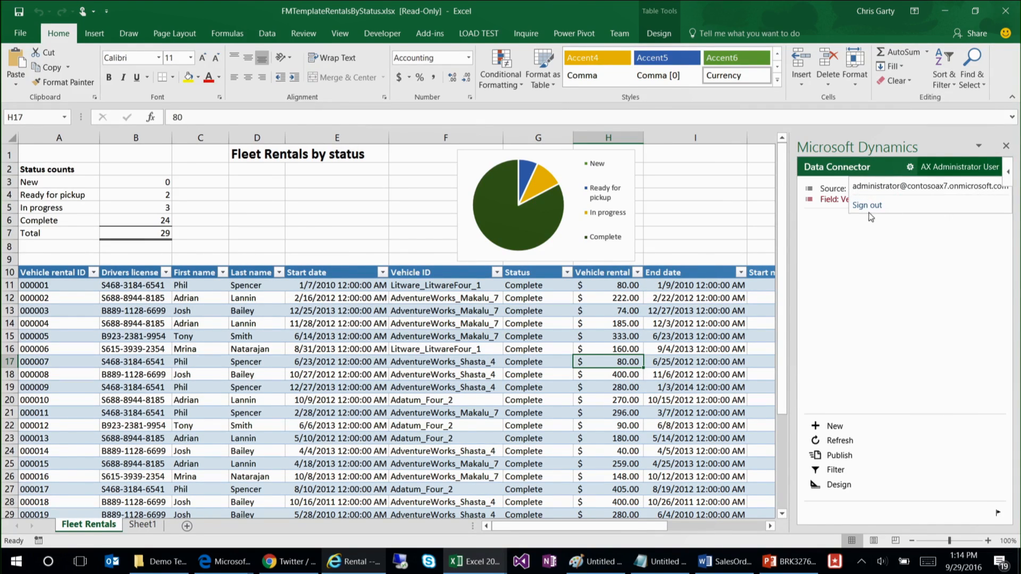
left_click(938, 13)
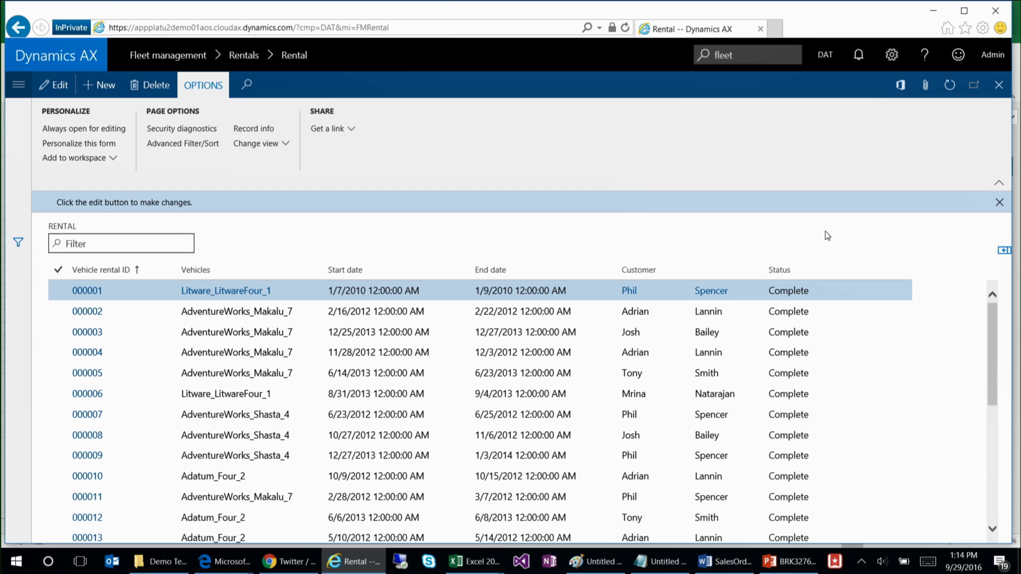
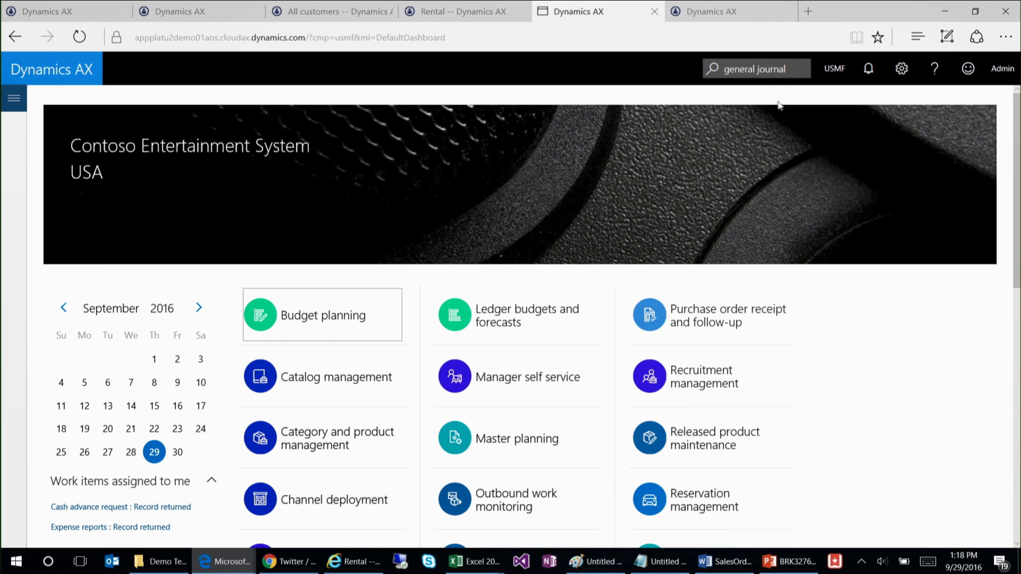
Step: Search the pages for "general journal" and open the General journals page under General ledger > Journal entries
left_click(791, 70)
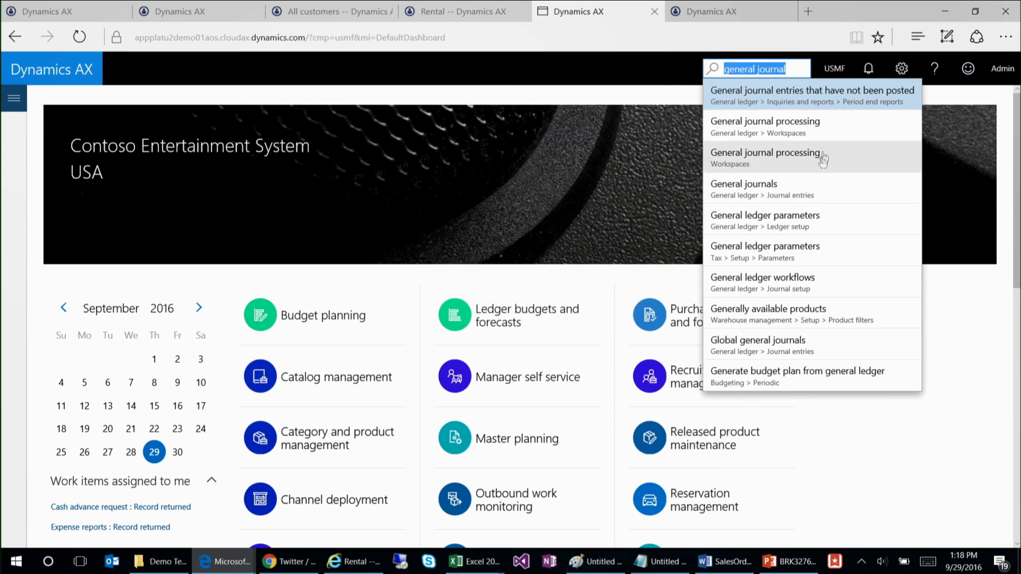
left_click(804, 68)
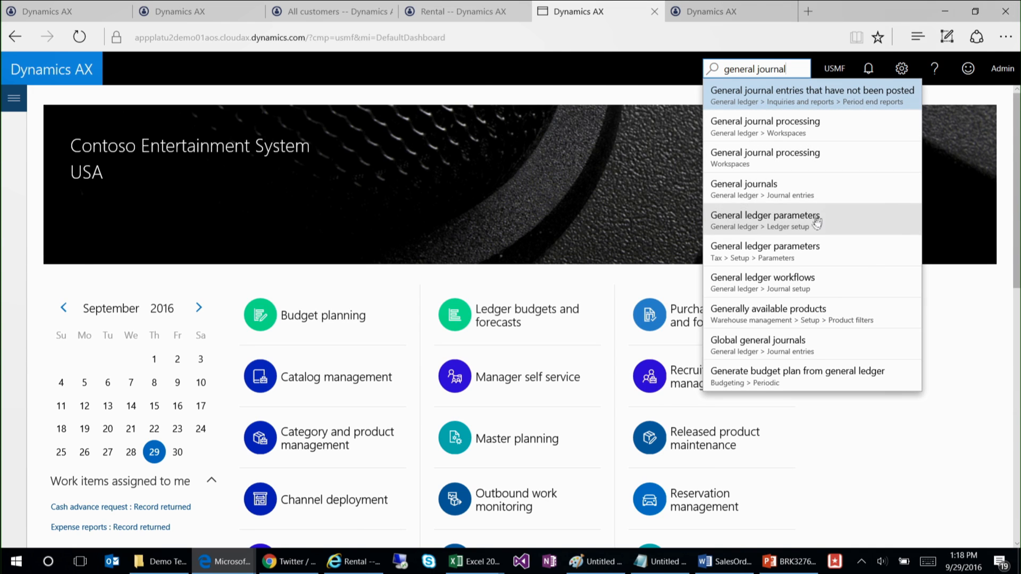
left_click(841, 191)
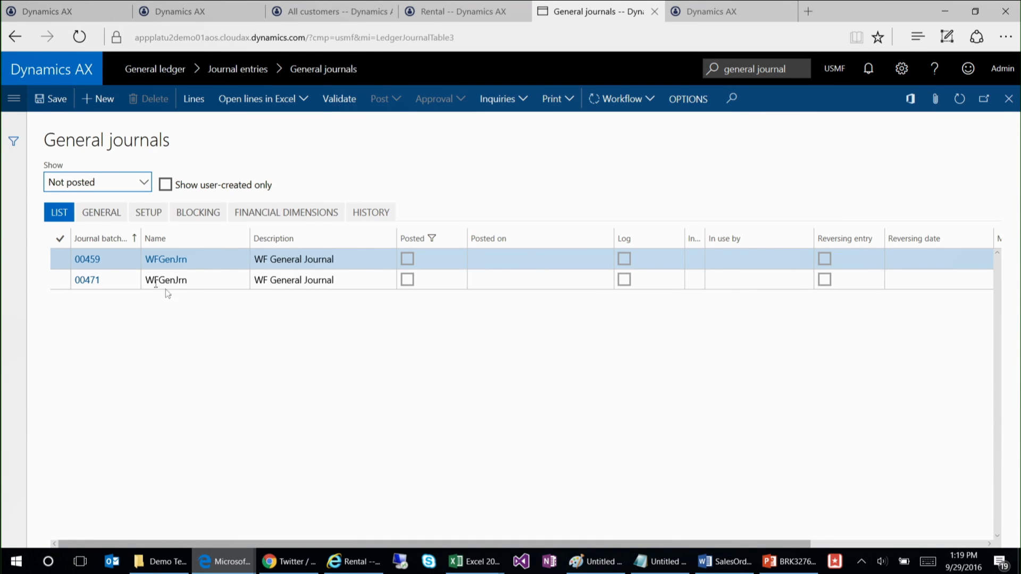
Step: Examine the voucher lines of WFGenJrn journal 00459 and return to the General journals list
left_click(163, 280)
left_click(104, 262)
left_click(91, 260)
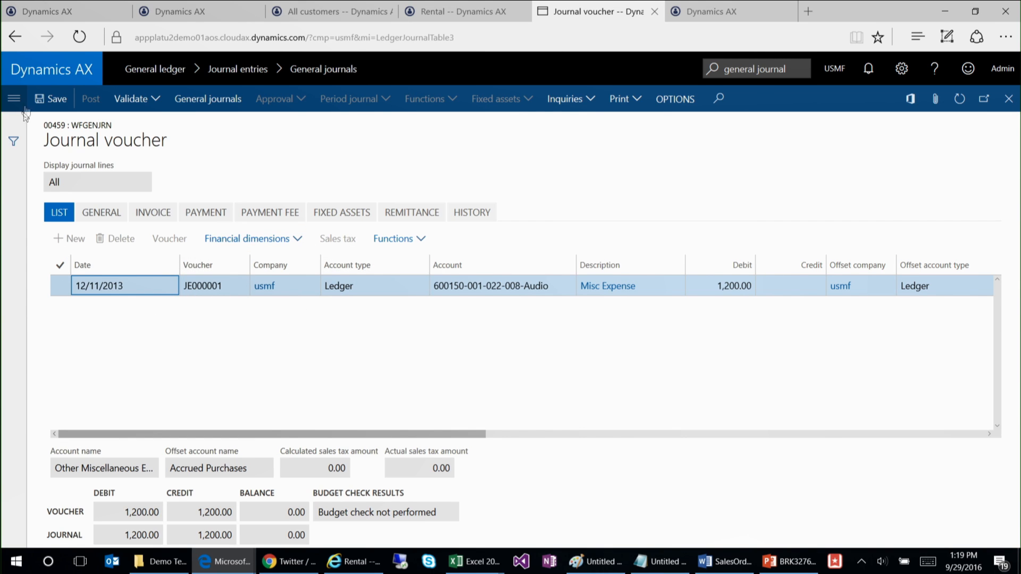
left_click(16, 38)
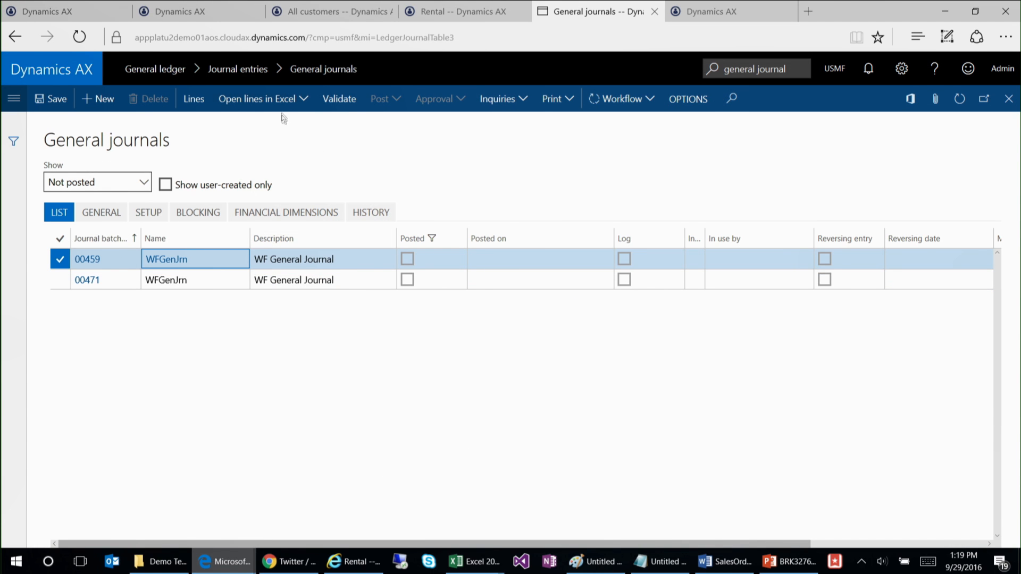
Step: Try to open the lines of journal 00459 in Excel with the Invoice journal line template, and dismiss the message
left_click(301, 106)
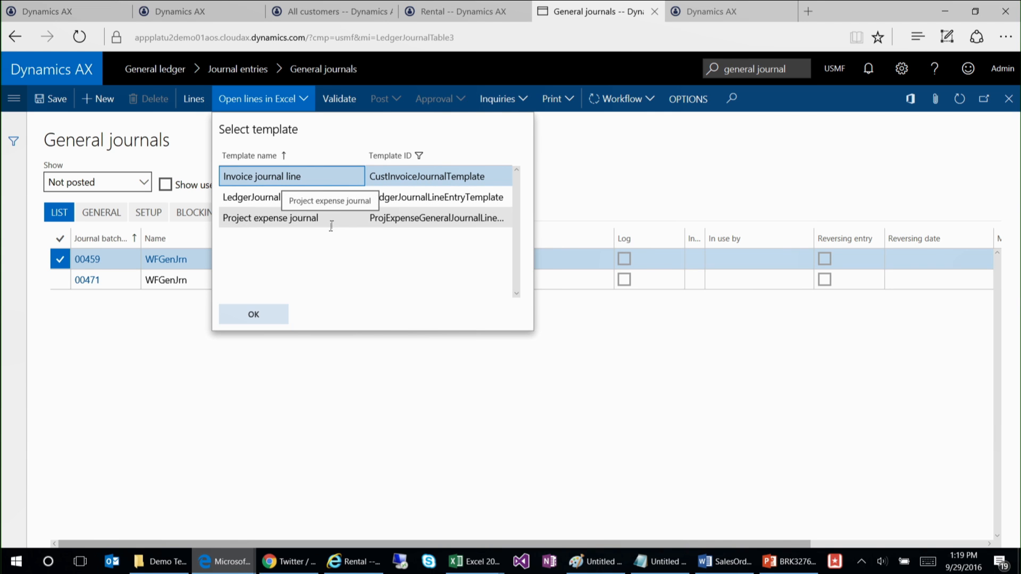
left_click(278, 315)
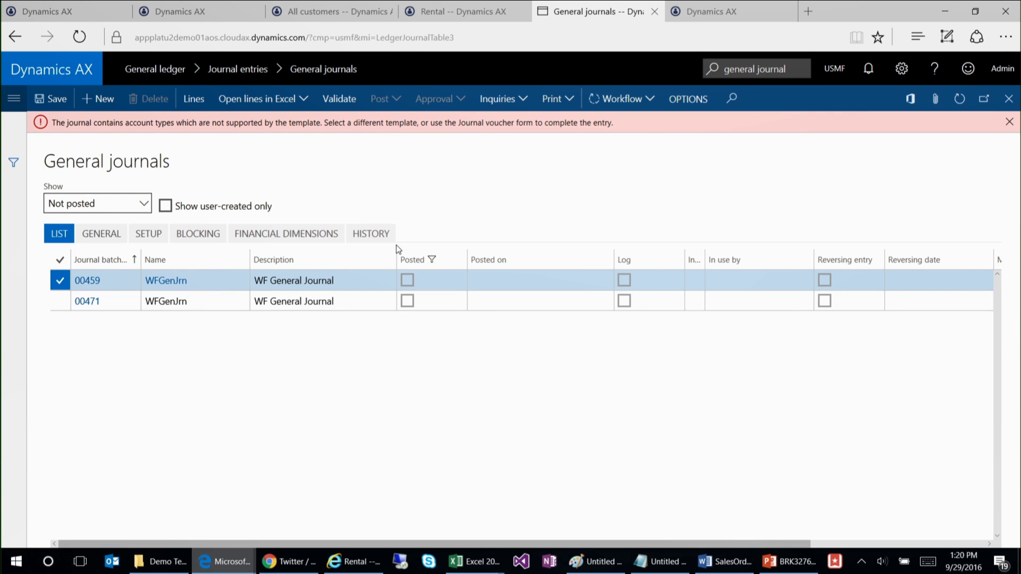
left_click(1008, 122)
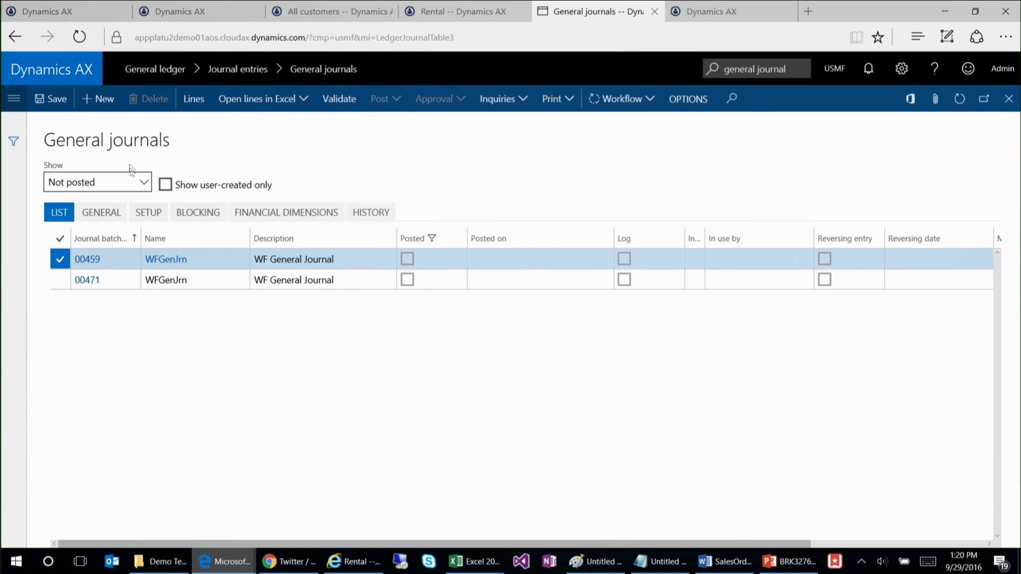
Step: Create a new GenJrn journal and extend its General Journal description with "for" and the person's first name
left_click(105, 99)
left_click(241, 260)
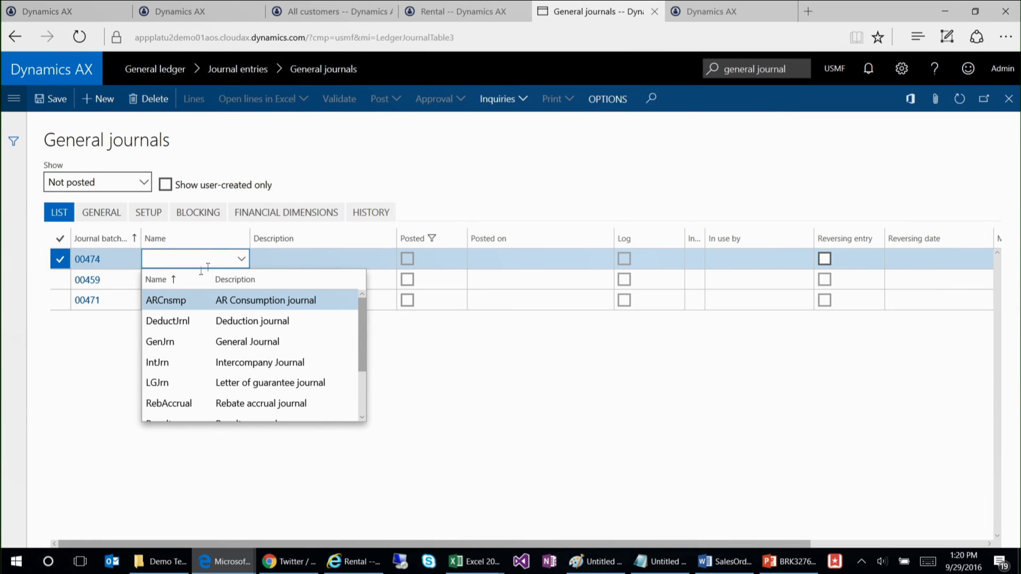
left_click(201, 342)
left_click(372, 261)
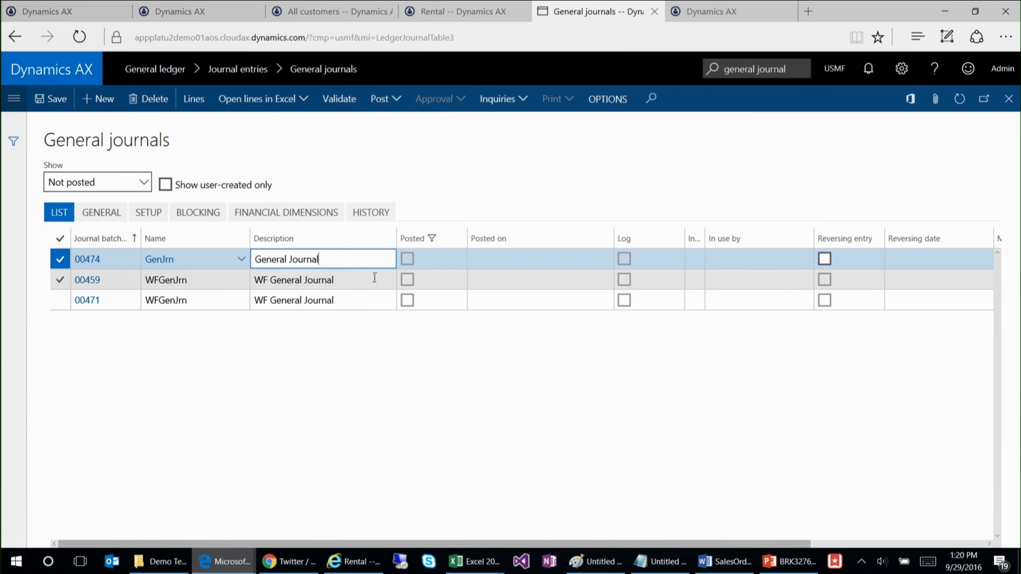
type("for Chris")
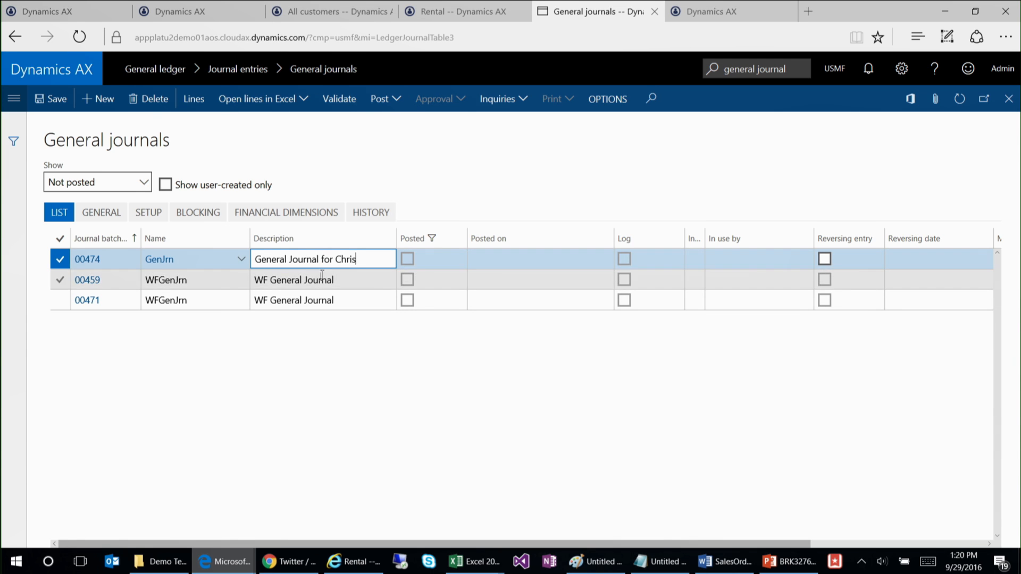
left_click(131, 264)
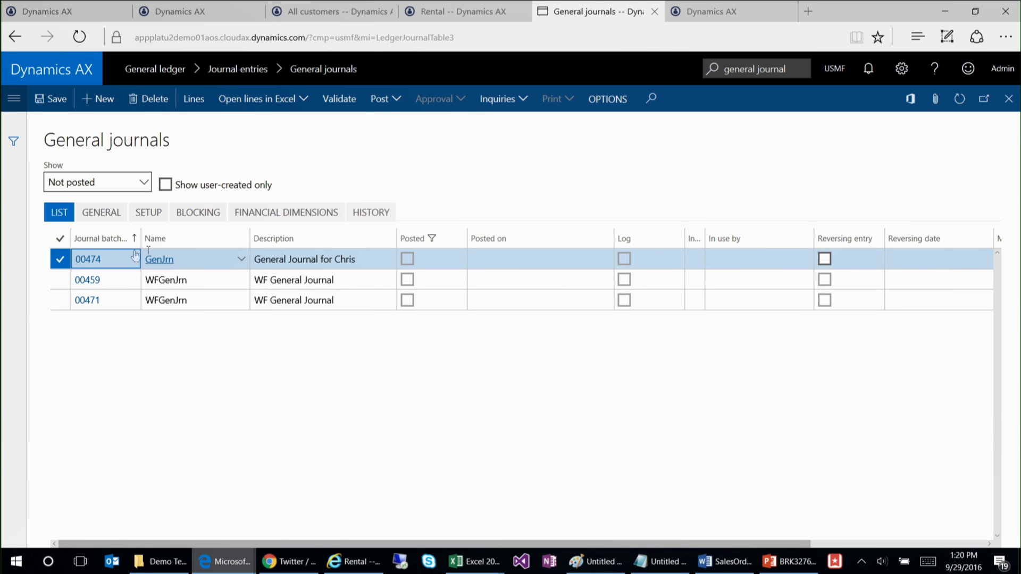
Step: Open the new journal's lines and set the account to Bank Account - USD, business unit 001 Home and department 022 Sales & Marketing
left_click(88, 259)
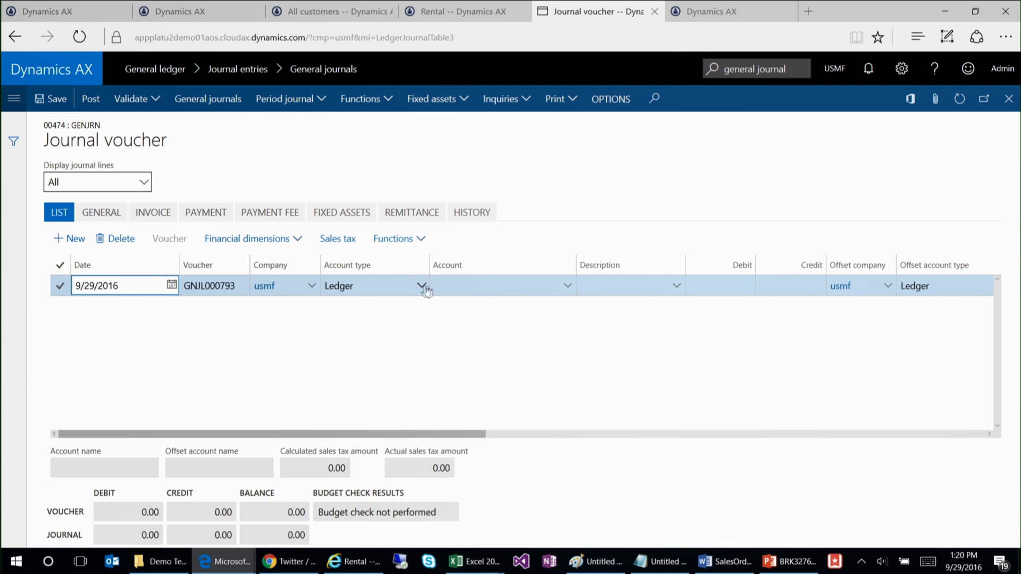
left_click(569, 290)
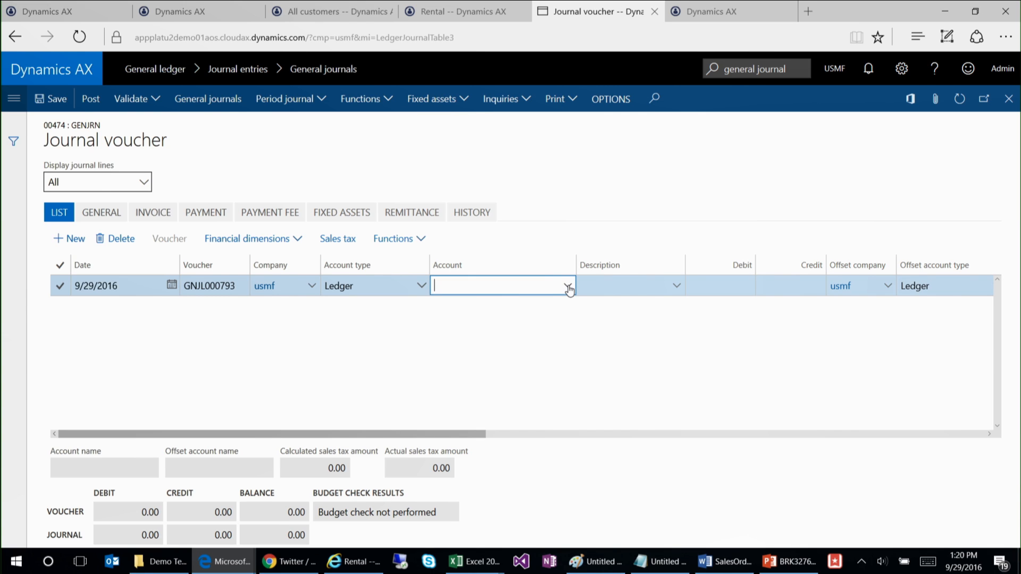
left_click(569, 290)
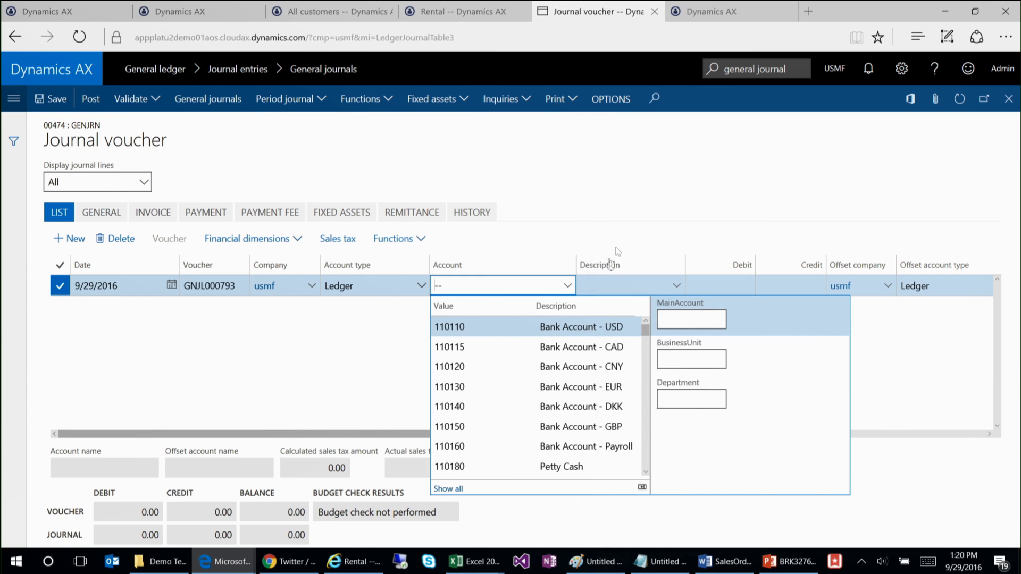
left_click(465, 326)
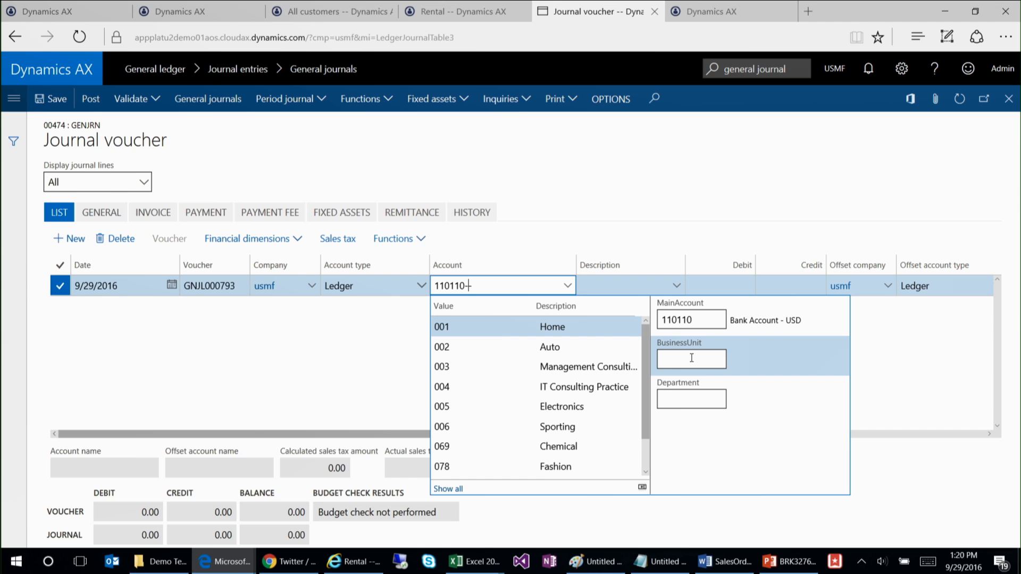
left_click(466, 325)
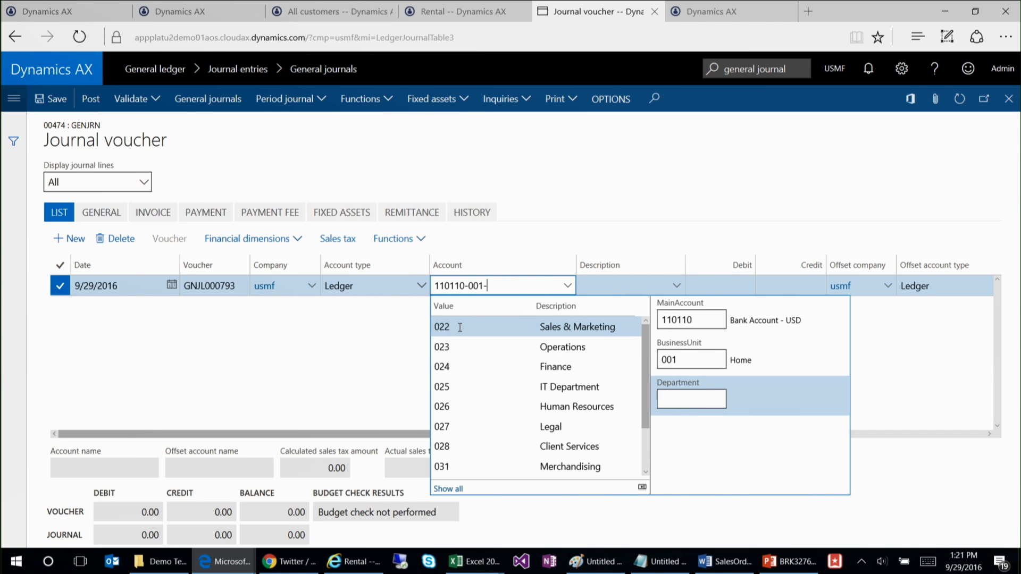
left_click(459, 325)
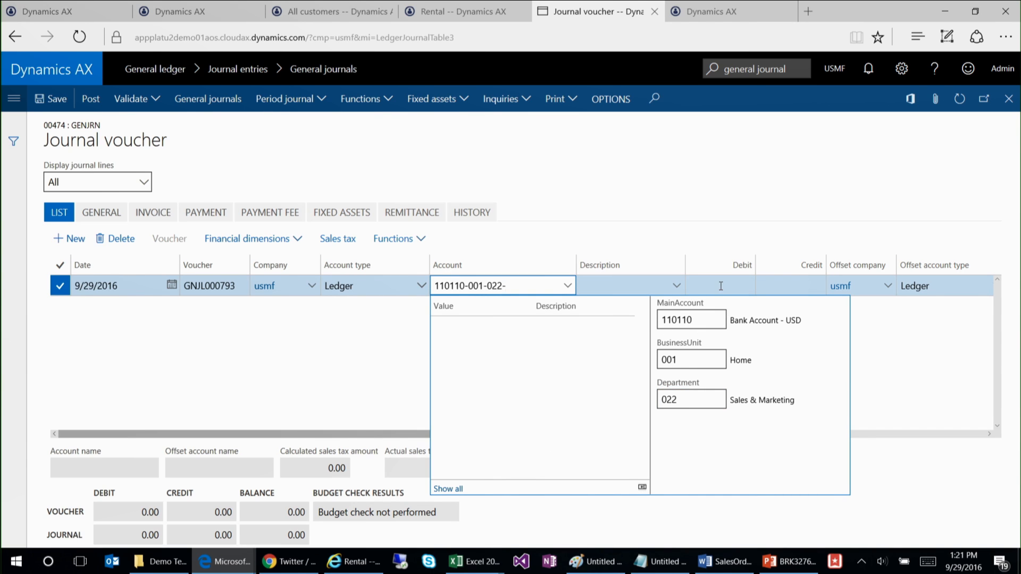
Step: Set the journal line's debit amount to 100
left_click(750, 287)
type("1000")
key("BackSpace")
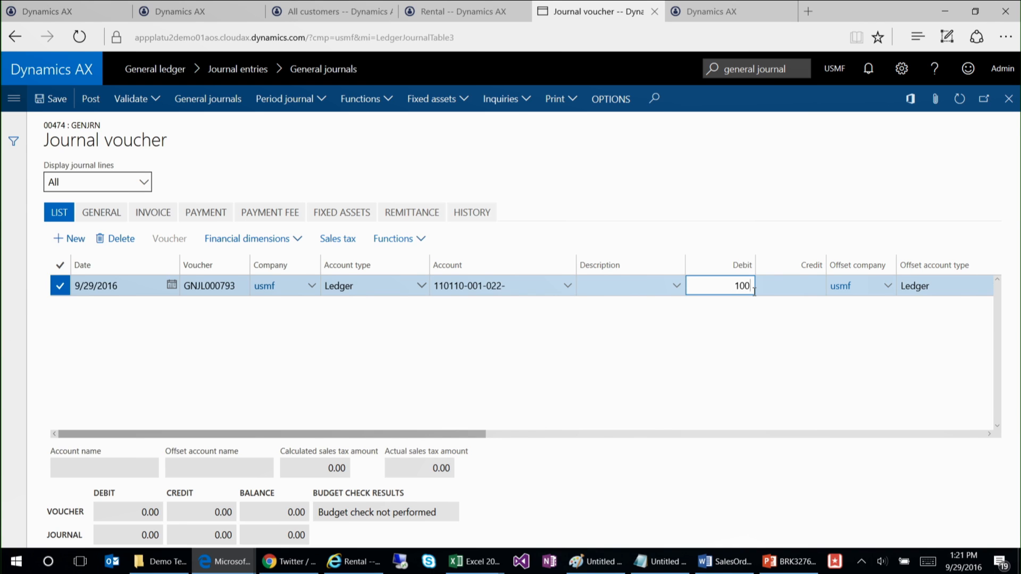
left_click(799, 290)
Step: Check the account's segment values and save the journal line
left_click(550, 285)
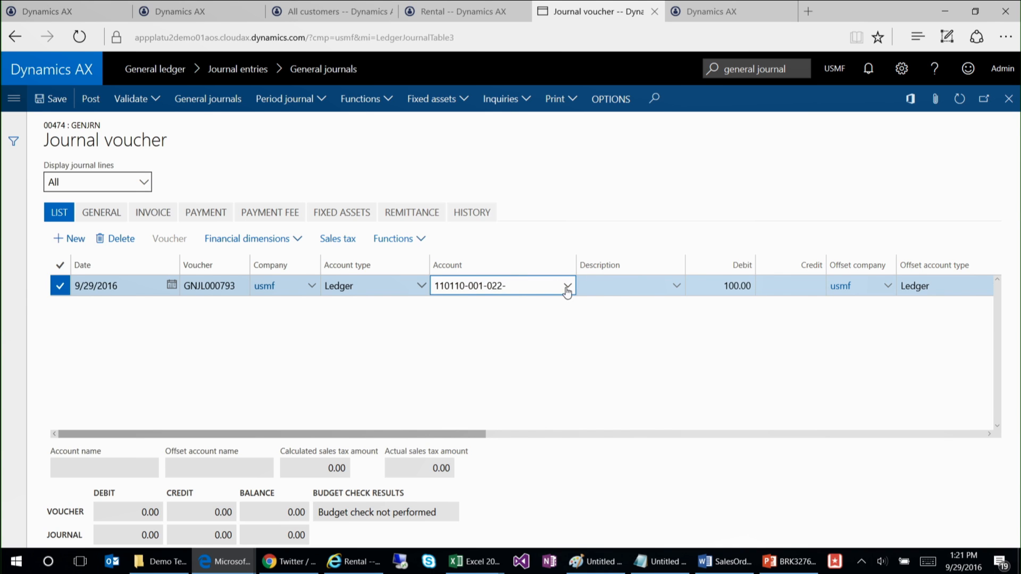
left_click(567, 287)
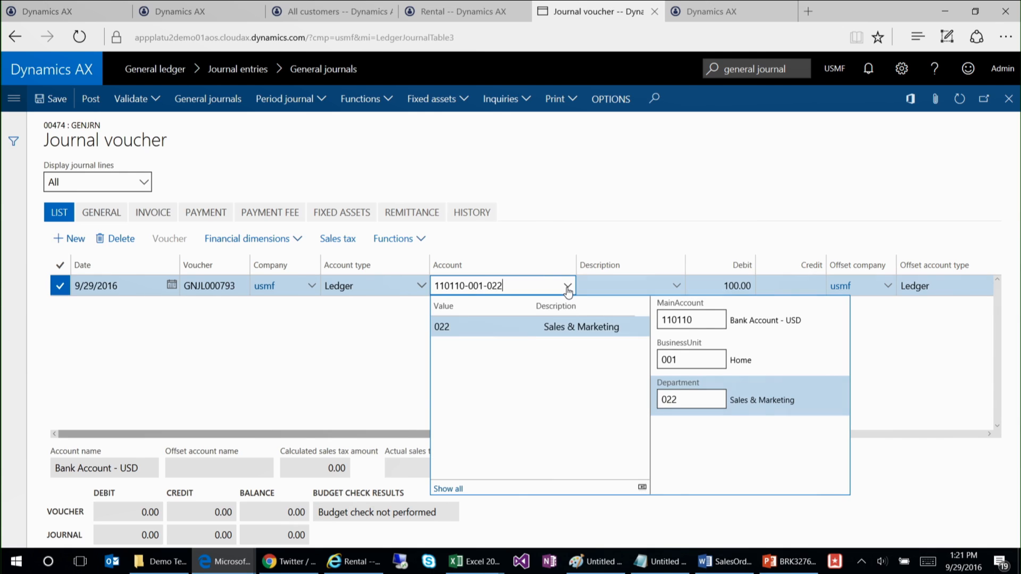
left_click(791, 220)
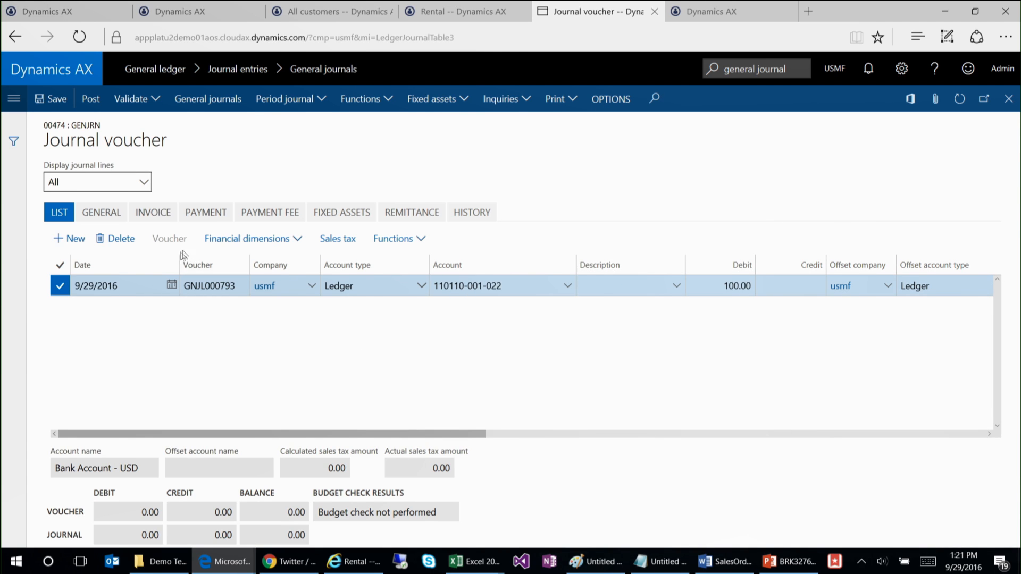
left_click(54, 100)
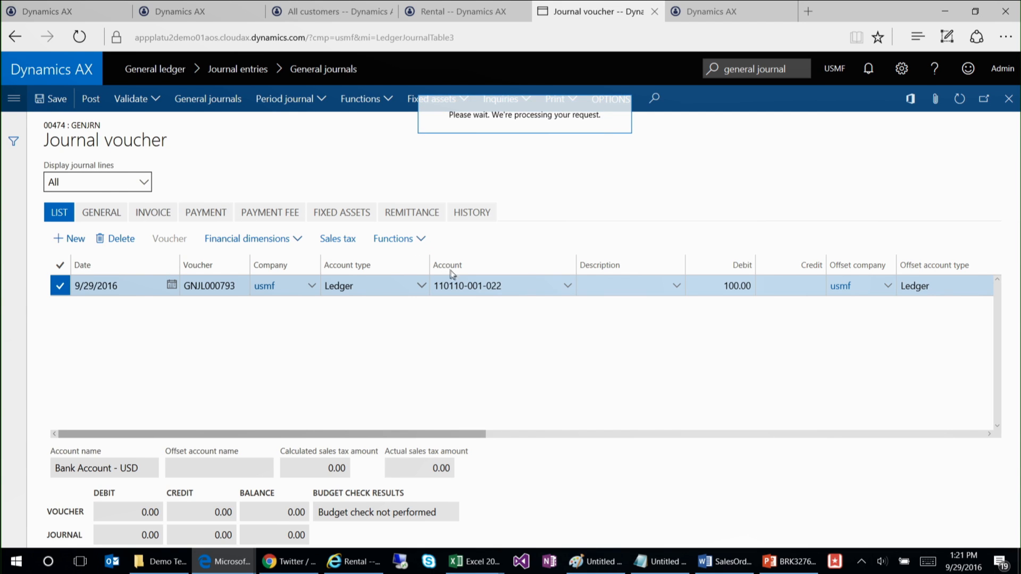
left_click(568, 287)
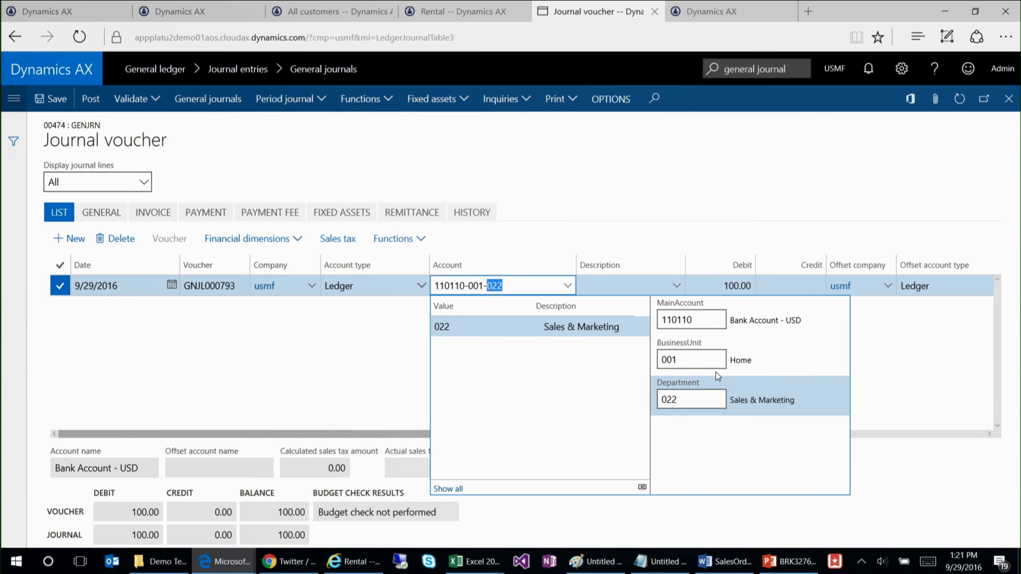
left_click(594, 225)
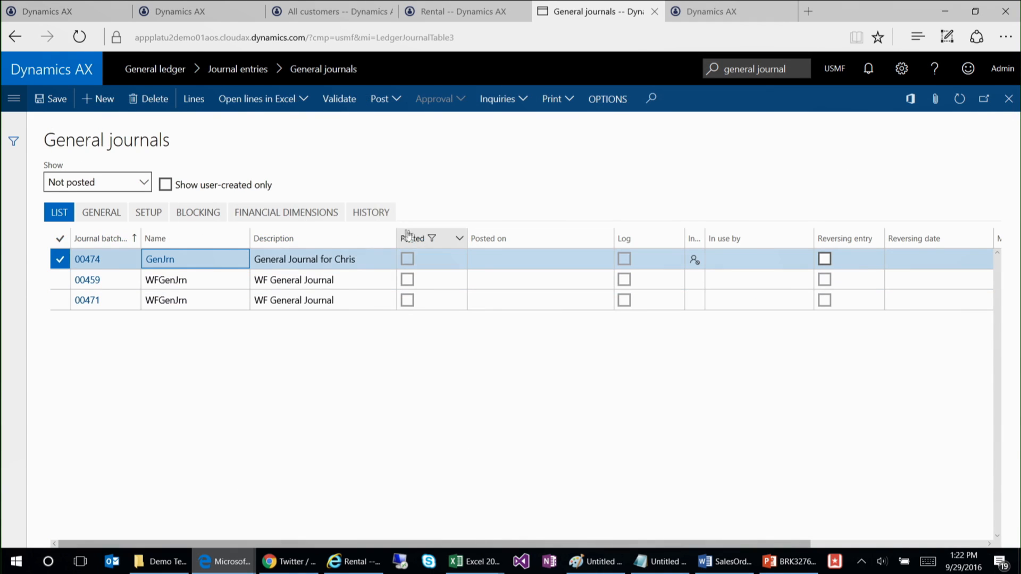
Step: Try to open the new GenJrn journal's lines in Excel with the LedgerJournalLineEntryTemplate, checking the open workbooks for the result
left_click(281, 111)
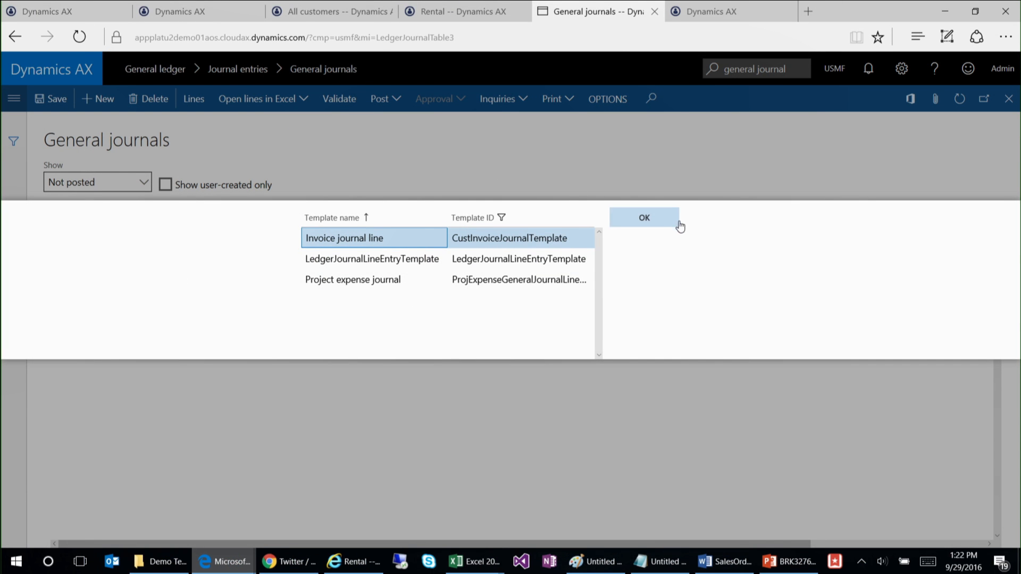
left_click(375, 261)
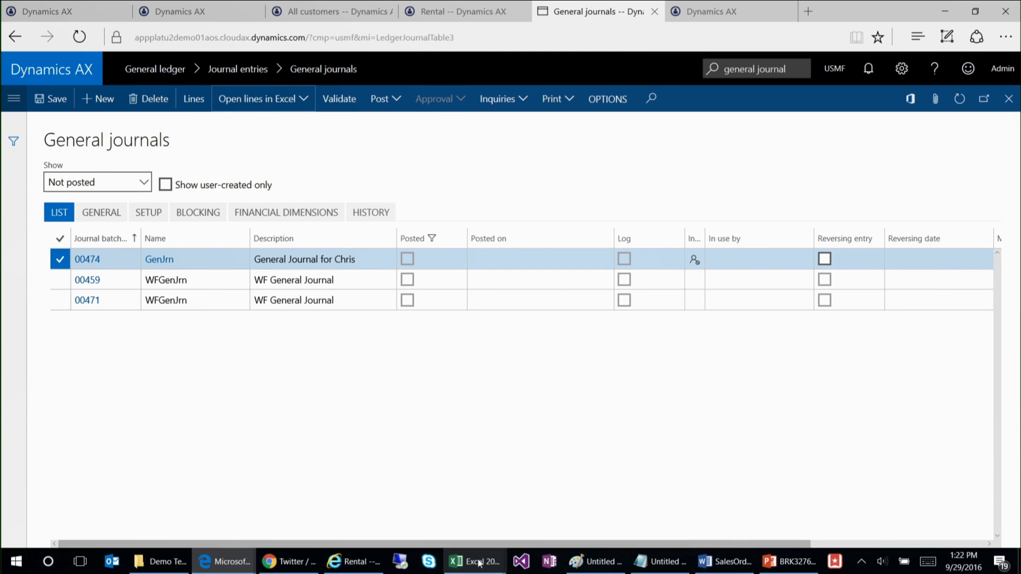
mouse_move(481, 563)
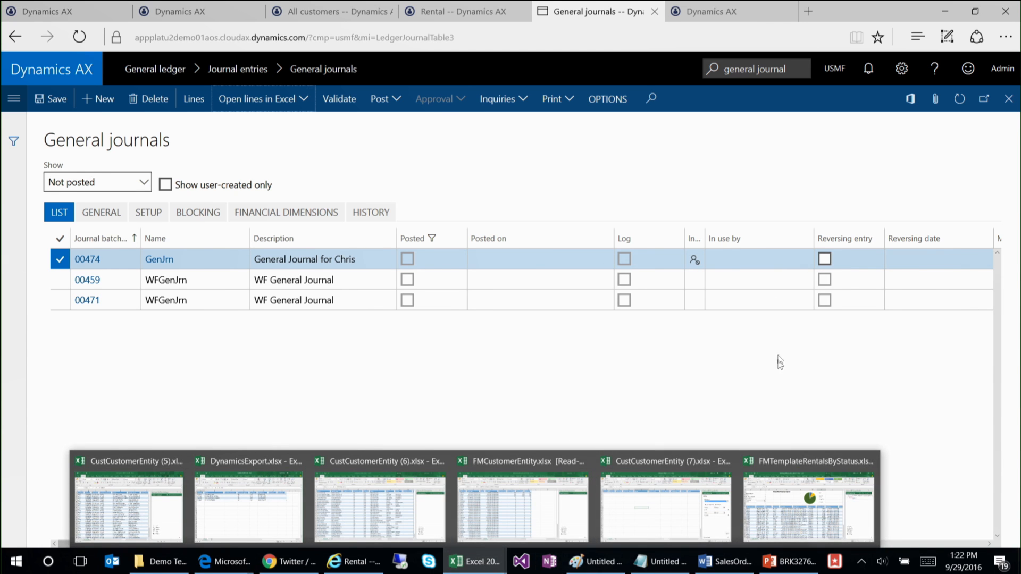
left_click(305, 100)
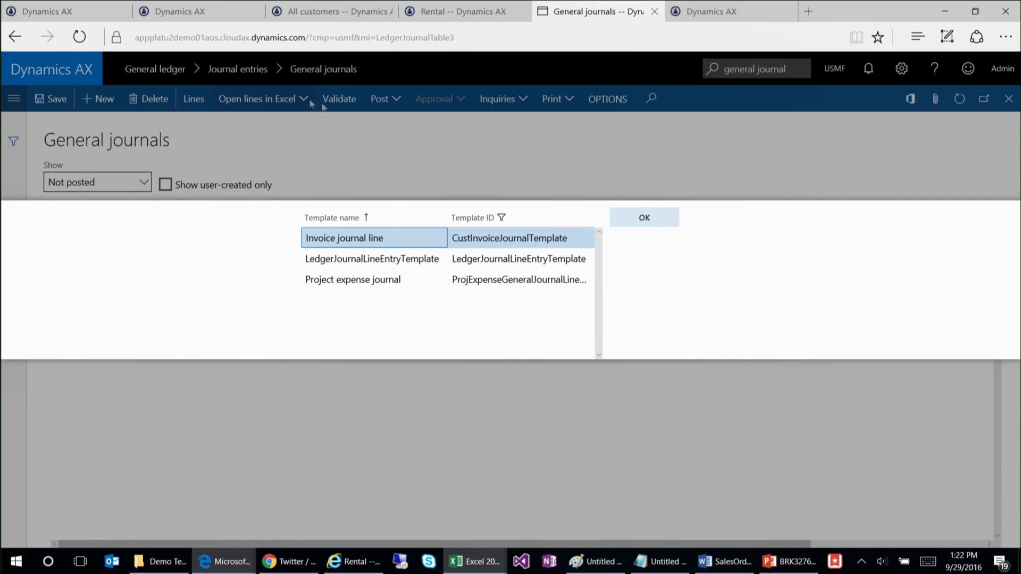
left_click(624, 224)
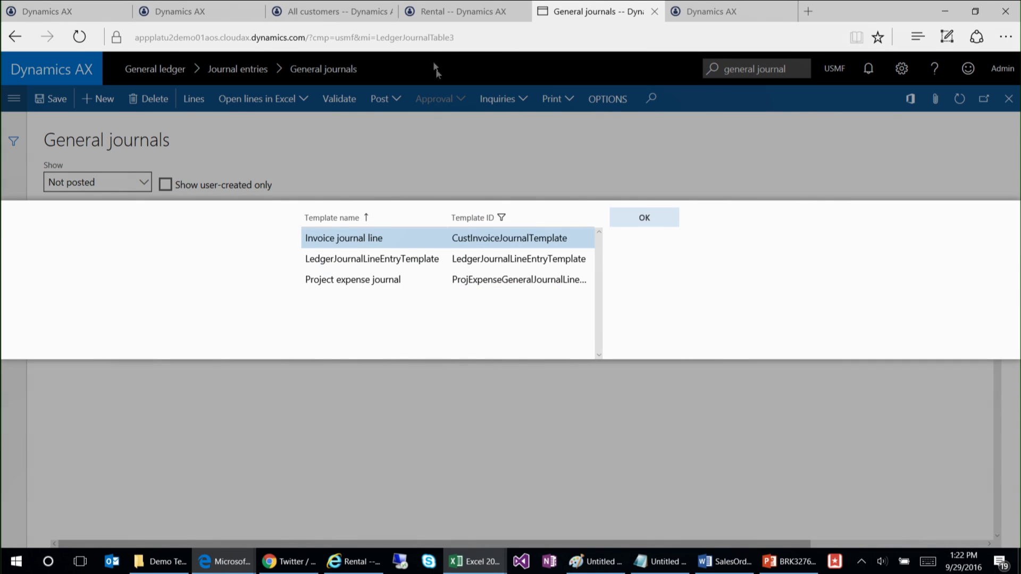
Step: Reload the General journals page and open the GenJrn journal's lines in Excel with the LedgerJournalLineEntryTemplate
left_click(438, 37)
key("Return")
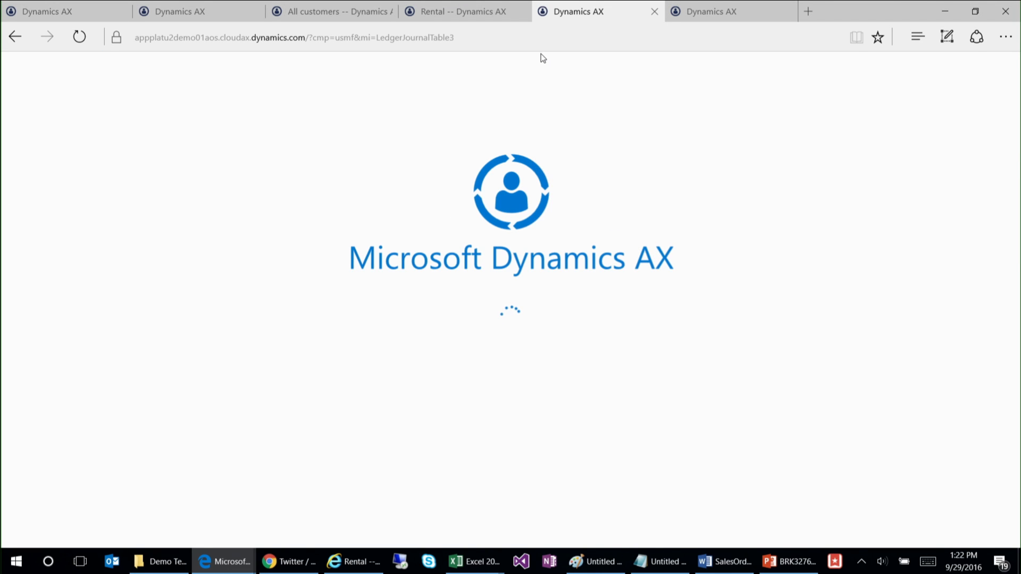
left_click(350, 280)
left_click(295, 298)
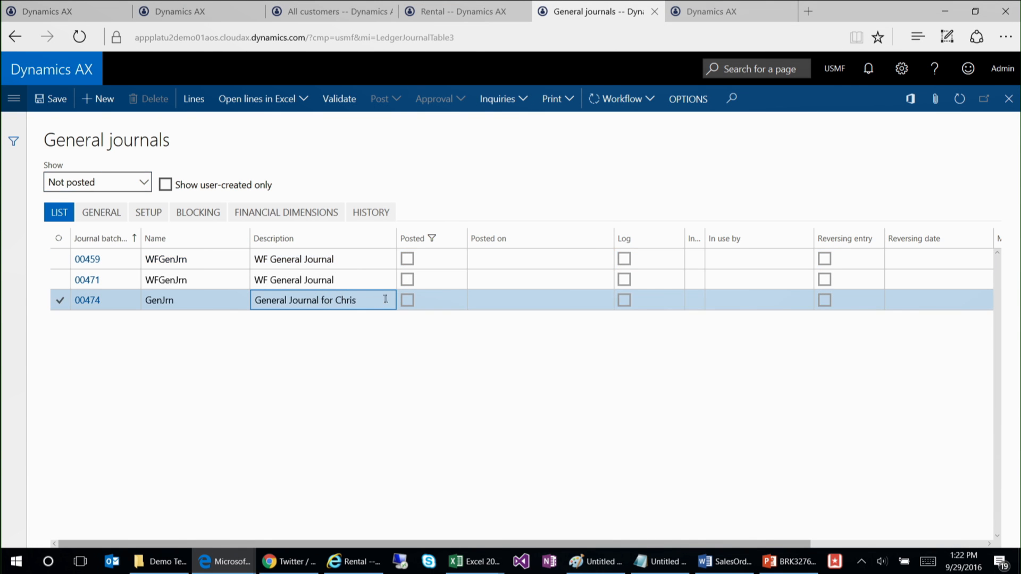
left_click(275, 103)
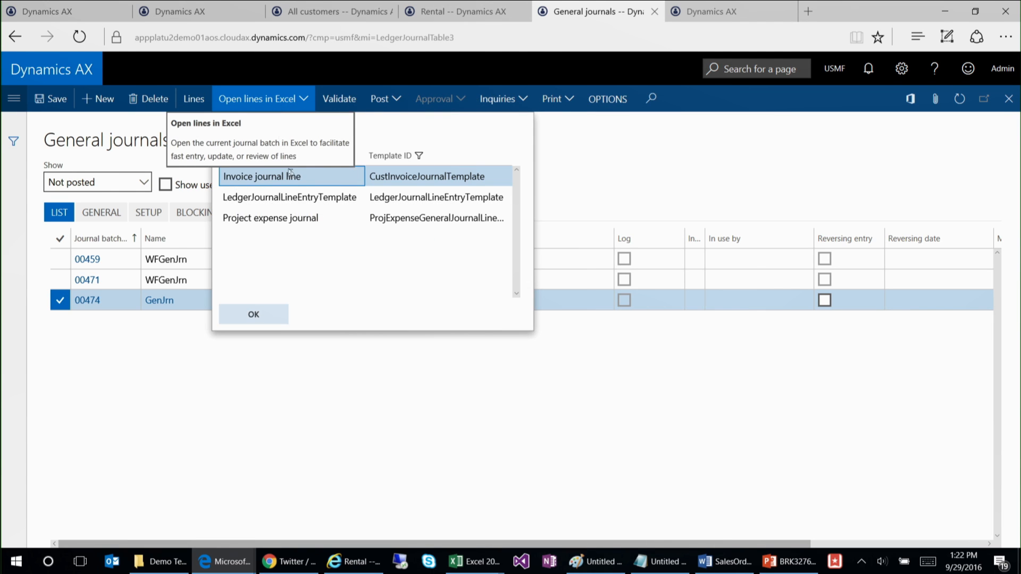
left_click(296, 199)
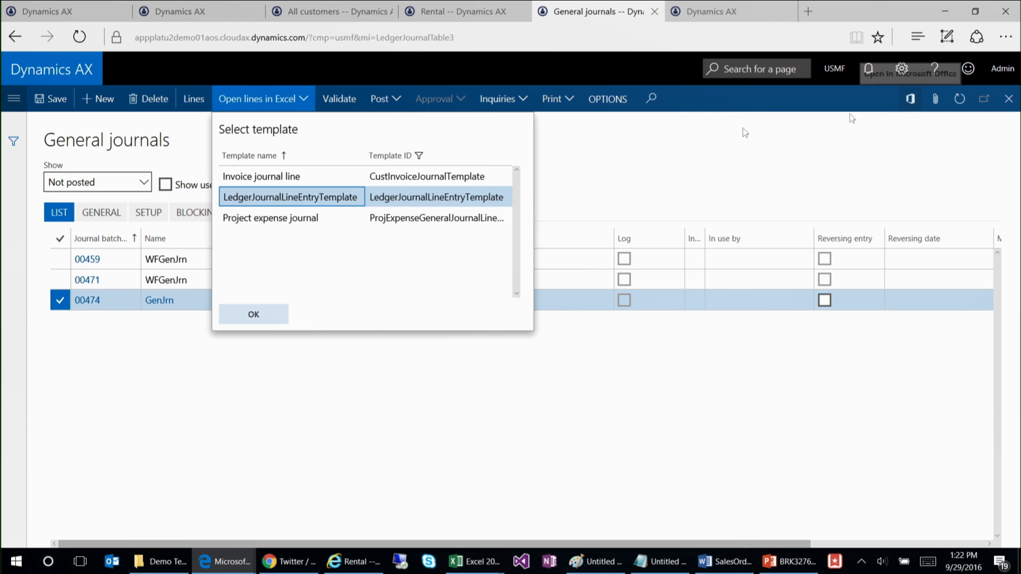
left_click(256, 319)
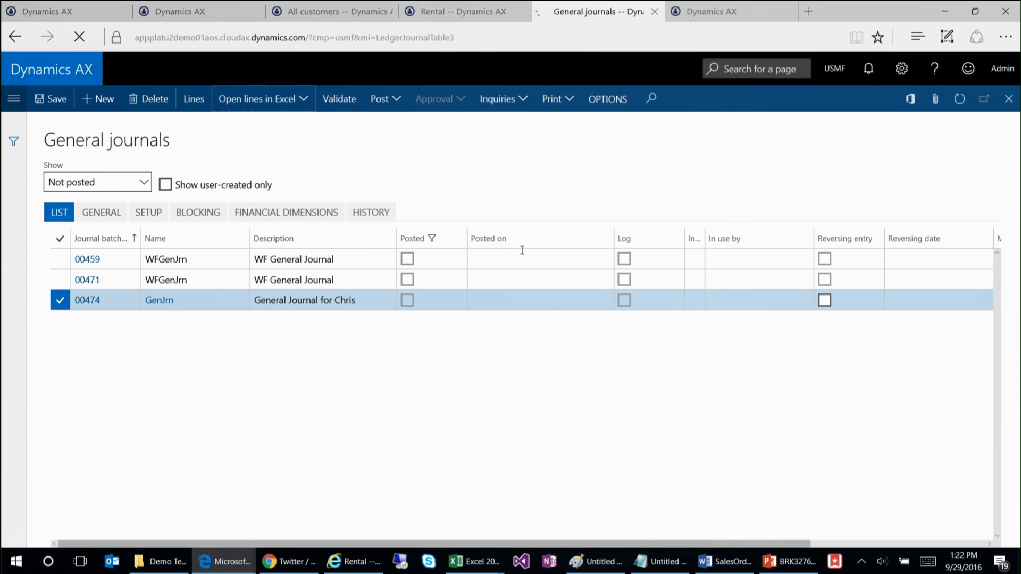
Step: Open the downloaded LedgerJournalLineEntryTemplate workbook in Excel and inspect the existing journal line's Main account and Date fields
left_click(593, 522)
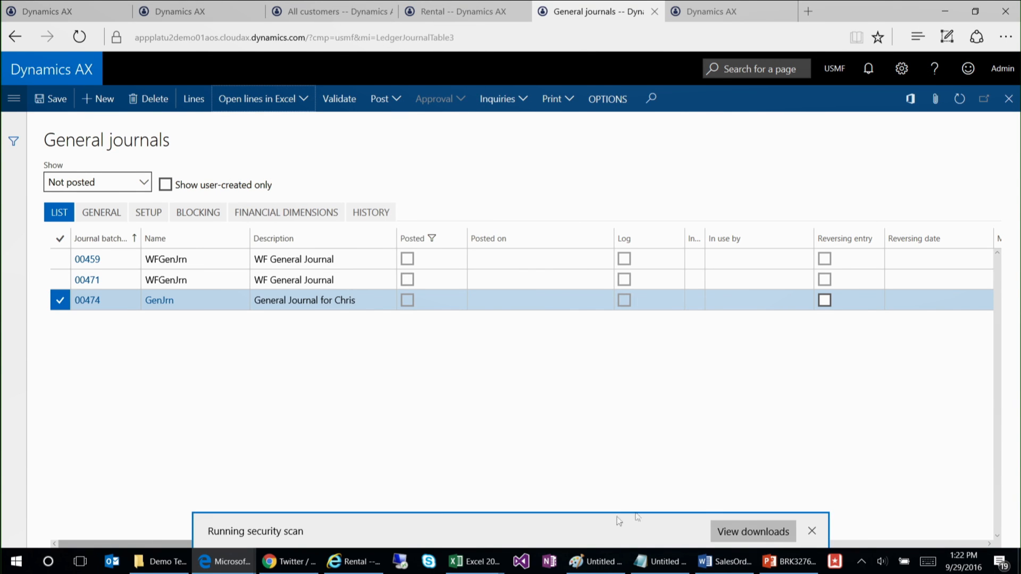
left_click(603, 528)
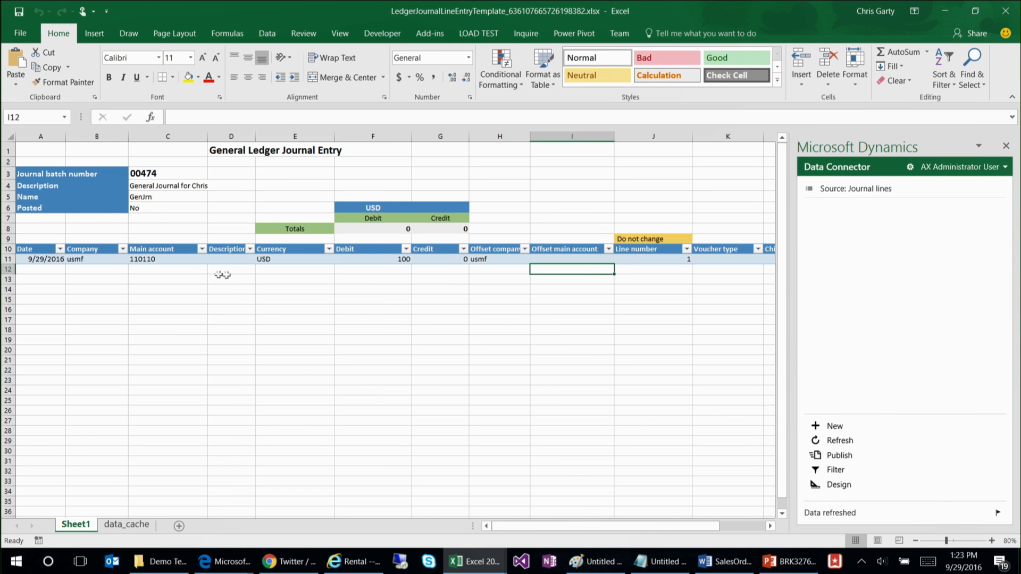
left_click(181, 260)
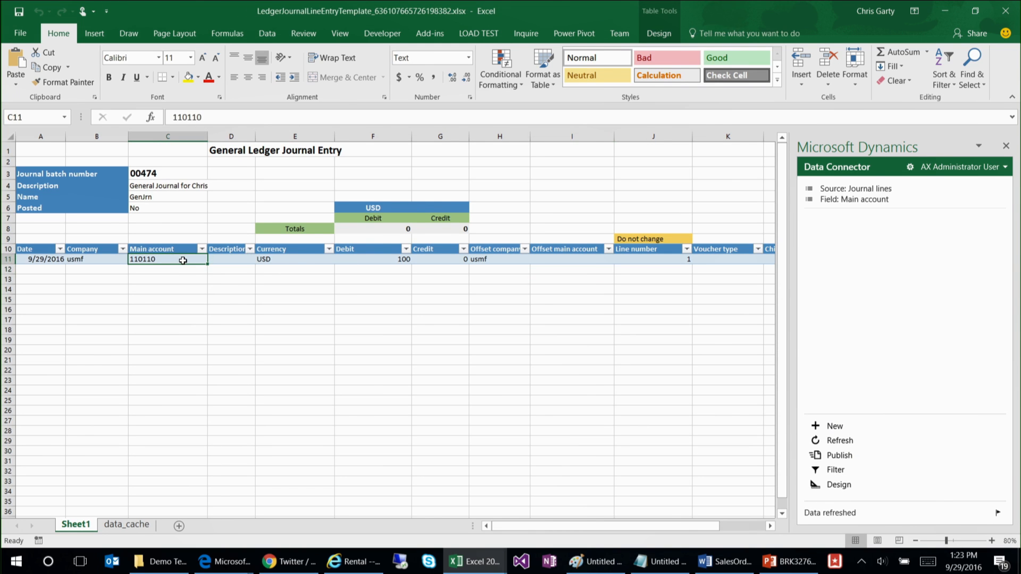
left_click(63, 259)
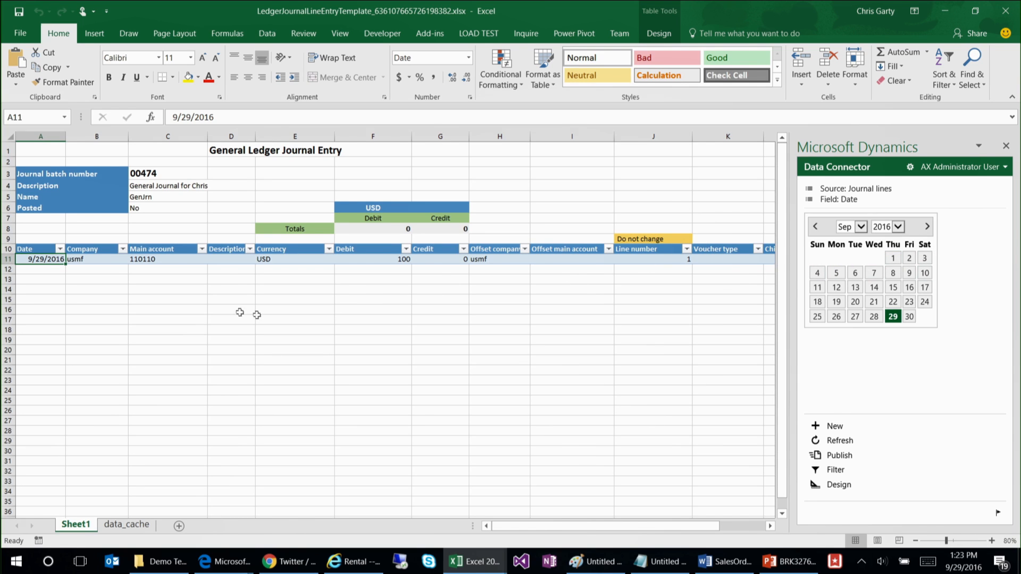
left_click(161, 268)
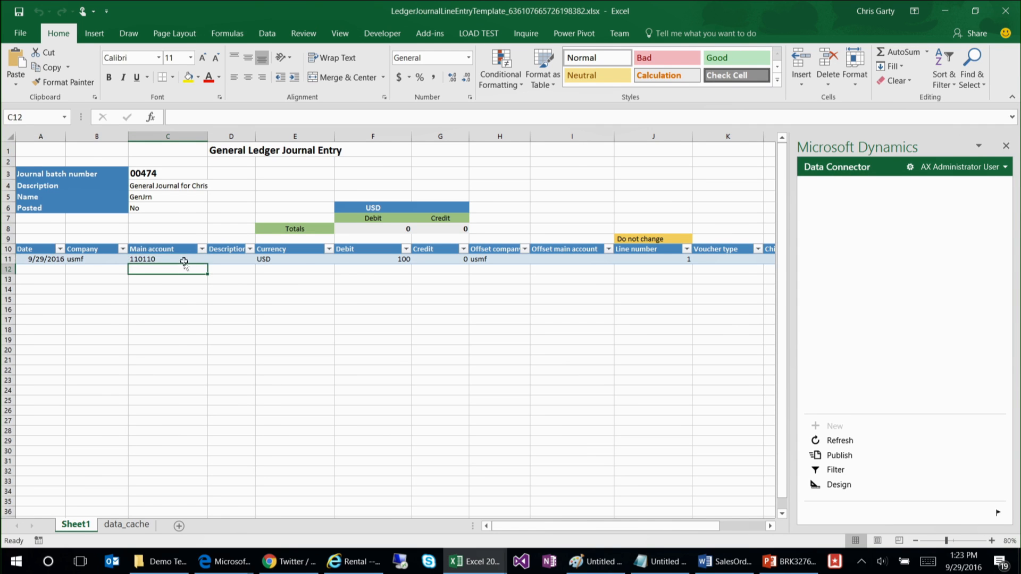
left_click(183, 260)
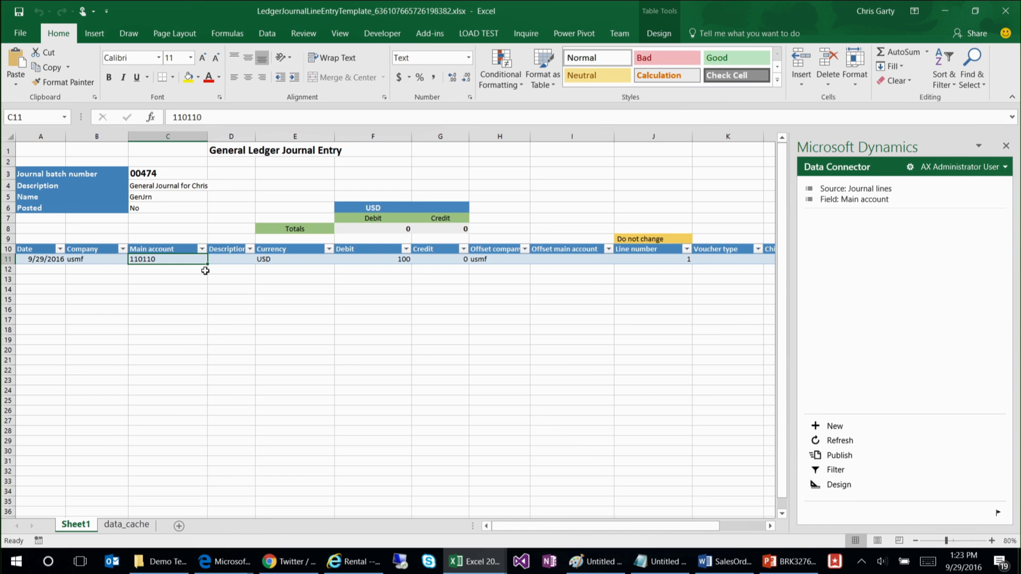
Step: Copy the existing journal line's cells from Date through Offset company into row 12
left_click(58, 258)
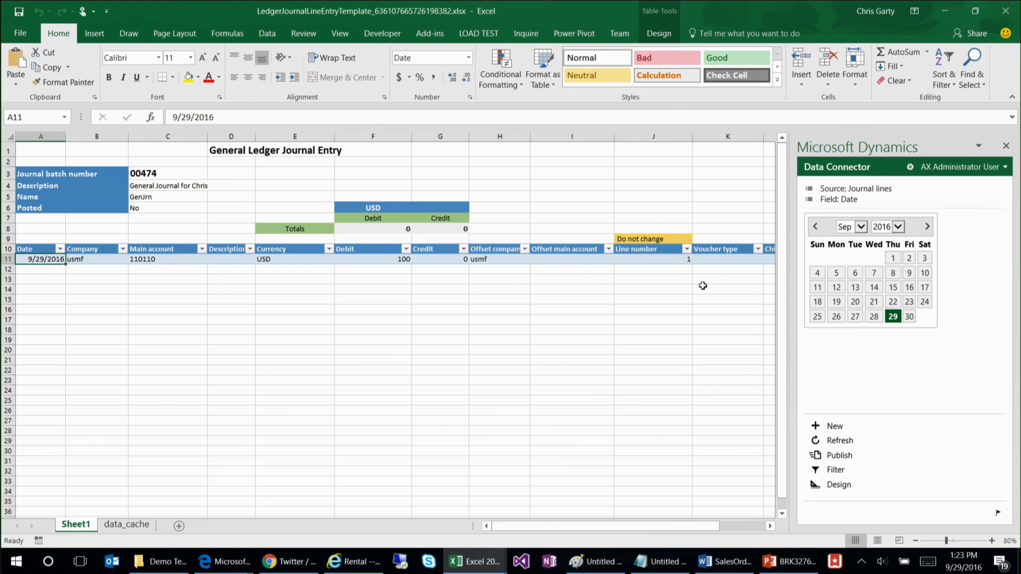
left_click(510, 259, "shift")
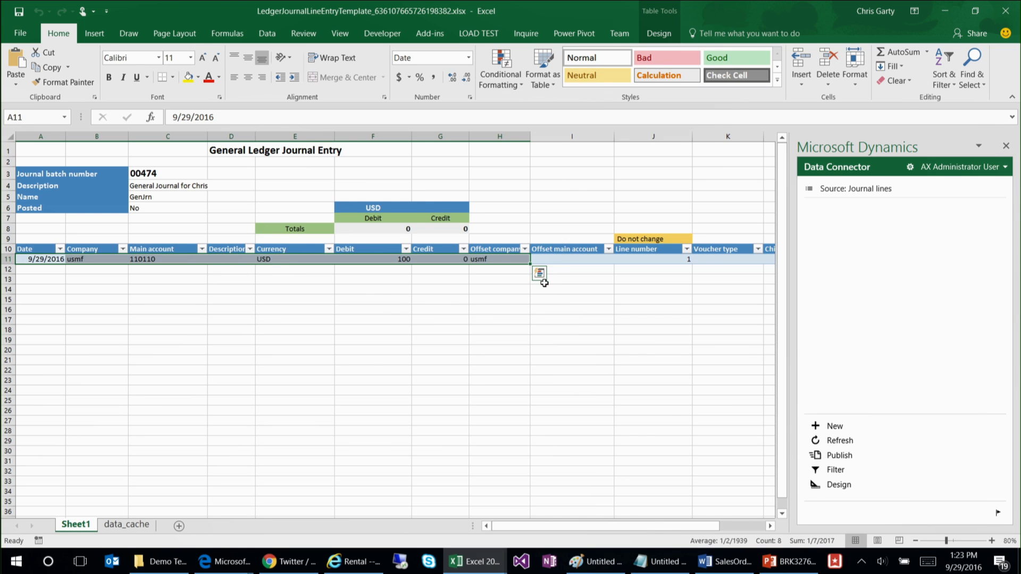
key("ctrl+c")
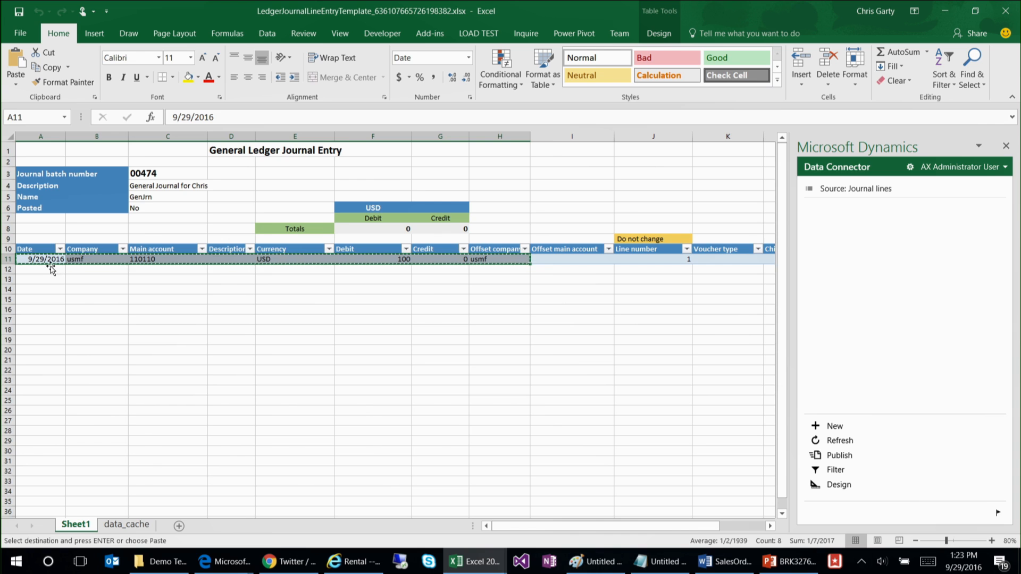
left_click(52, 269)
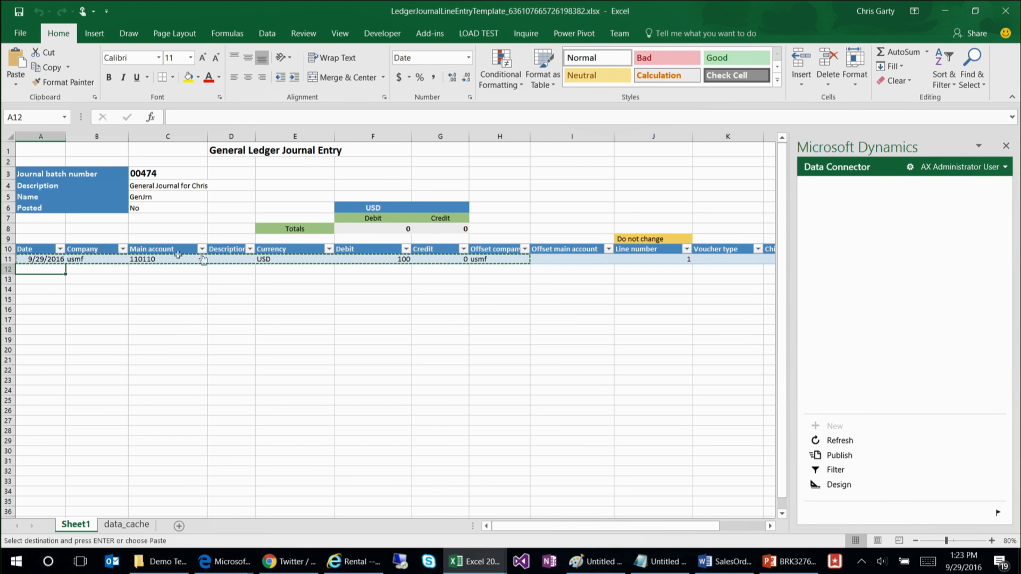
key("Up")
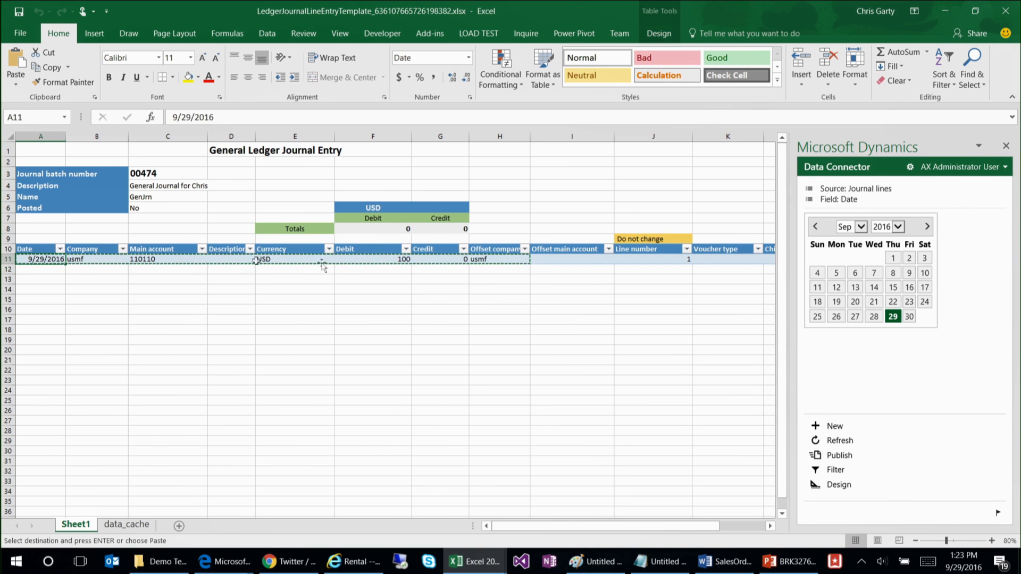
left_click(46, 269)
key("ctrl+v")
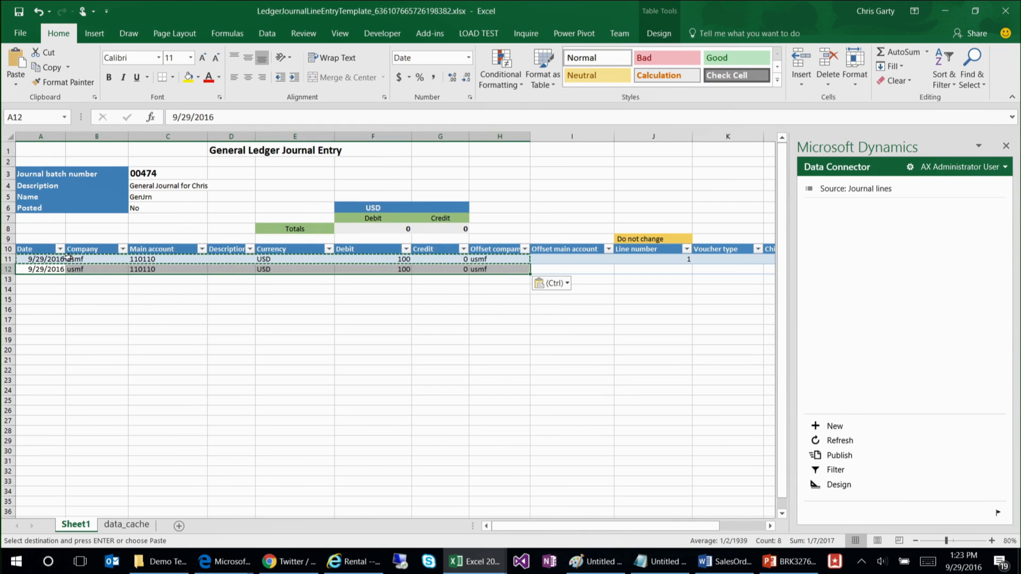
Step: Fill the two journal lines, from Date through Offset company, down to row 24
left_click(59, 259)
left_click(524, 270, "shift")
left_click_drag(531, 275, 537, 396)
left_click(382, 321)
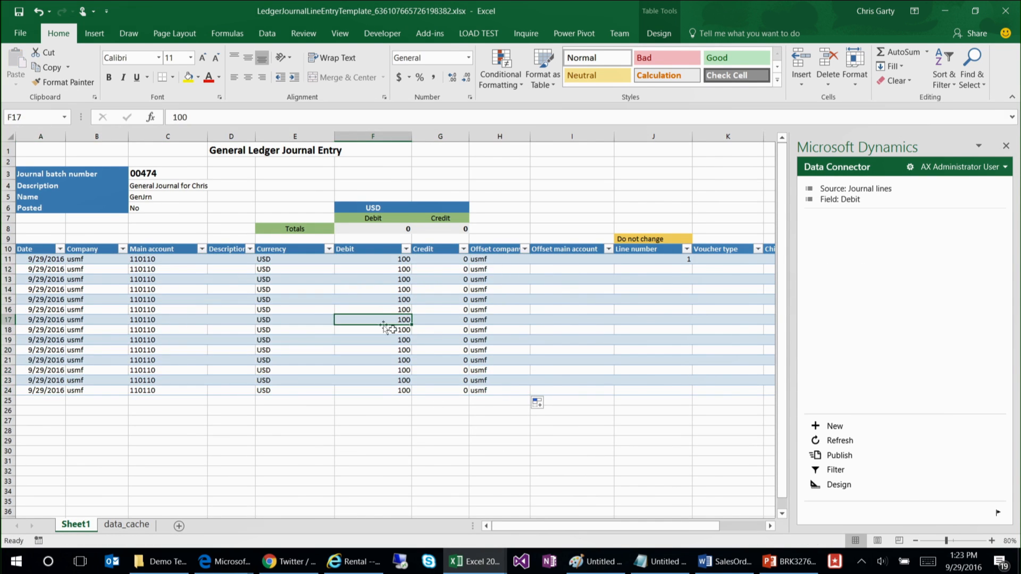
left_click(461, 330)
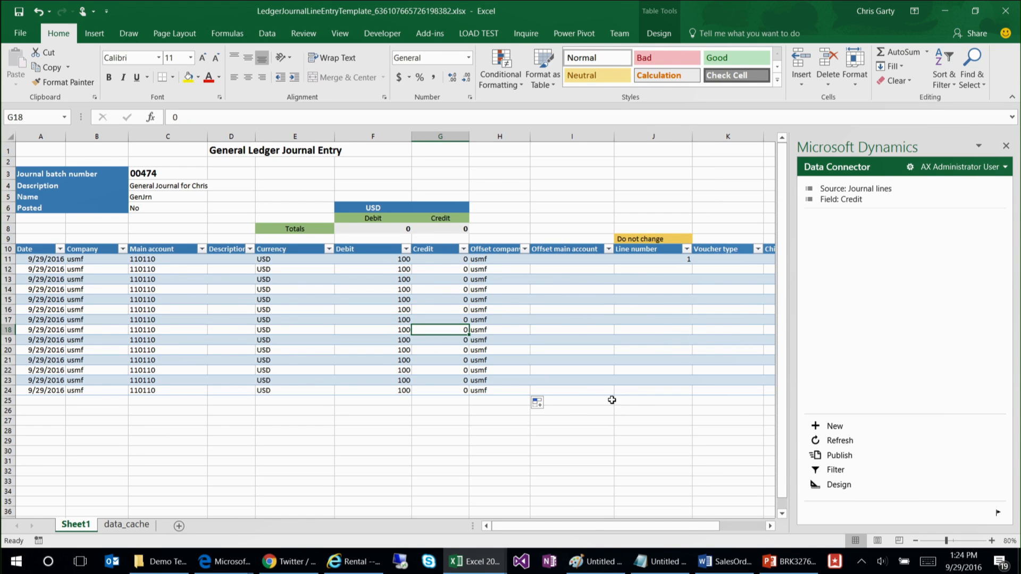
Step: Publish the added journal lines to Dynamics AX and review the resulting messages, including the publish time
left_click(843, 457)
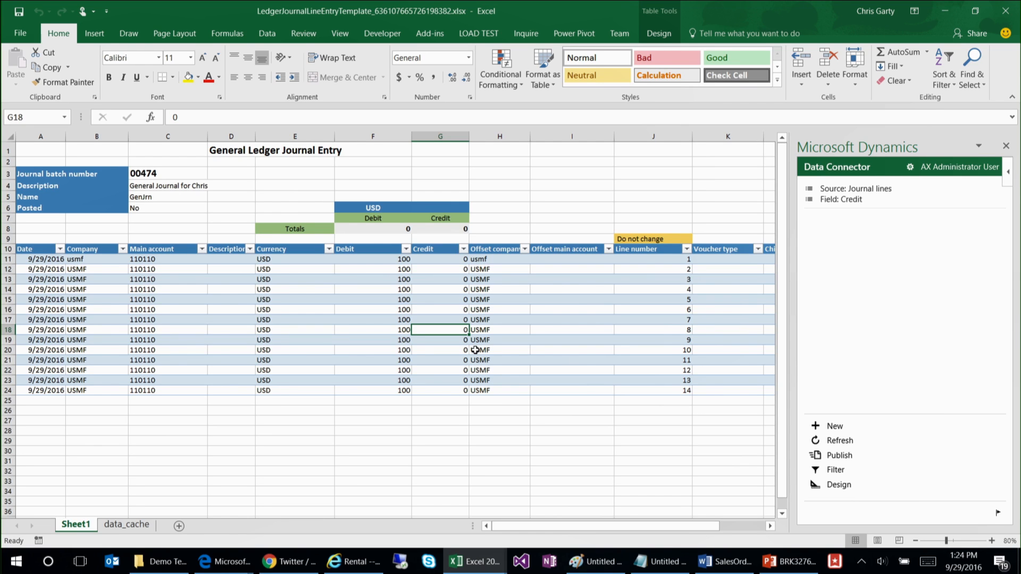
left_click(997, 512)
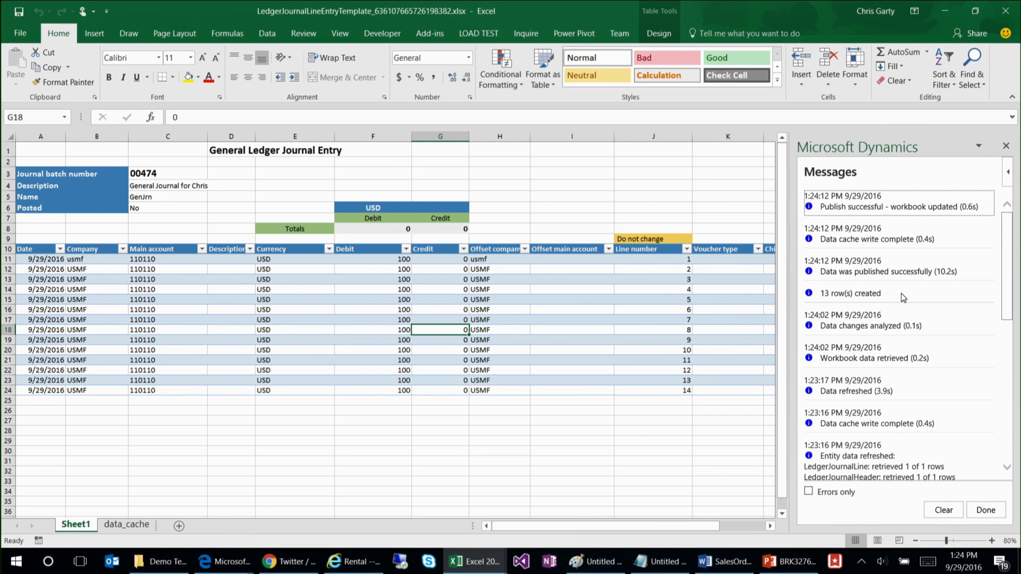
left_click_drag(957, 272, 934, 271)
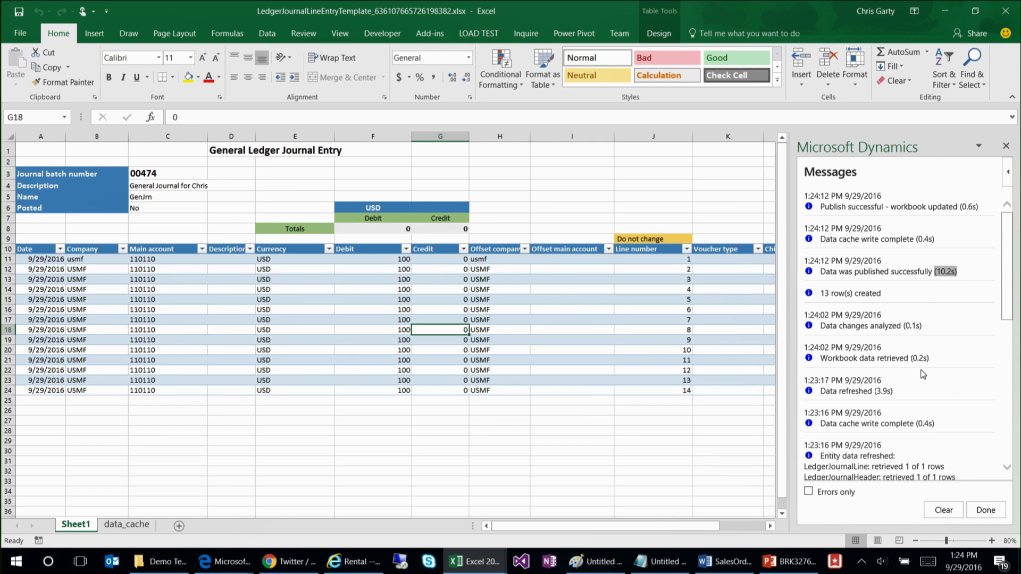
left_click(985, 510)
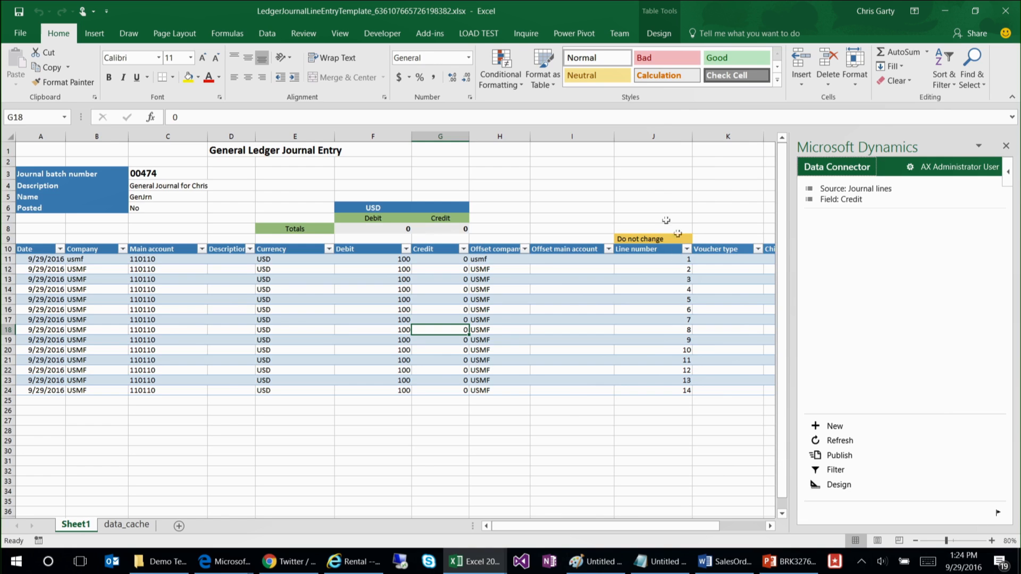
Step: Check the Data Connector's lookup details for the journal lines' Offset company and Main account fields
left_click(484, 300)
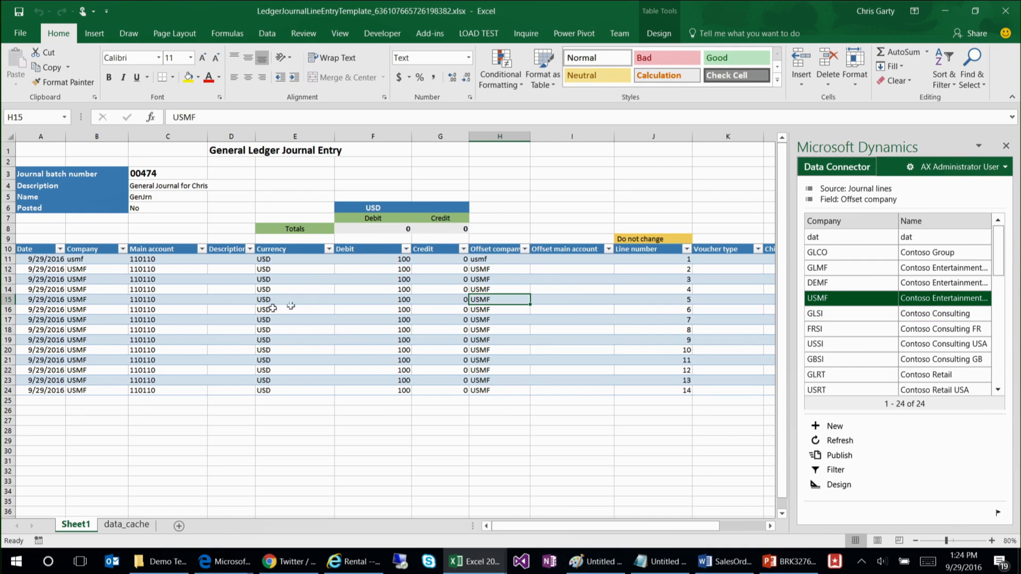
left_click(191, 309)
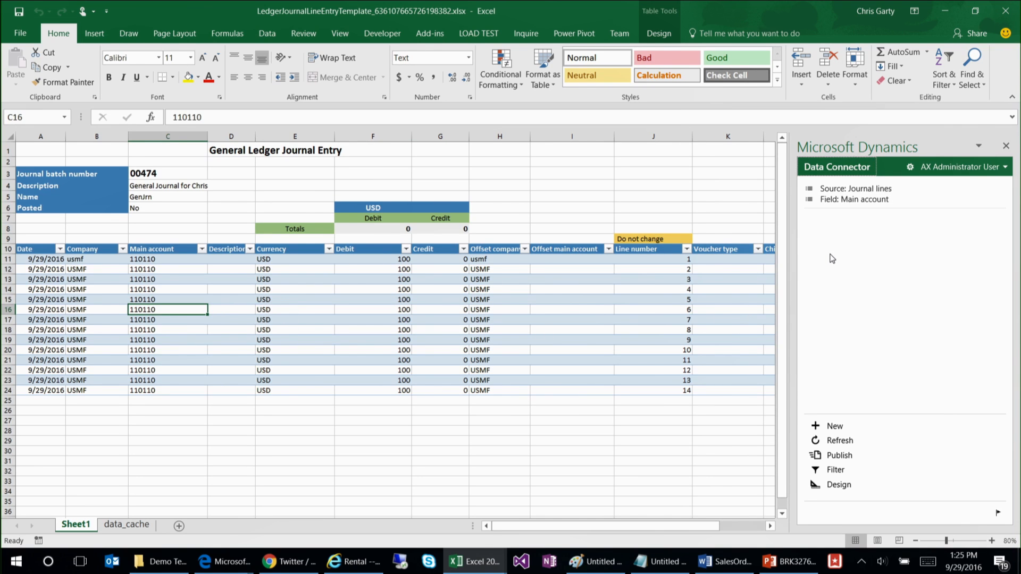
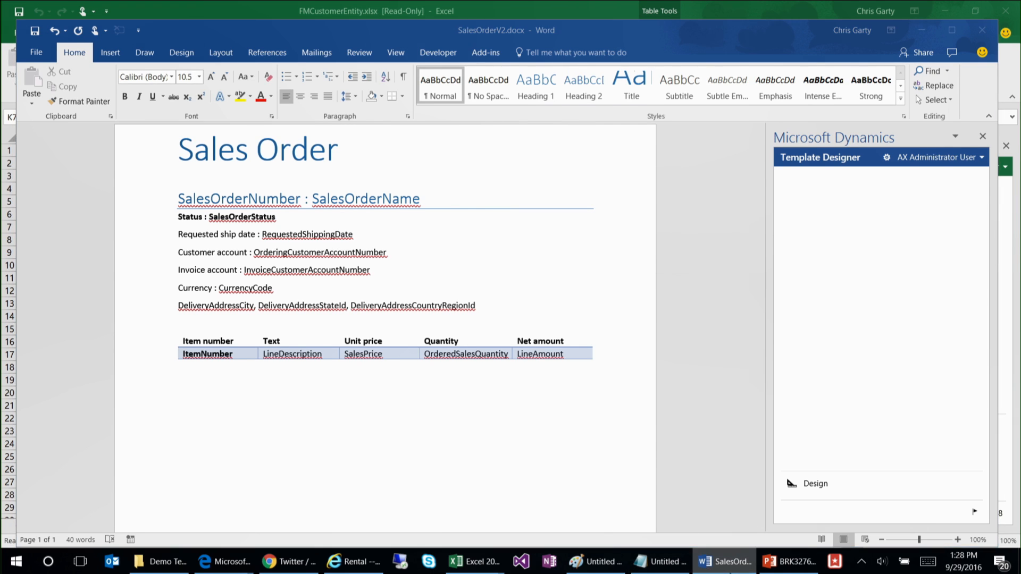
Step: Open a new Word window and create a blank document
right_click(726, 563)
left_click(701, 493)
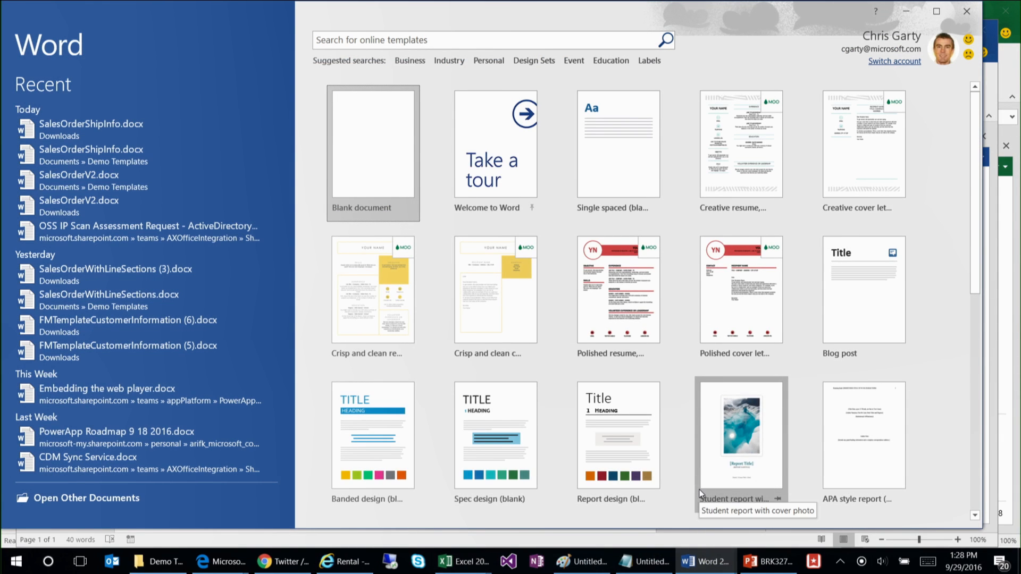
left_click(381, 160)
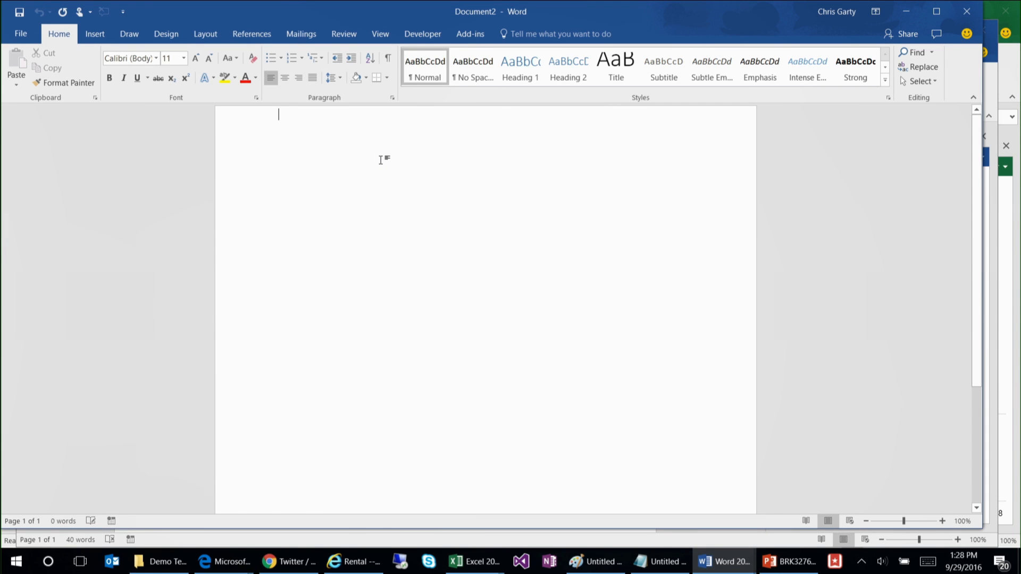
Step: Search the Office add-in store for "dynamics" and add the Microsoft Dynamics Office Add-in to the document
left_click(95, 37)
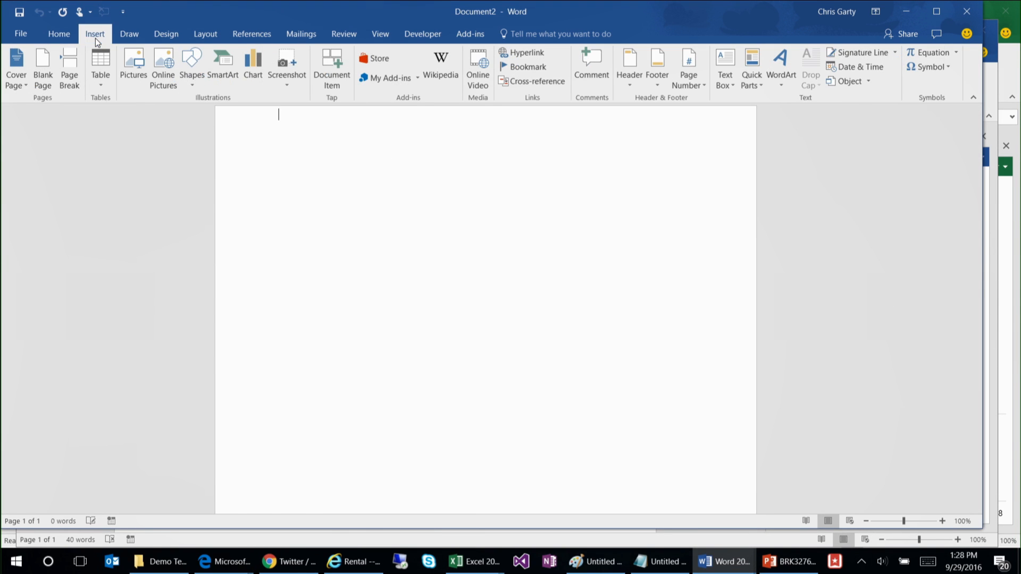
left_click(375, 60)
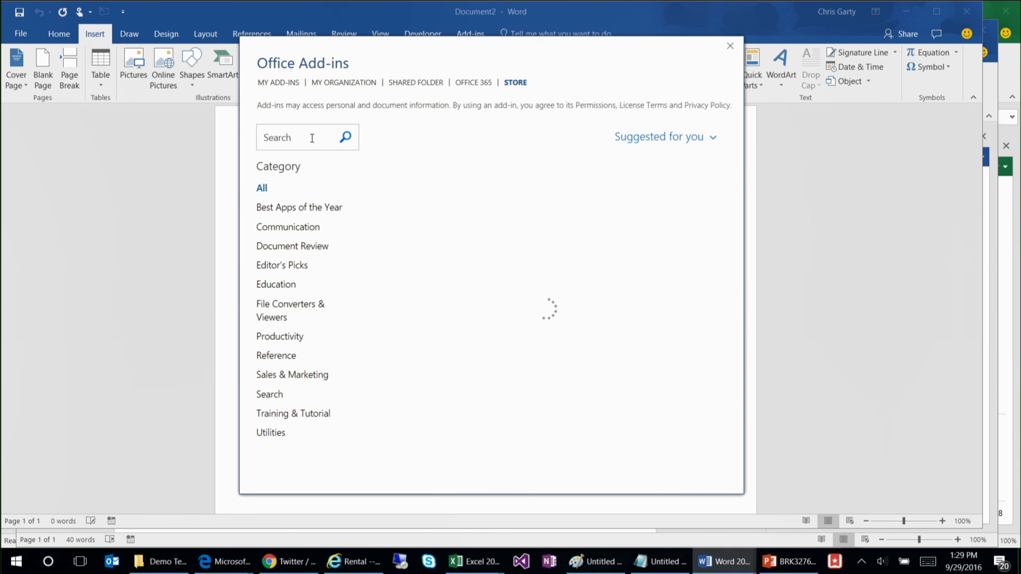
left_click(306, 137)
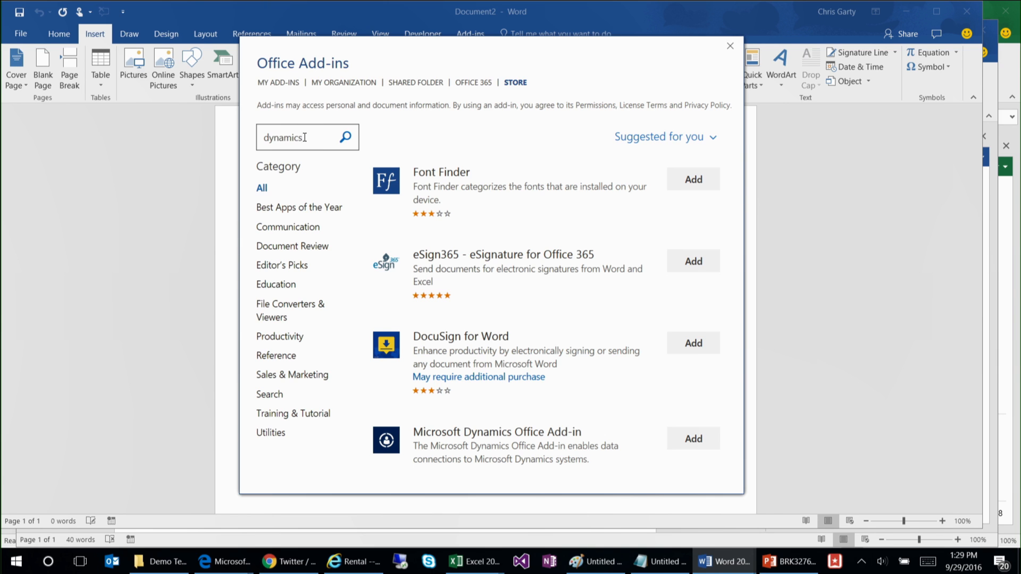
type("dynamics")
key("Return")
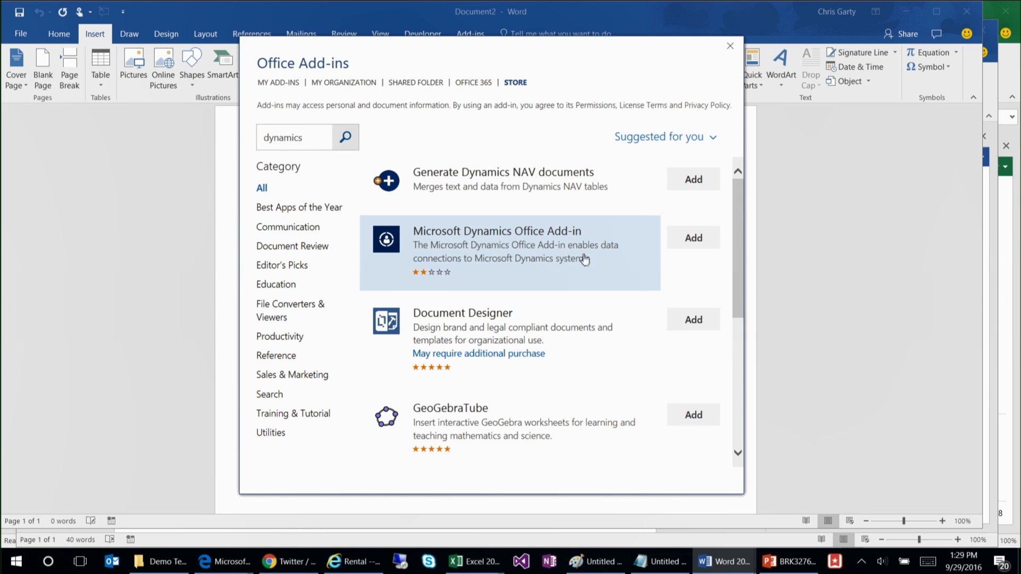
left_click(689, 242)
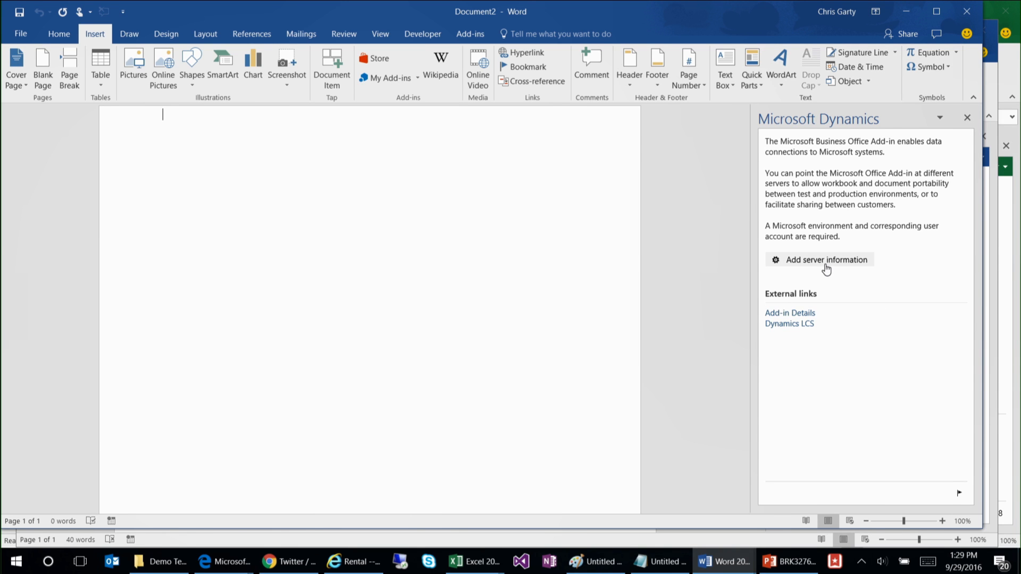
left_click(825, 269)
left_click(340, 560)
left_click(395, 31)
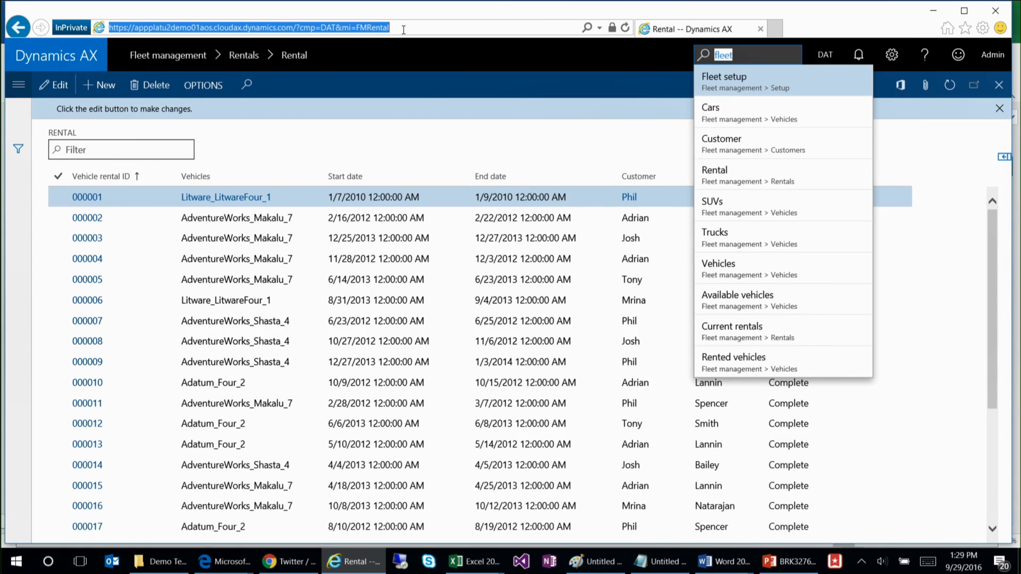
key("ctrl+c")
key("alt+Tab")
left_click(837, 228)
key("ctrl+v")
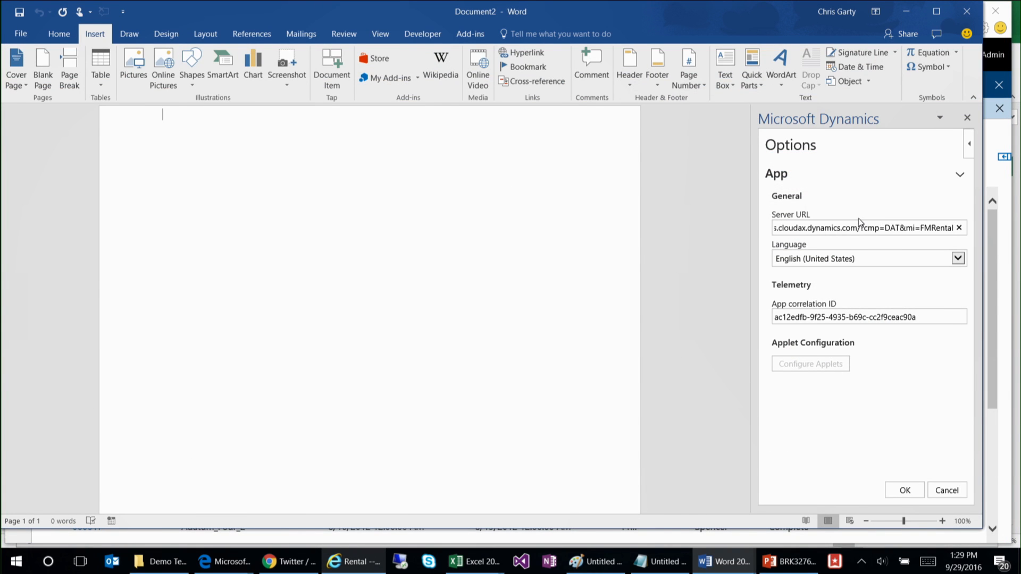
key("shift+End")
key("BackSpace")
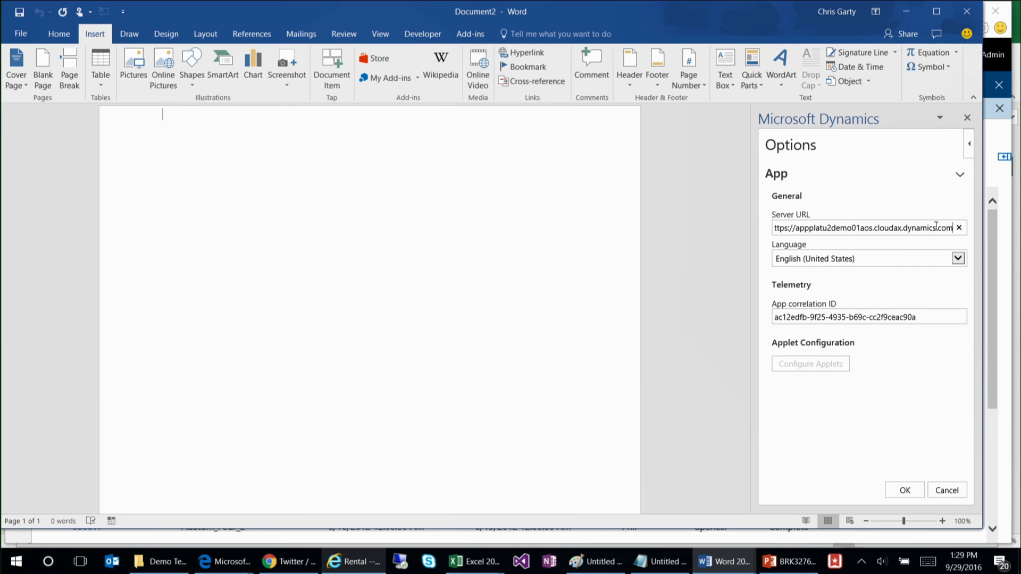
left_click(908, 493)
left_click(904, 370)
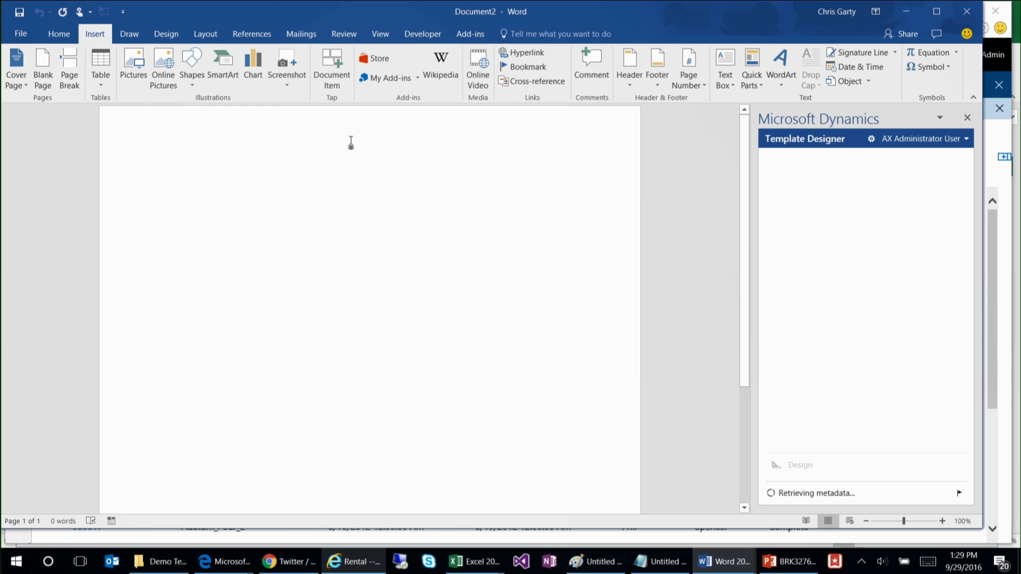
Step: Enter "Sales Order" as the document heading in the Title style and start a new line below it
type("S")
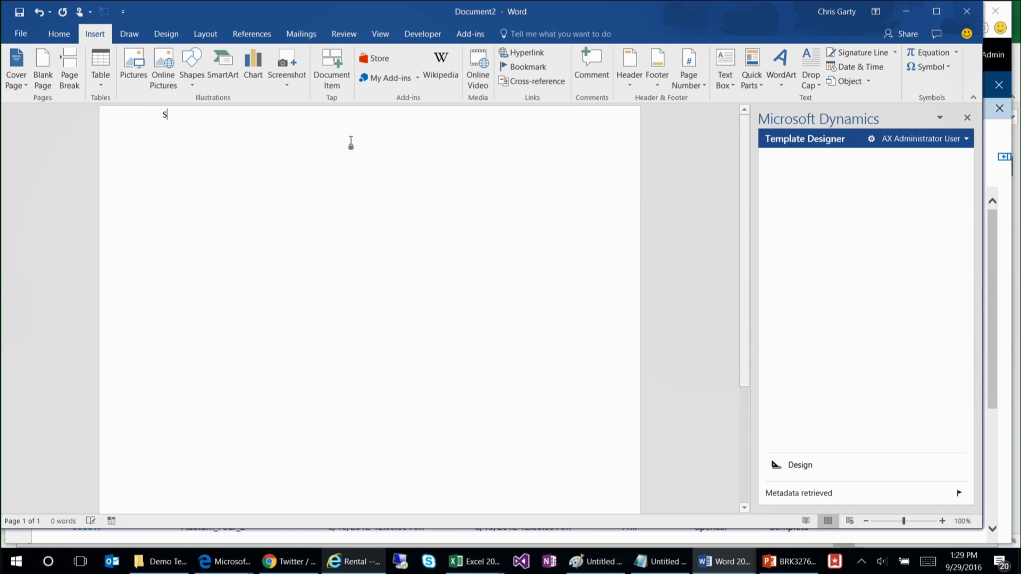
type("leas Order")
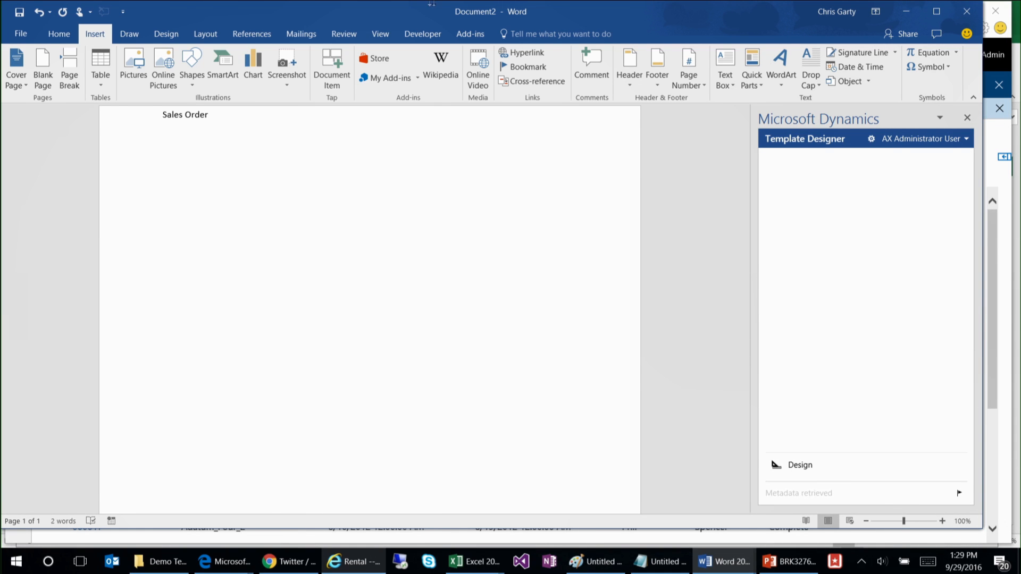
left_click(59, 34)
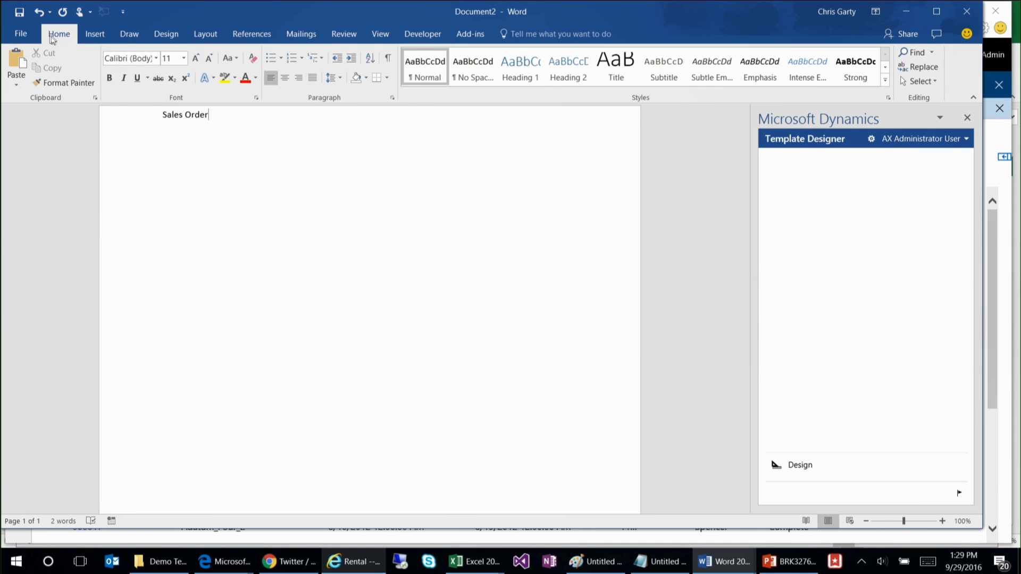
left_click(616, 67)
key("Return")
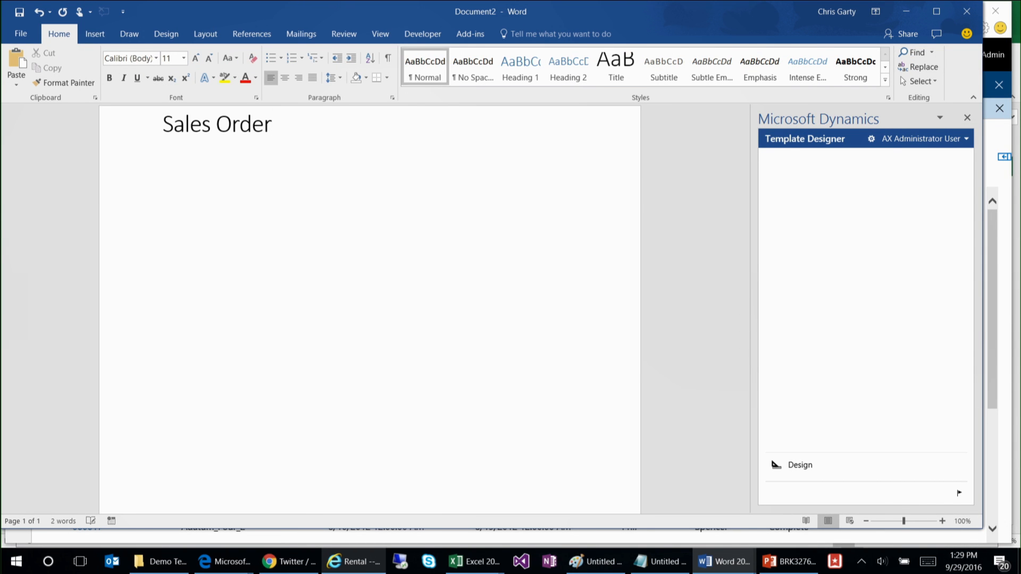
Step: Start a field design in the template designer with SalesOrderHeader - Sales orders as the entity data source
left_click(804, 465)
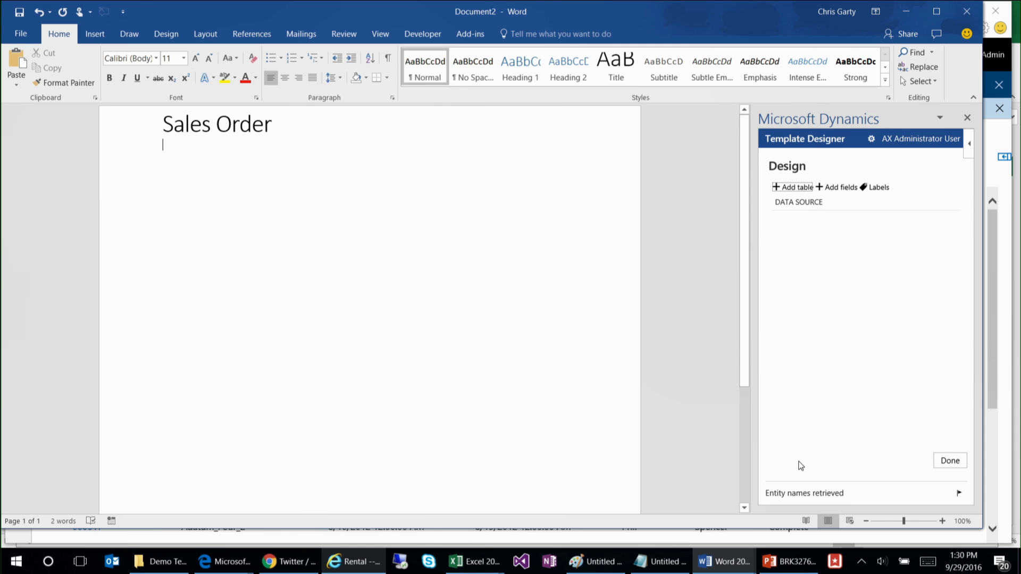
left_click(838, 189)
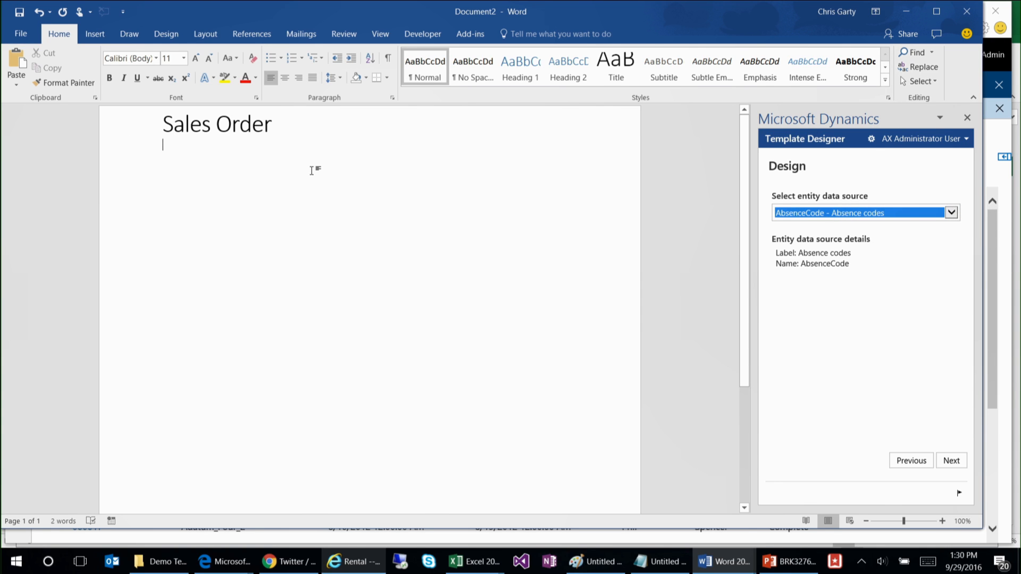
left_click(823, 215)
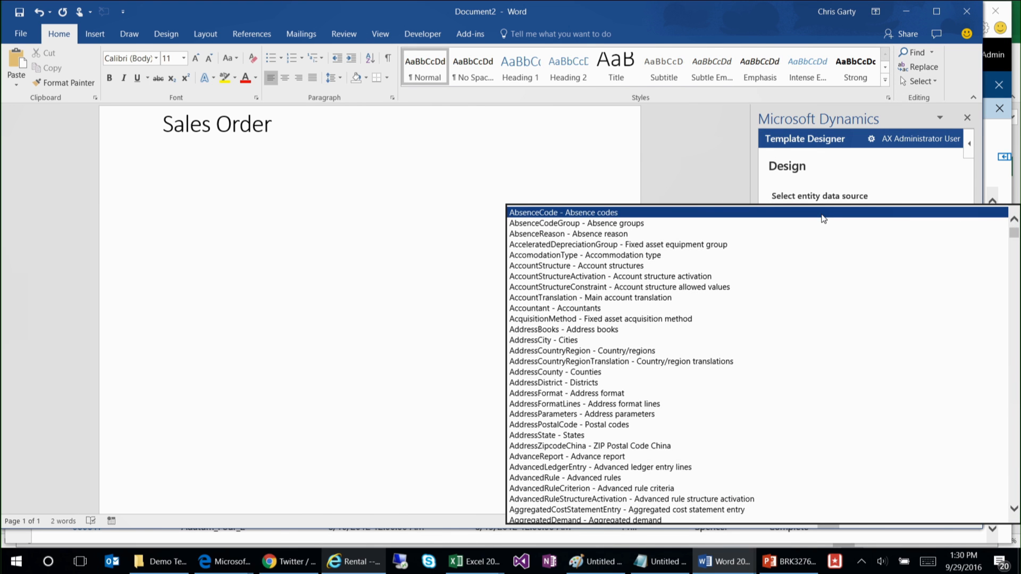
type("sales list")
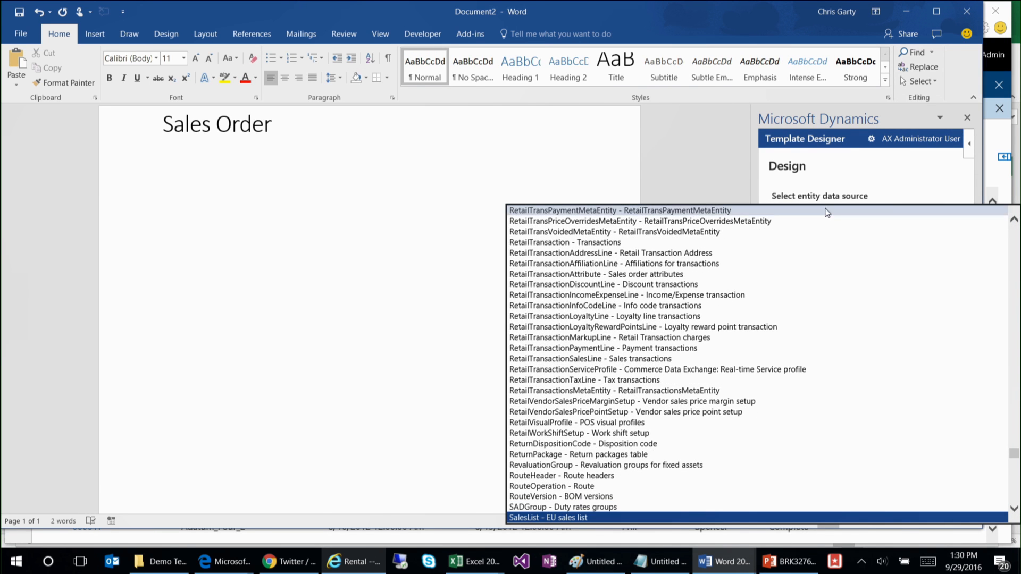
scroll(734, 298, "down", 5)
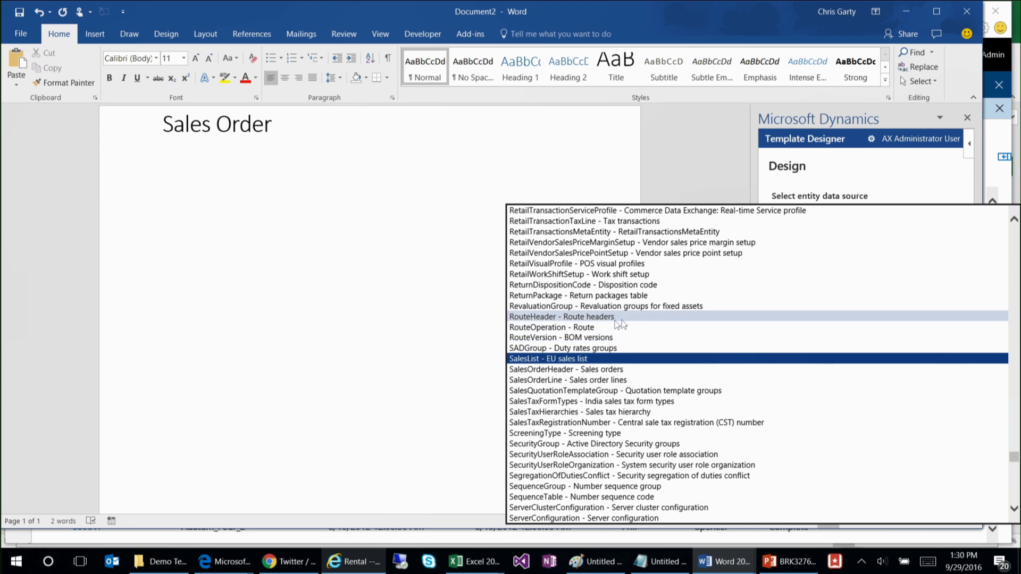
left_click(576, 374)
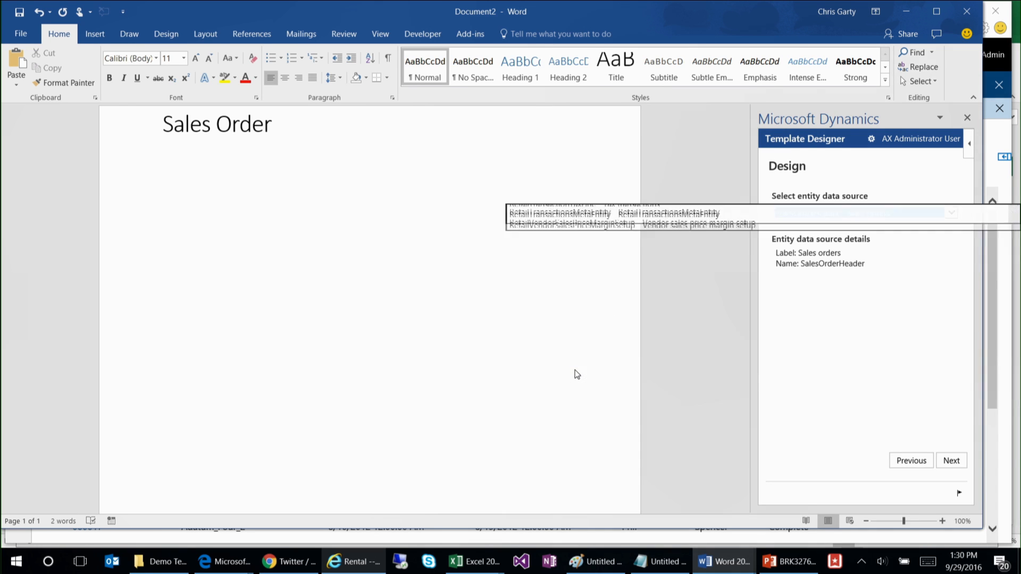
left_click(957, 462)
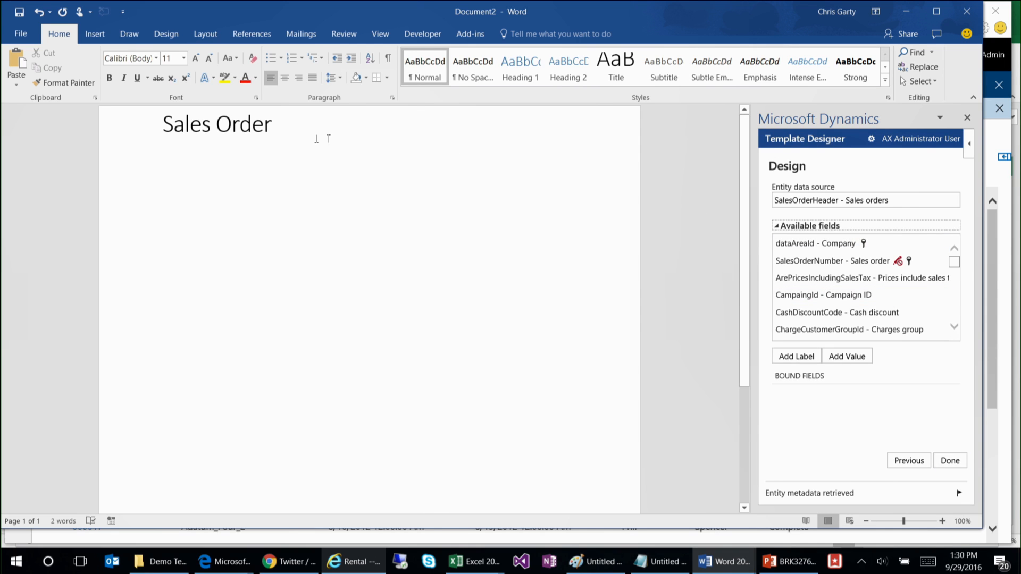
Step: Insert the SalesOrderNumber field's value below the title, followed by a colon
left_click(280, 152)
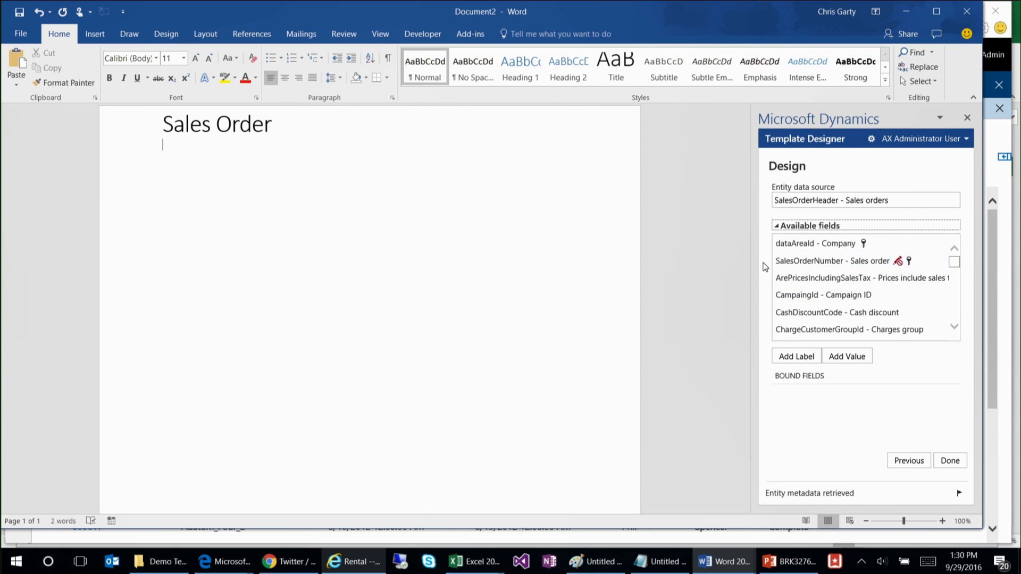
left_click(798, 261)
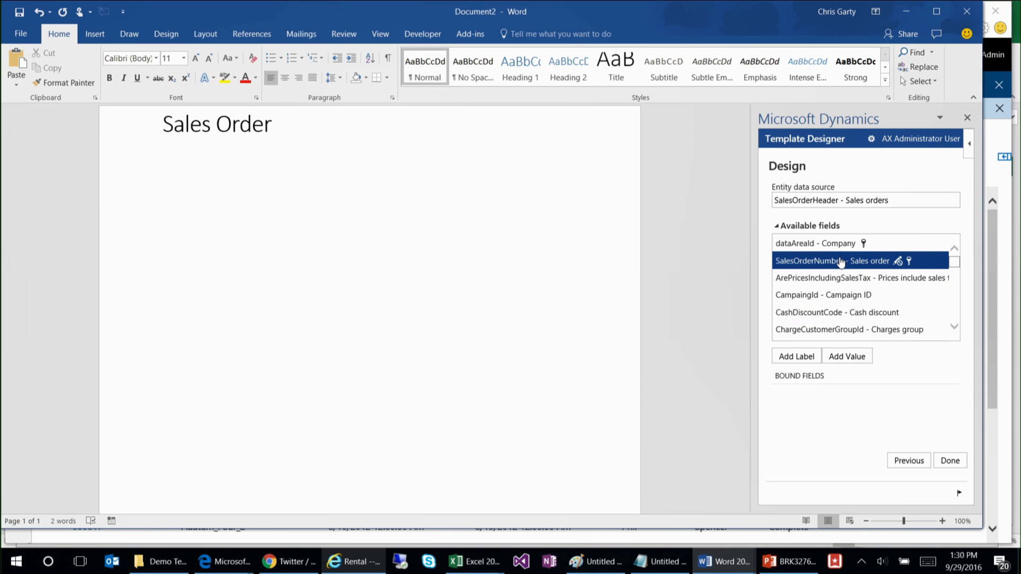
left_click(164, 146)
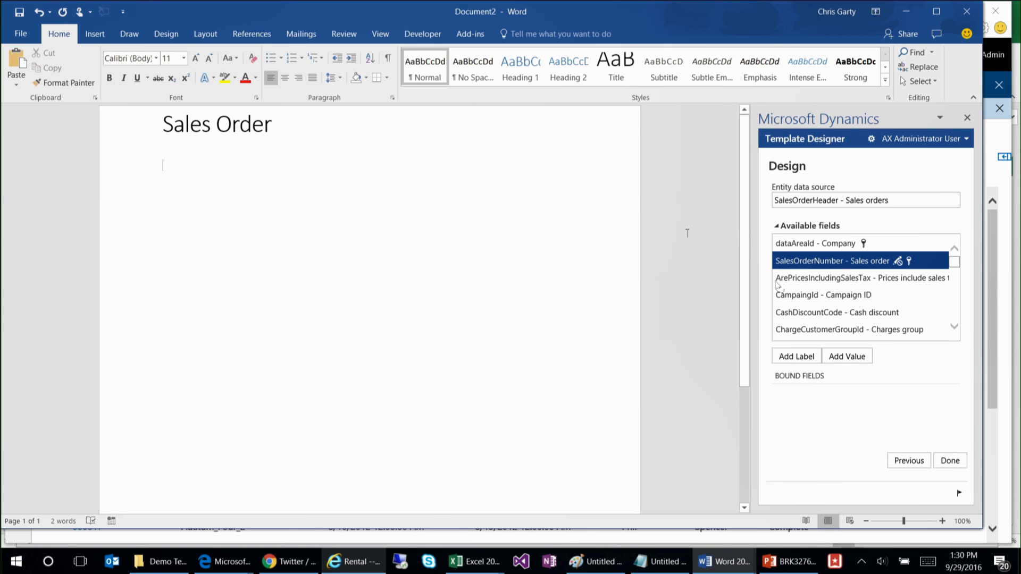
left_click(852, 361)
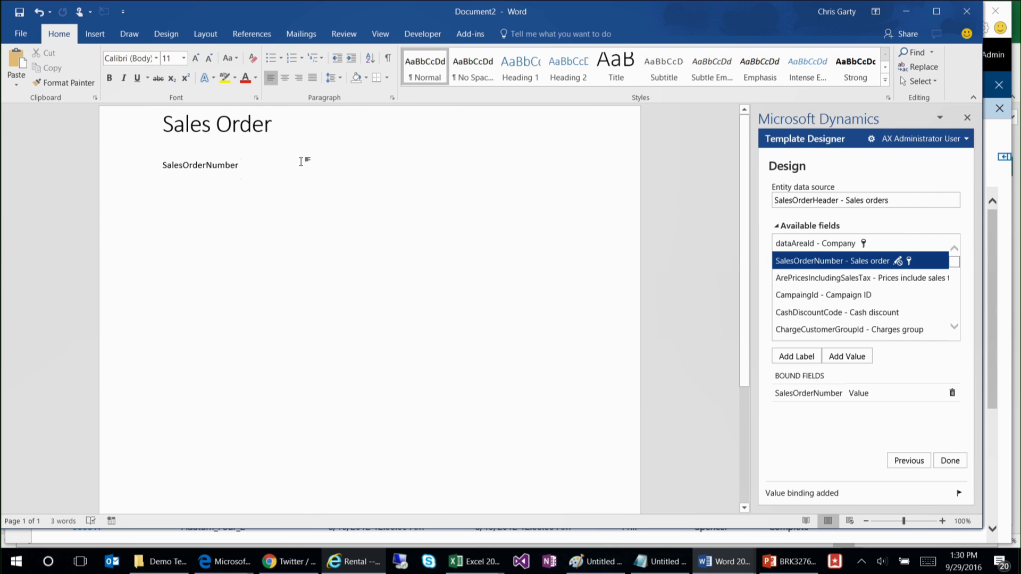
type(":")
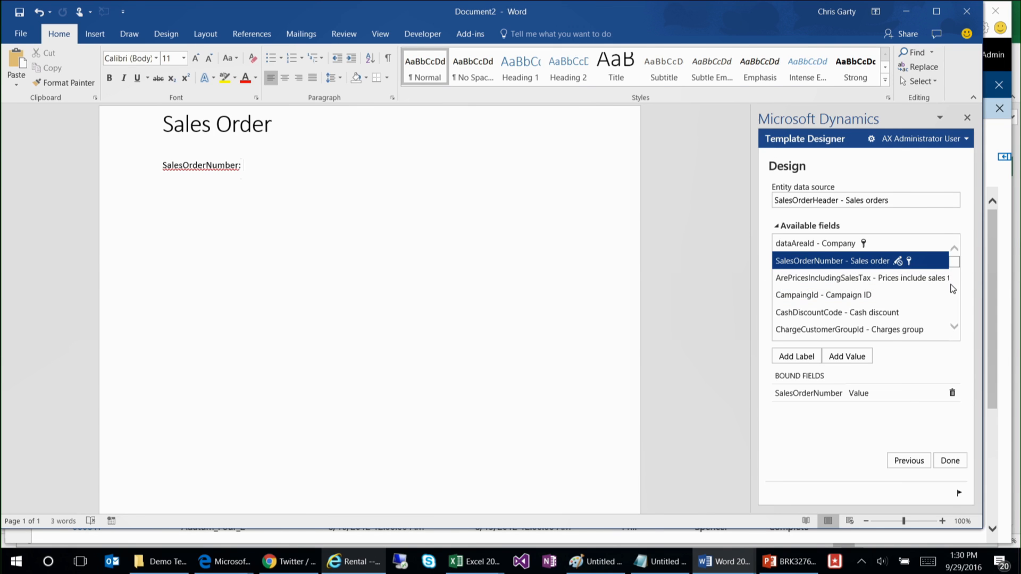
Step: Insert the SalesOrderName field's value after the colon and start a new line
left_click_drag(958, 267, 954, 305)
left_click(841, 268)
left_click(836, 359)
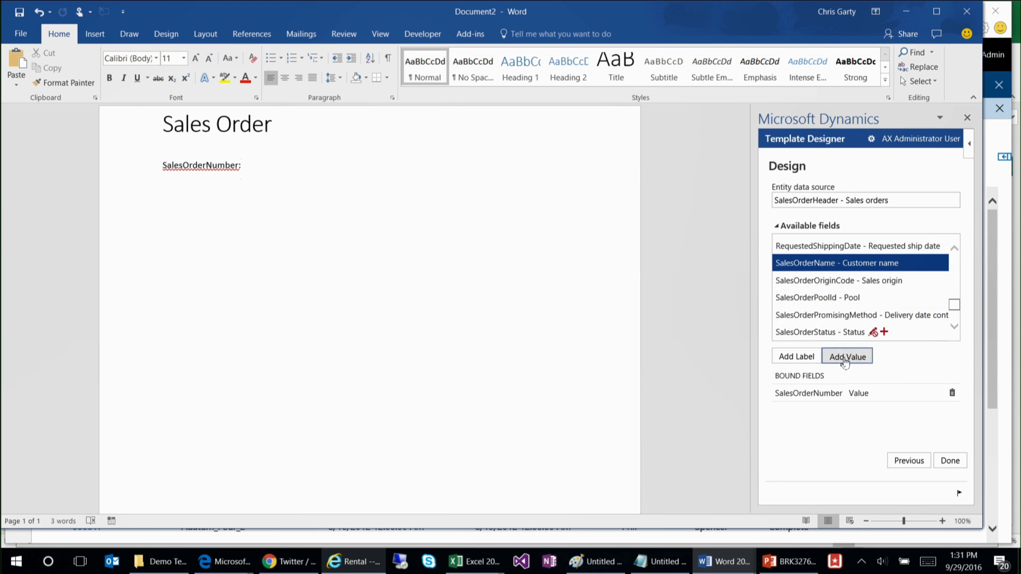
left_click(429, 169)
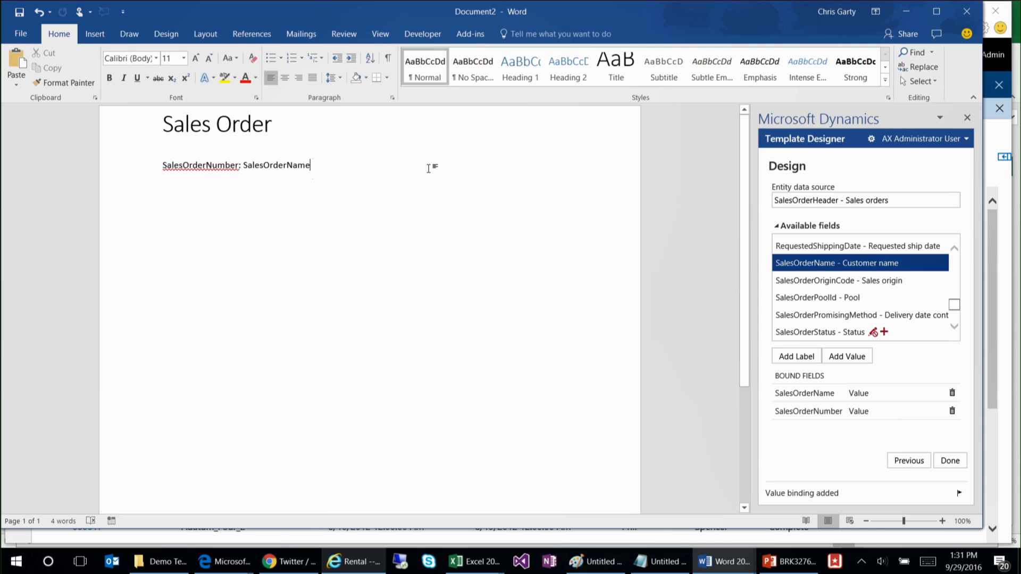
key("Return")
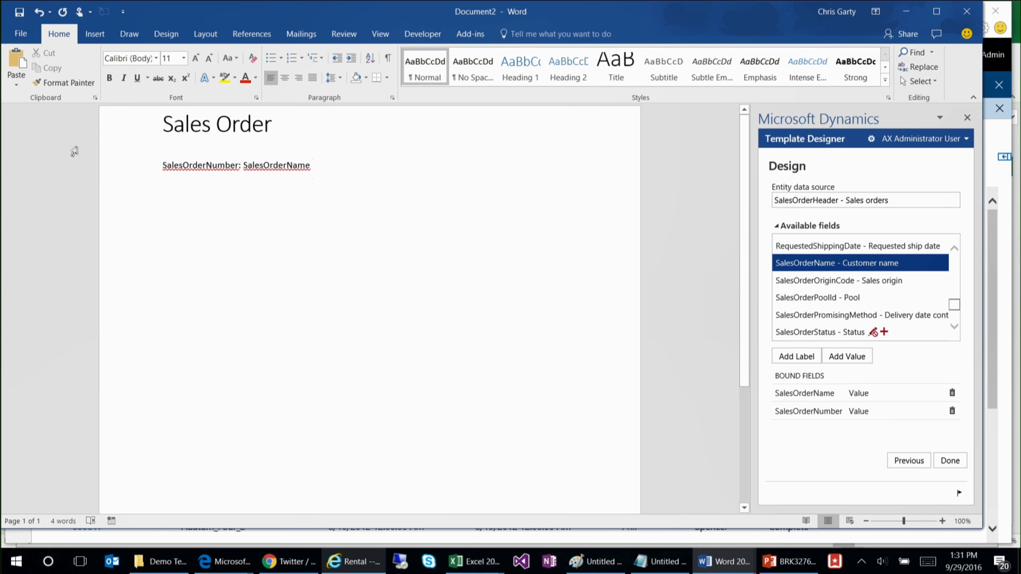
Step: Apply the Heading 1 style to the SalesOrderNumber and SalesOrderName line and leave an empty line beneath it
left_click(109, 166)
left_click(520, 67)
left_click(427, 217)
key("Return")
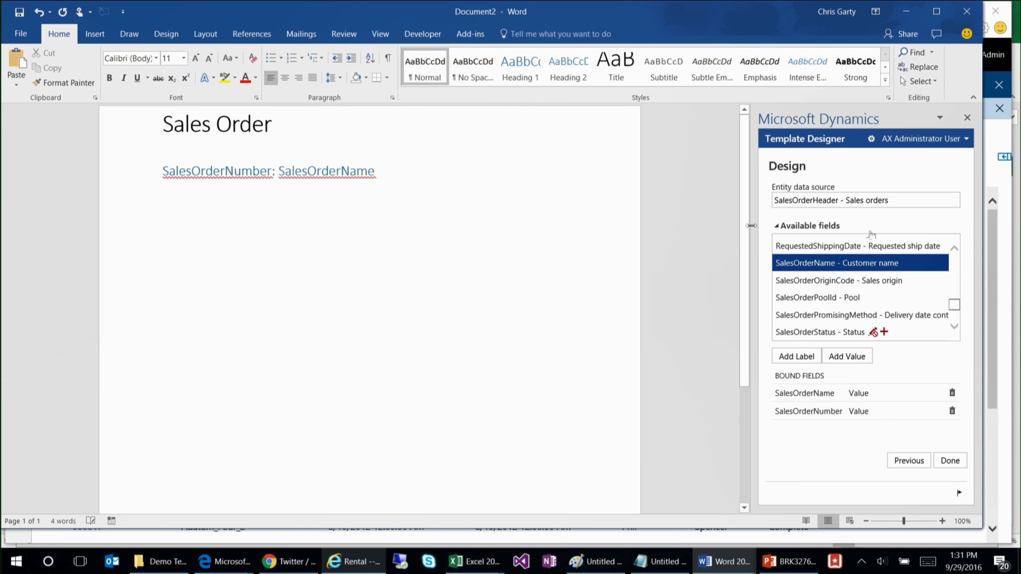
Step: Insert the RequestedShippingDate field's label and value, separated by a colon, on the line below the heading, and start another line
left_click_drag(955, 304, 959, 304)
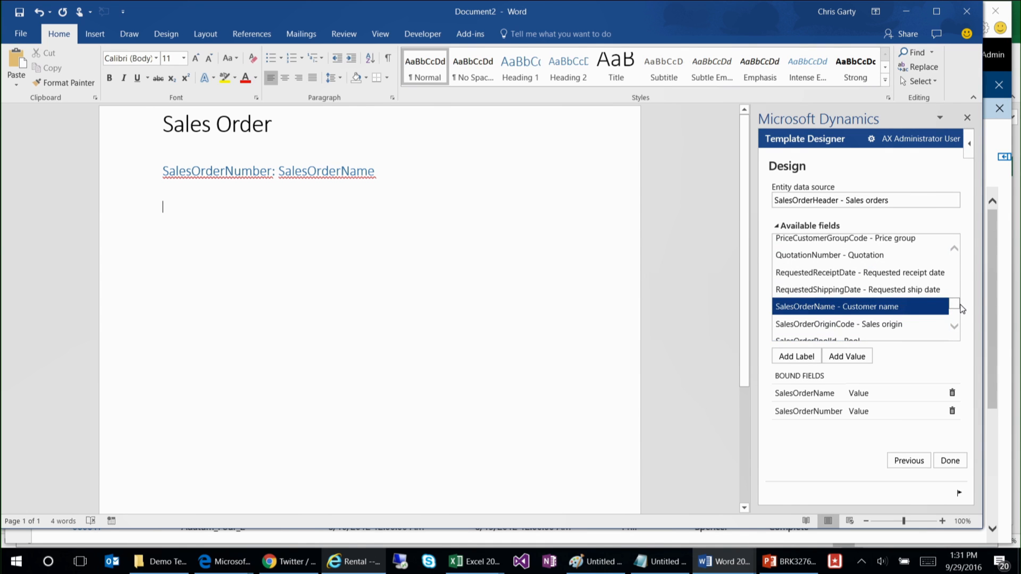
left_click(844, 290)
left_click(803, 357)
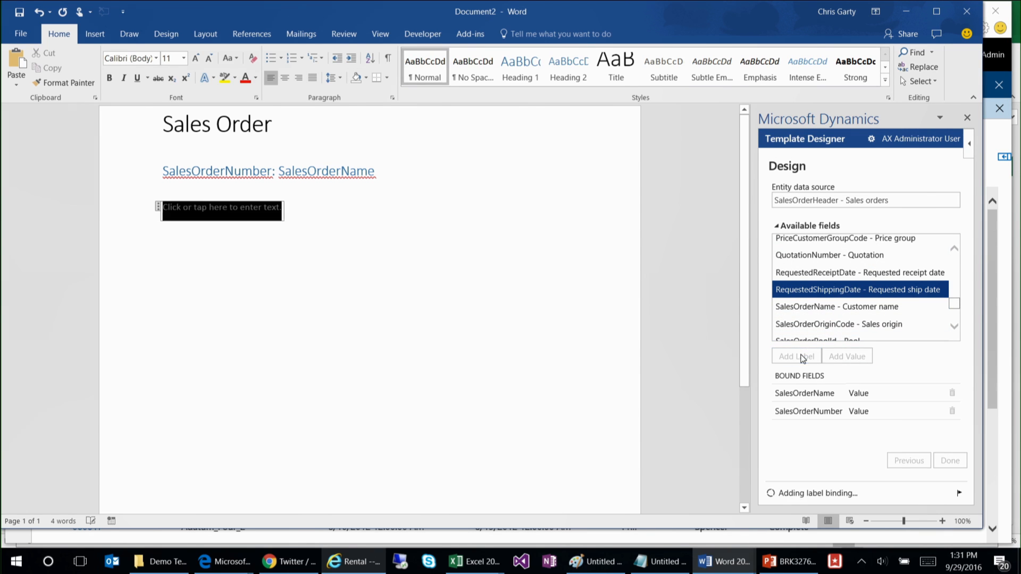
left_click(316, 192)
type(":")
left_click(847, 356)
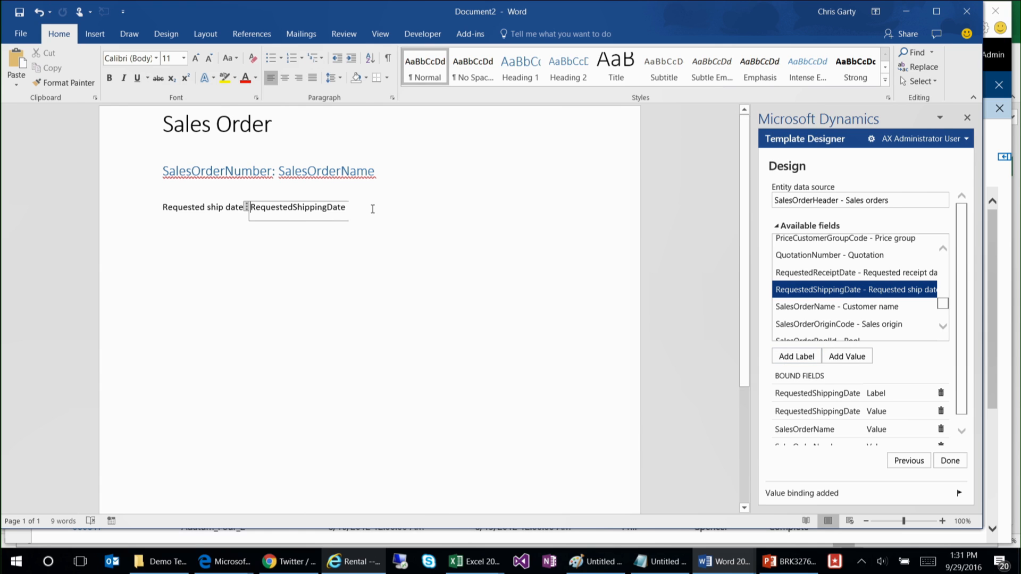
left_click(372, 208)
key("Return")
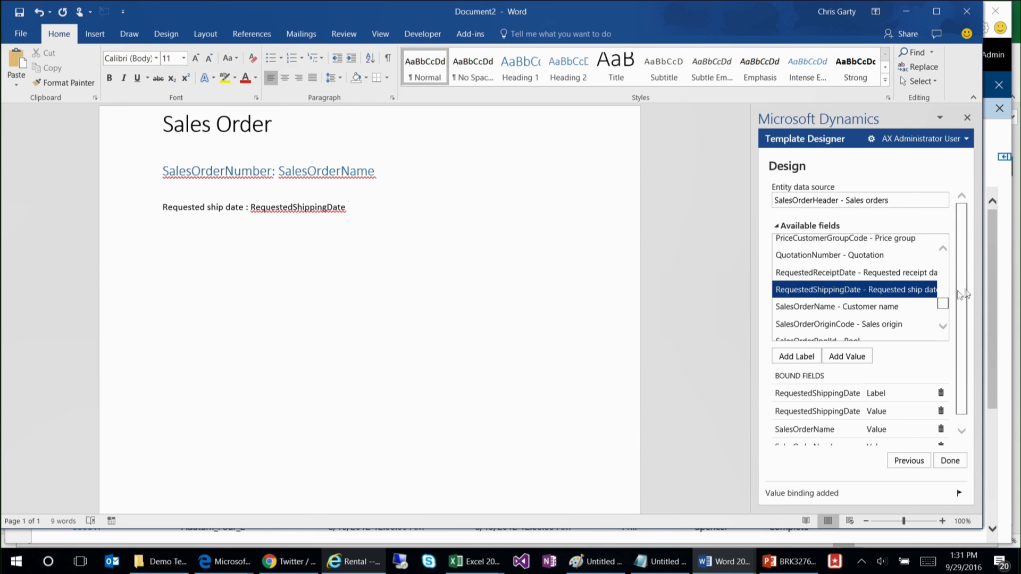
Step: Insert the PaymentTermsName field's label and value, separated by a colon, on the line below the requested ship date
scroll(945, 308, "up", 2)
scroll(945, 308, "down", 2)
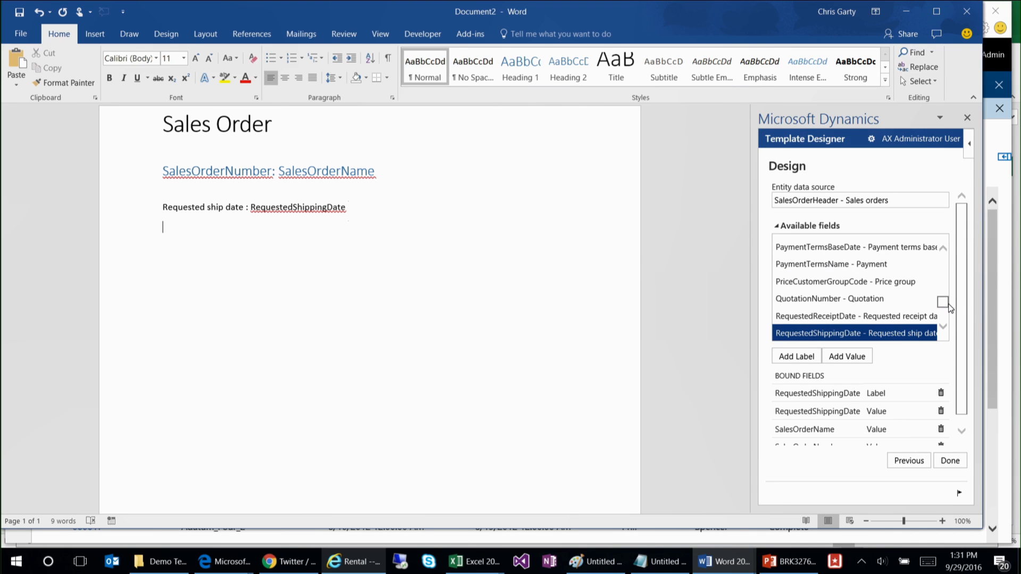
left_click(789, 266)
left_click(794, 356)
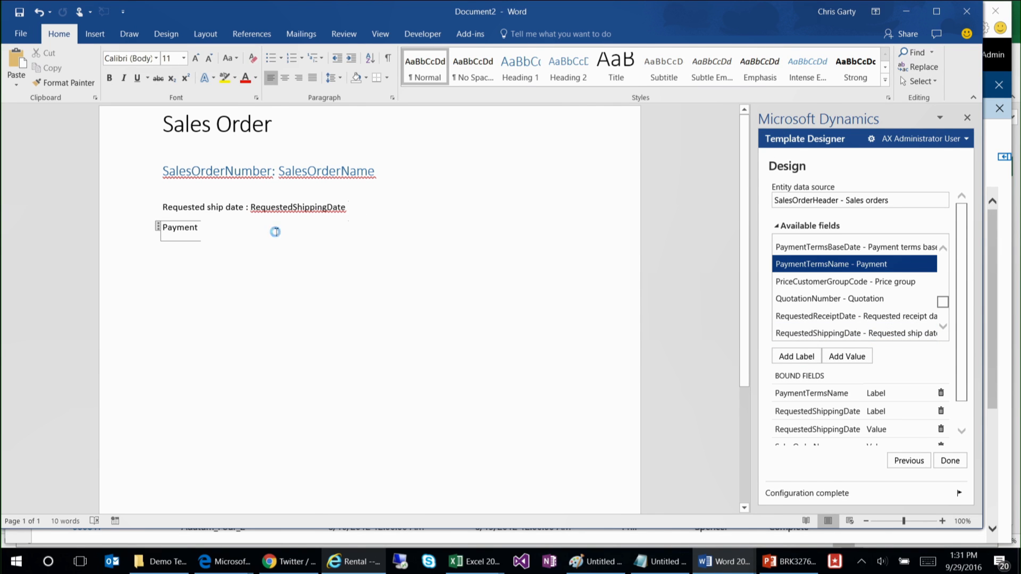
left_click(275, 232)
type(":")
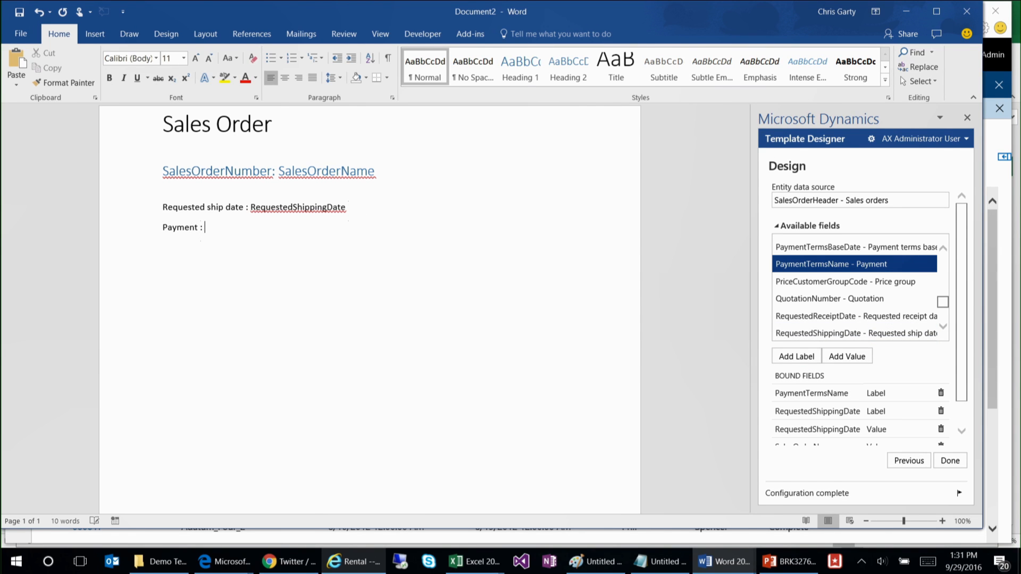
left_click(842, 355)
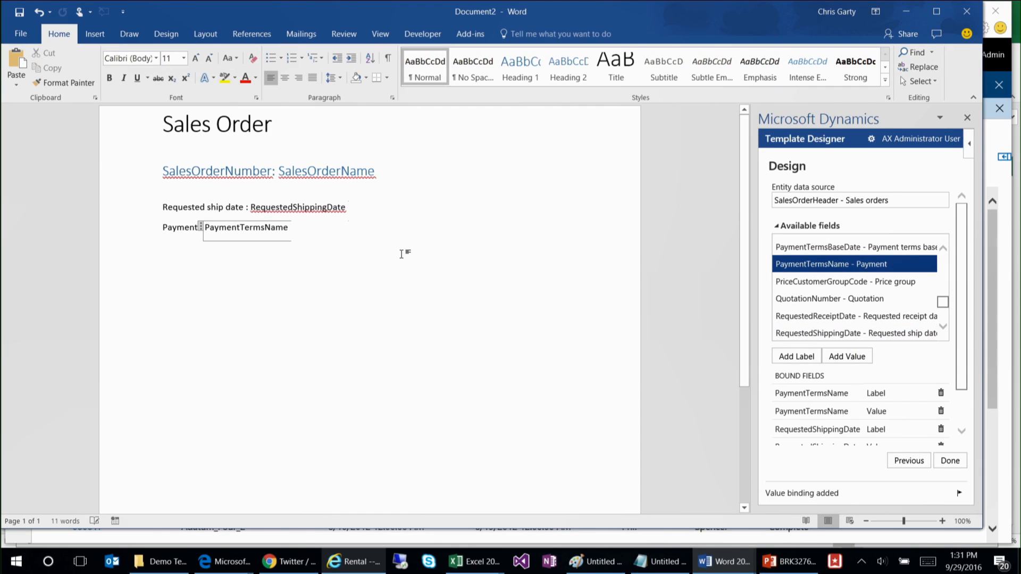
left_click(371, 236)
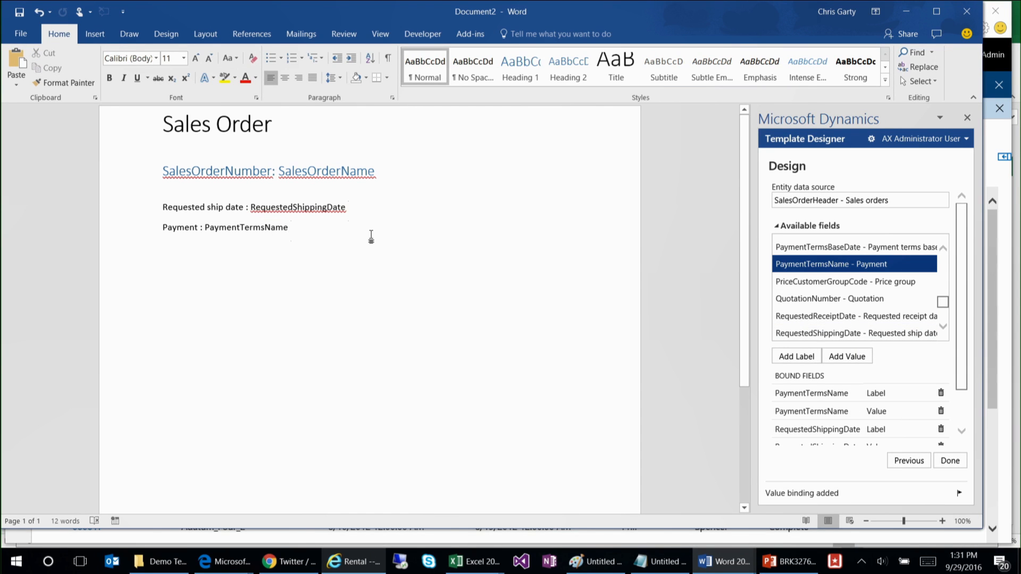
Step: Start saving the document under a new name in the Documents folder on this PC
left_click(26, 36)
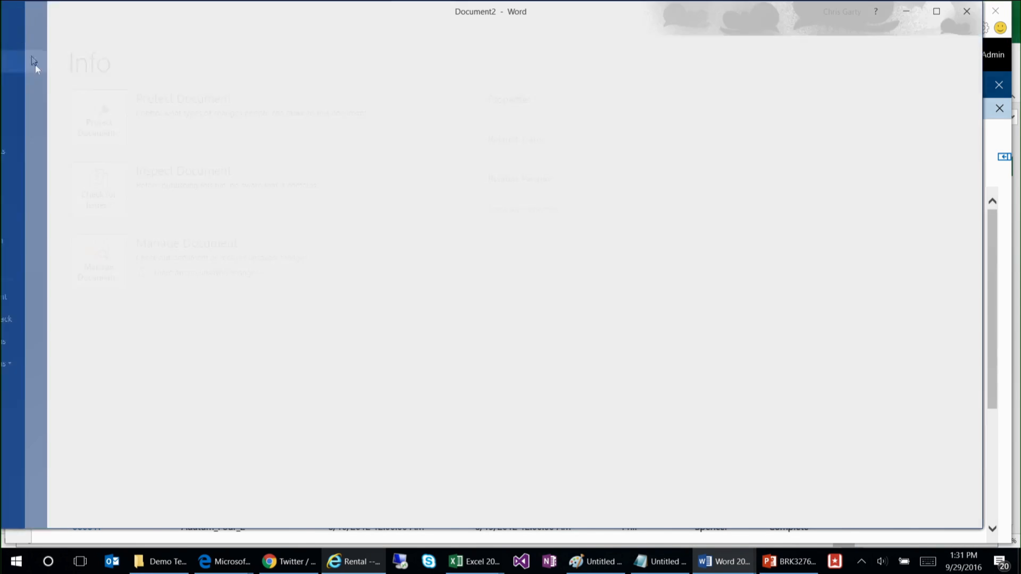
left_click(28, 150)
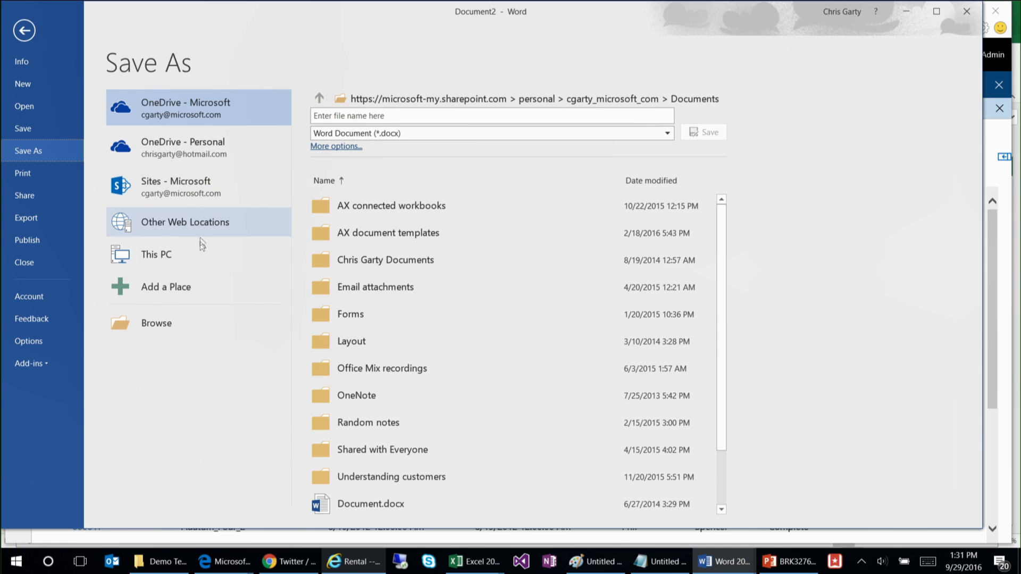
left_click(202, 259)
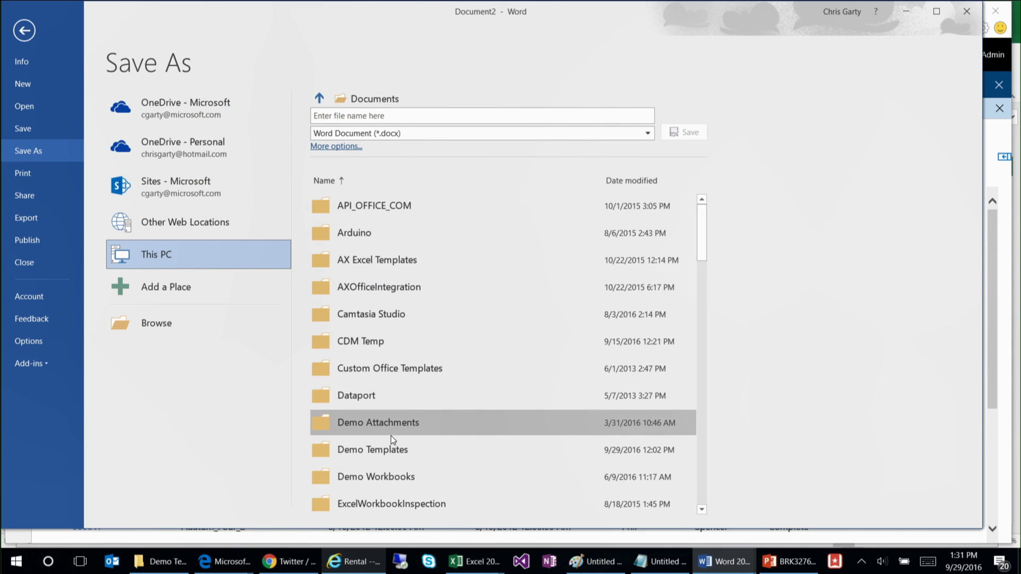
left_click(398, 423)
left_click(421, 116)
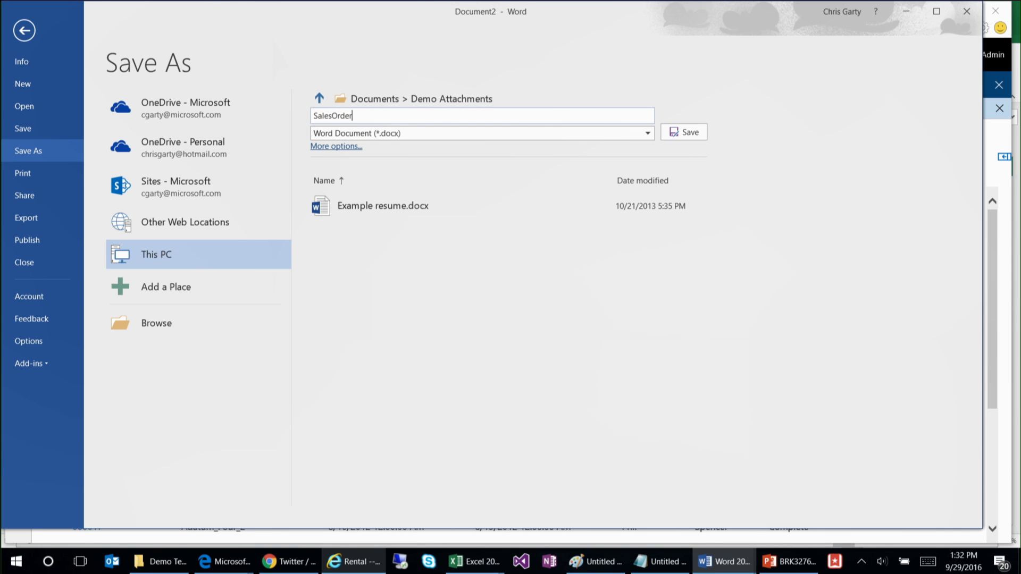
left_click(392, 107)
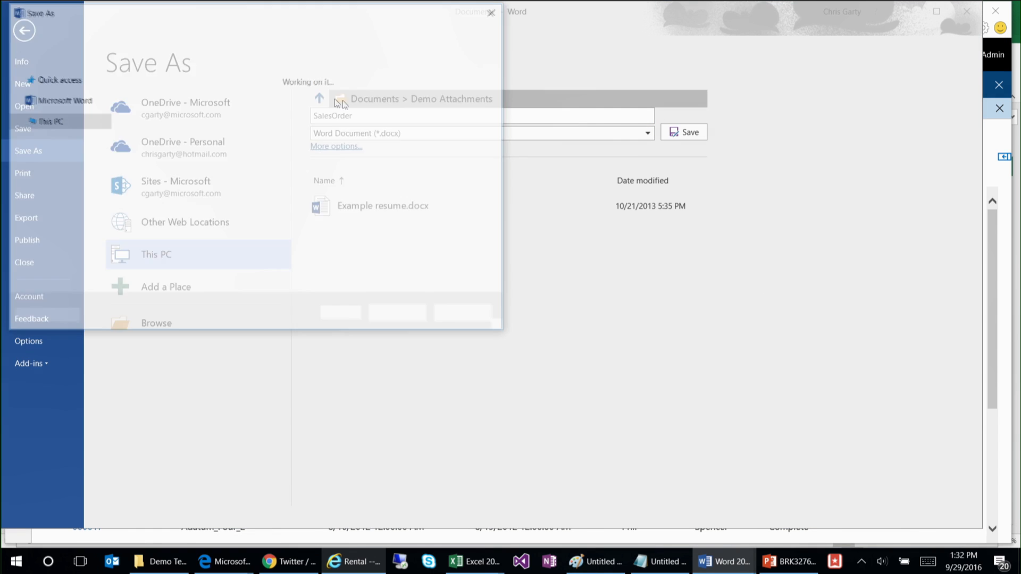
key("Escape")
left_click(381, 106)
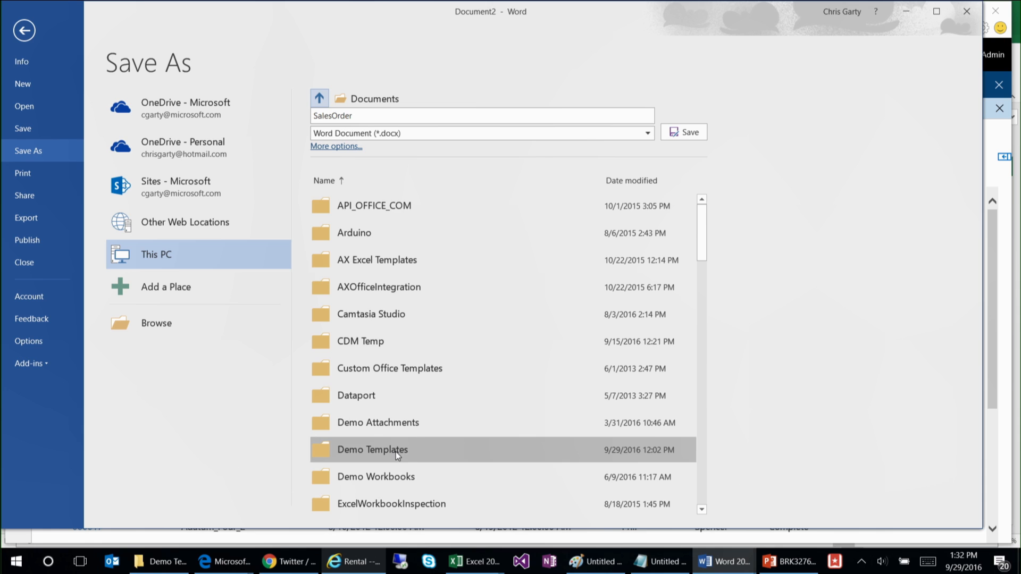
Step: Save the document as SalesOrderSimpleWithShipDate in the Demo Templates folder and close it
left_click(395, 451)
left_click(383, 114)
left_click(387, 115)
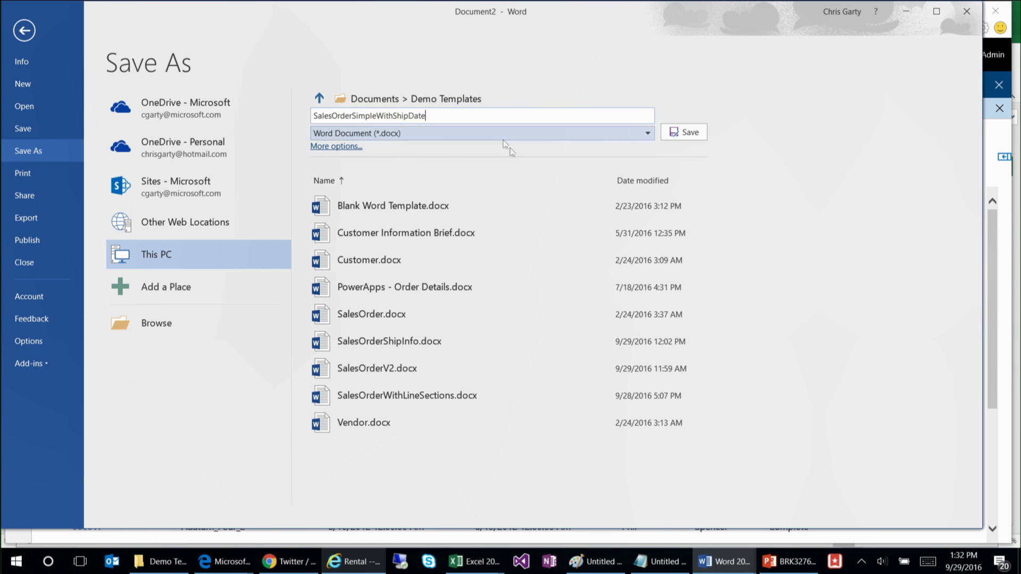
left_click(681, 136)
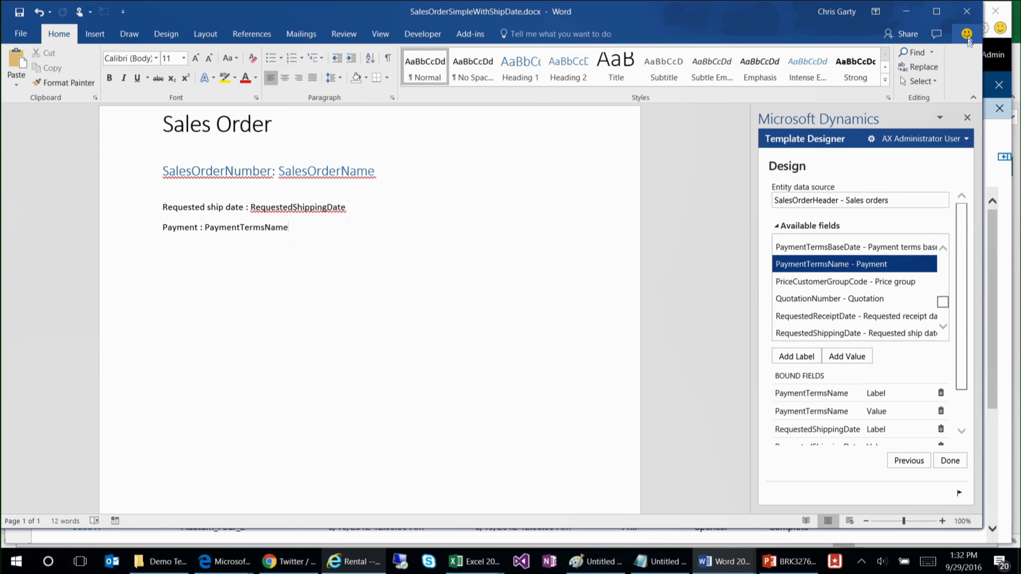
left_click(967, 15)
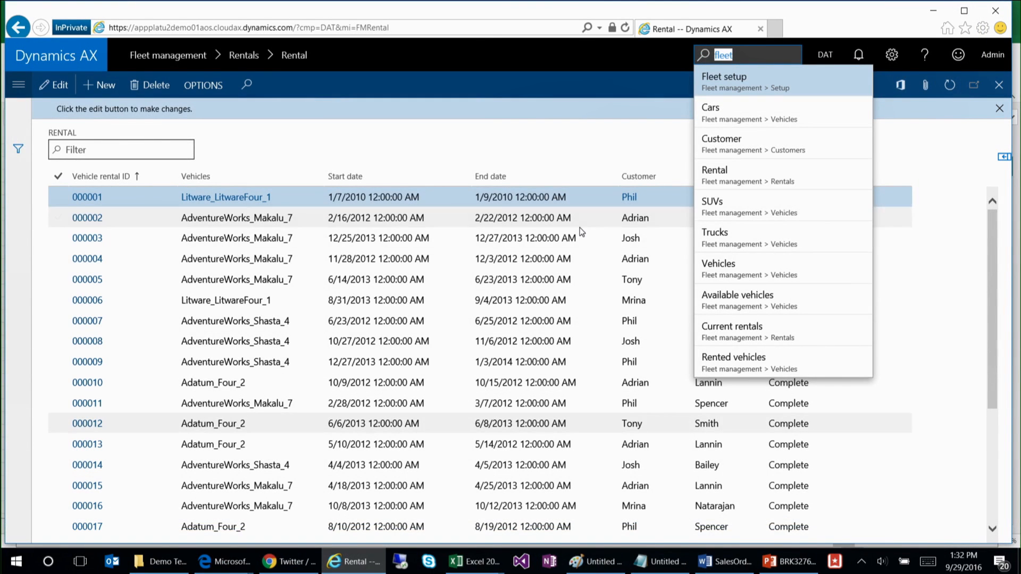
Step: Switch to the General journals window of Dynamics AX in Edge, search for "document template" and open the Document templates page under Common
mouse_move(238, 559)
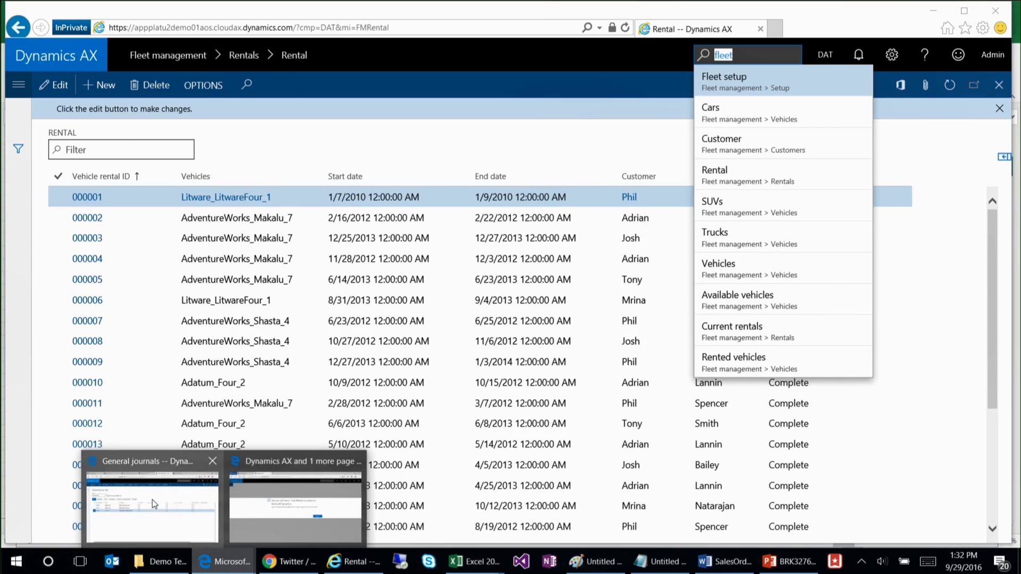
left_click(202, 500)
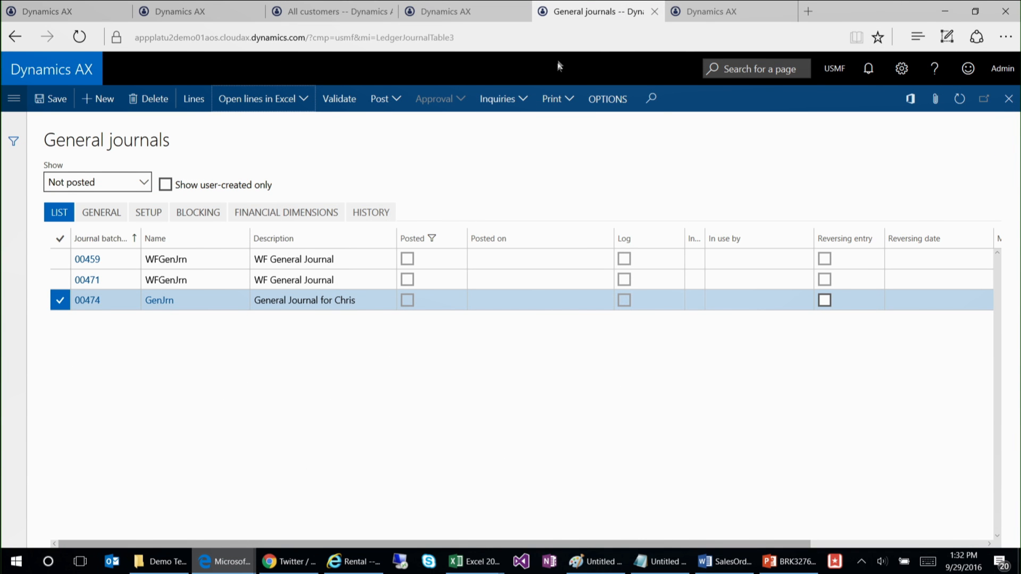
left_click(747, 70)
type("docu")
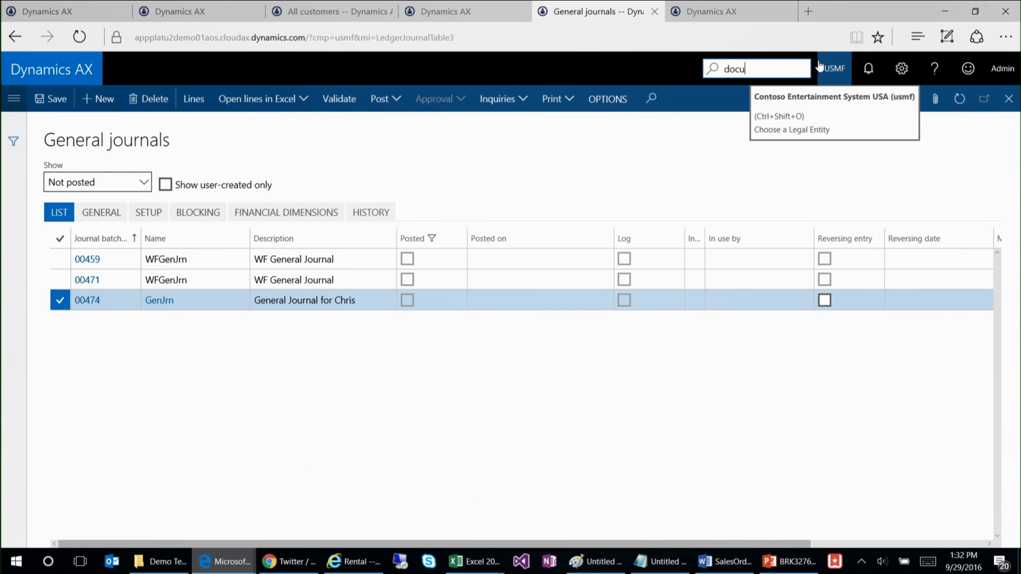
type("ment template")
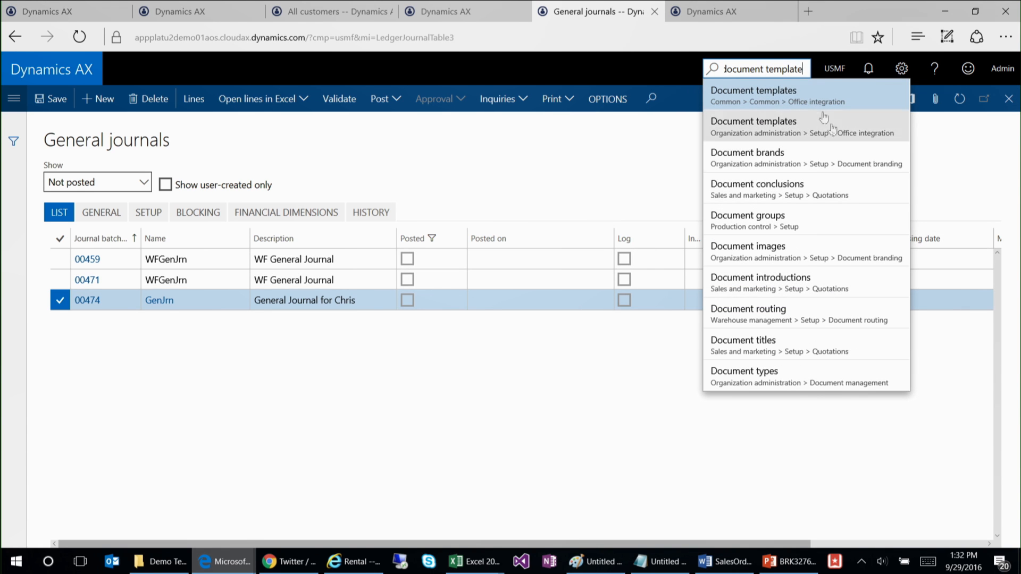
left_click(814, 102)
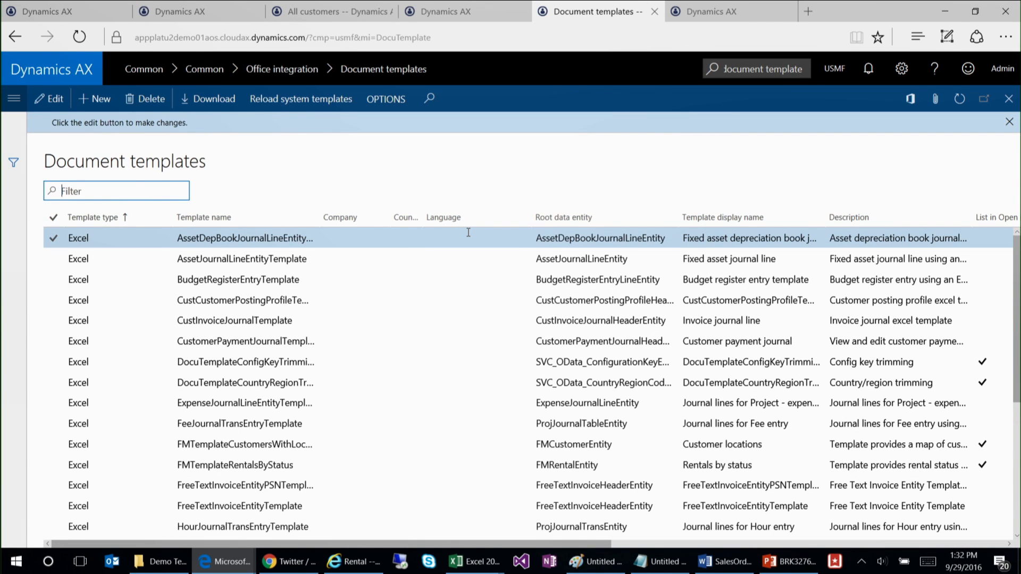
Step: Look through the document templates list down to the Word templates at its end and return to the start
key("Down")
key("Down")
key("Down")
key("Down")
key("Down")
key("Down")
key("Down")
key("Down")
key("Down")
key("Down")
key("Down")
key("Down")
key("Down")
key("Down")
key("Down")
key("Down")
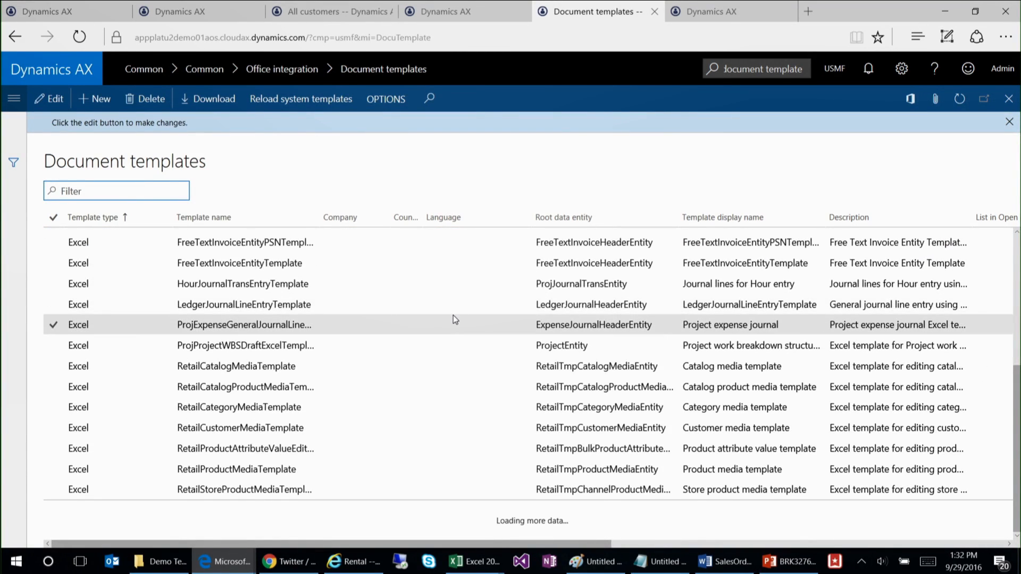
key("Down")
key("Down")
key("Down")
key("Down")
key("Down")
key("Down")
key("Down")
key("Down")
key("Down")
key("Down")
key("Down")
key("Down")
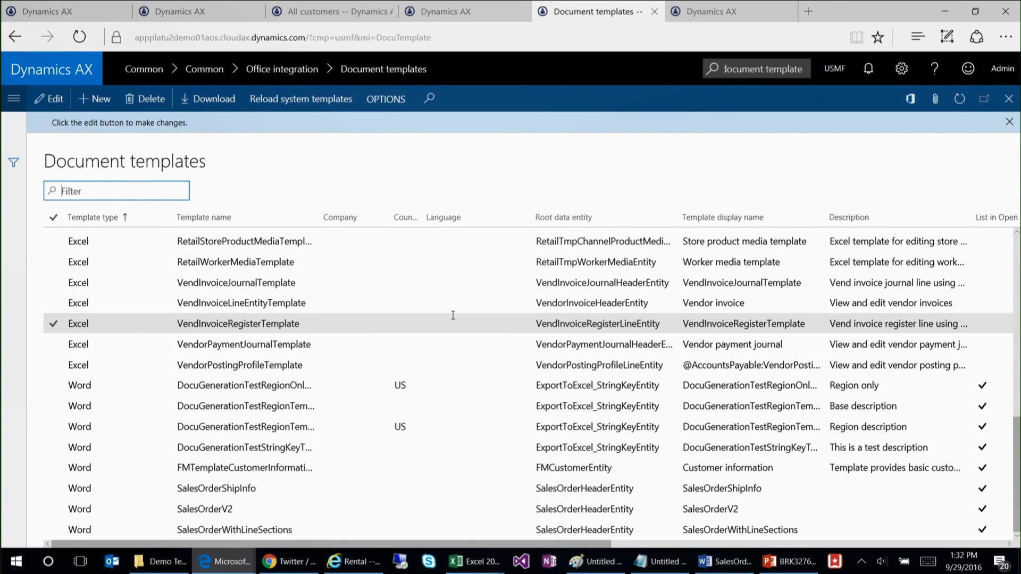
key("Down")
key("Down")
key("Down")
key("Down")
key("Down")
key("Up")
key("Up")
key("Up")
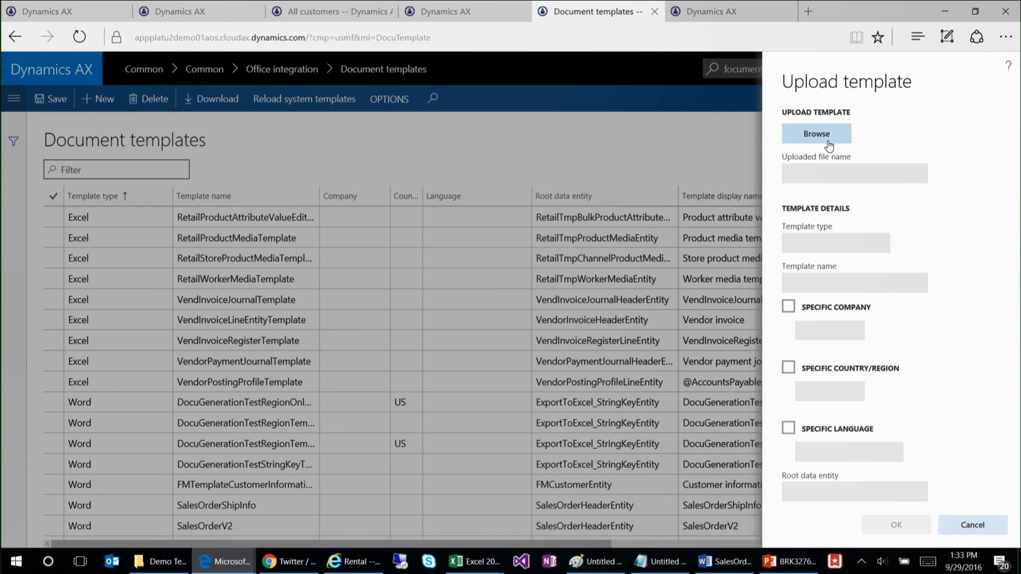
Step: Start a new template upload with the file SalesOrderSimpleWithShipDate.docx from the Demo Templates folder
left_click(828, 145)
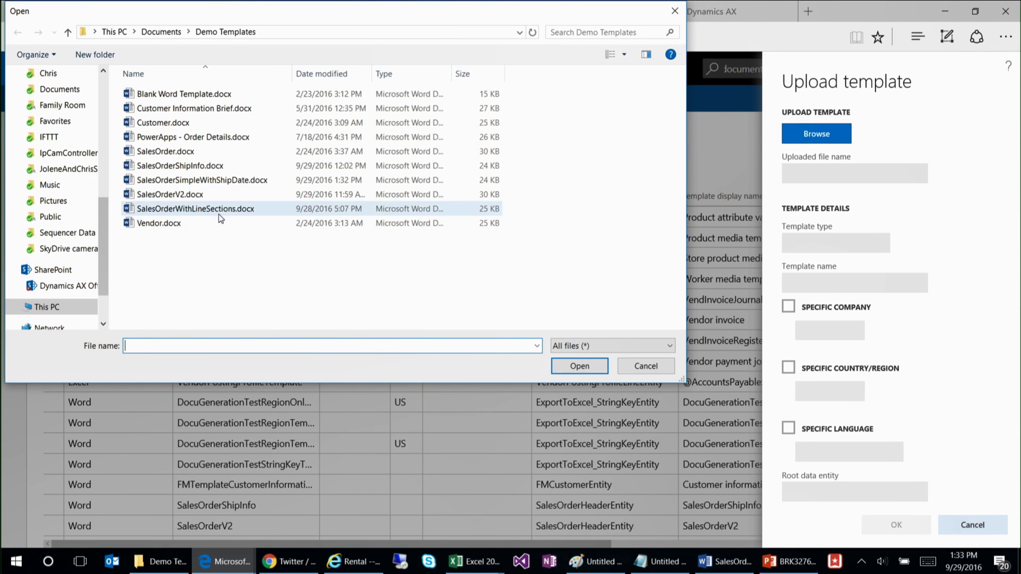
left_click(219, 180)
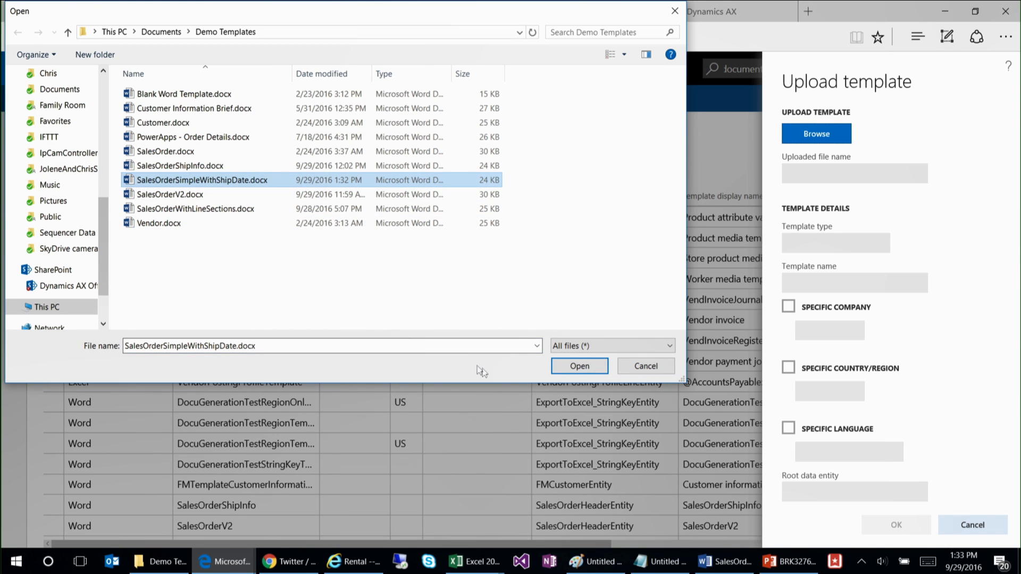
left_click(580, 366)
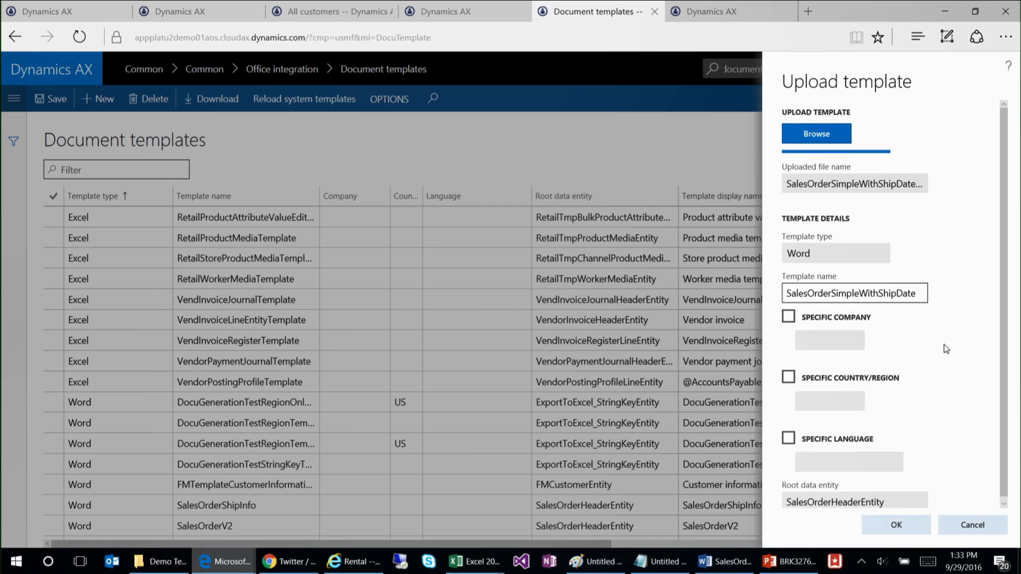
Step: Set the template name to "Sales order demo with date" and complete the upload
scroll(945, 350, "down", 1)
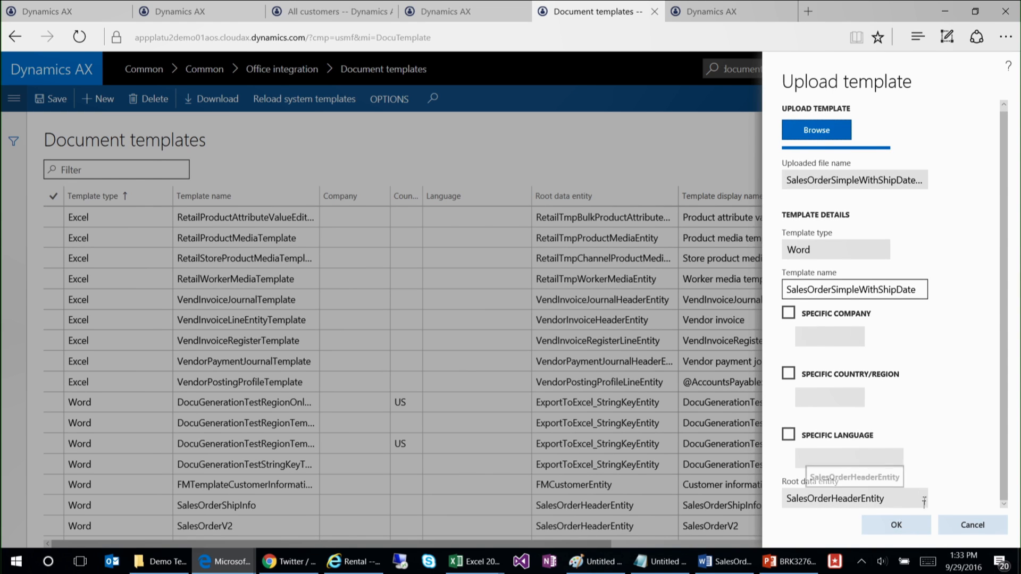
left_click(861, 288)
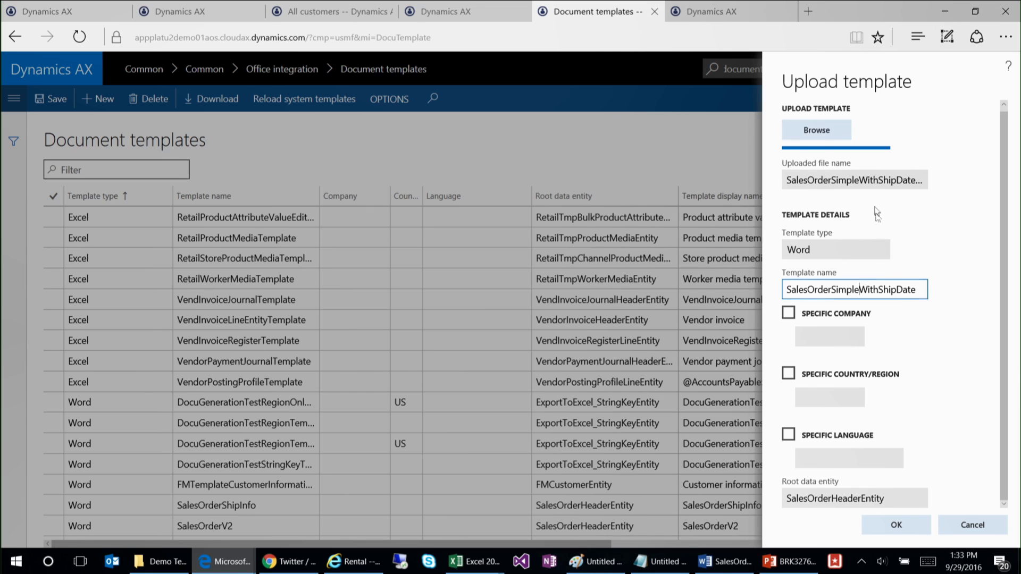
scroll(857, 280, "up", 1)
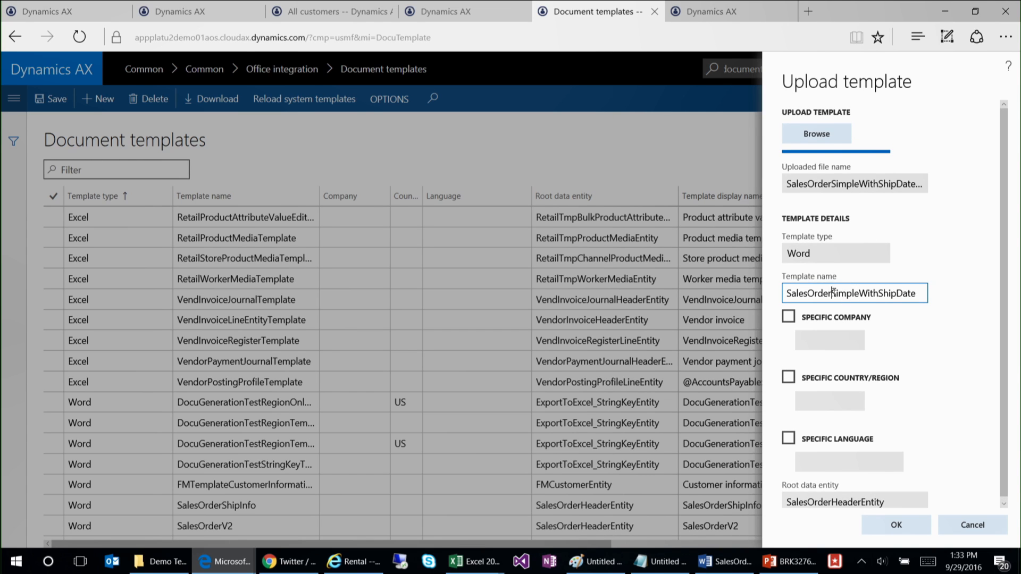
key("ctrl+a")
type("S")
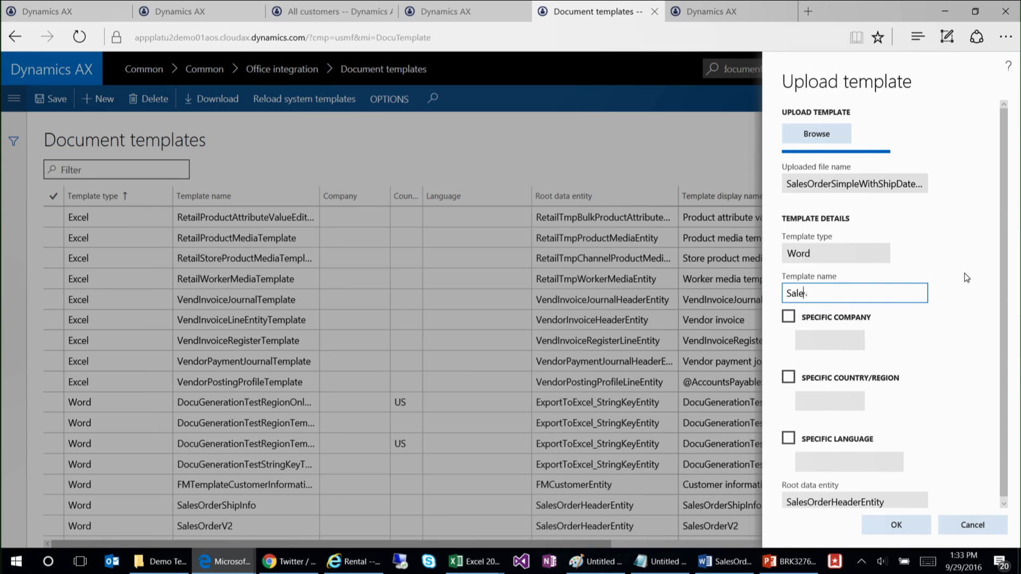
type("ales order demo with date")
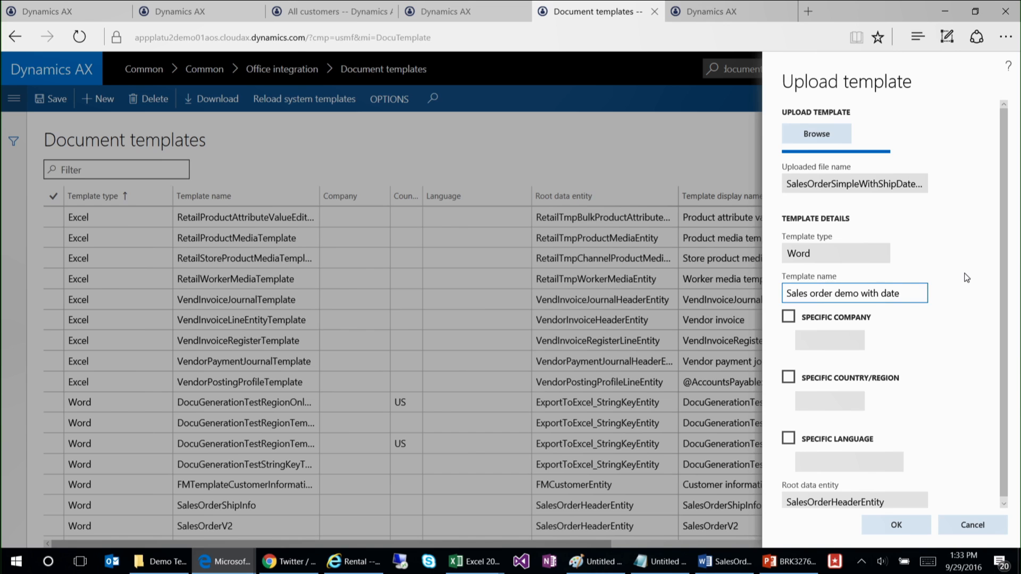
left_click(897, 526)
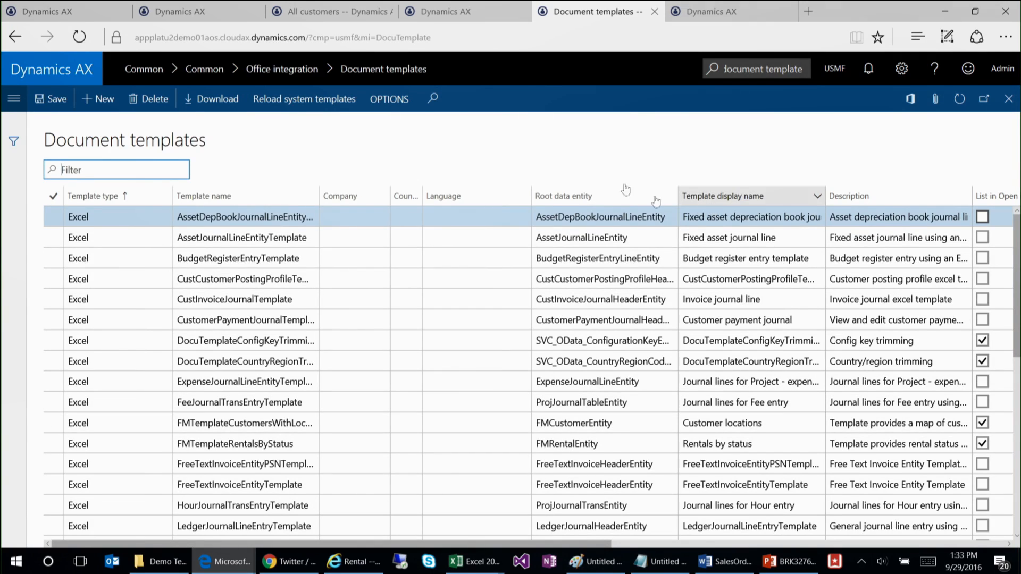
Step: Switch to the expired Rental page session, refresh it, search for "all sales orders" and open All sales orders under Sales and marketing
left_click(483, 17)
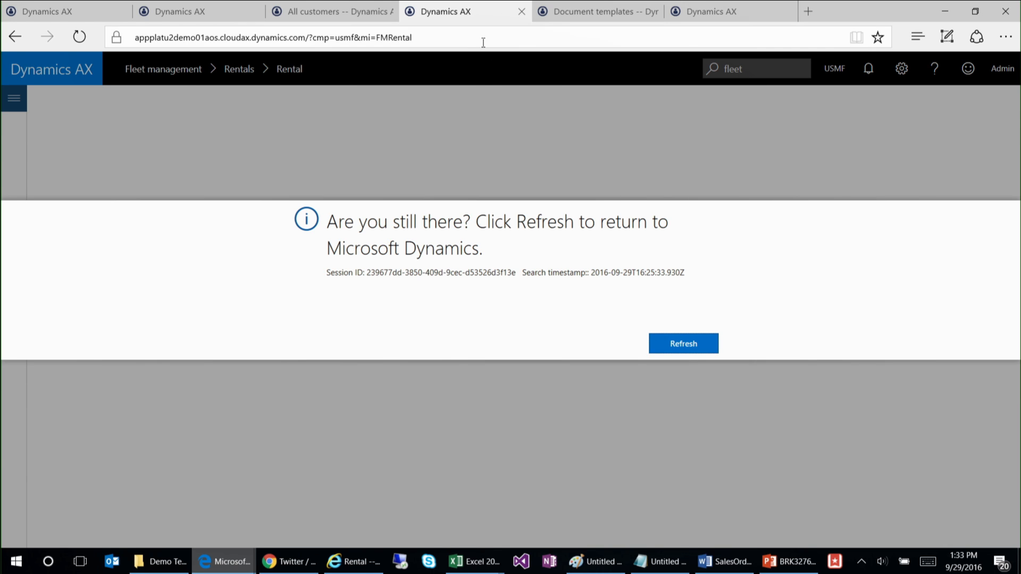
left_click(673, 343)
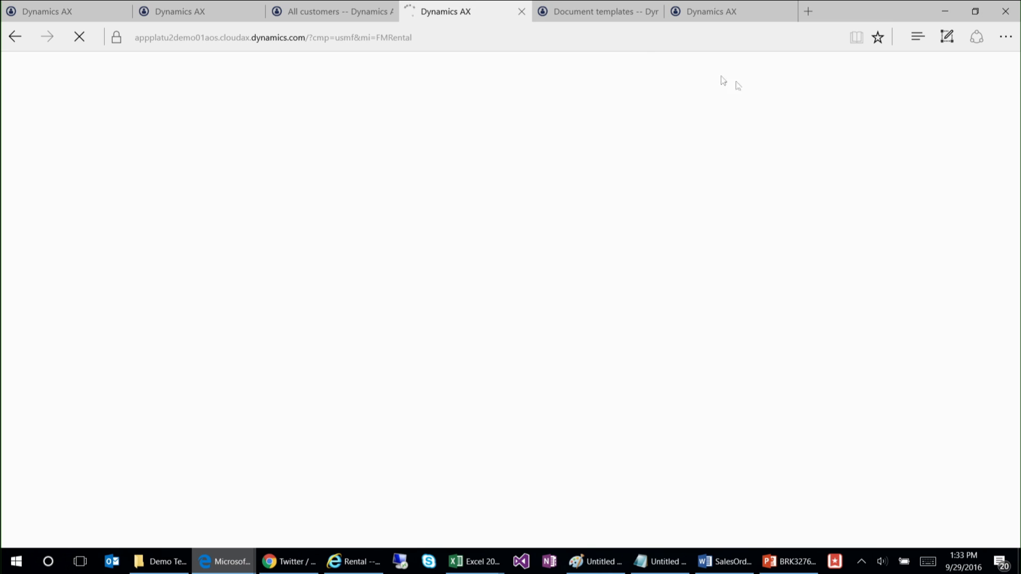
mouse_move(591, 14)
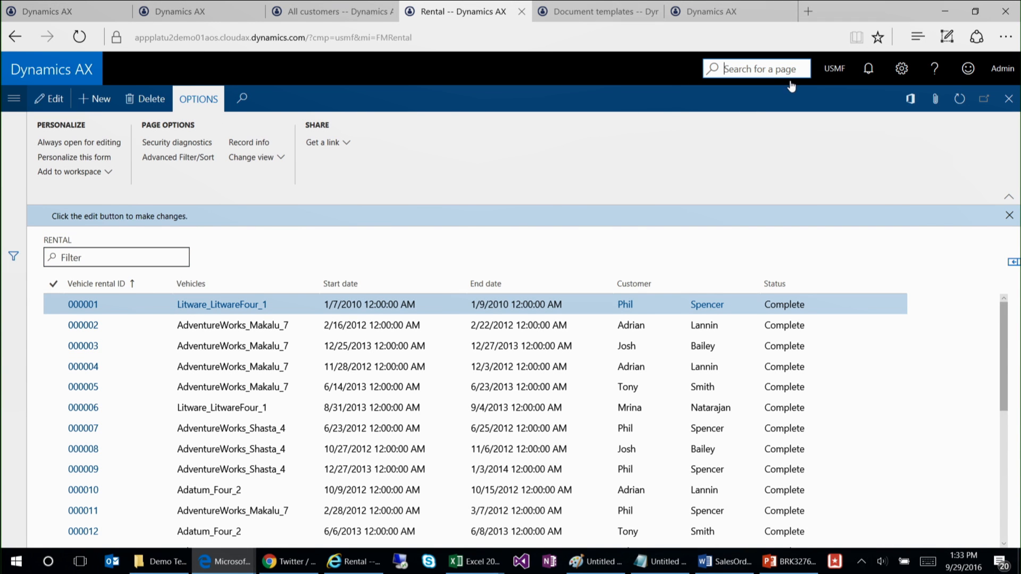
type("all sales orders")
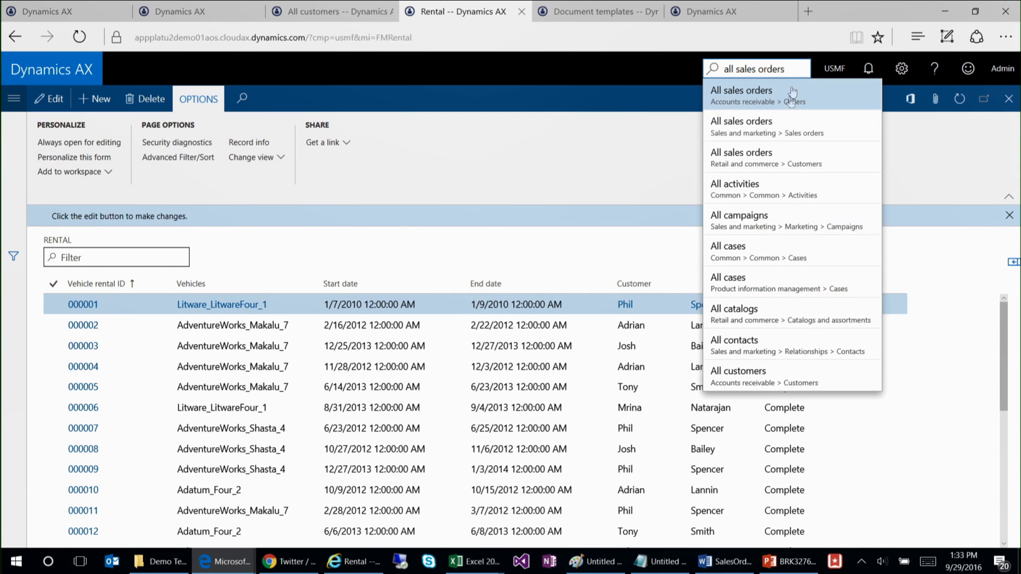
left_click(778, 134)
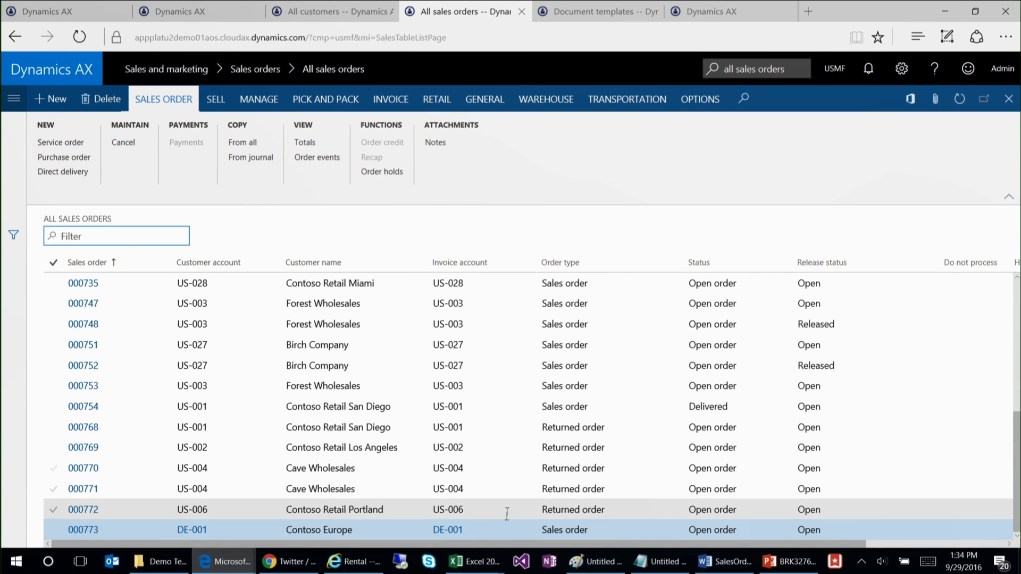
Step: Export the Contoso Retail Portland order to Word with the "Sales order demo with date" template, view the saved document, close it and return to Edge
left_click(367, 509)
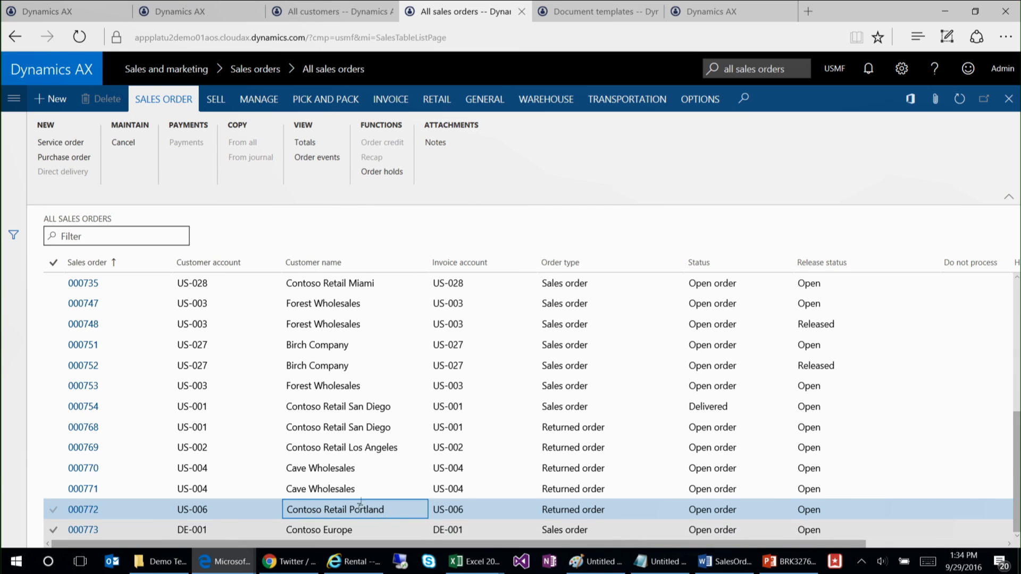
left_click(911, 101)
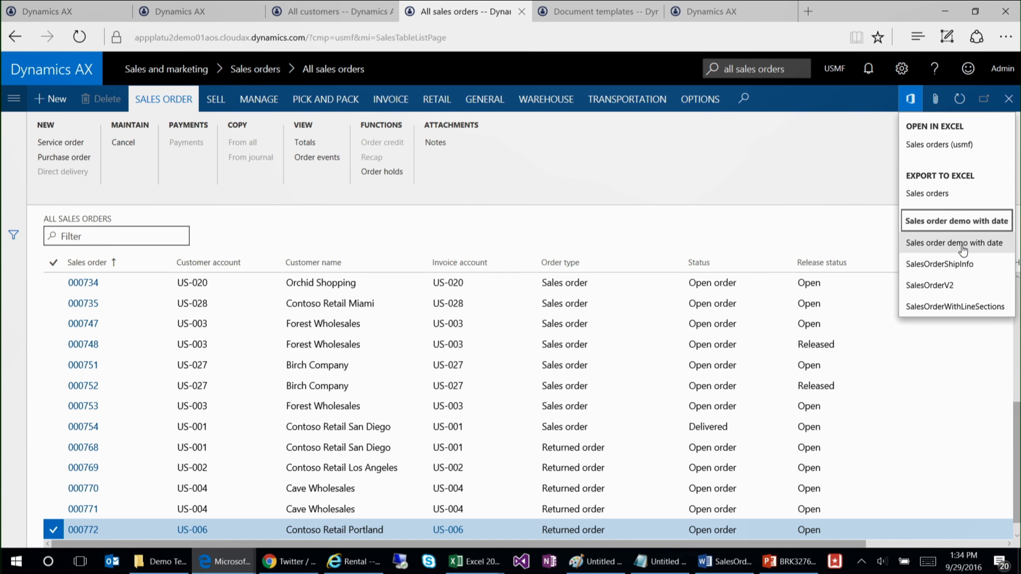
left_click(967, 250)
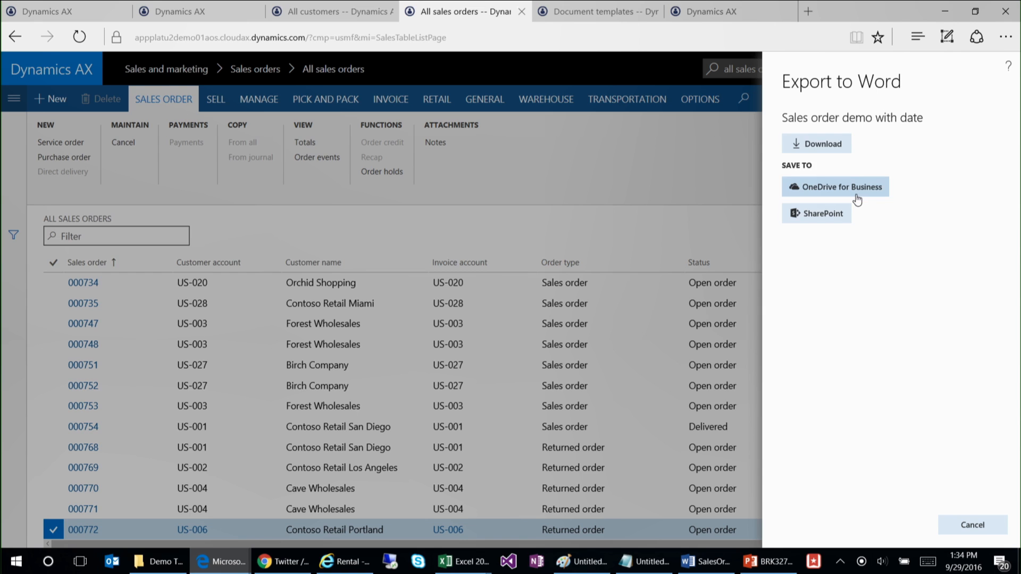
left_click(817, 145)
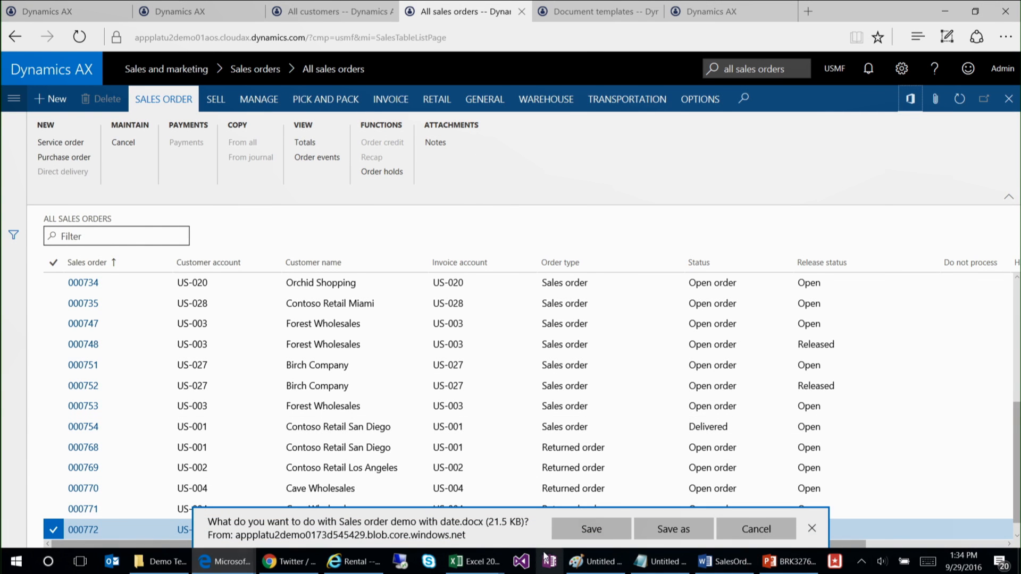
left_click(599, 528)
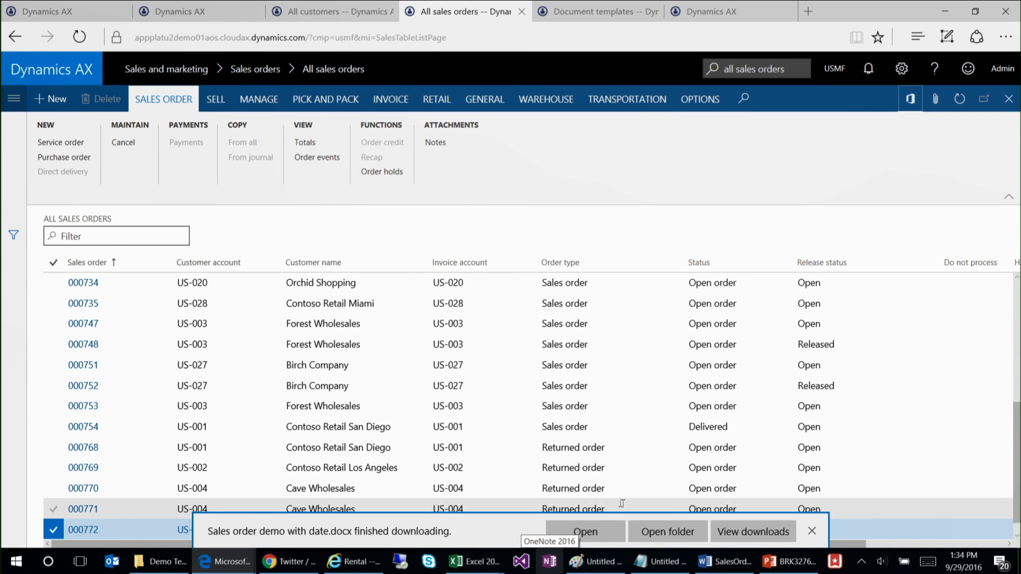
left_click(595, 529)
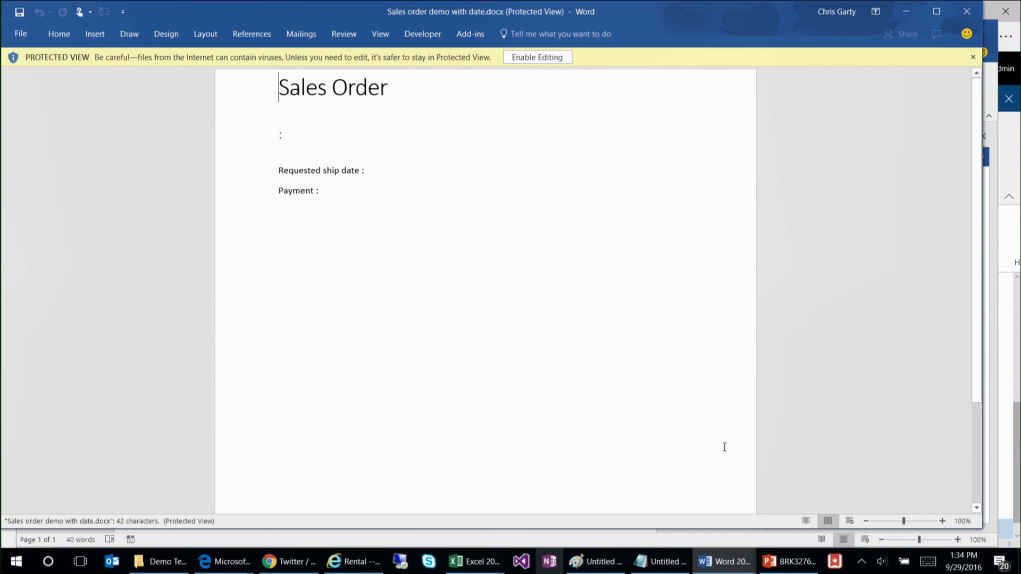
left_click(967, 11)
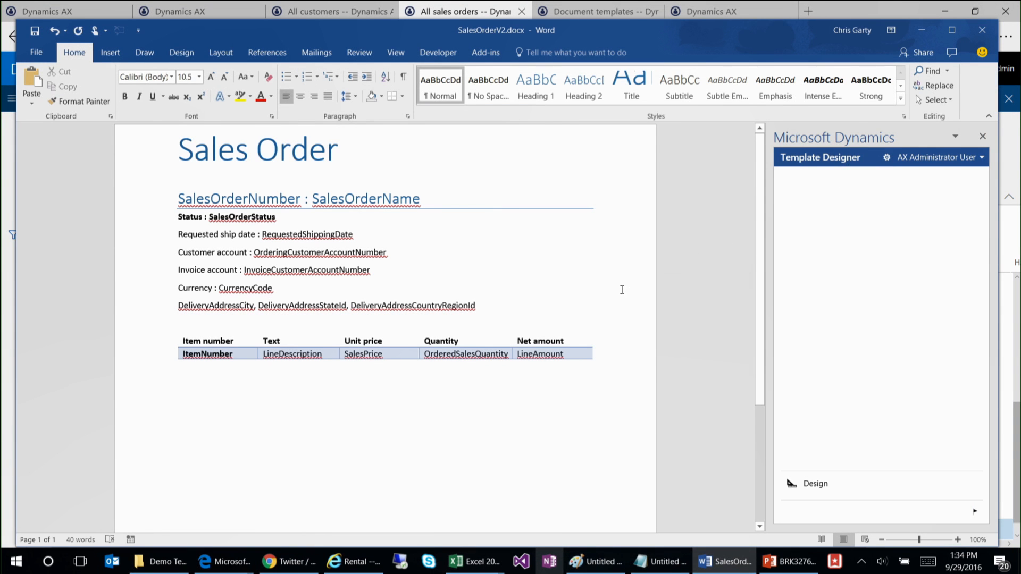
key("alt+Tab")
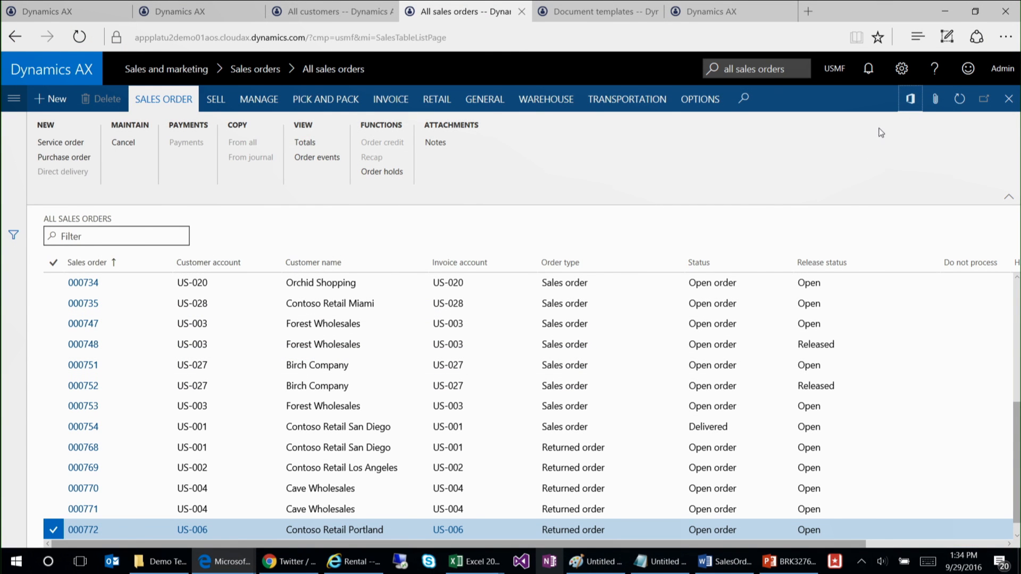
Step: Export the same Contoso Retail Portland order with the SalesOrderShipInfo Word template, save and open the download, and close the document
left_click(910, 99)
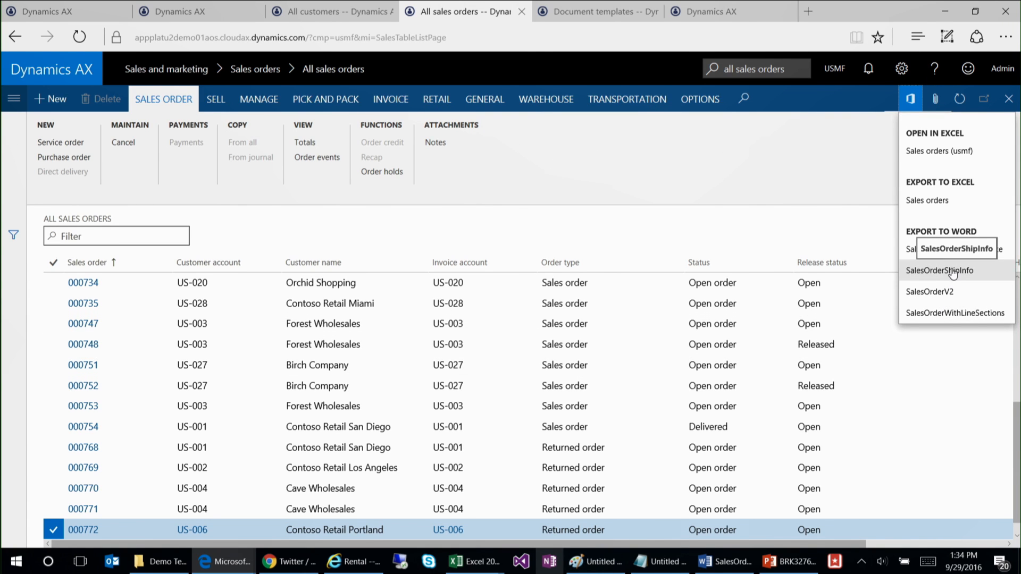
left_click(940, 271)
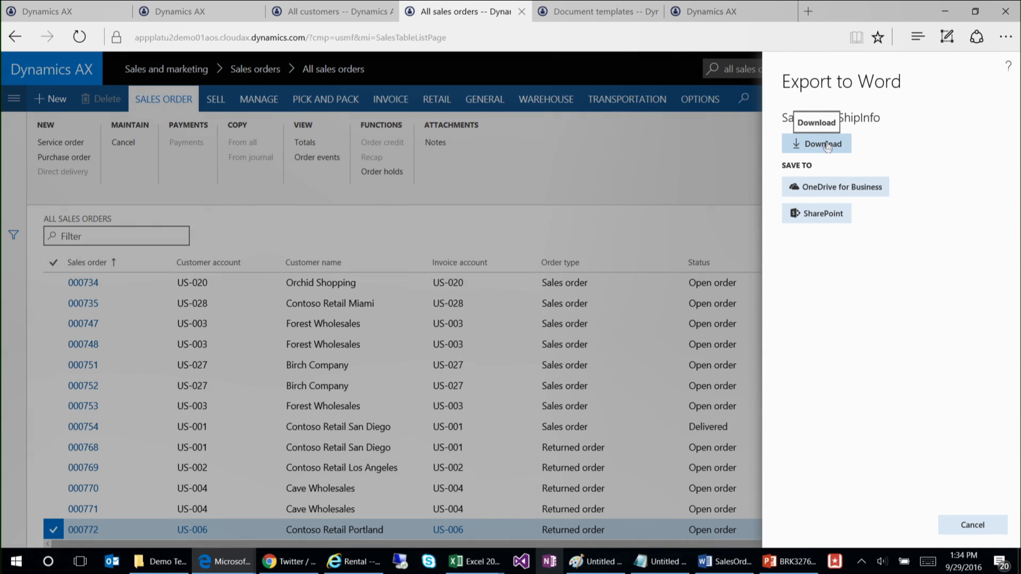
left_click(826, 145)
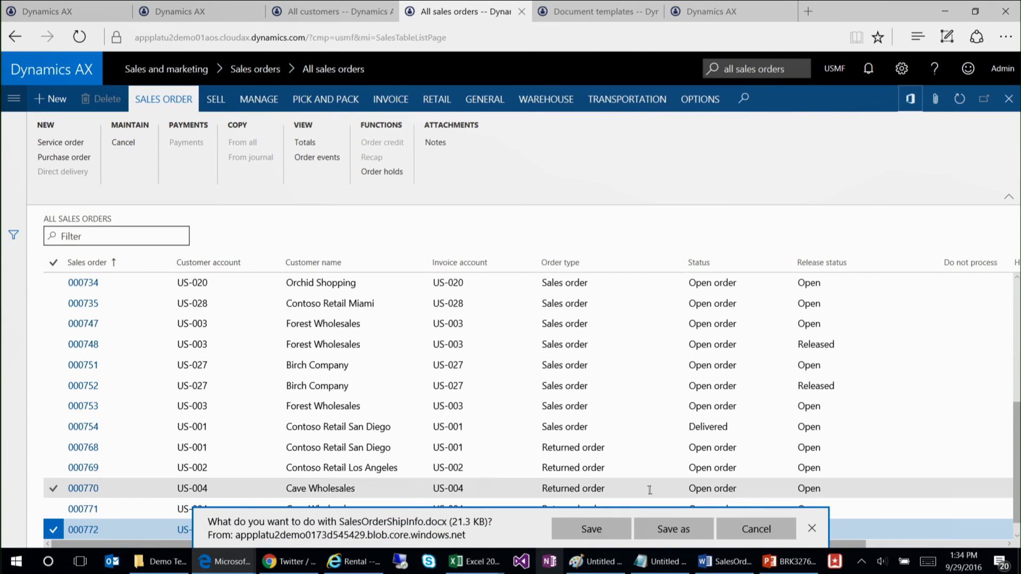
left_click(591, 529)
left_click(582, 531)
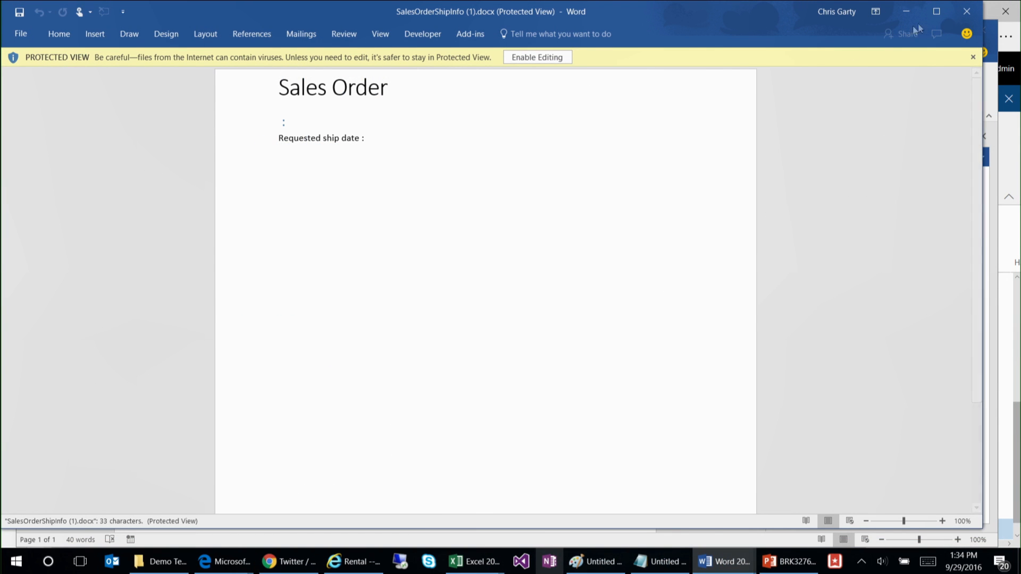
left_click(966, 11)
Step: Put the SalesOrderV2 Word window out of the way and return to the All sales orders list in Edge
mouse_move(728, 572)
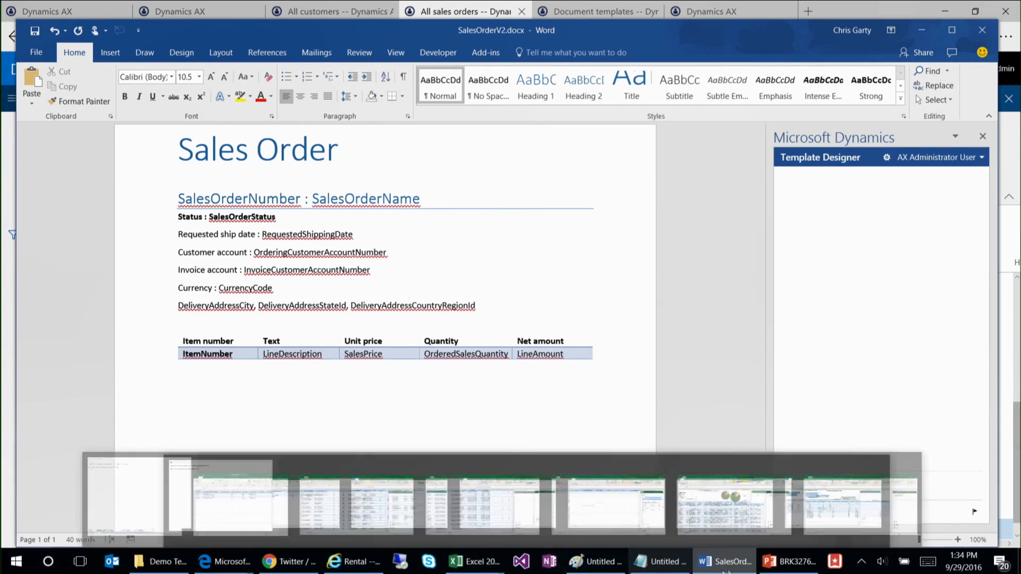
scroll(662, 371, "down", 2)
scroll(662, 371, "up", 3)
left_click(735, 568)
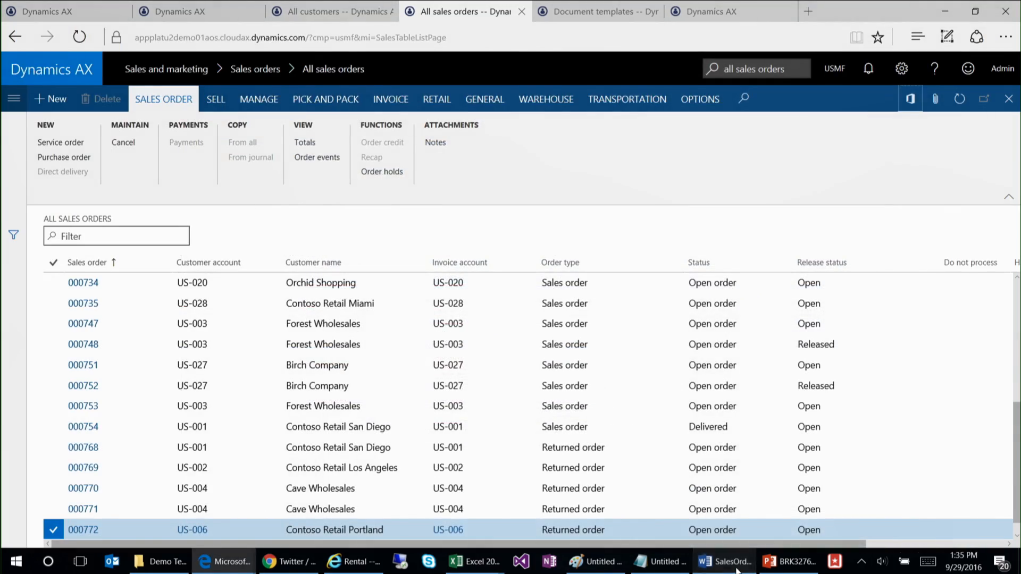
left_click(736, 567)
left_click(944, 8)
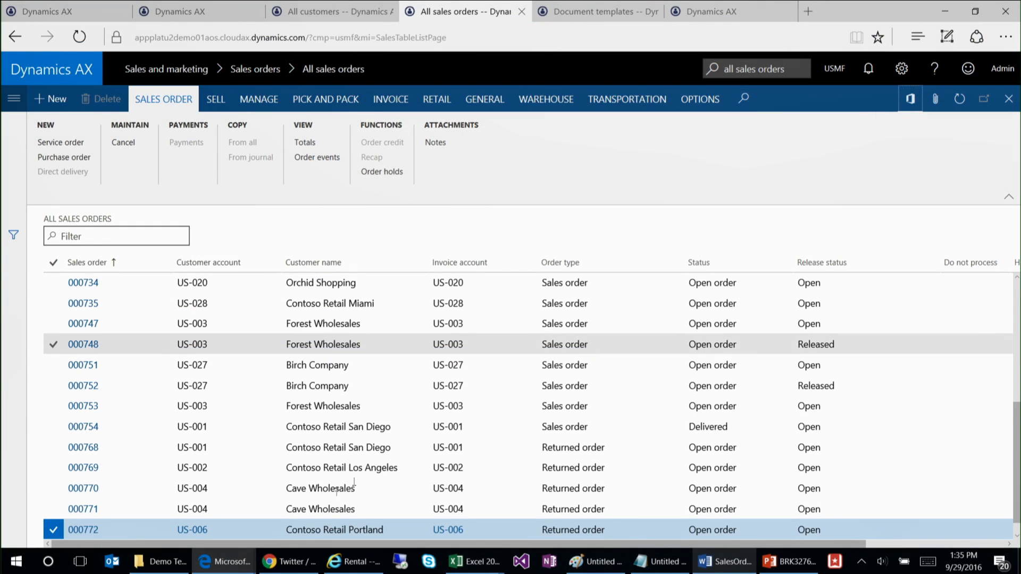
Step: Open the last Cave Wholesales returned order, export it with the SalesOrderShipInfo Word template, open the saved file, and close it to return to Edge
left_click(366, 508)
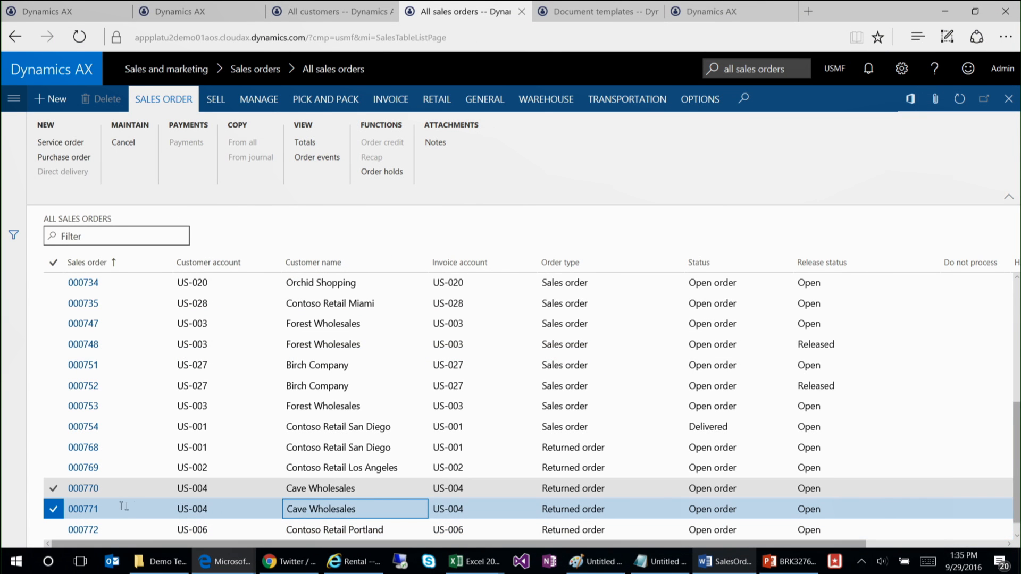
left_click(89, 509)
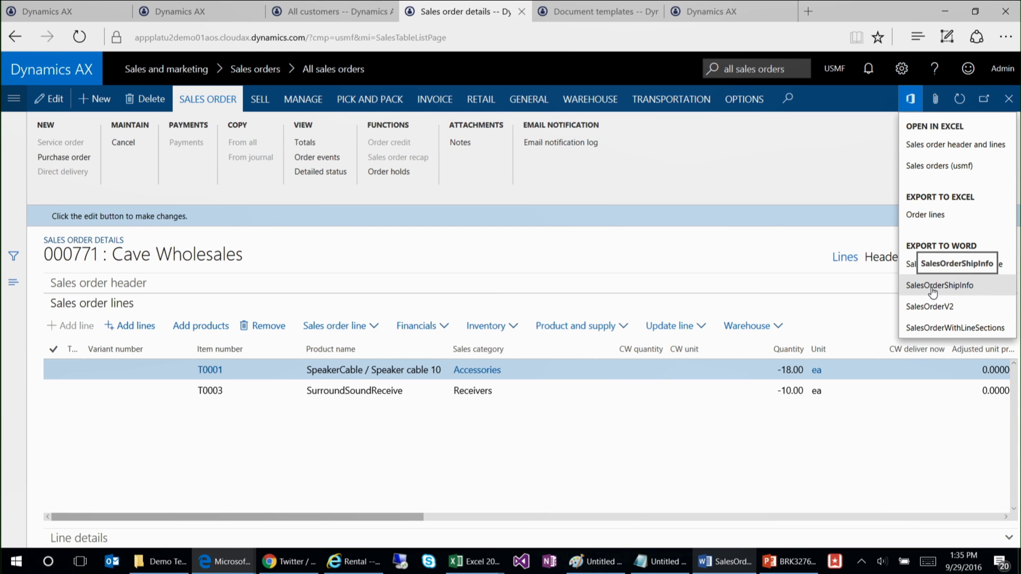
left_click(932, 290)
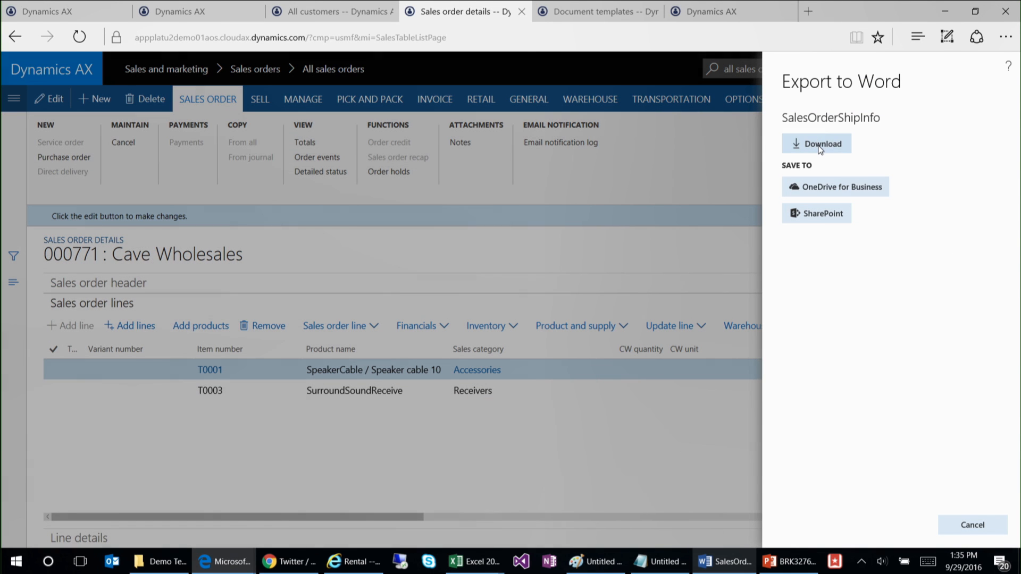
left_click(821, 145)
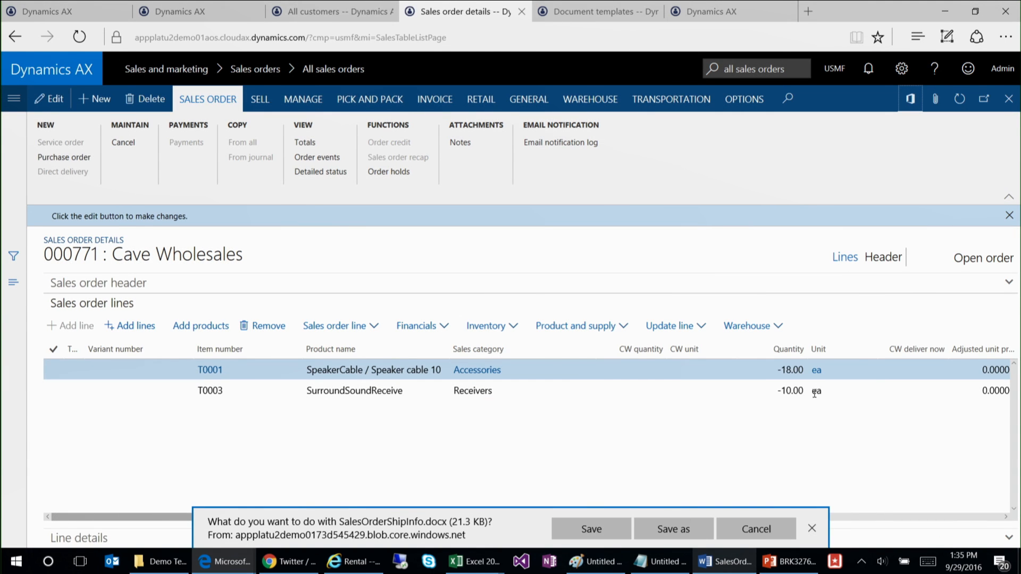
left_click(593, 528)
left_click(591, 528)
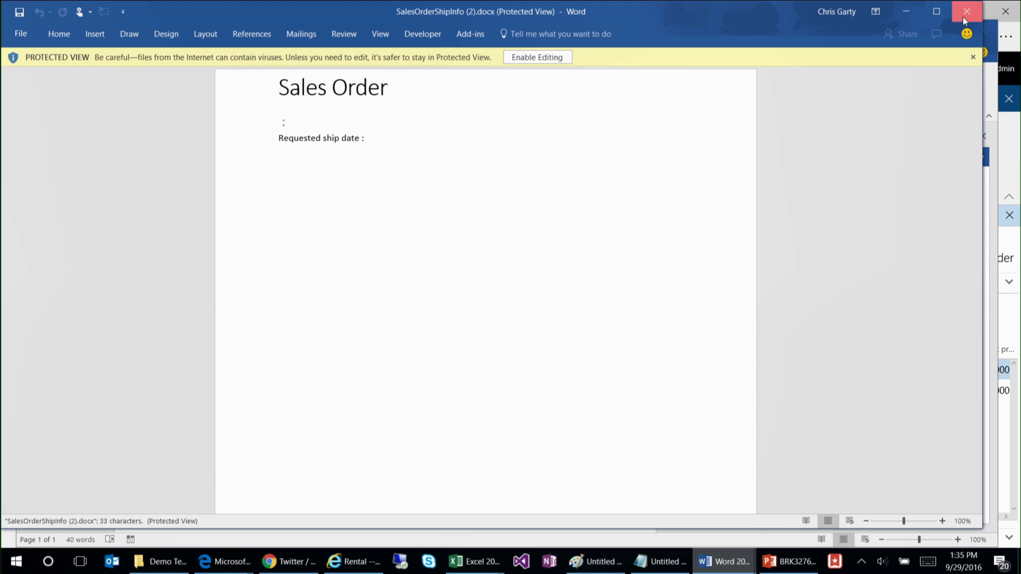
left_click(963, 18)
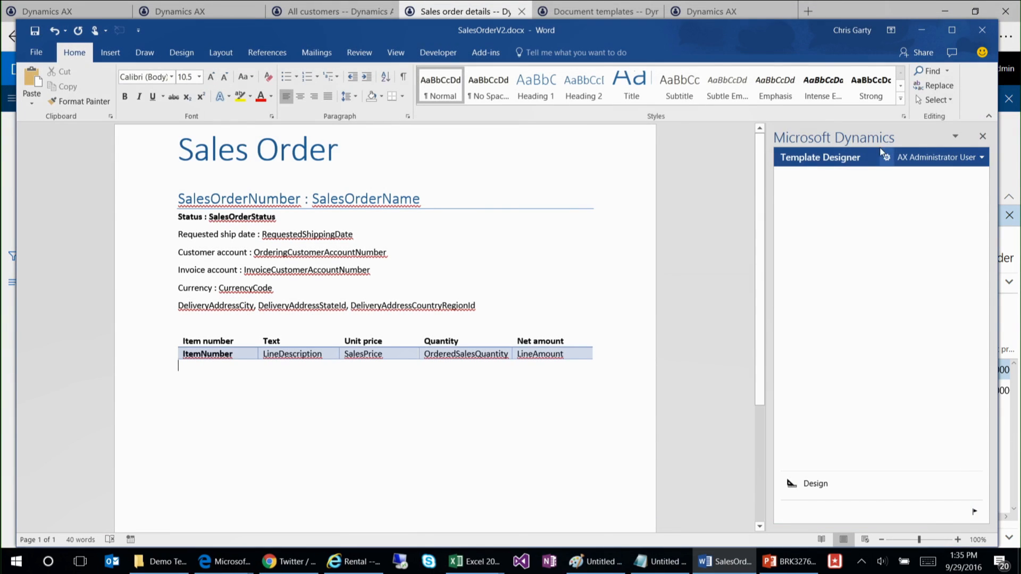
left_click(920, 33)
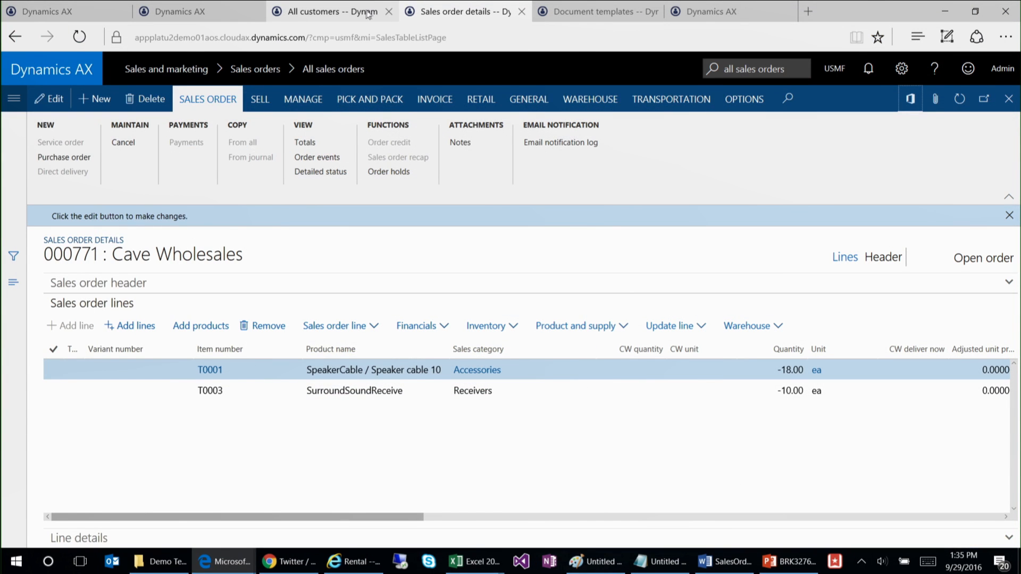
Step: Refresh the expired session in the last browser tab, search for "fleet customer" and open the Customer page under Fleet management
left_click(704, 15)
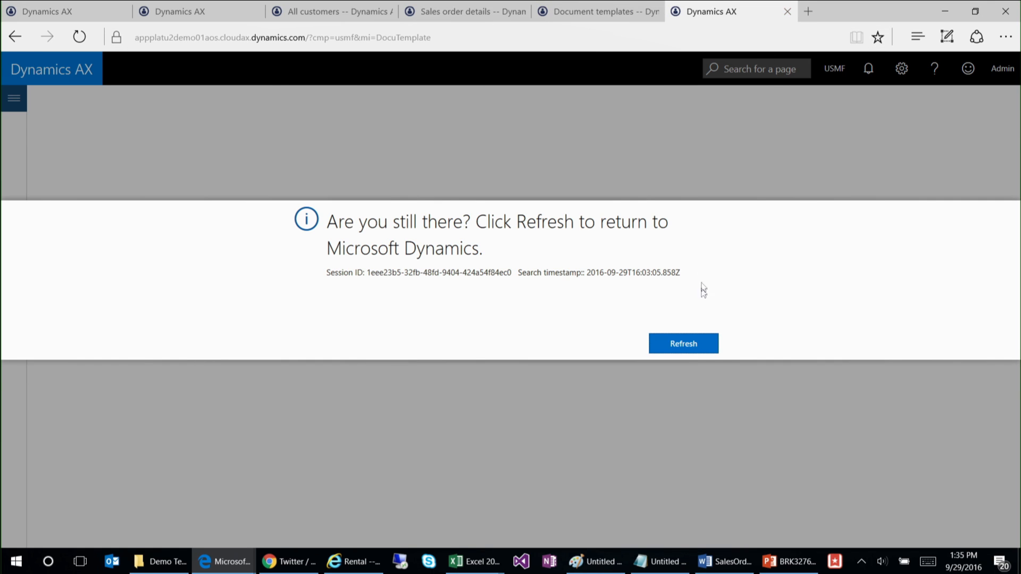
left_click(688, 343)
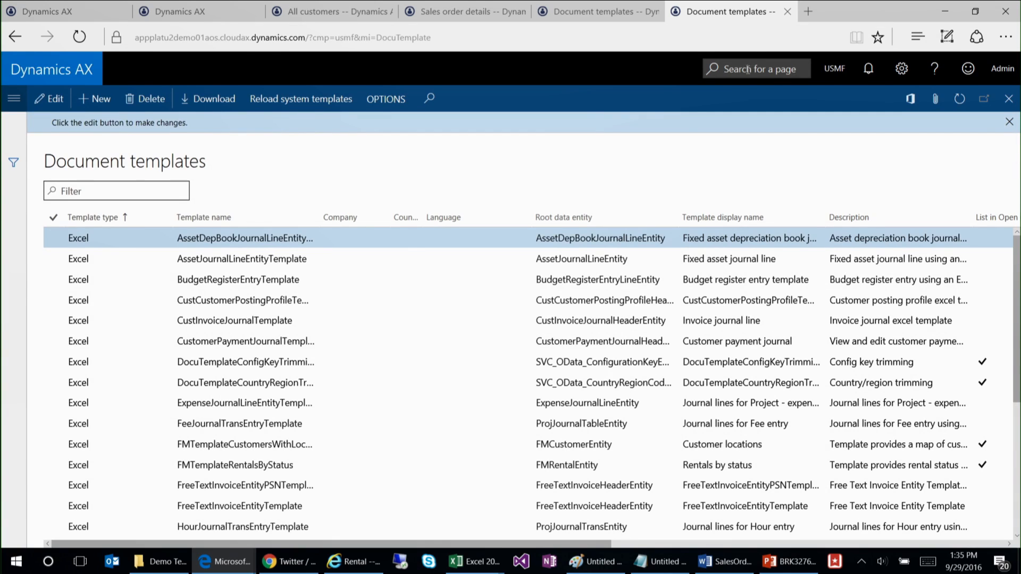
left_click(748, 70)
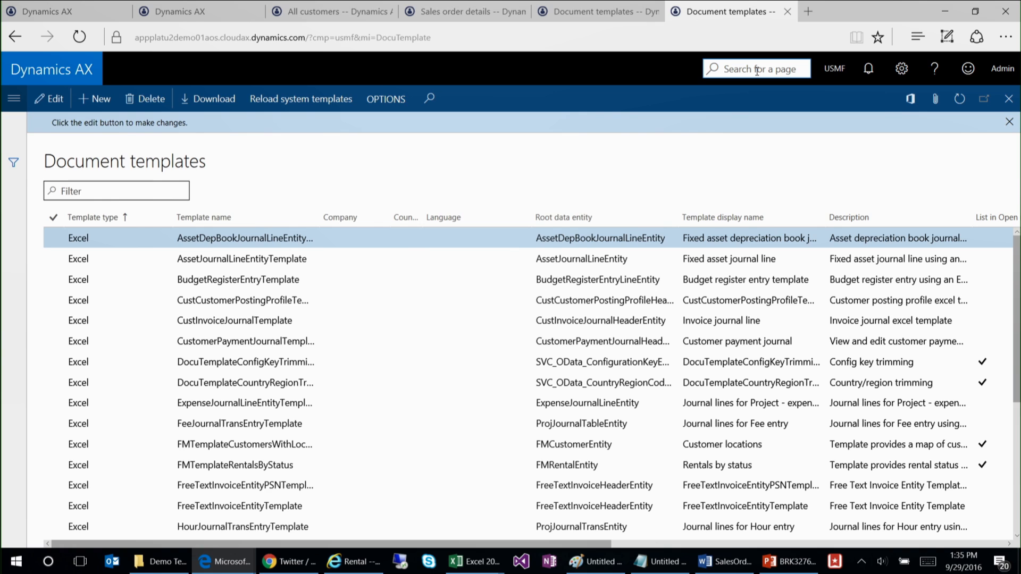
type("fleet customer")
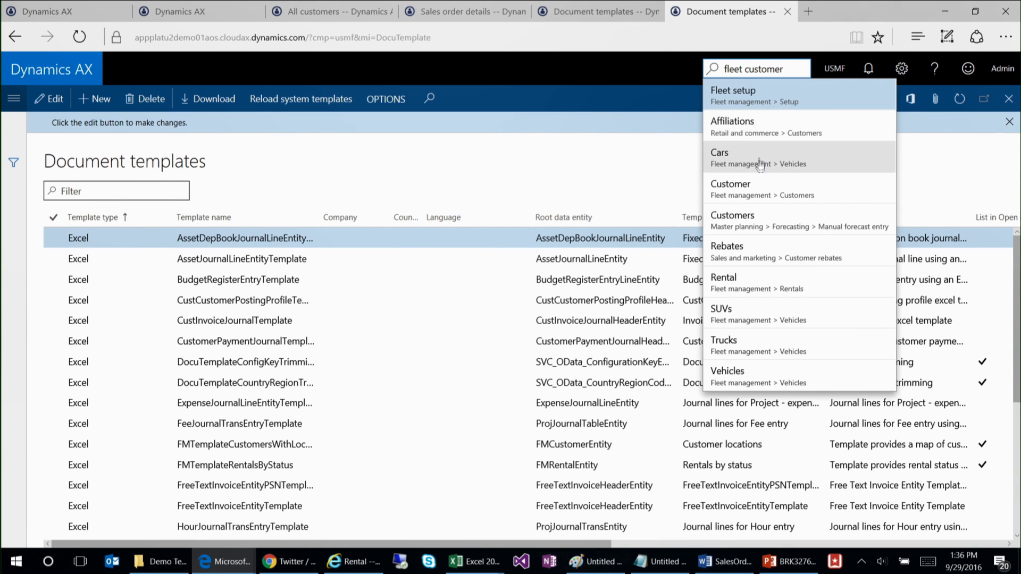
left_click(819, 184)
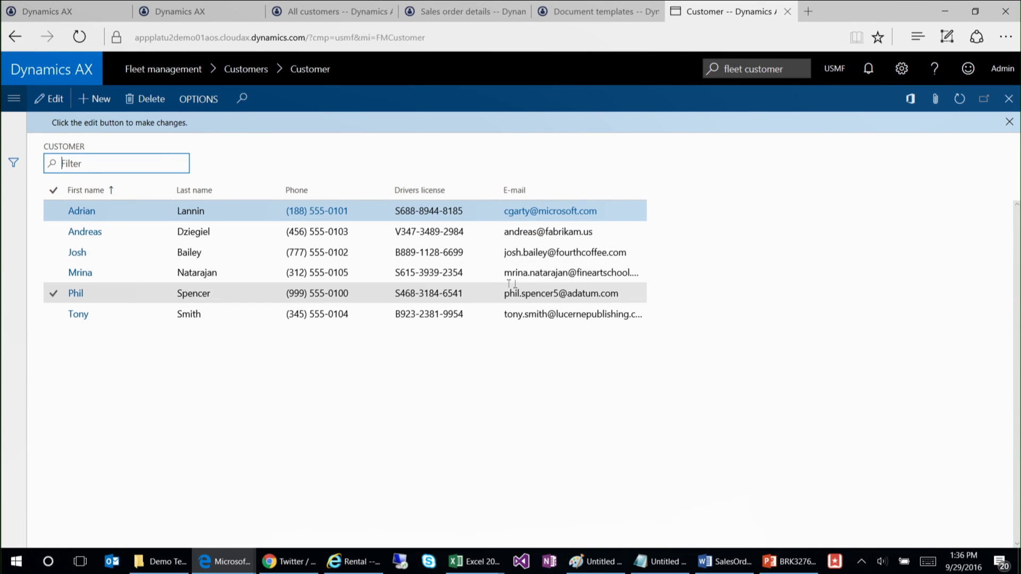
Step: Export the first fleet customer with the Customer information Word template, save the download and open it
left_click(910, 101)
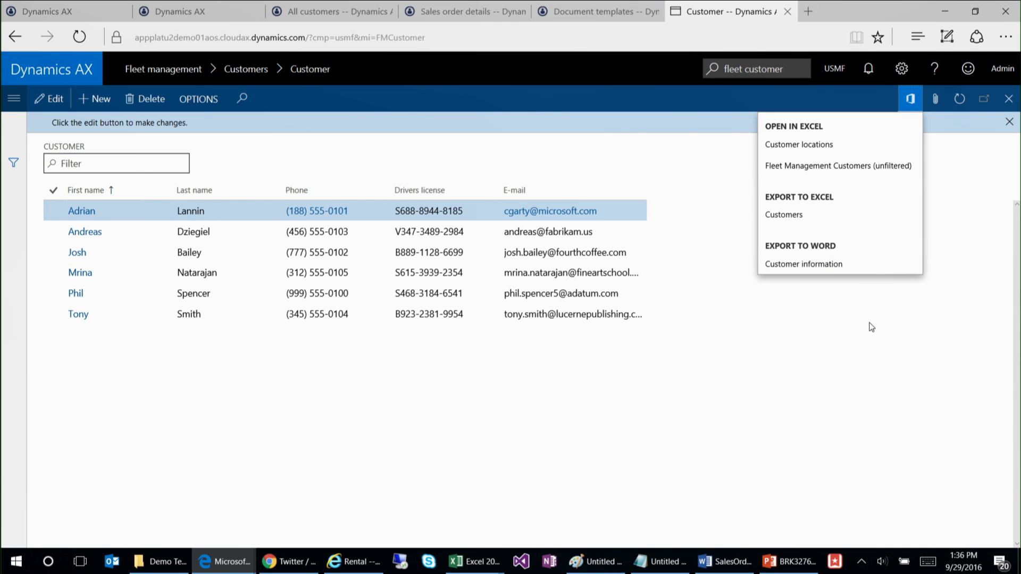
left_click(844, 266)
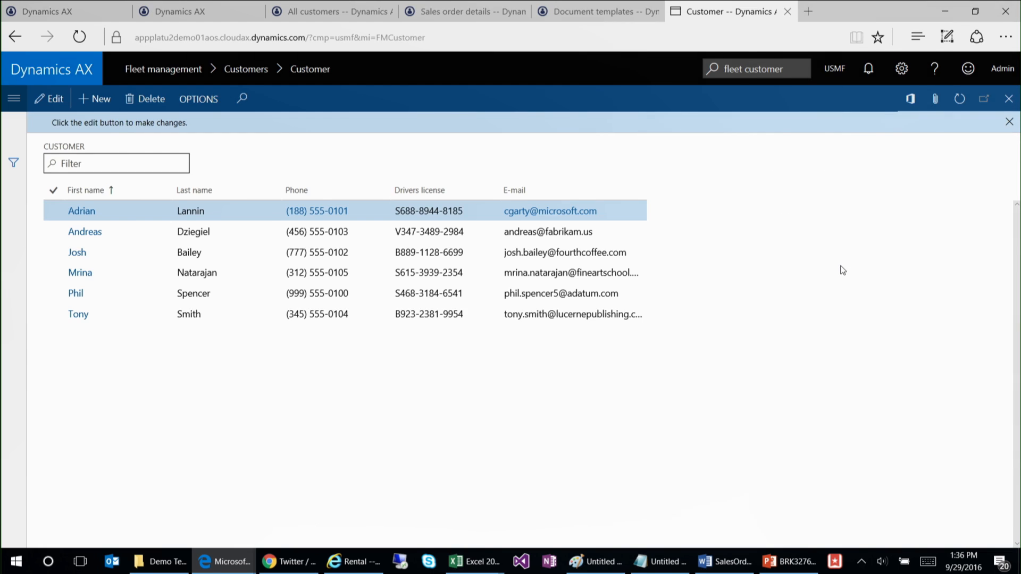
left_click(820, 144)
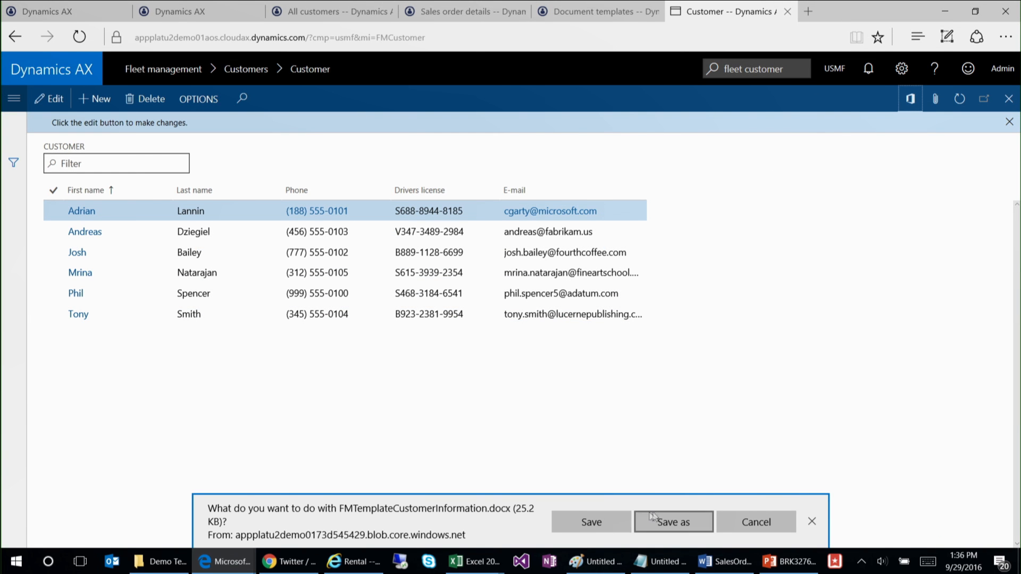
left_click(608, 517)
left_click(594, 532)
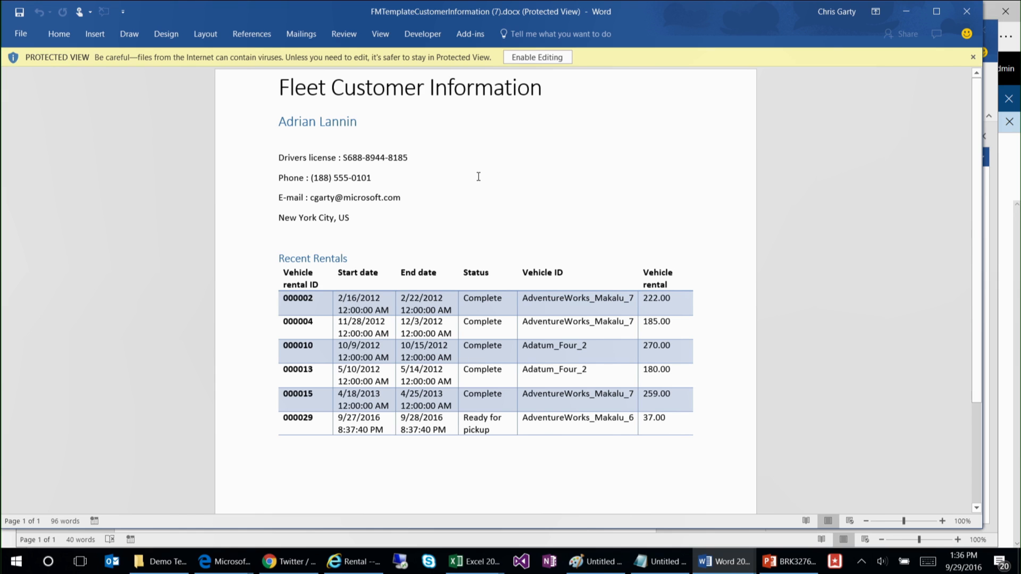
Step: Check the contact details in the exported Word document, and put the SalesOrderV2 window away to return to the Customer page
left_click(431, 155)
left_click_drag(400, 137, 399, 227)
left_click(399, 227)
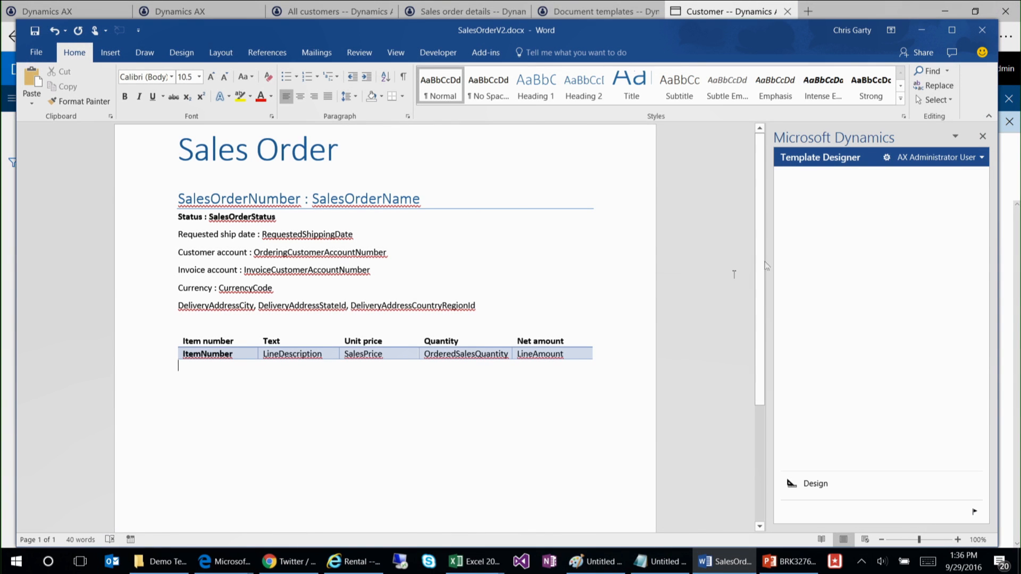
left_click(922, 31)
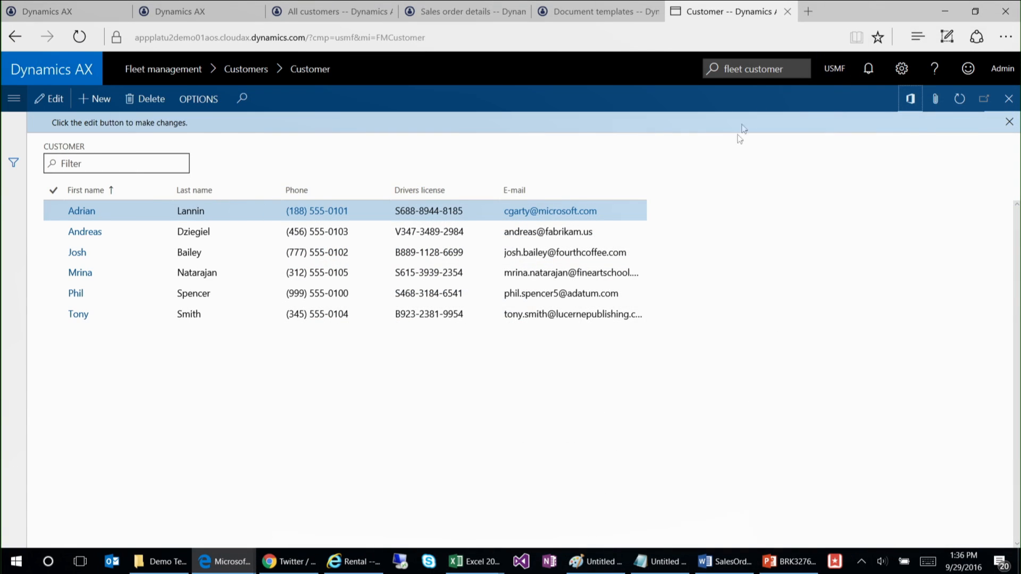
Step: Export the first customer with the Customer information Word template to the SharePoint Exports folder as FMTemplateCustomerInformation234234 and review the opened document
left_click(910, 99)
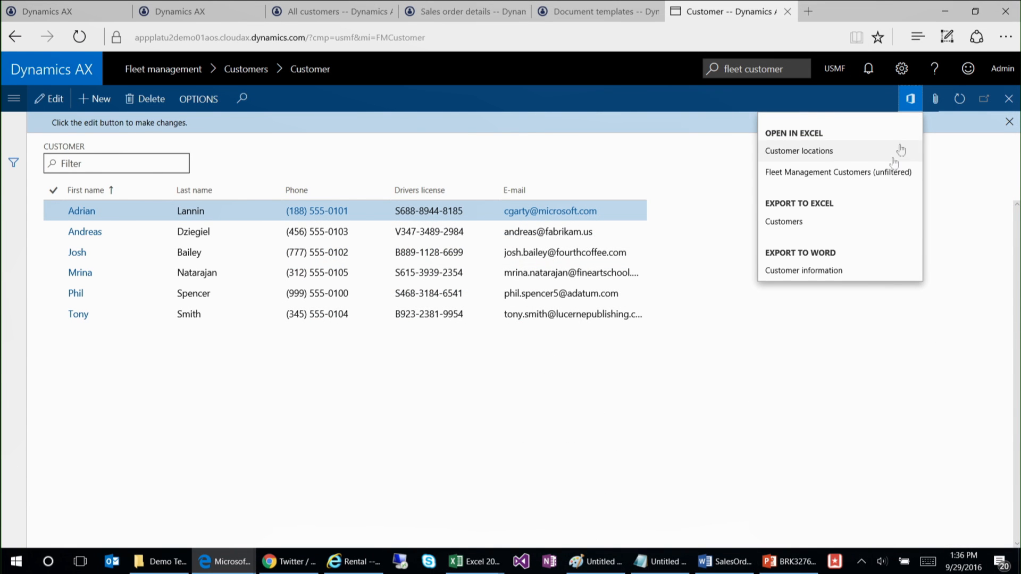
left_click(812, 274)
left_click(826, 214)
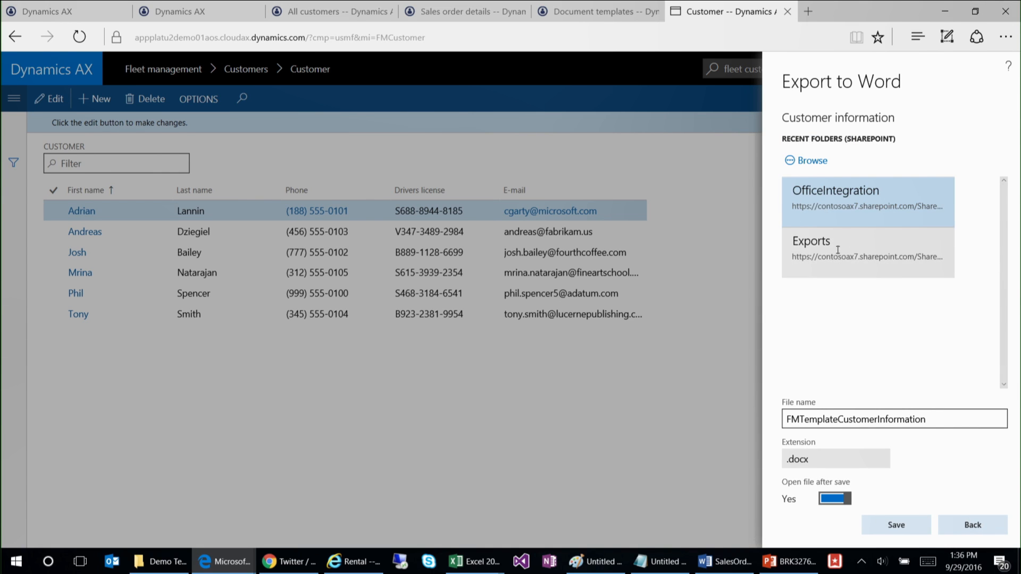
left_click(838, 248)
left_click(940, 425)
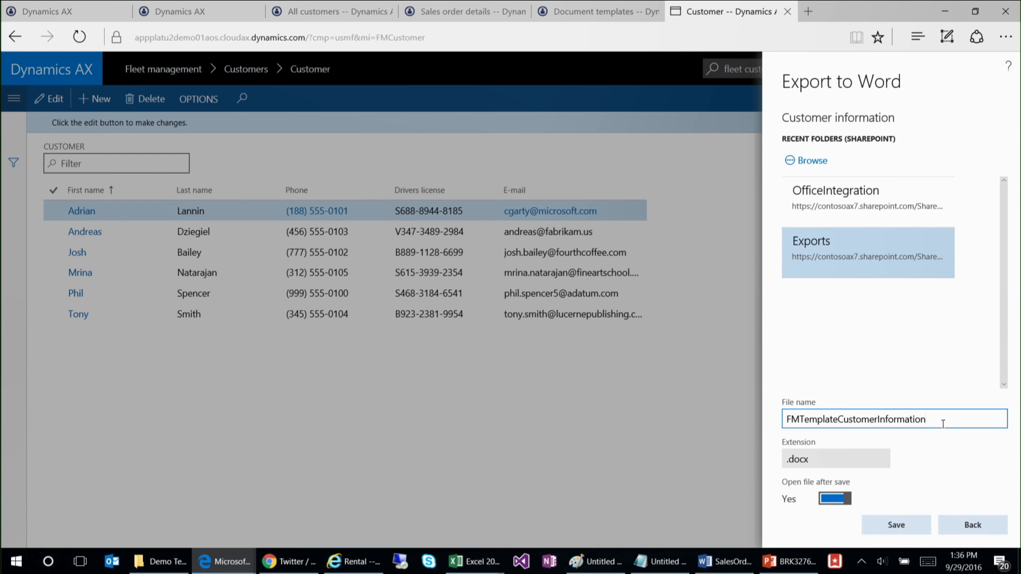
type("234234")
left_click(902, 525)
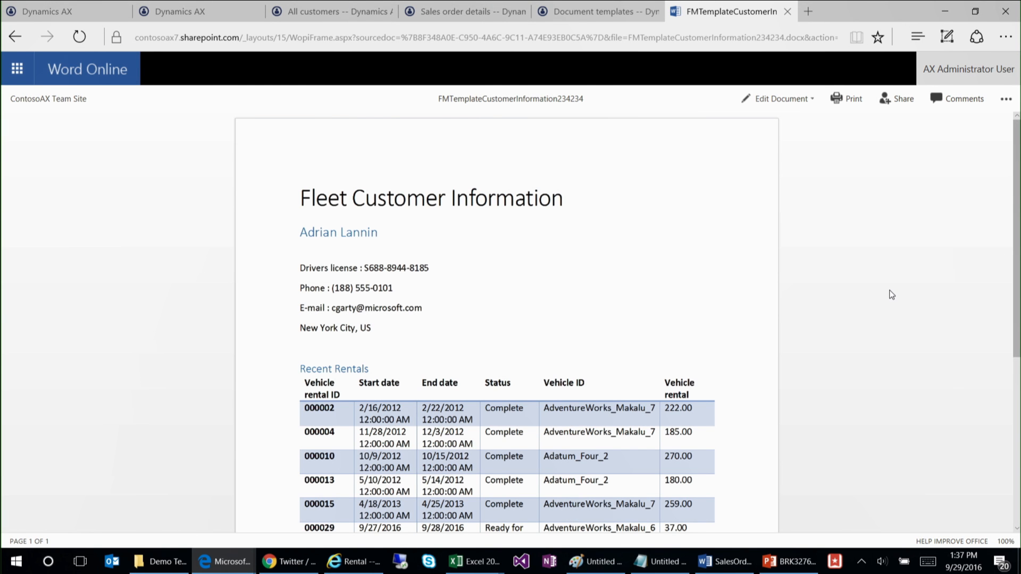
scroll(650, 244, "down", 2)
scroll(652, 243, "up", 2)
scroll(651, 246, "down", 1)
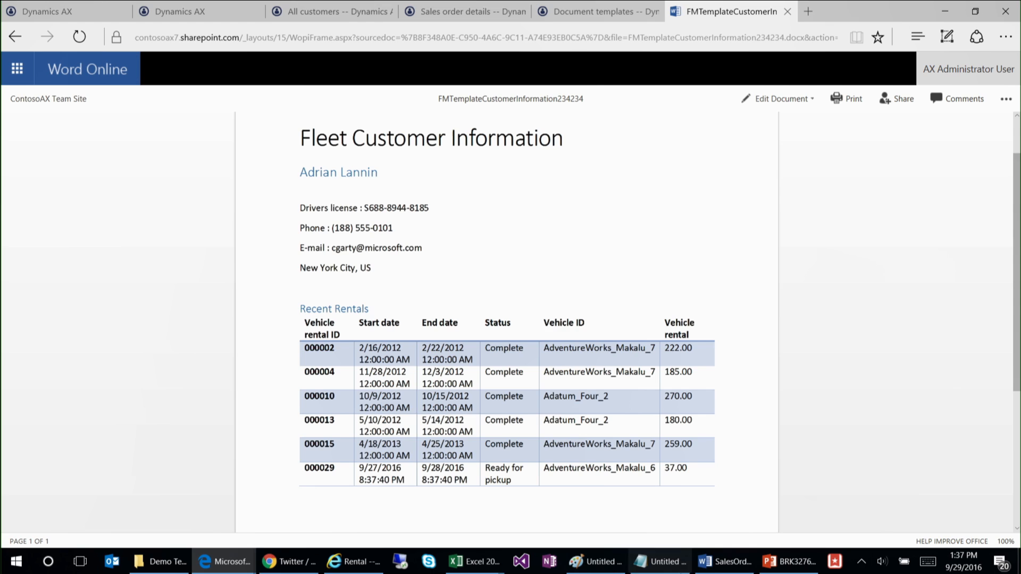
Step: Switch to the SalesOrderV2 document in Word, open the Template Designer's design view and examine the header fields and line table
left_click(718, 562)
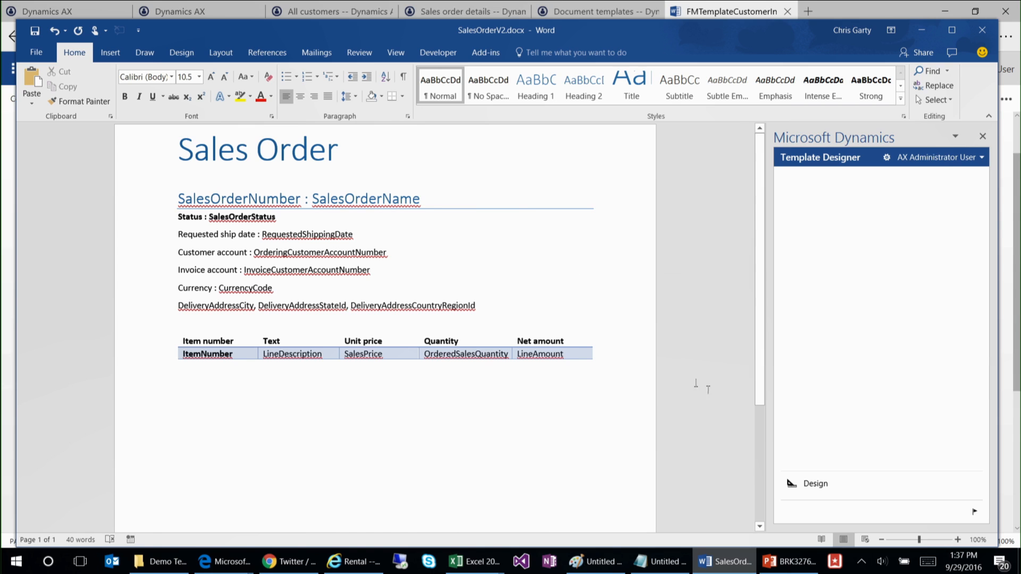
left_click(812, 483)
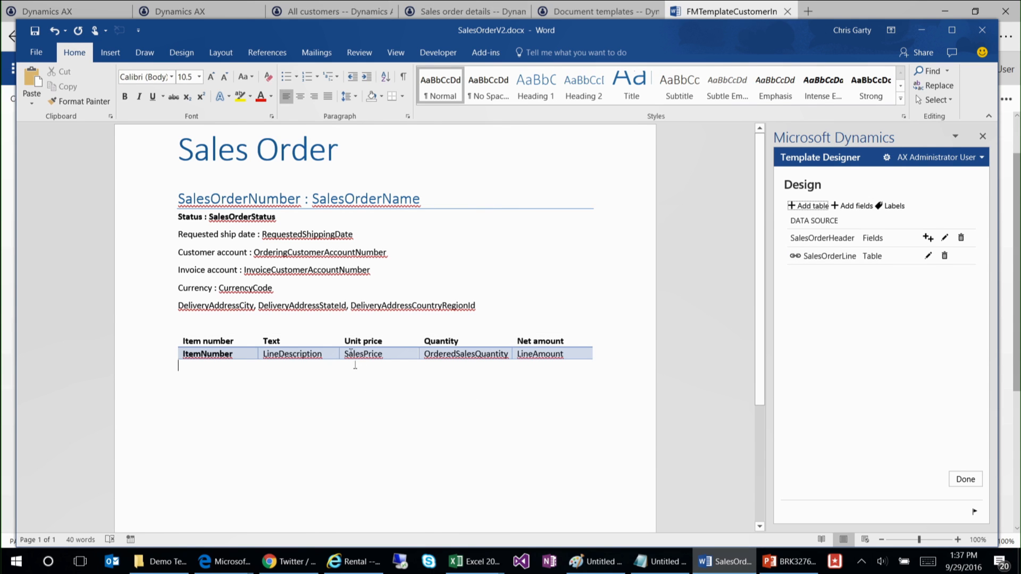
left_click_drag(435, 212, 493, 296)
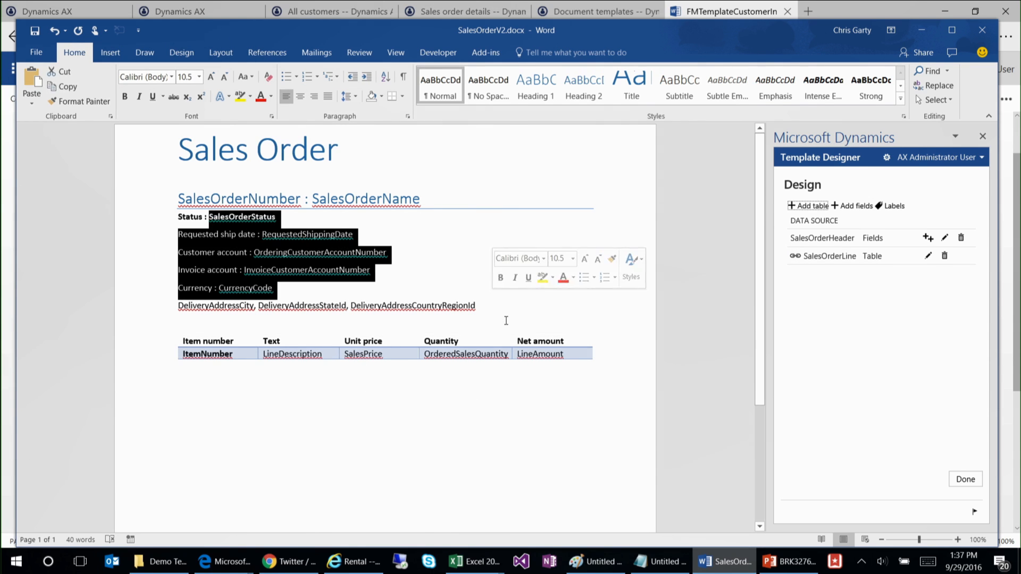
left_click(467, 353)
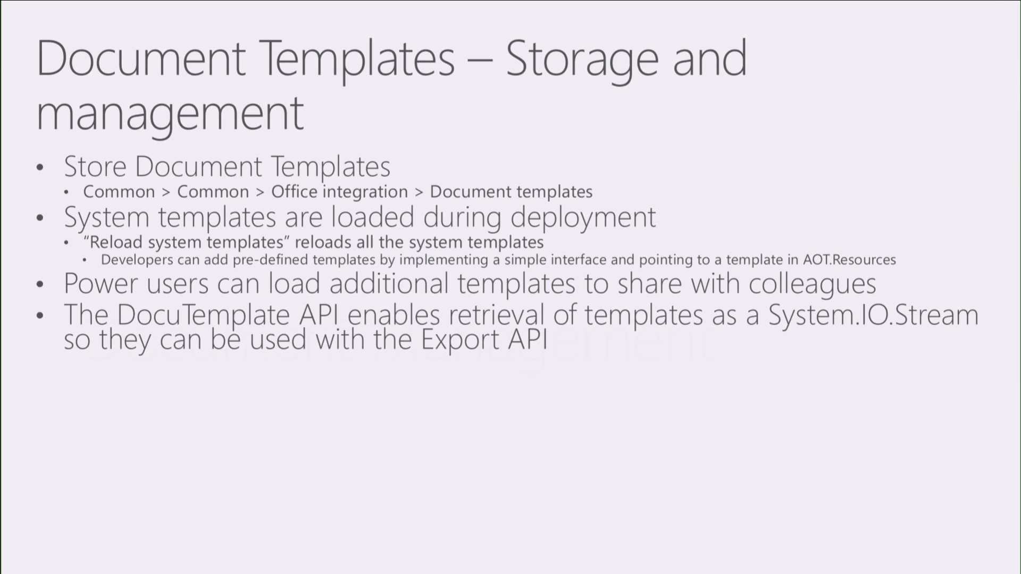
key("Right")
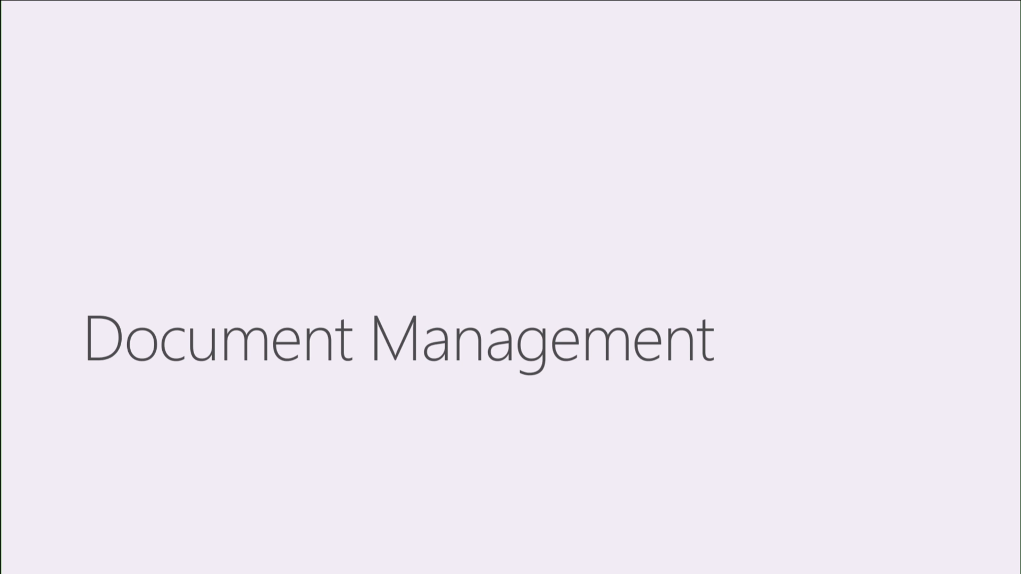
key("Right")
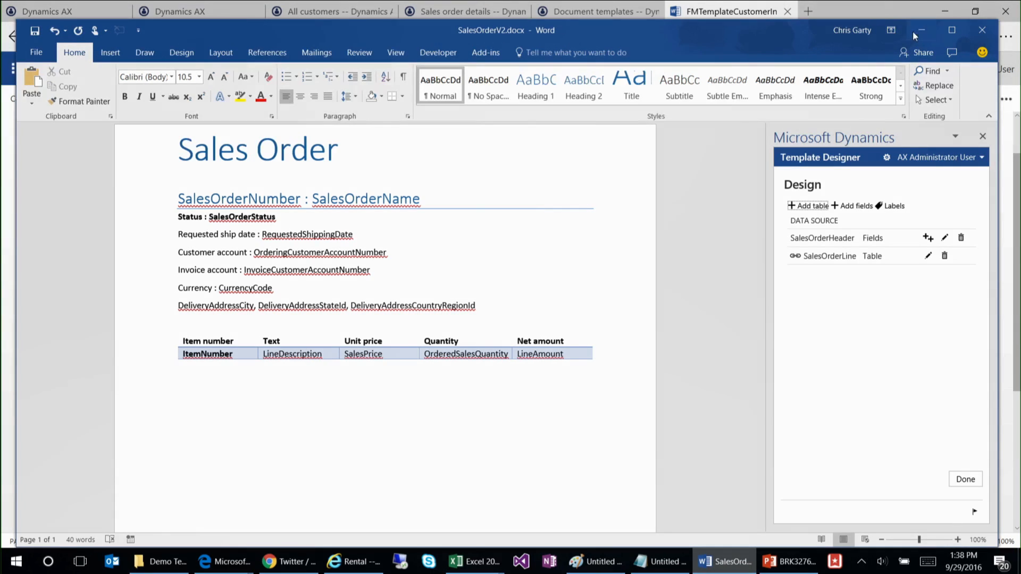
Step: Put the SalesOrderV2 window away, go back to the Customer page in Edge and open the first customer's attachments
left_click(922, 31)
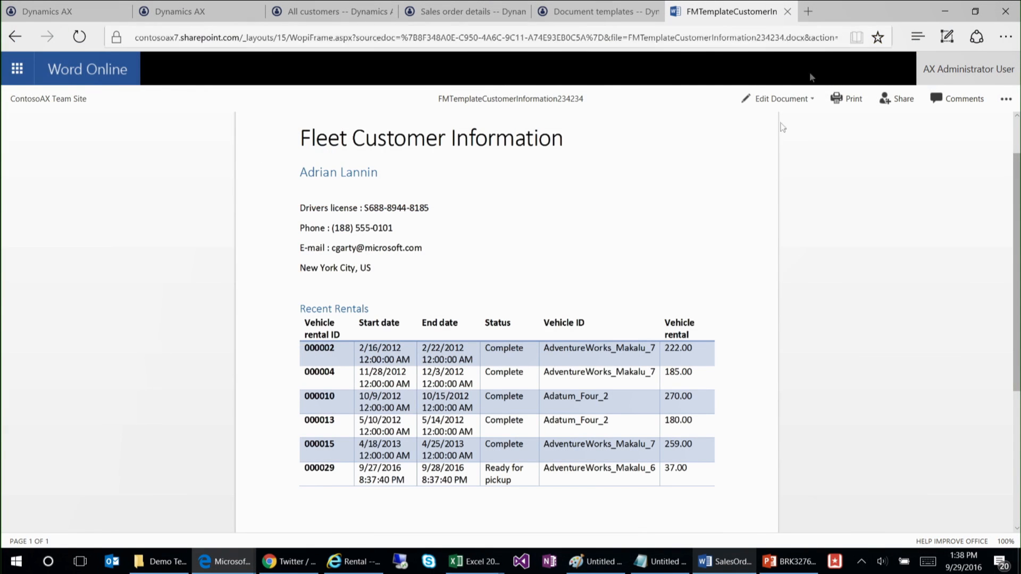
left_click(15, 37)
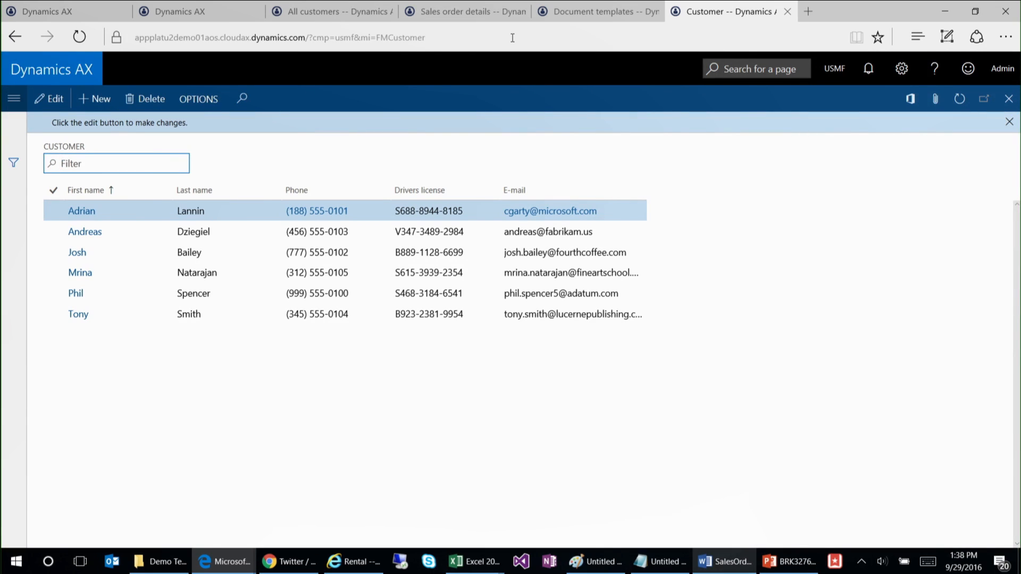
left_click(494, 38)
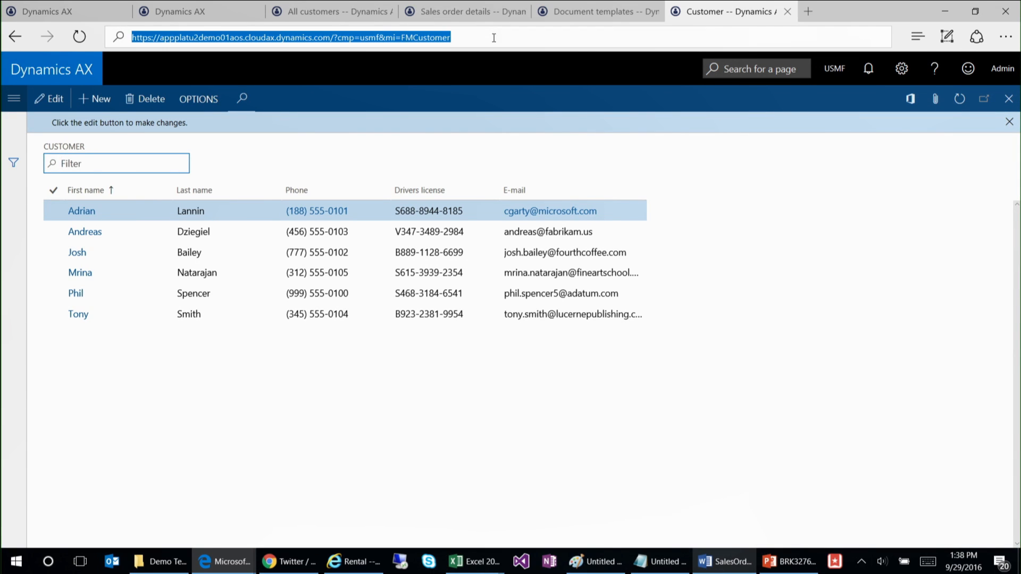
left_click(805, 204)
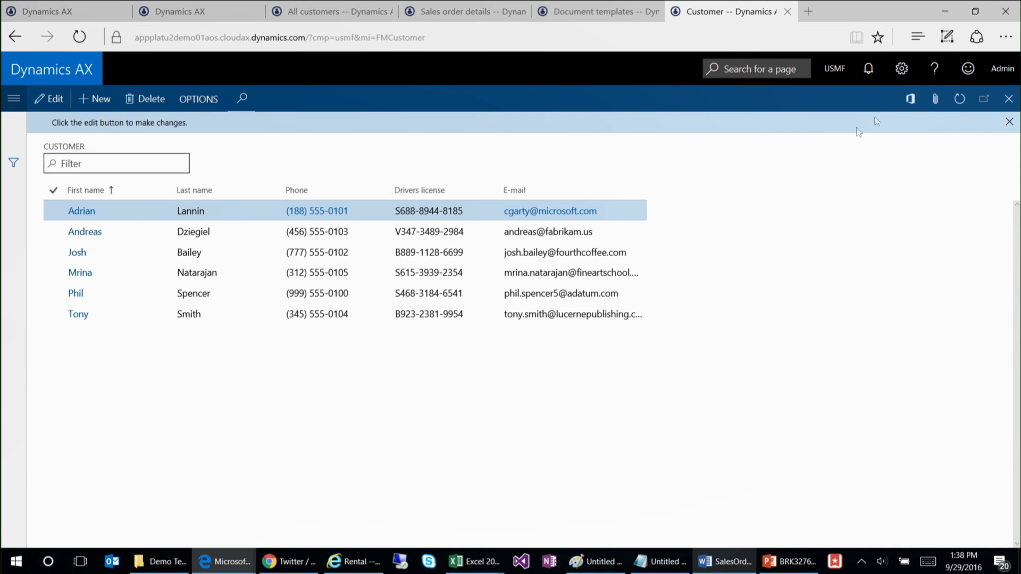
left_click(934, 106)
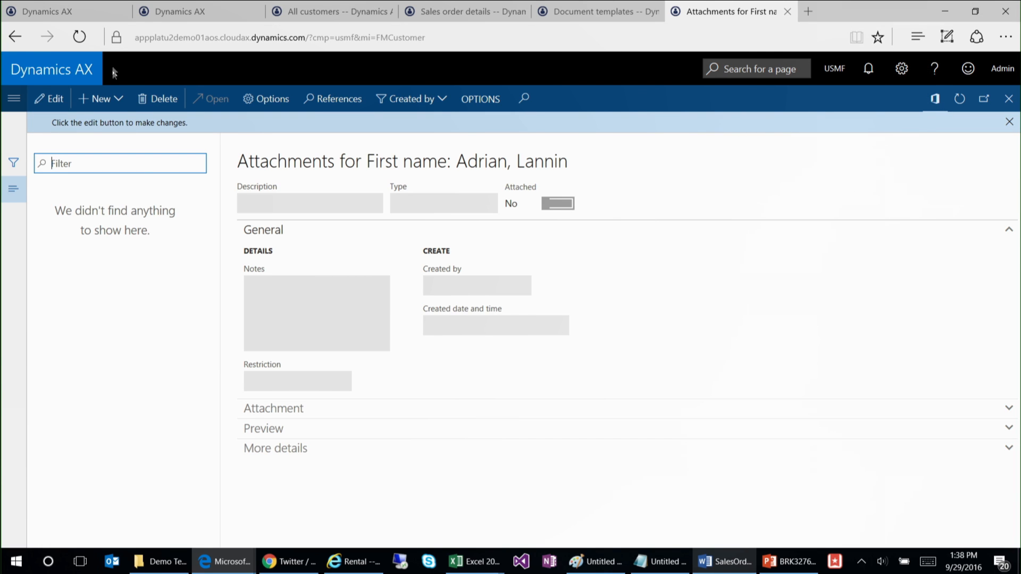
Step: Add a File attachment to the customer using Red Car.jpg from Documents > Demo Attachments, and expand its preview
left_click(128, 100)
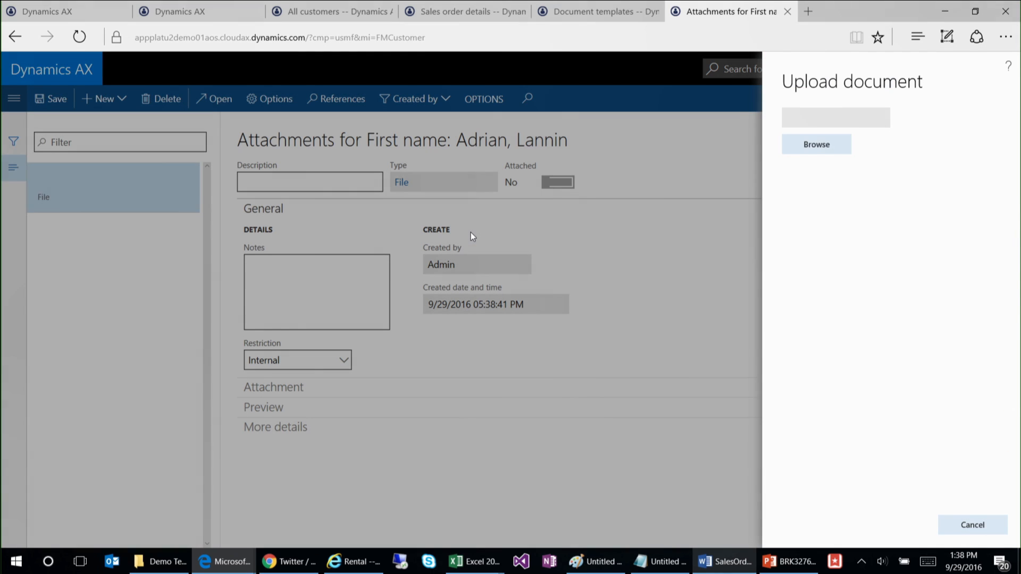
left_click(827, 151)
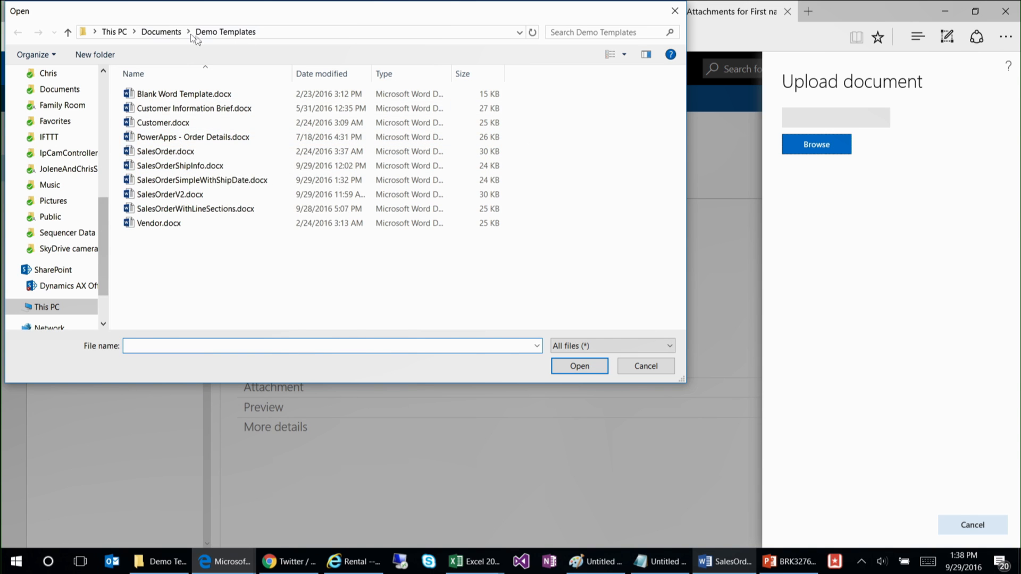
left_click(161, 32)
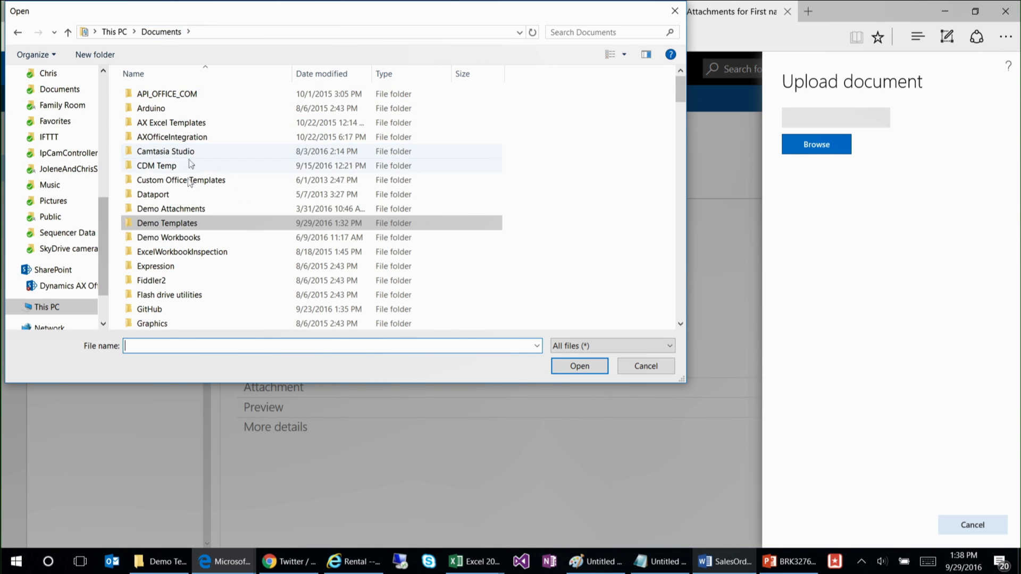
double_click(176, 205)
left_click(437, 118)
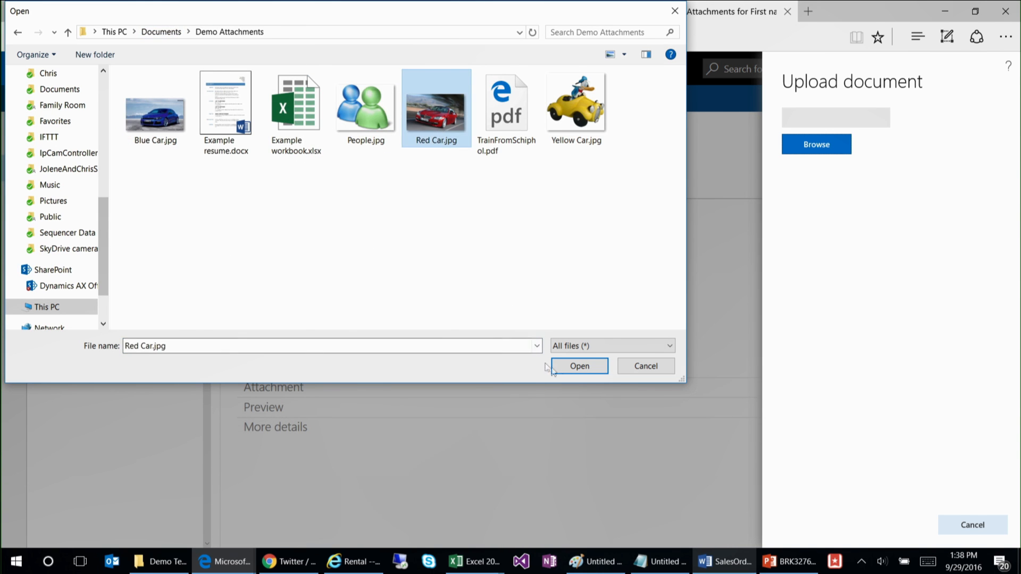
left_click(579, 366)
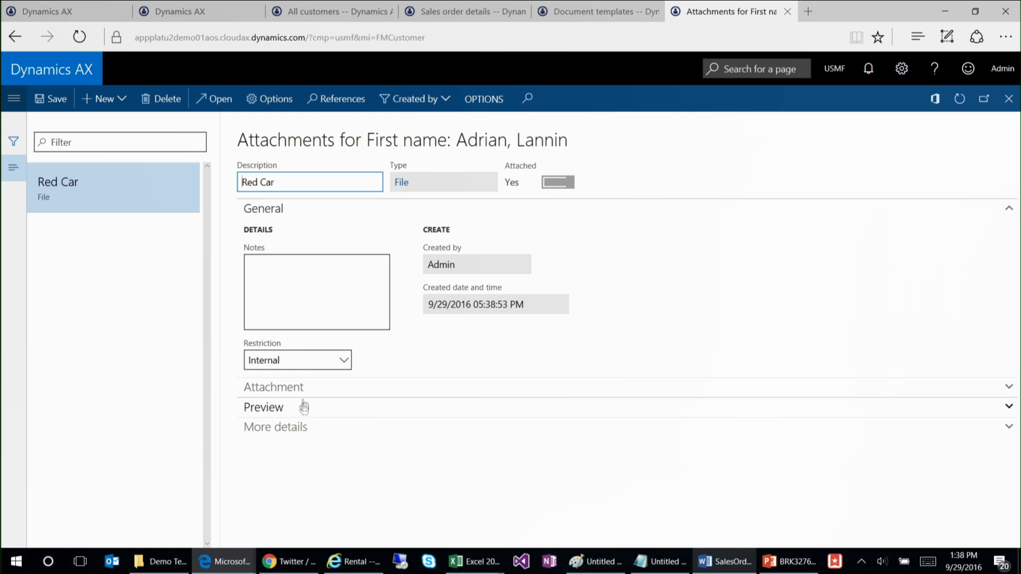
left_click(303, 407)
scroll(801, 372, "down", 2)
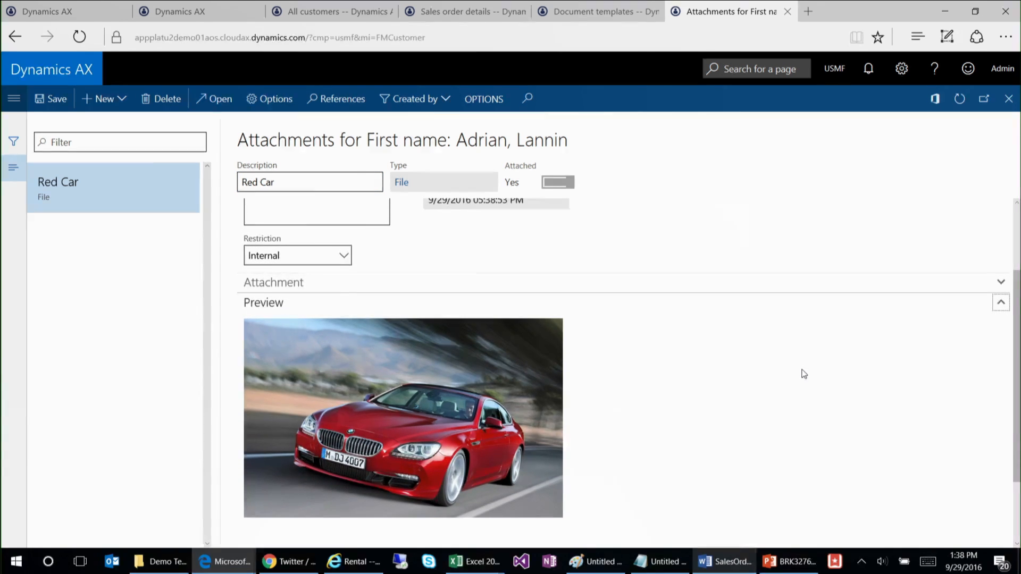
scroll(798, 373, "up", 2)
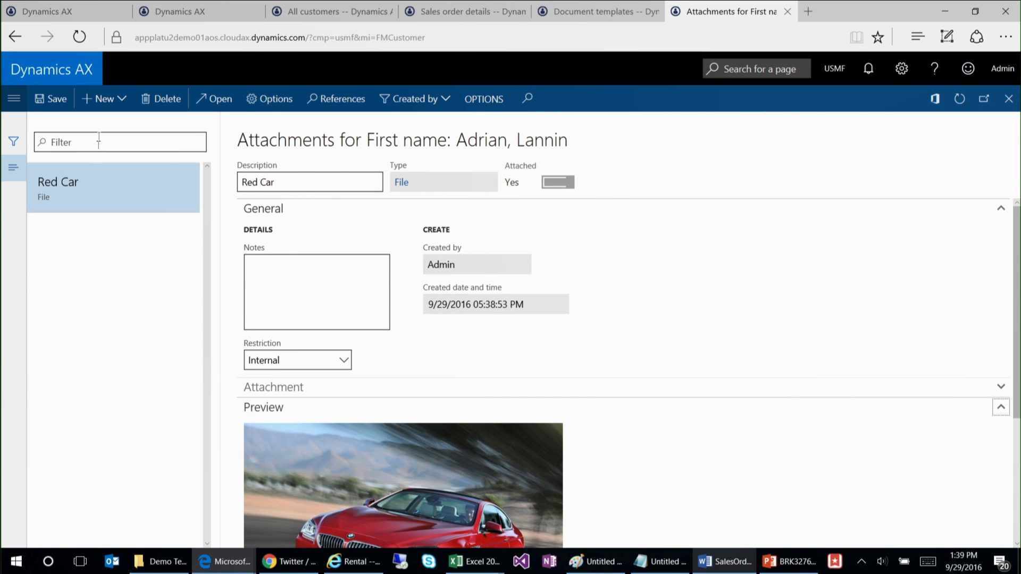
Step: Add a second File attachment using Example resume.docx from the Demo Attachments folder, and view its preview
left_click(105, 101)
left_click(115, 127)
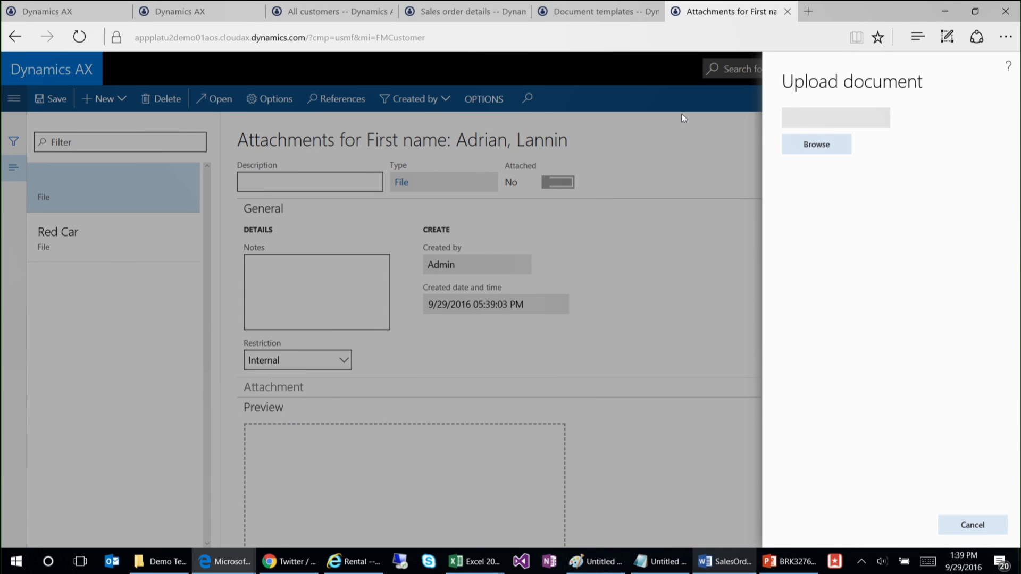
left_click(797, 149)
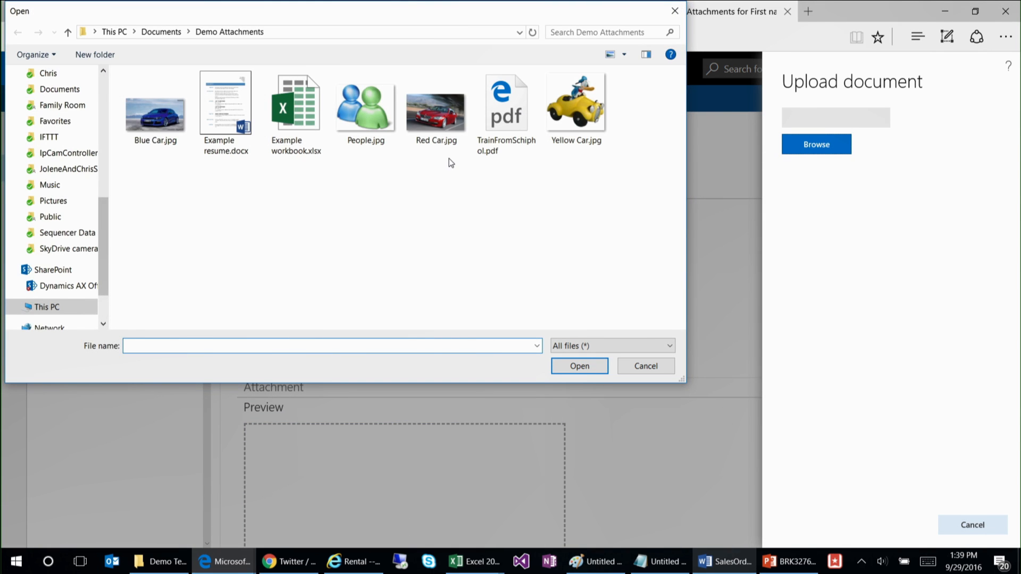
left_click(226, 111)
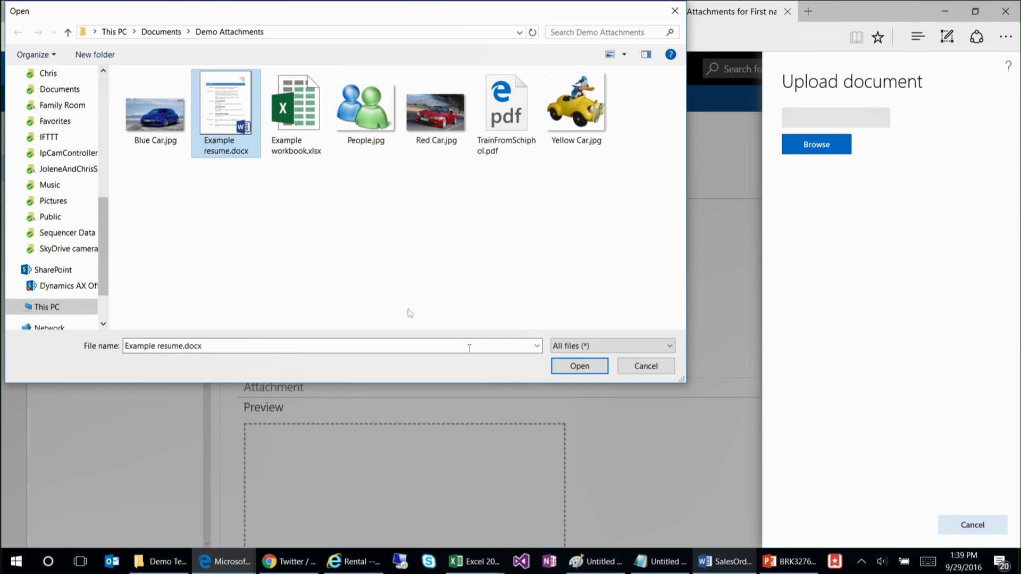
left_click(579, 366)
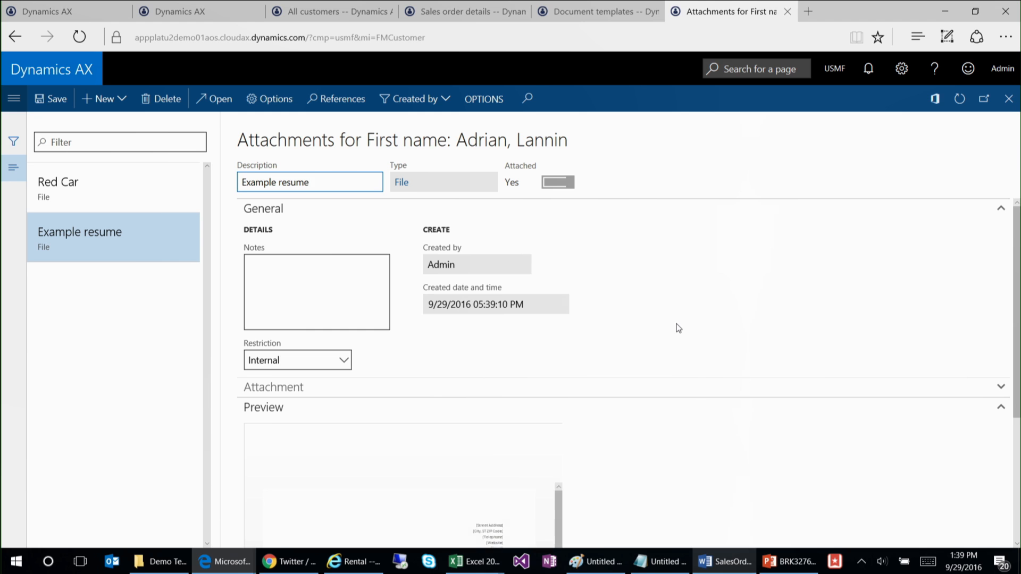
scroll(707, 419, "down", 1)
scroll(709, 420, "down", 1)
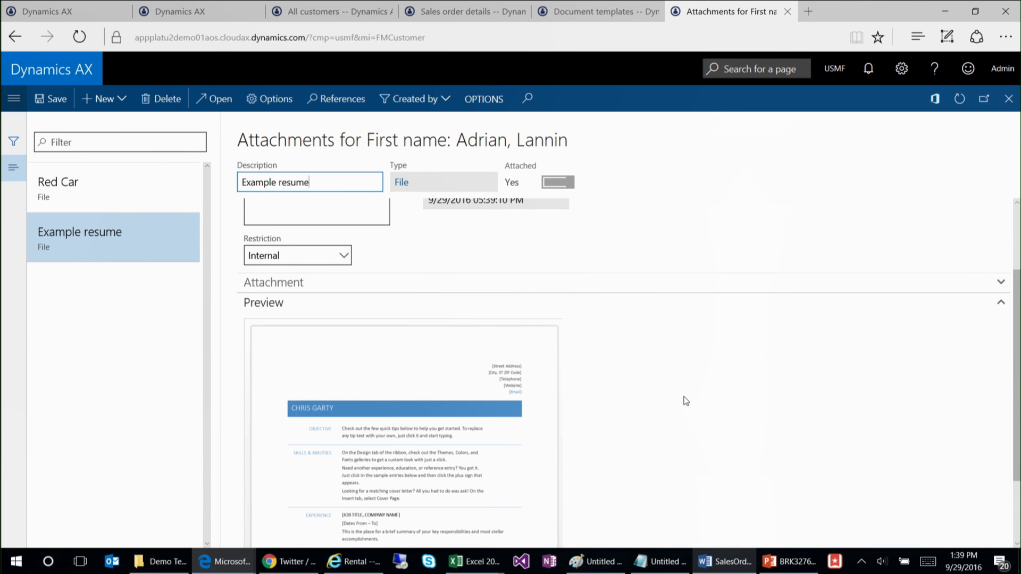
scroll(686, 400, "up", 1)
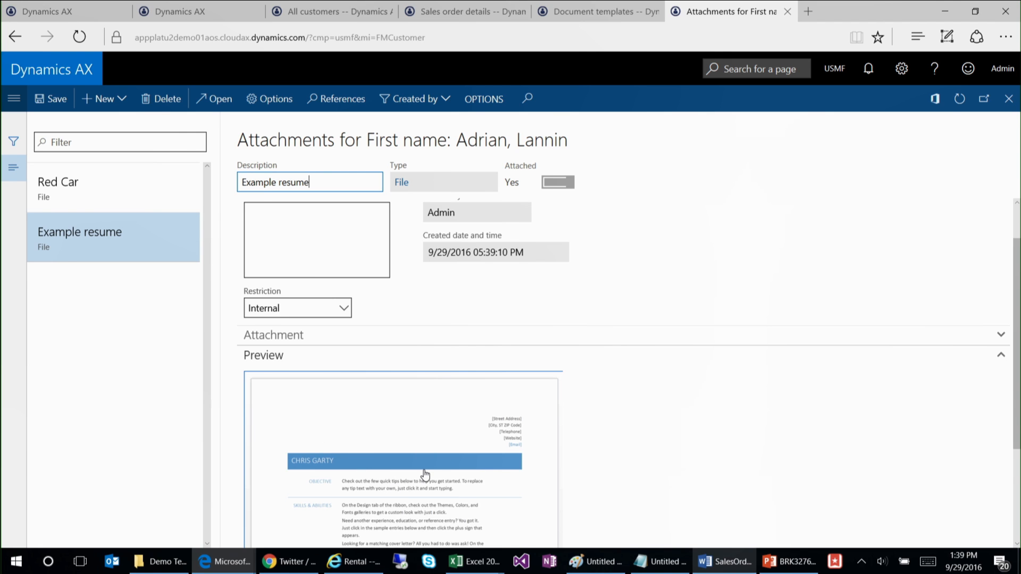
Step: Look through the Example resume preview, open the attachment's file and dismiss the download without saving it
scroll(610, 417, "down", 3)
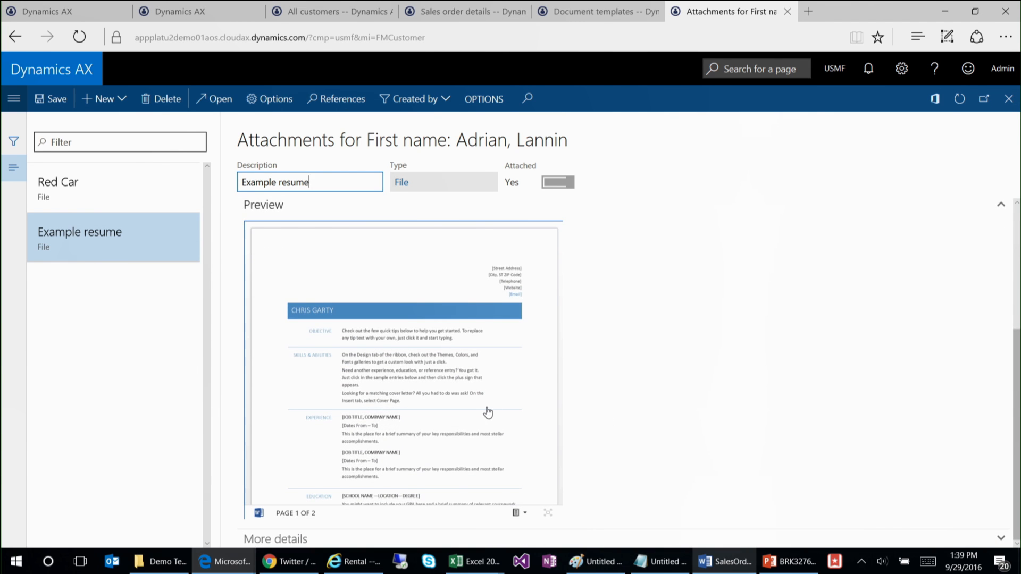
scroll(494, 431, "down", 5)
scroll(480, 420, "up", 5)
scroll(752, 320, "up", 4)
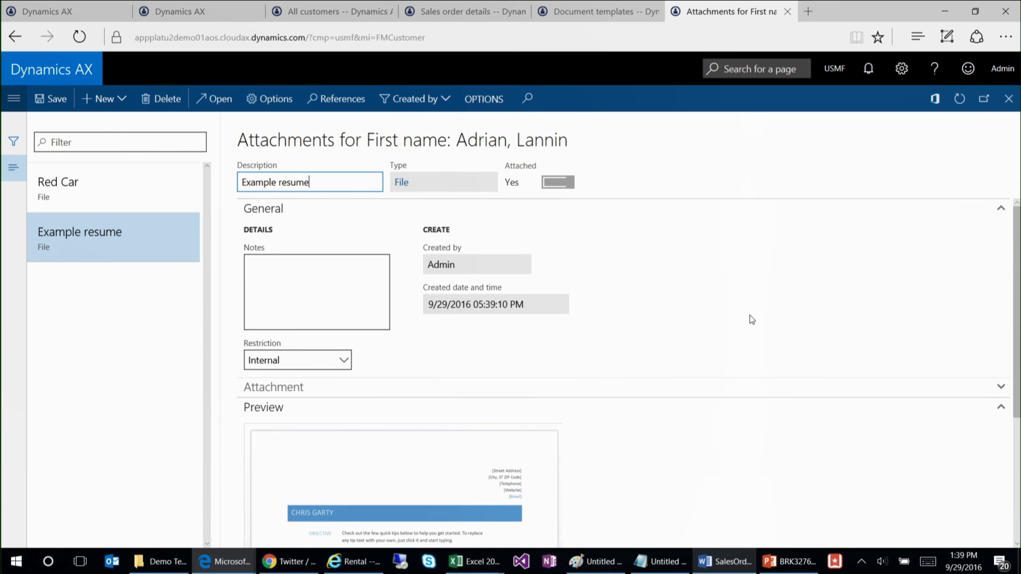
left_click(213, 99)
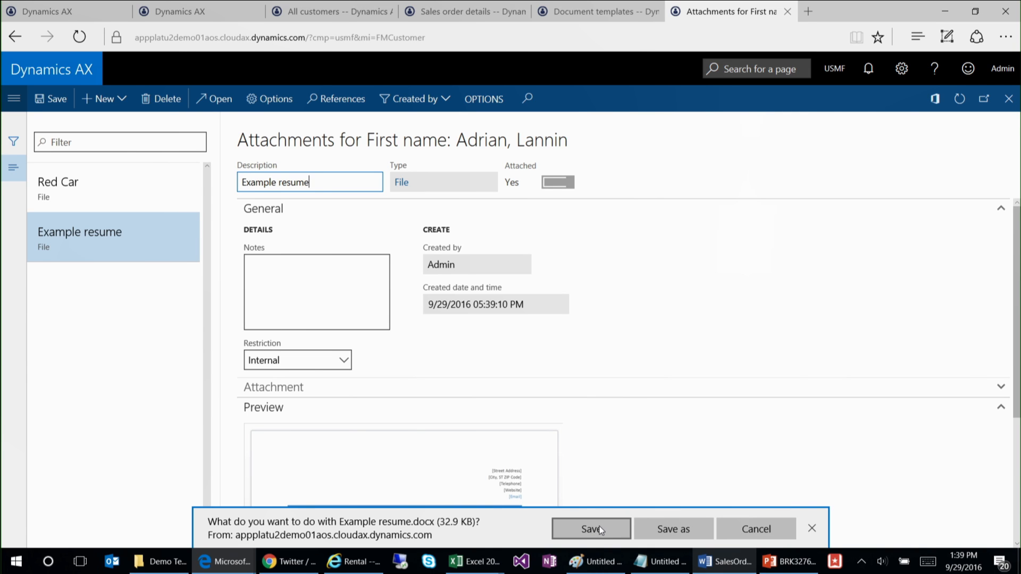
left_click(811, 528)
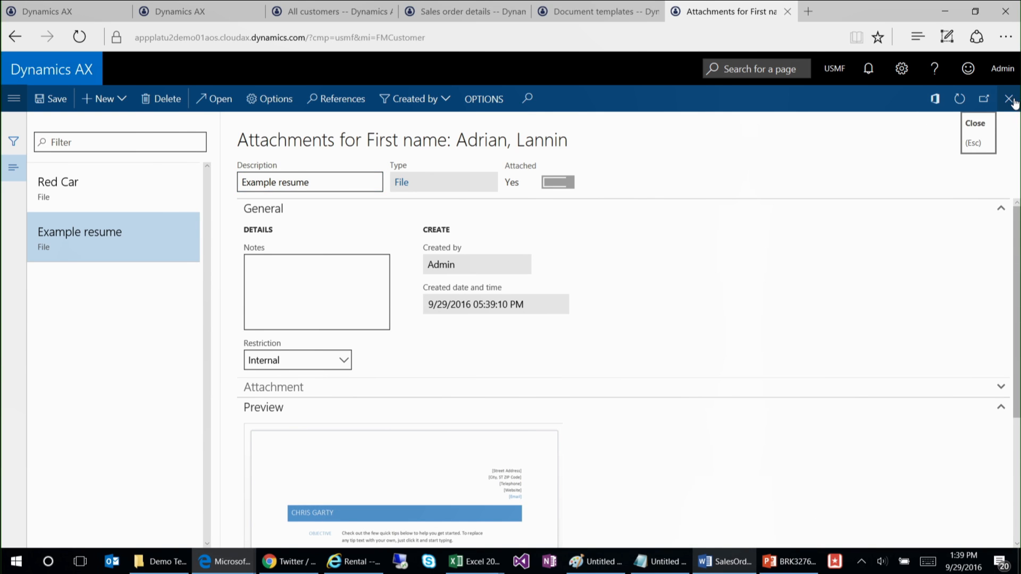
Step: Close the customer's attachments, search the pages for "document mana" and open Document management parameters
left_click(996, 108)
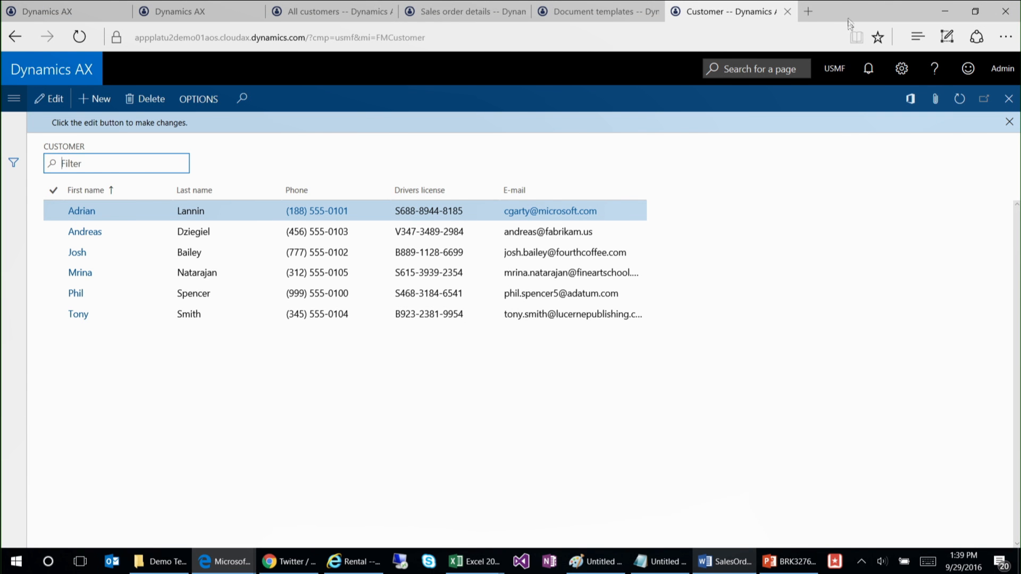
left_click(780, 69)
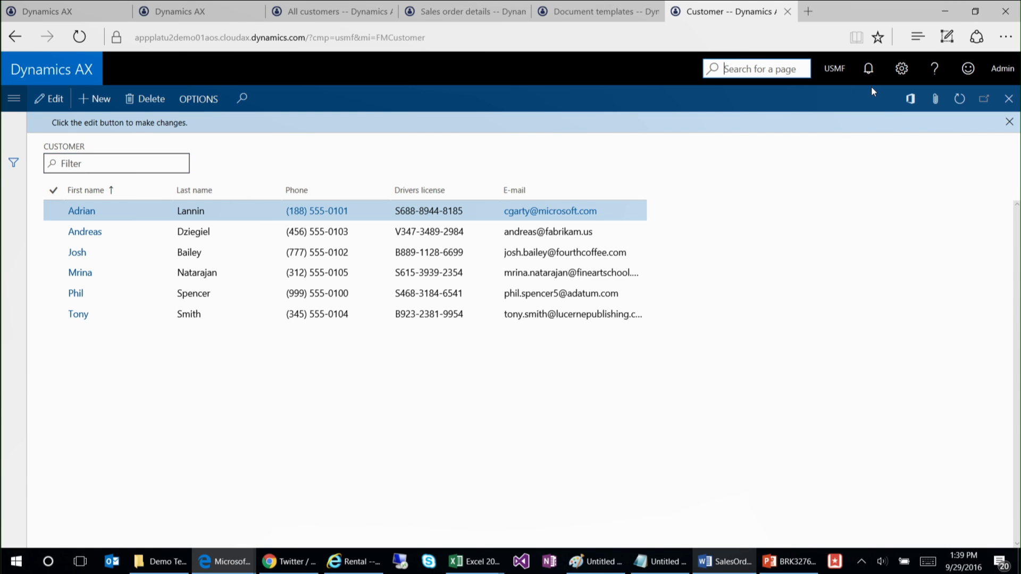
type("document template")
key("BackSpace")
key("BackSpace")
key("BackSpace")
key("BackSpace")
key("BackSpace")
key("BackSpace")
key("BackSpace")
key("BackSpace")
key("BackSpace")
type("mana")
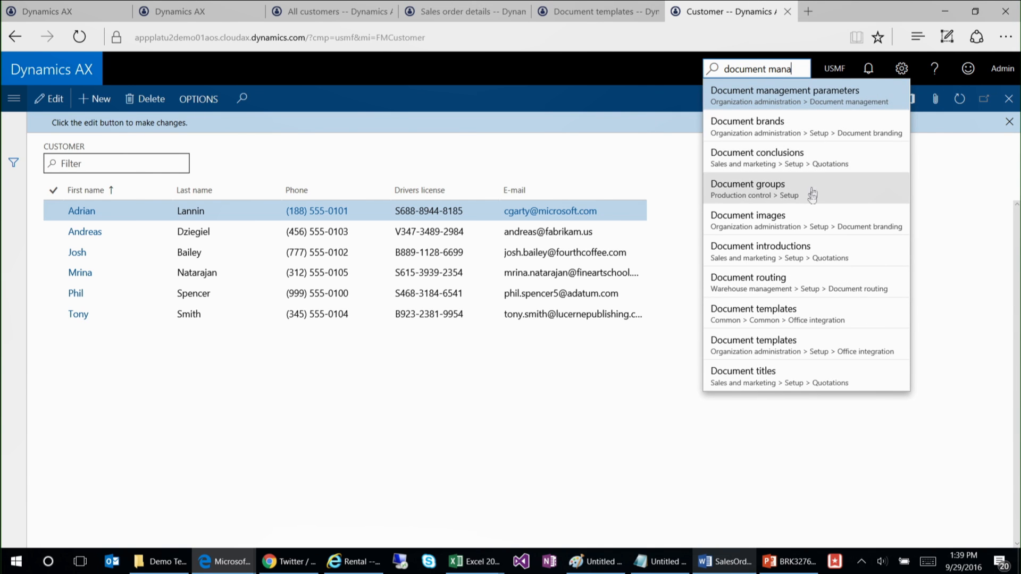
left_click(812, 95)
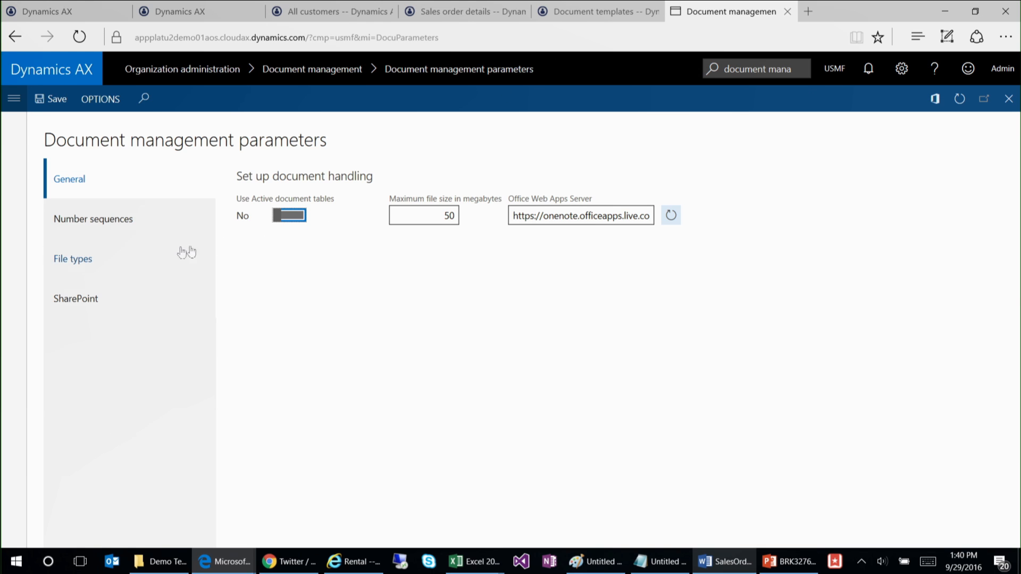
Step: Show the SharePoint settings of the document management parameters and test the connection to the default SharePoint server
left_click(755, 69)
left_click_drag(767, 68, 888, 68)
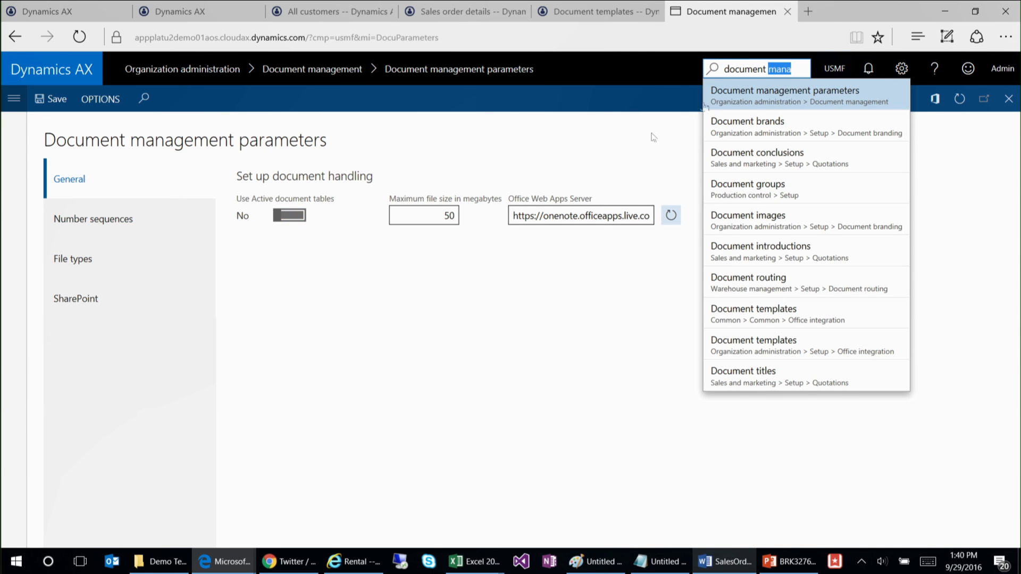
left_click(154, 298)
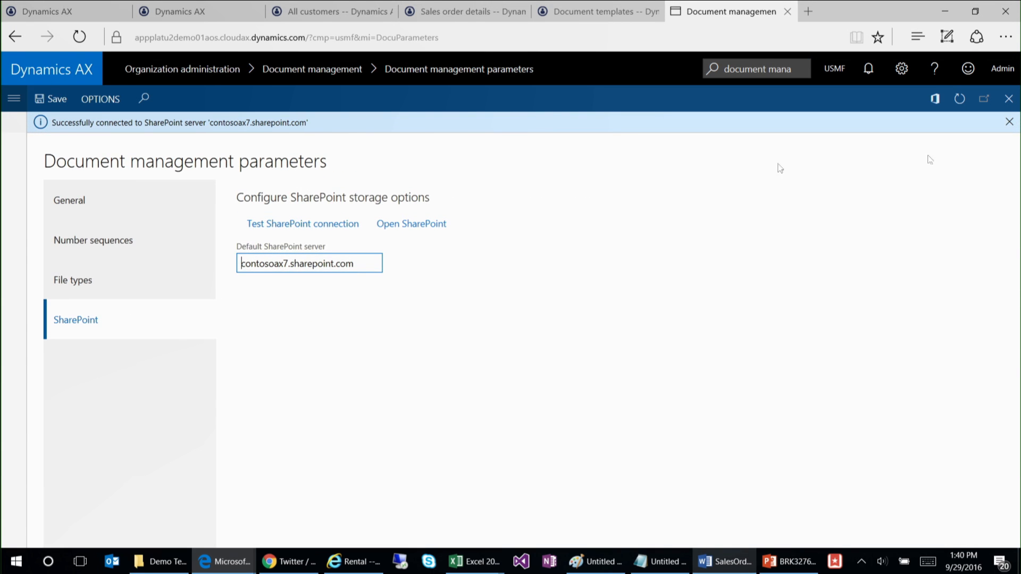
left_click(1008, 122)
Step: Search the pages for "document types" and open the Document types page
left_click(771, 69)
double_click(770, 70)
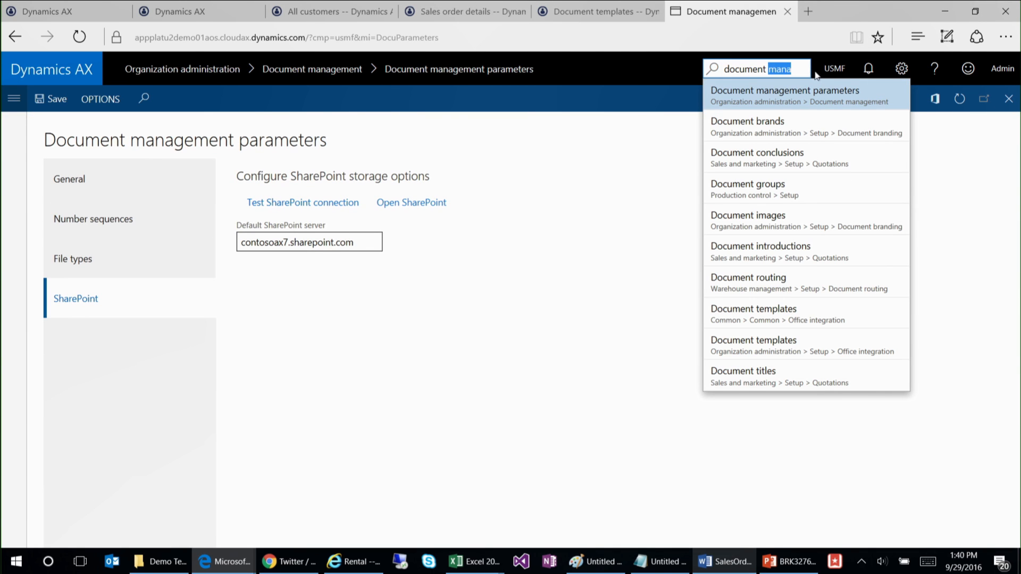
type("types")
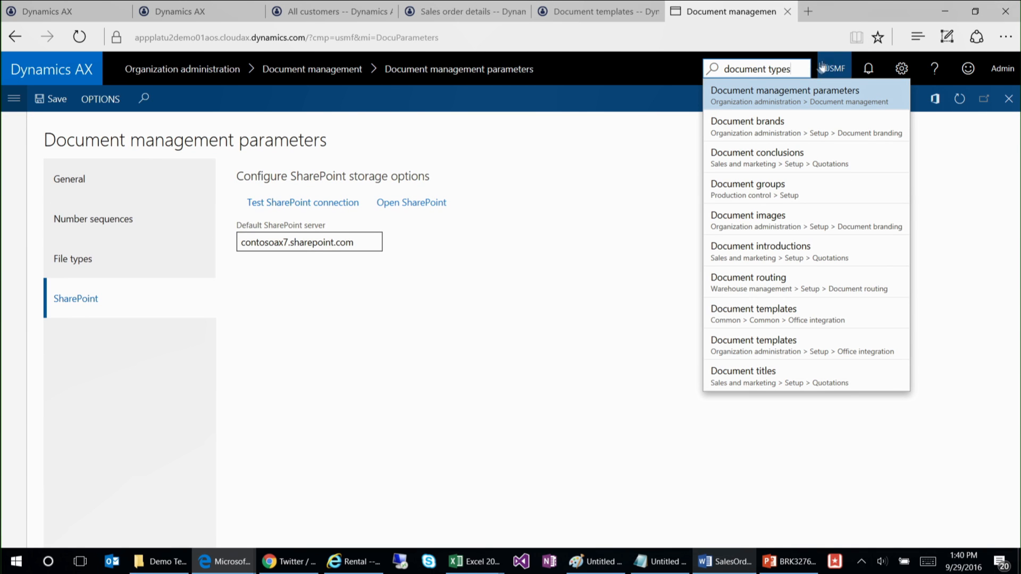
left_click(773, 96)
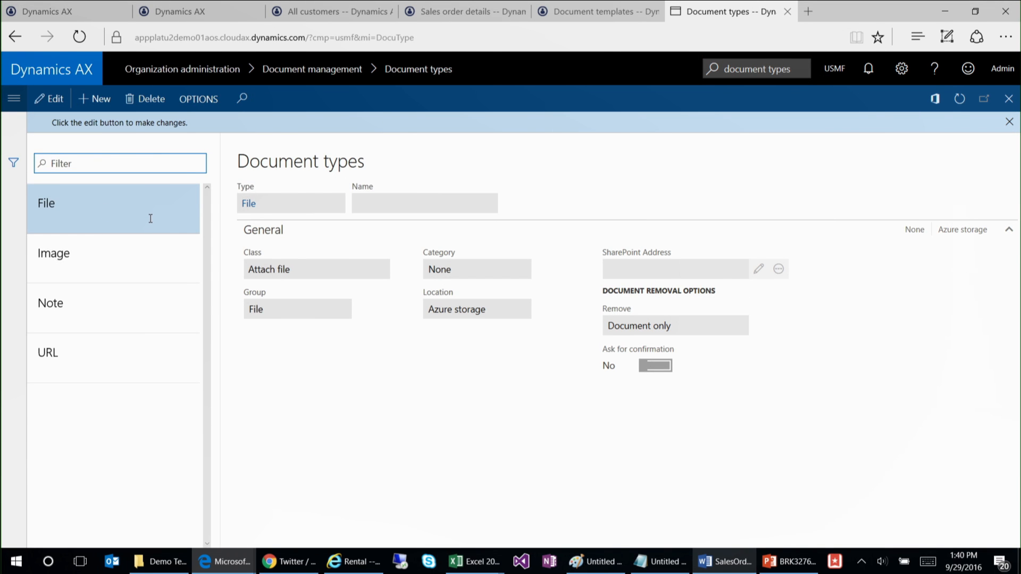
Step: Edit the File document type and set its storage location to SharePoint
left_click(497, 317)
left_click(48, 99)
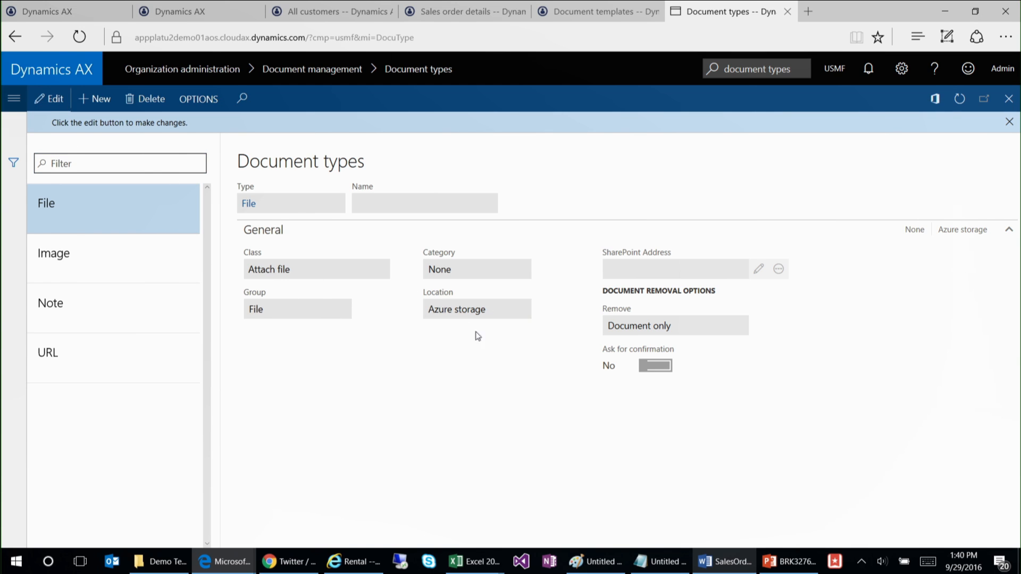
left_click(524, 289)
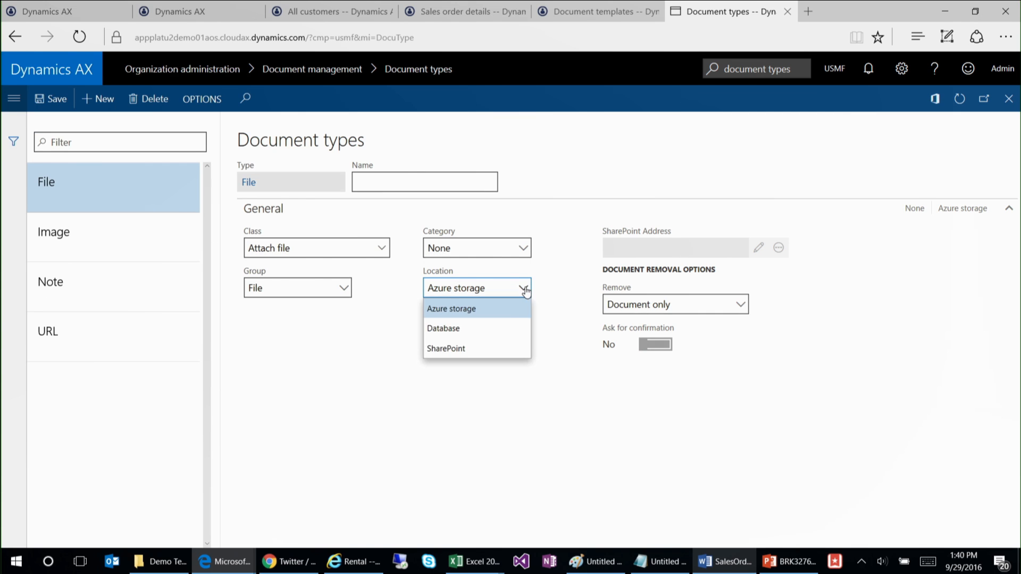
left_click(475, 348)
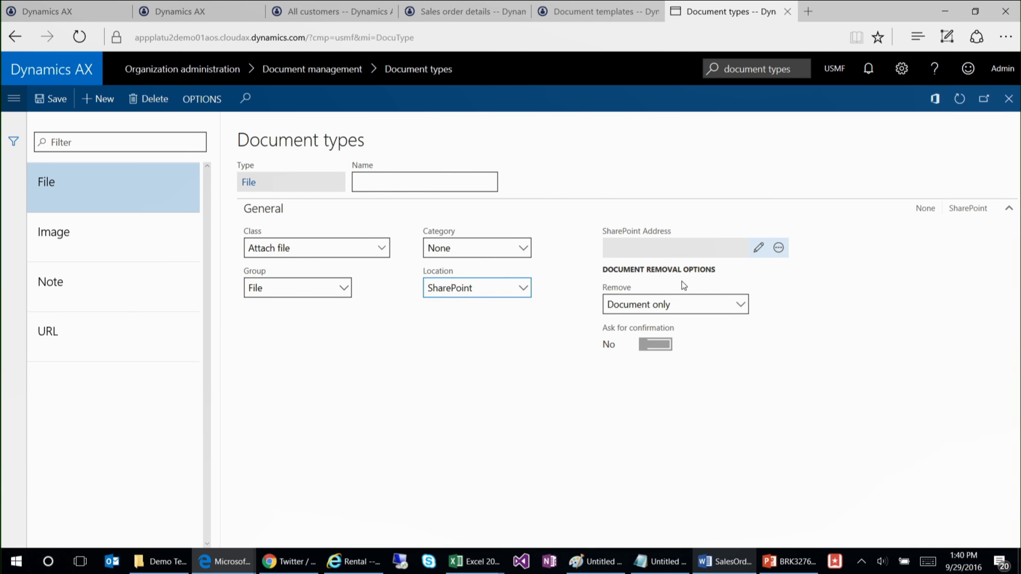
Step: Browse the ContosoAX Team site's folders for the File type's SharePoint address, and leave the folder selection without choosing one
left_click(699, 250)
left_click(760, 251)
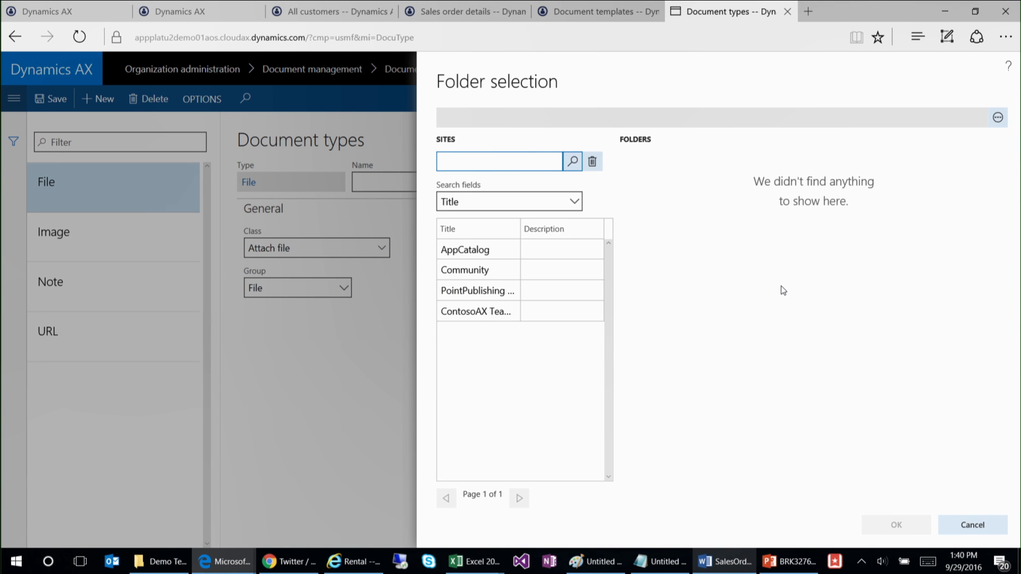
left_click(468, 311)
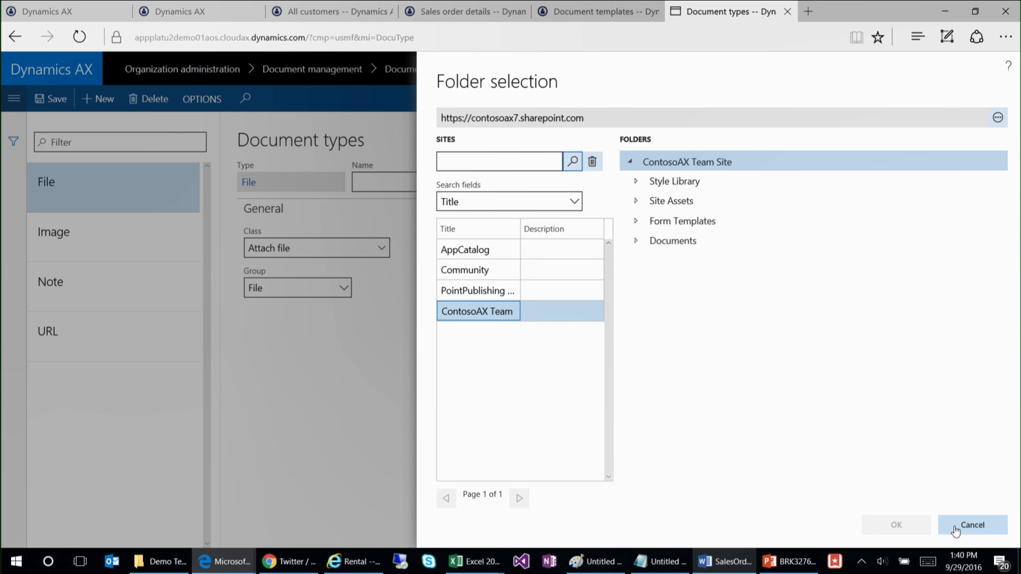
left_click(953, 530)
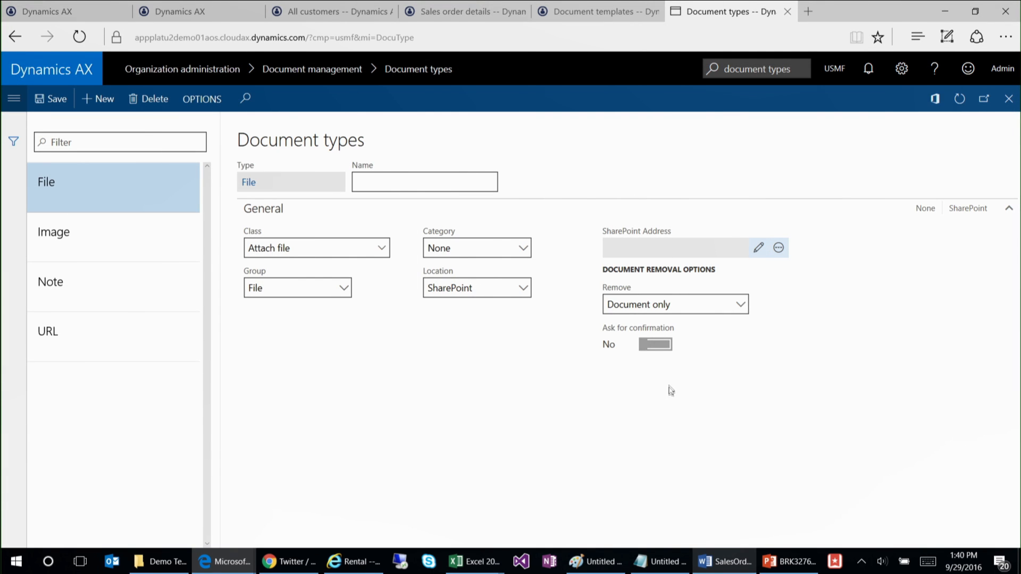
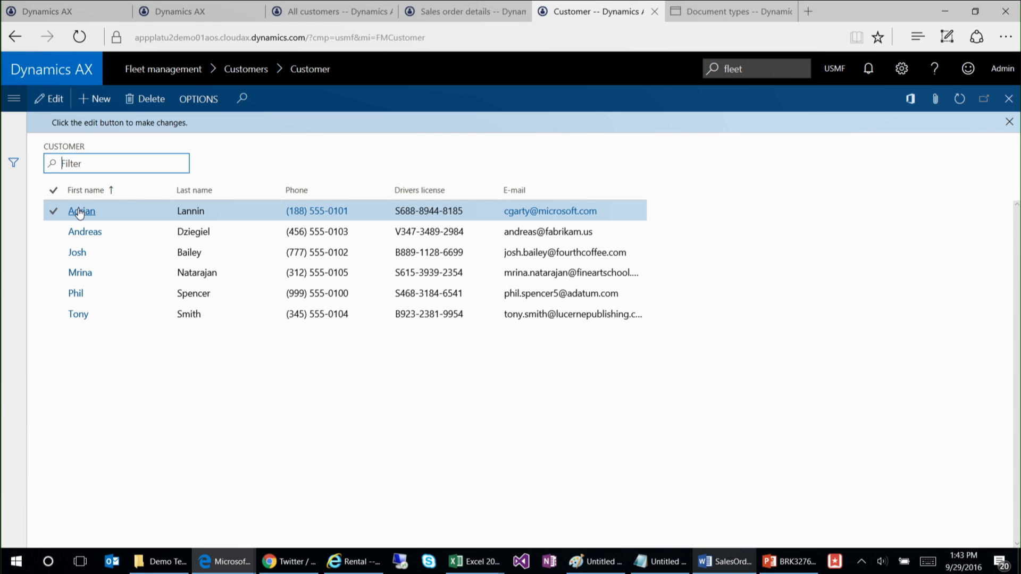
Step: View the first customer's record, switch to the InPrivate browser window, refresh its expired sessions and reload the fleet customer page
left_click(80, 212)
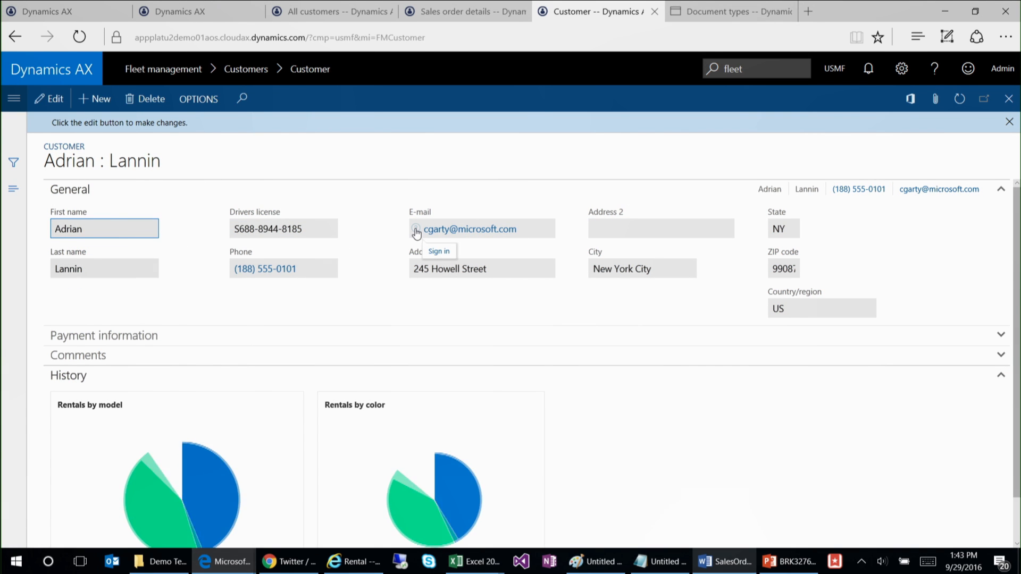
mouse_move(223, 562)
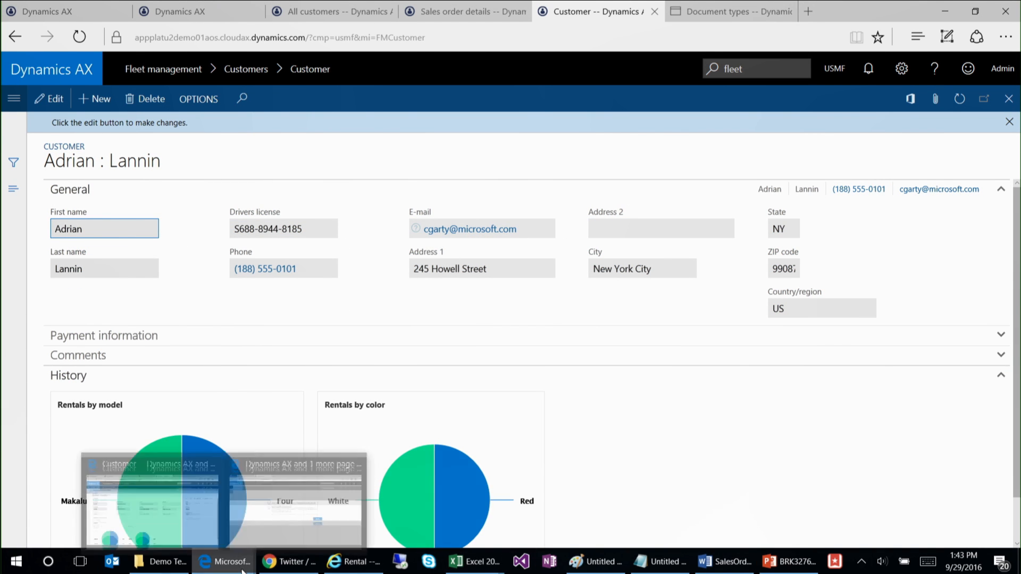
left_click(293, 516)
left_click(661, 344)
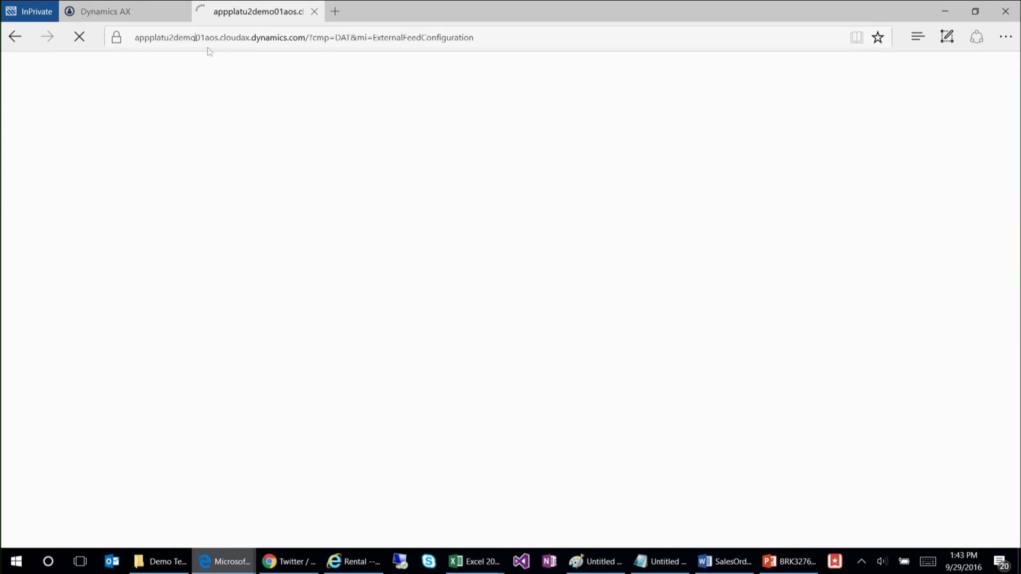
left_click(151, 15)
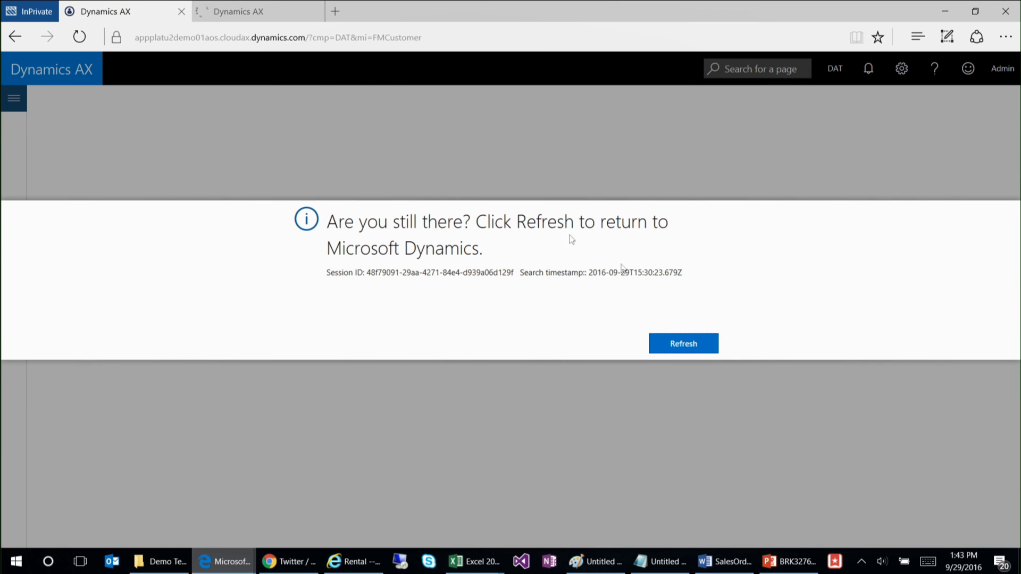
left_click(706, 348)
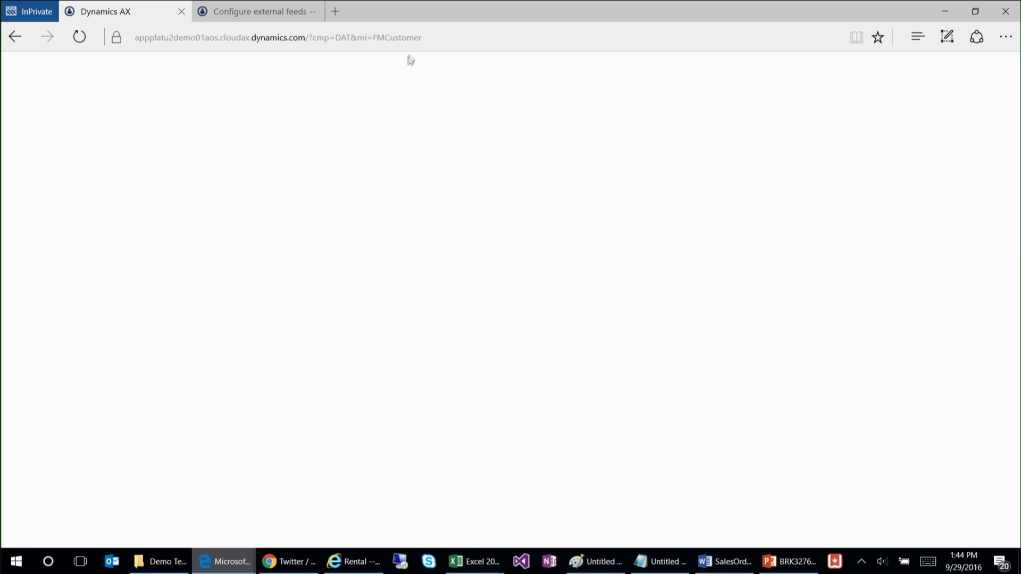
left_click(441, 37)
key("Return")
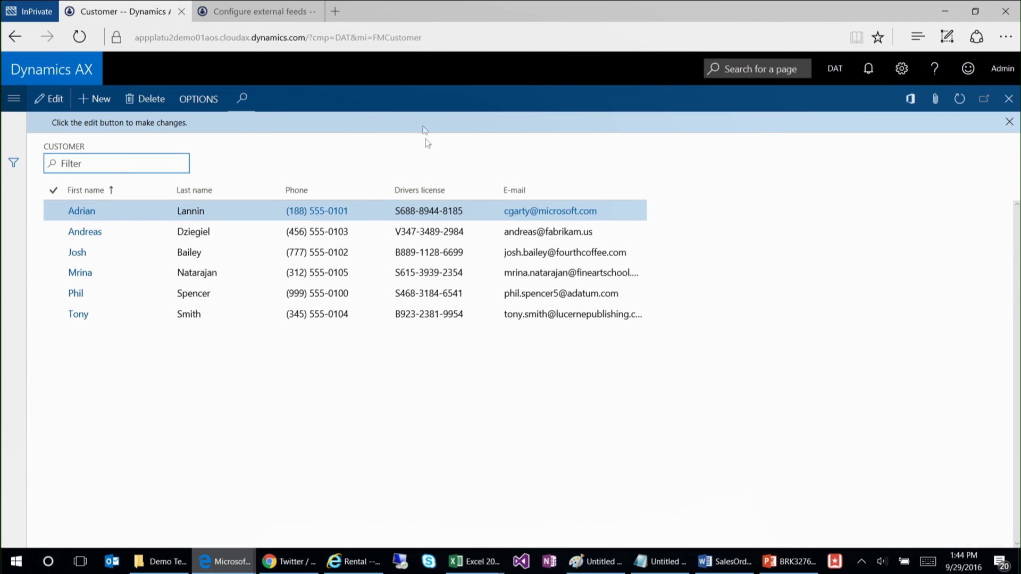
Step: Sign in from the first customer's e-mail field with the AX administrator account and reopen that customer's record
left_click(82, 211)
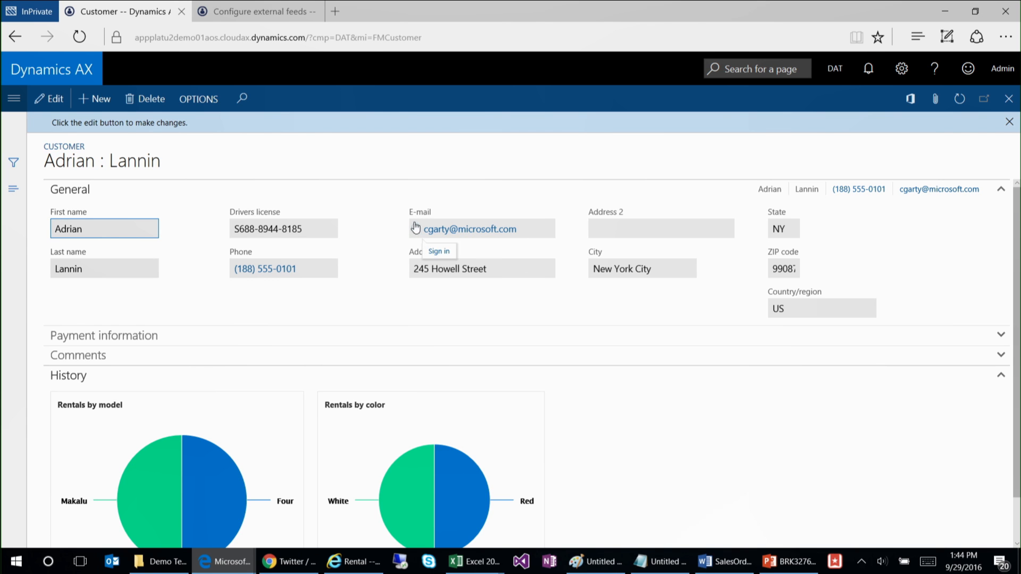
left_click(439, 251)
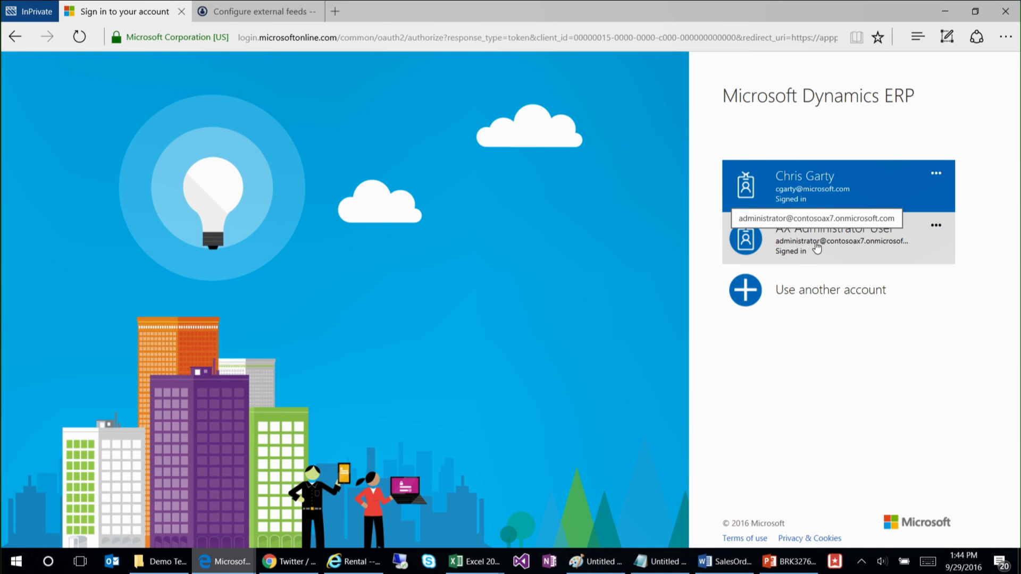
left_click(816, 247)
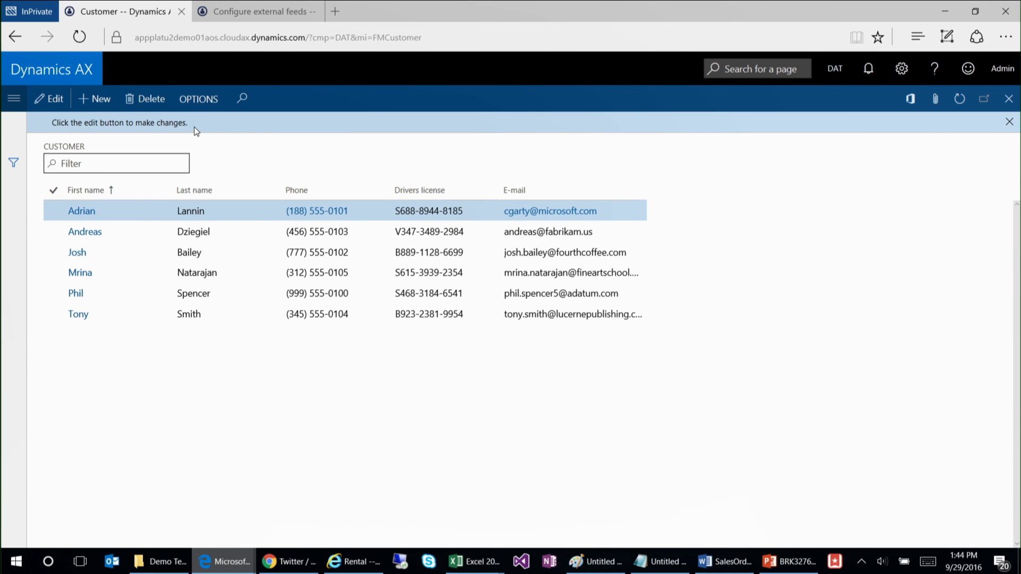
left_click(89, 211)
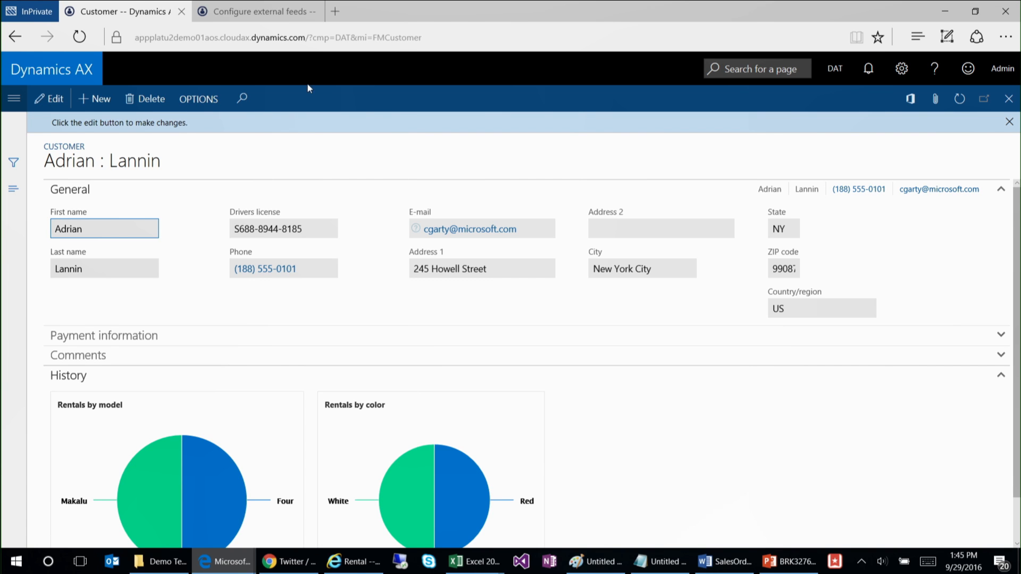
Step: Go to the external feeds configuration and view the LinkedIn member profile feed and the Tweets, Tweets2 and Tweets3 Twitter widgets
mouse_move(264, 15)
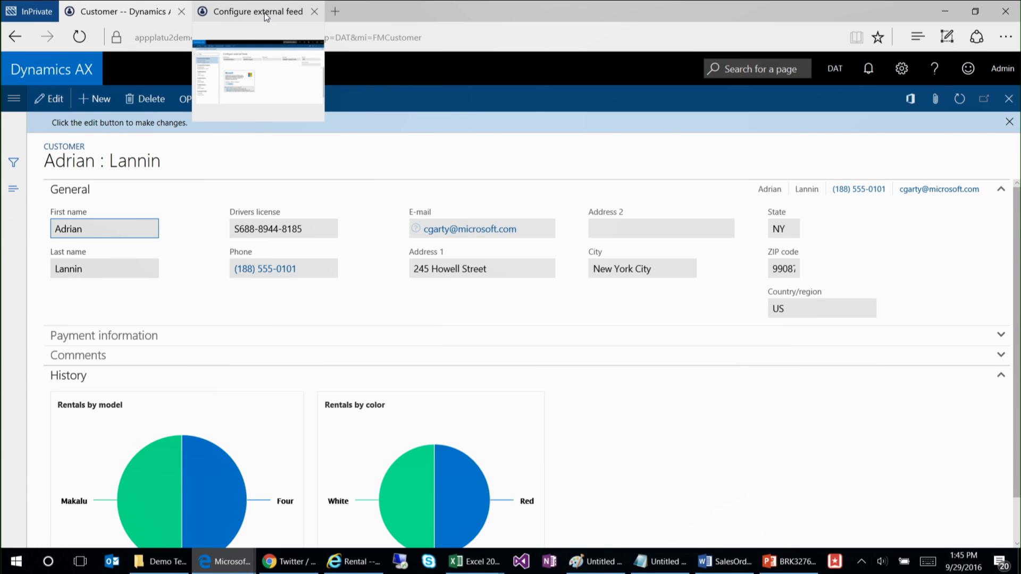
left_click(264, 13)
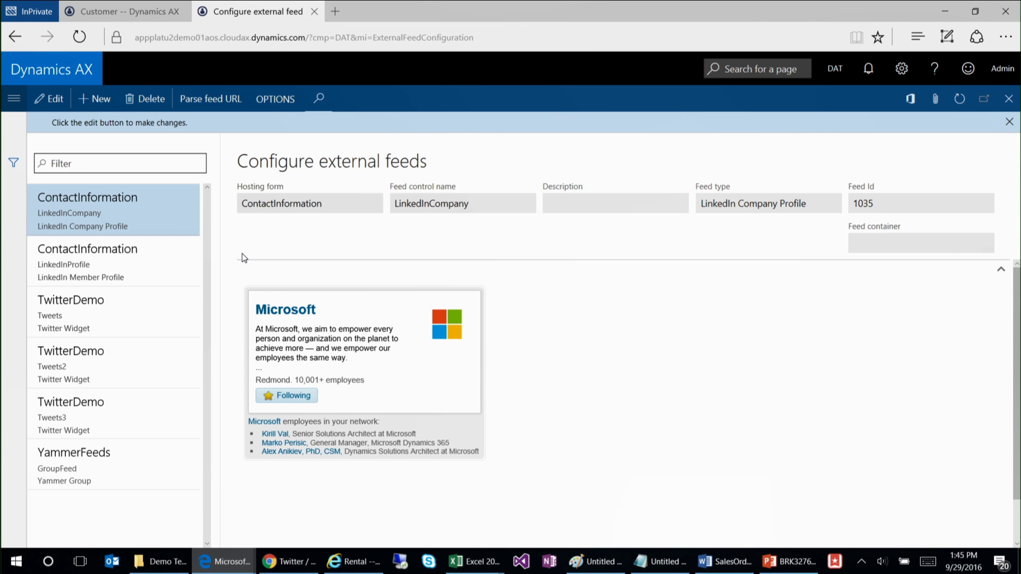
left_click(142, 266)
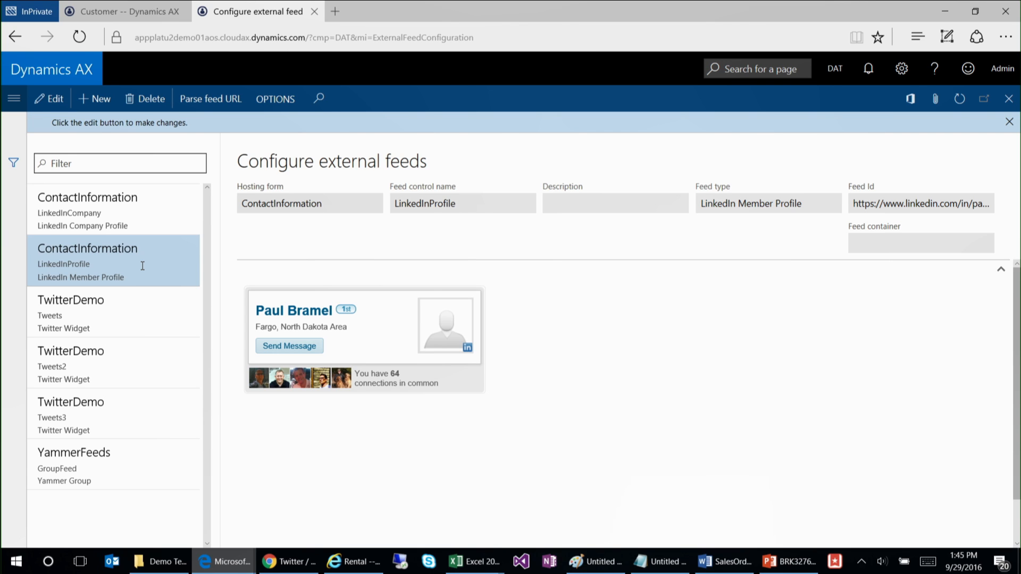
left_click(105, 318)
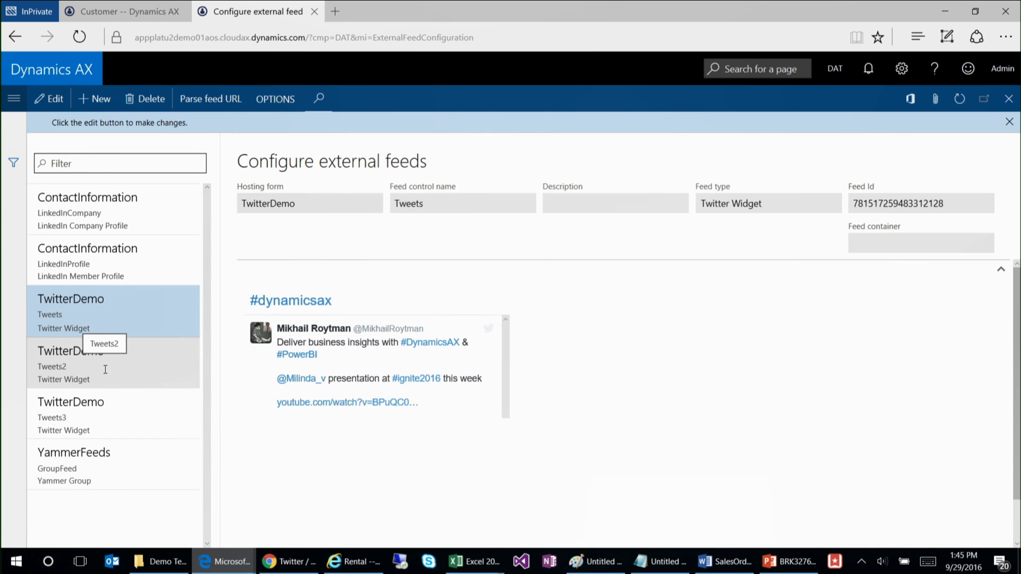
left_click(106, 366)
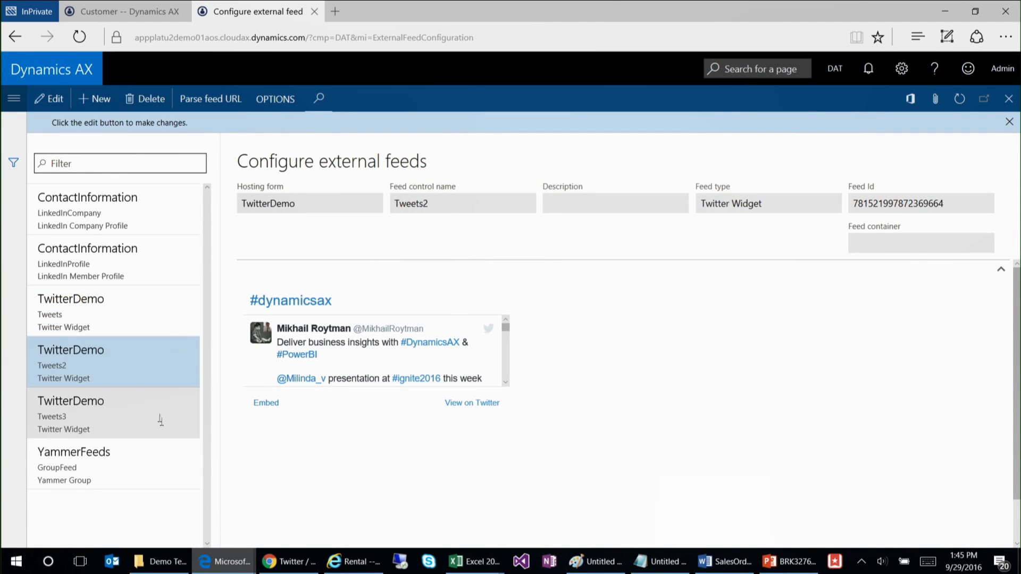
left_click(124, 422)
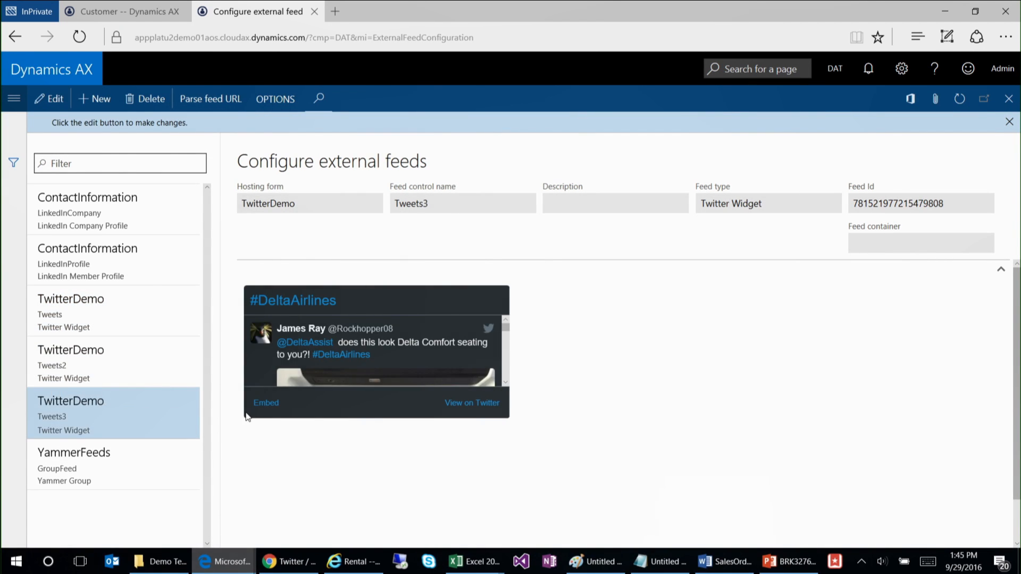
left_click(134, 373)
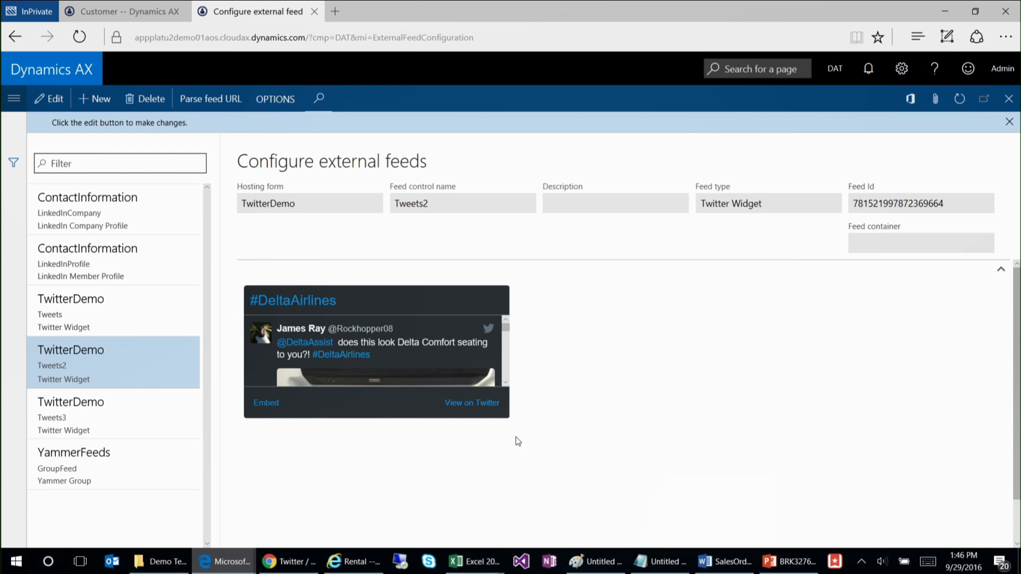
Step: Highlight the hosting form and feed control name of the Tweets2 Twitter widget feed
left_click(313, 205)
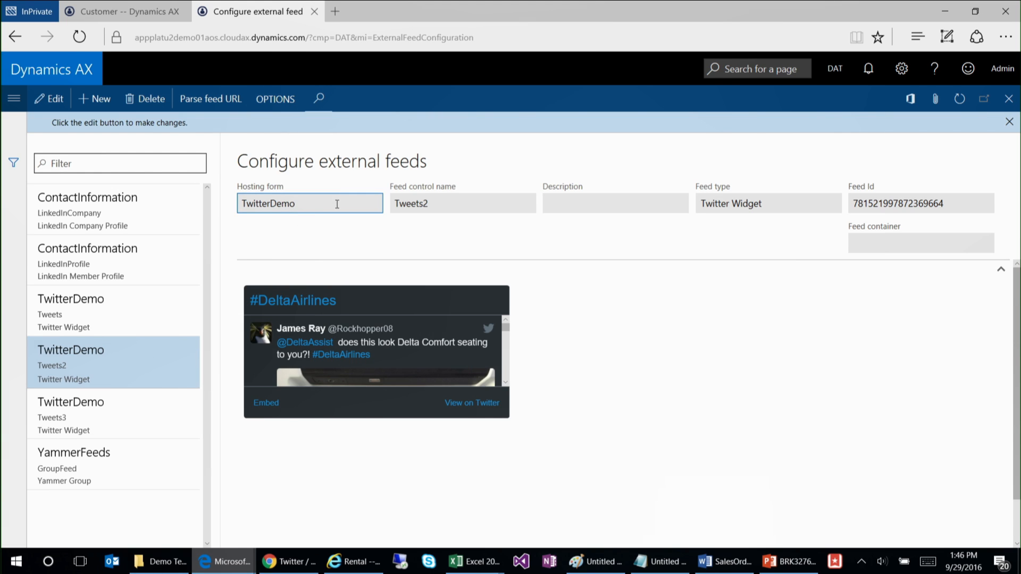
left_click_drag(337, 200, 224, 201)
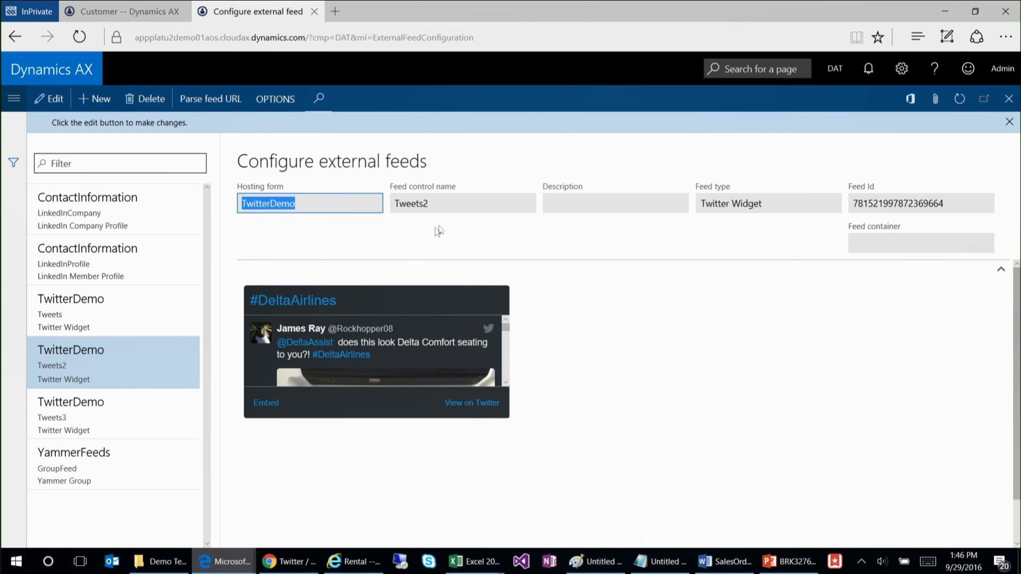
left_click(461, 202)
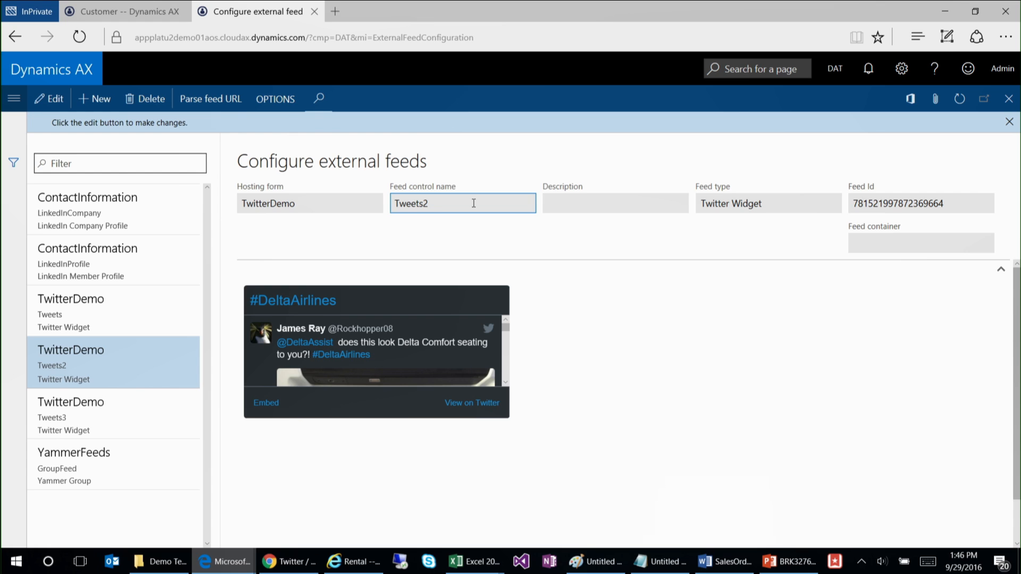
double_click(474, 203)
left_click(621, 318)
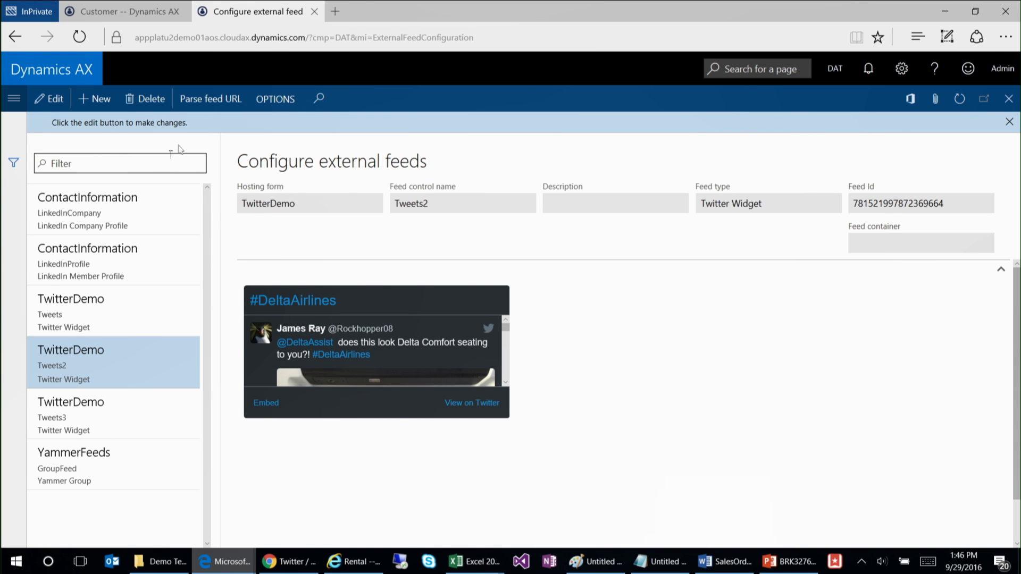
Step: Open the Feed URL parser for the Tweets2 feed, review the available feed types and cancel without parsing
left_click(210, 99)
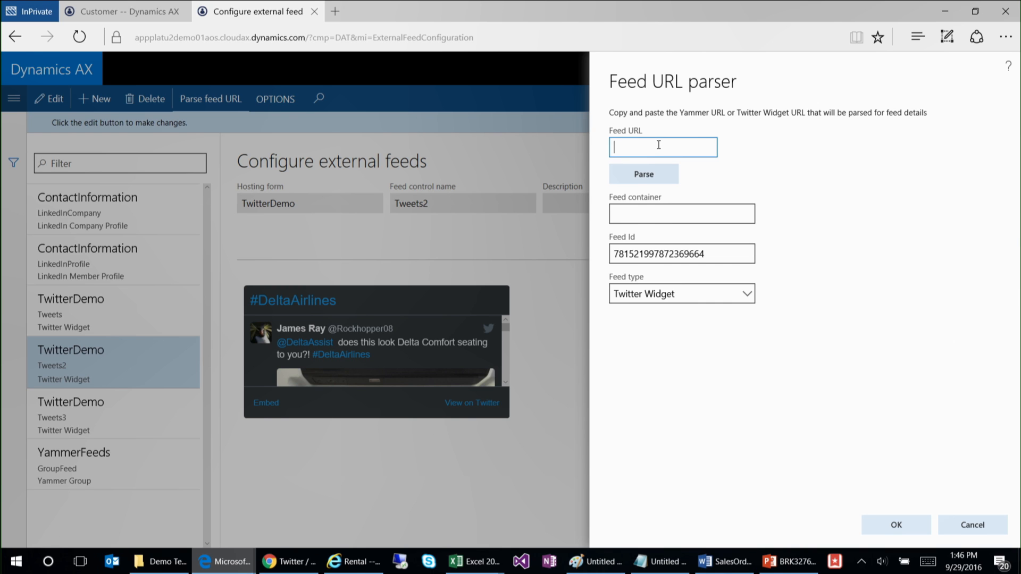
left_click(748, 295)
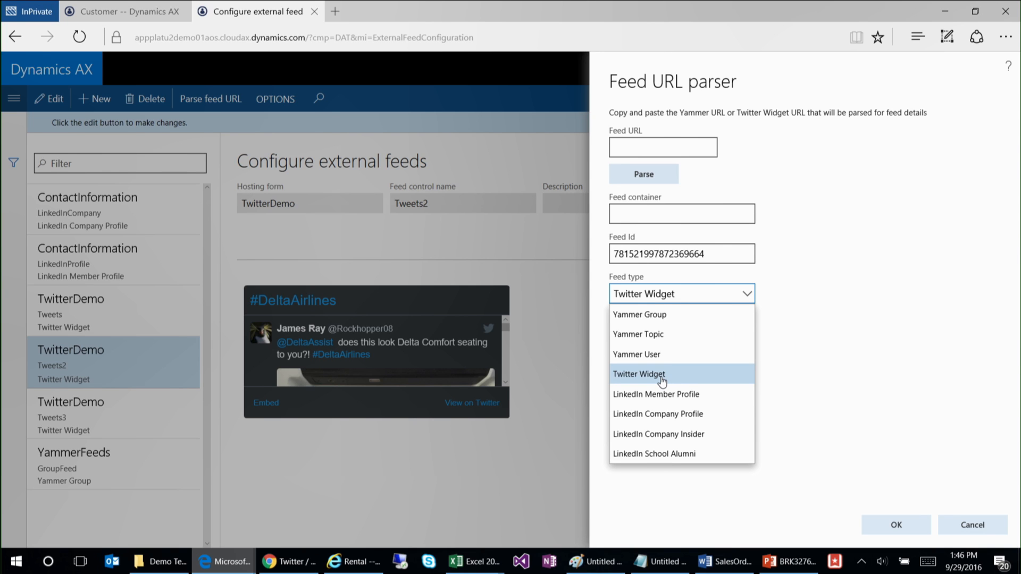
left_click(997, 525)
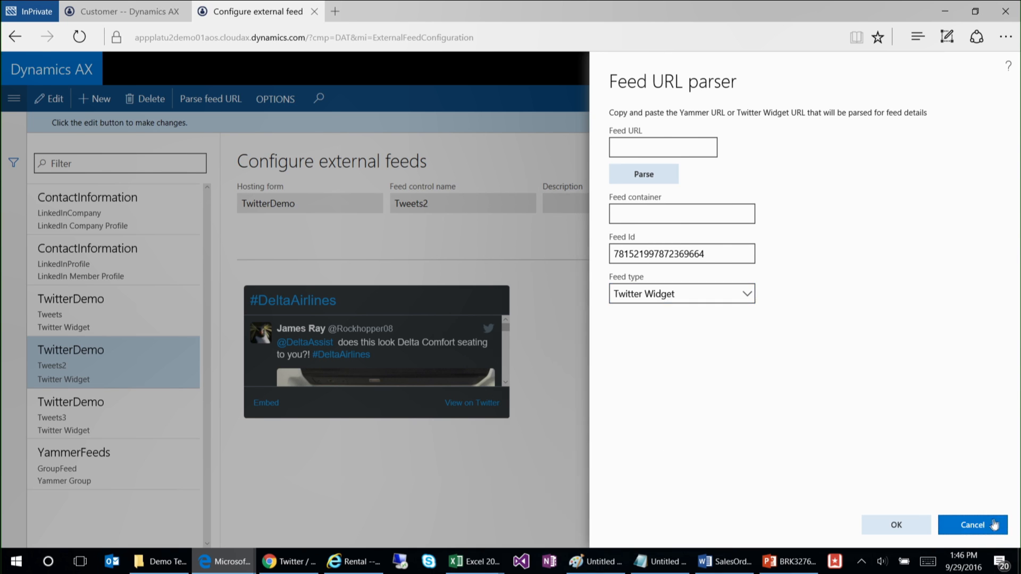
left_click(945, 525)
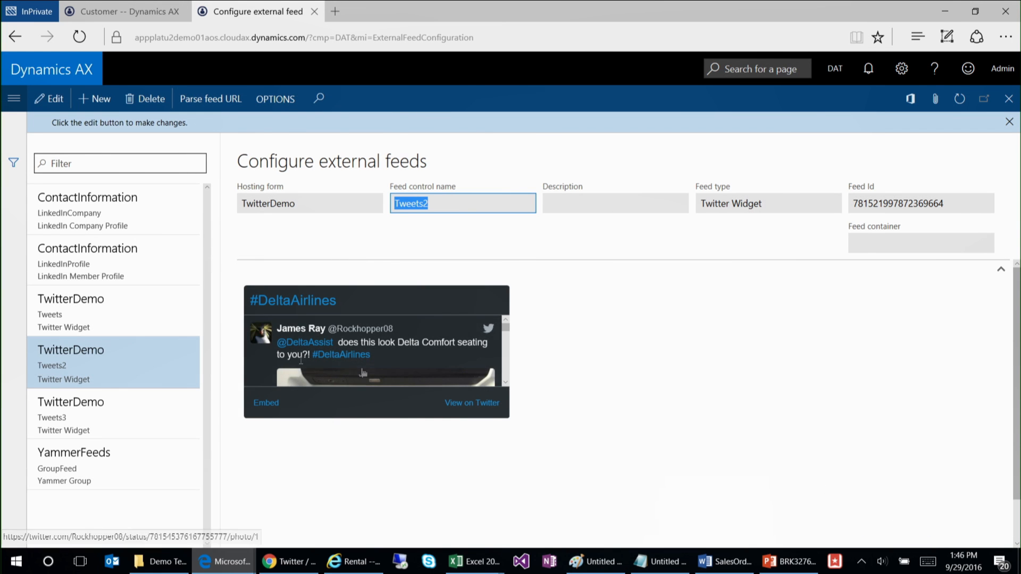
Step: View the Tweets3 Twitter widget feed and the YammerFeeds group feed configuration
left_click(114, 404)
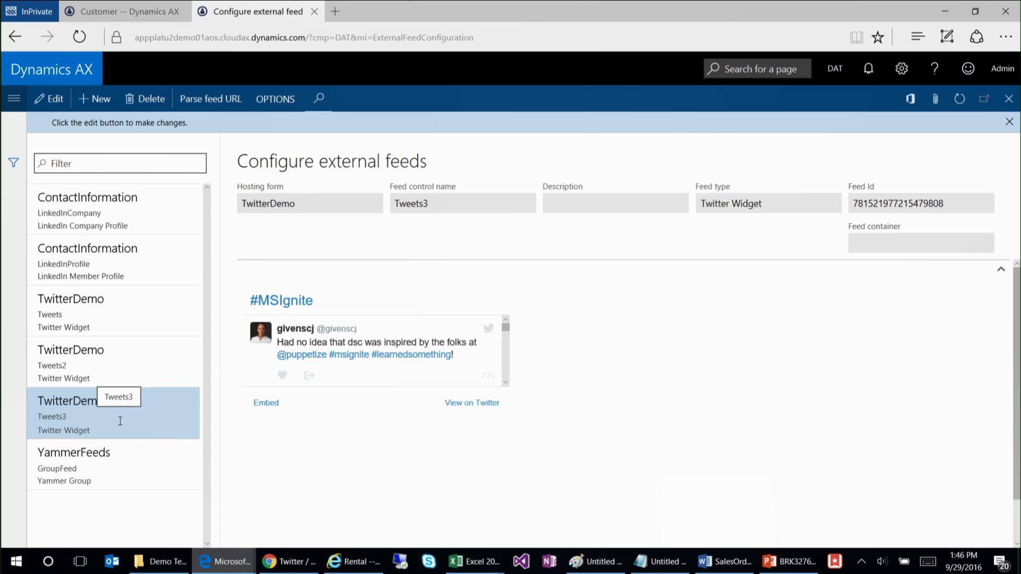
left_click(130, 470)
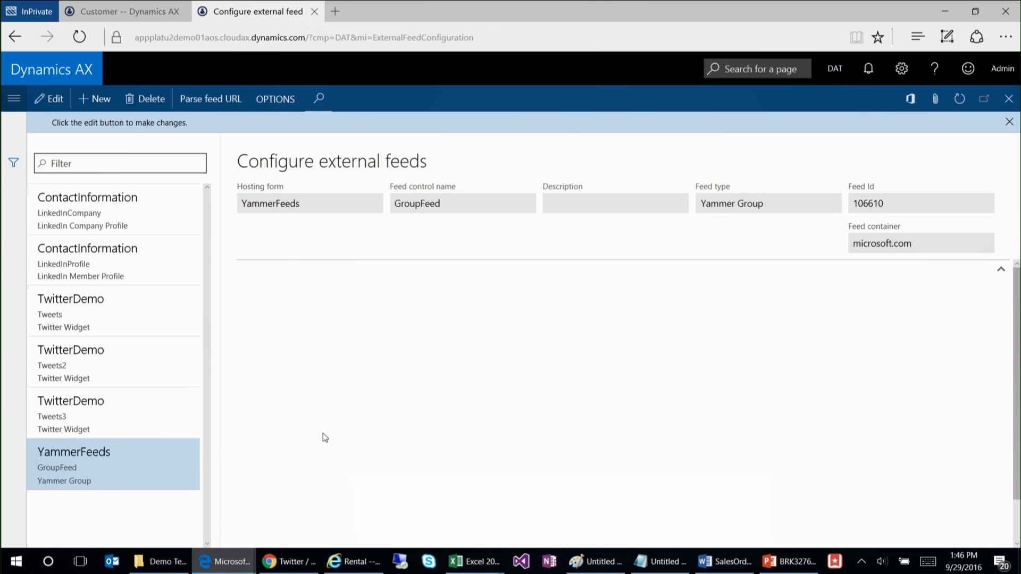